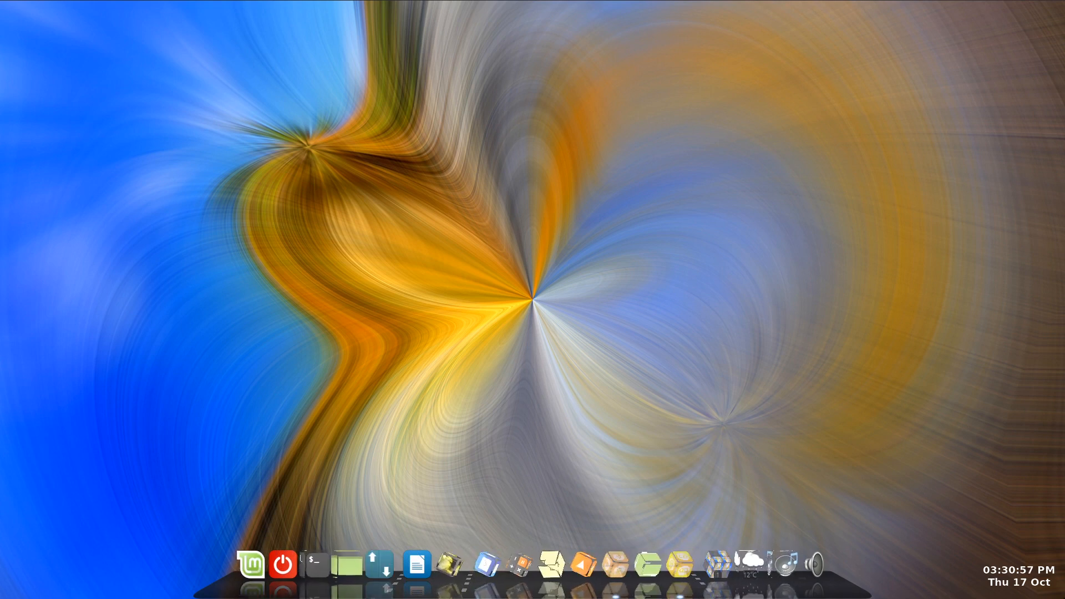
pyautogui.moveTo(48, 14)
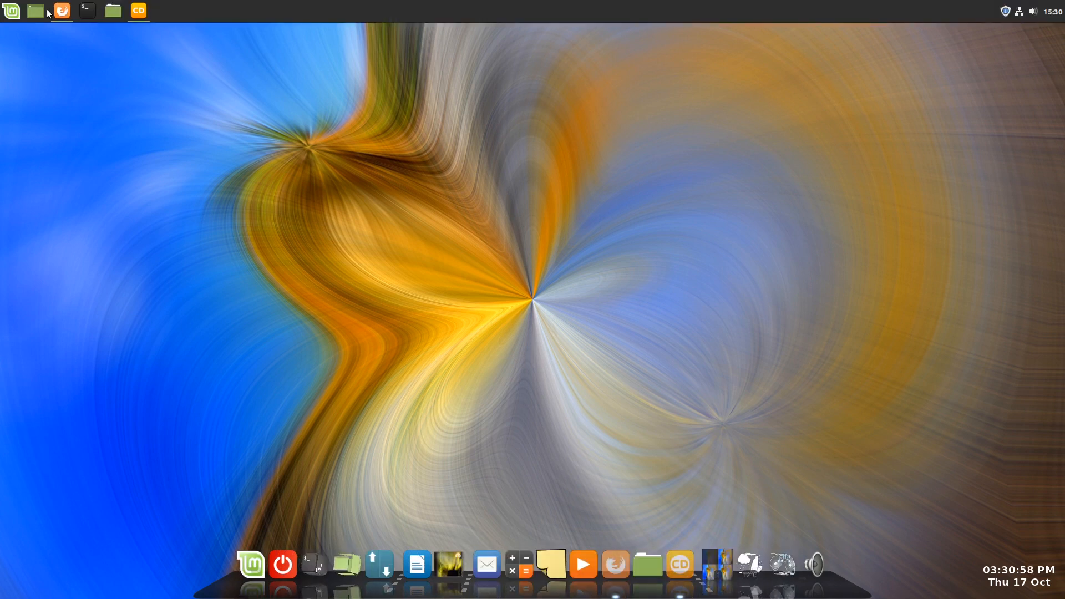
pyautogui.click(14, 17)
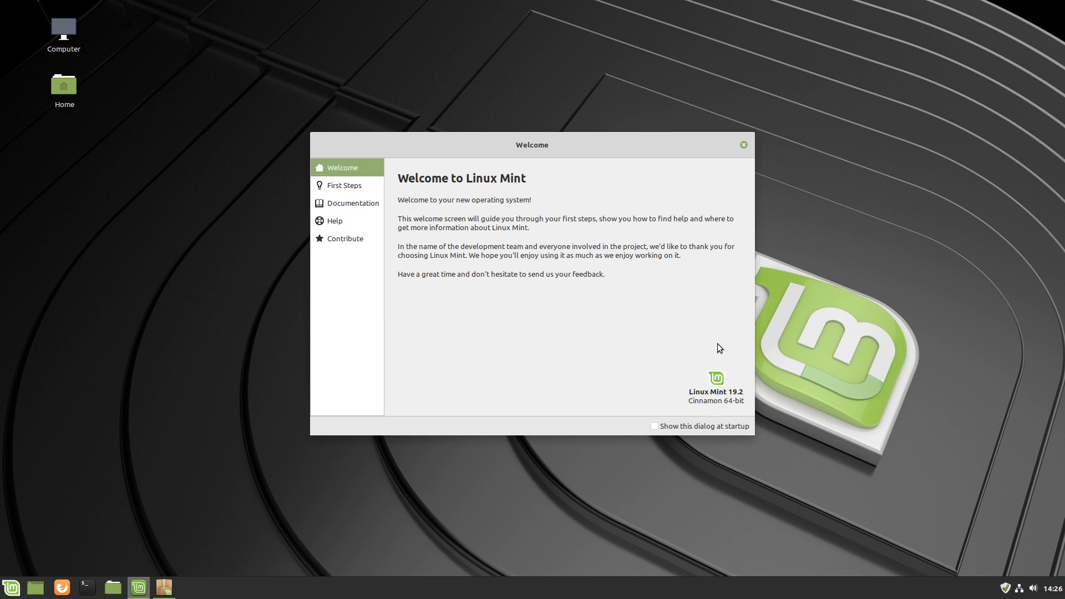
# Step: Dismiss the Welcome dialog, then search Software Manager for "cairo" and open the Cairo-dock package page
pyautogui.click(744, 144)
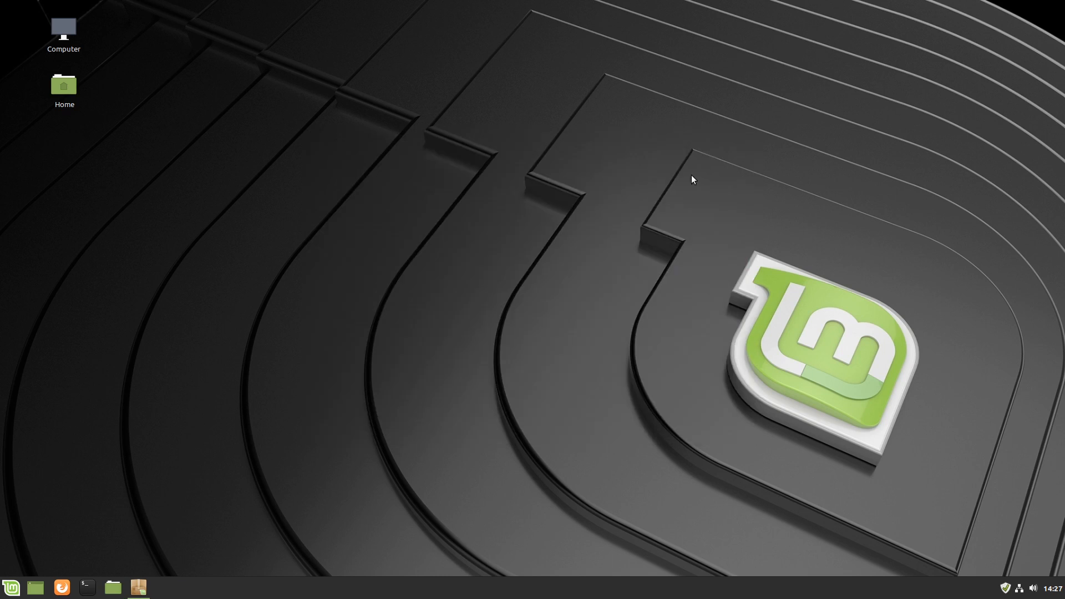
pyautogui.click(138, 587)
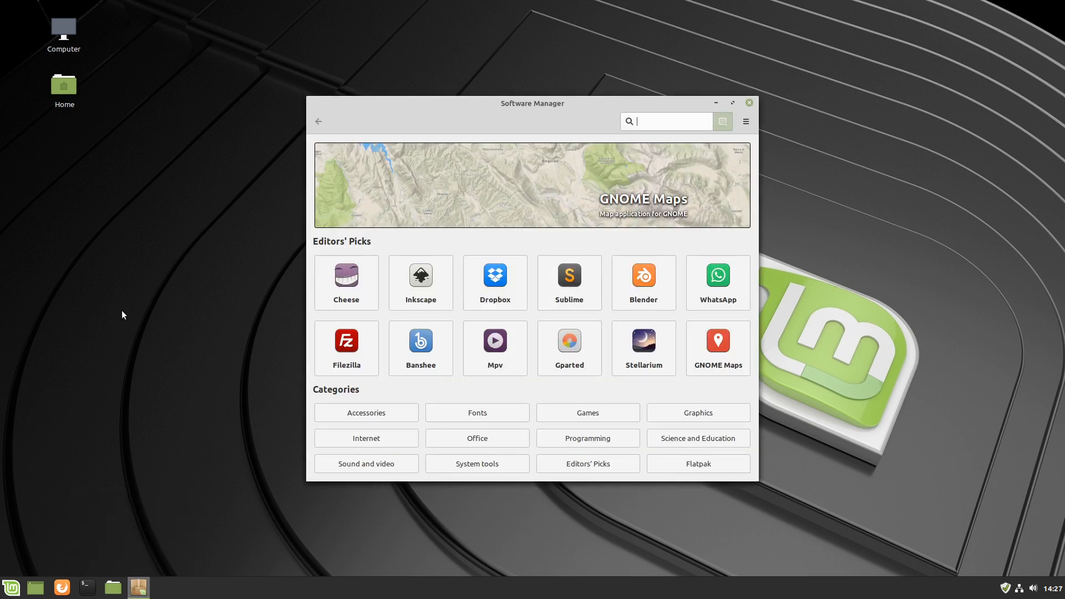
pyautogui.write('cairo')
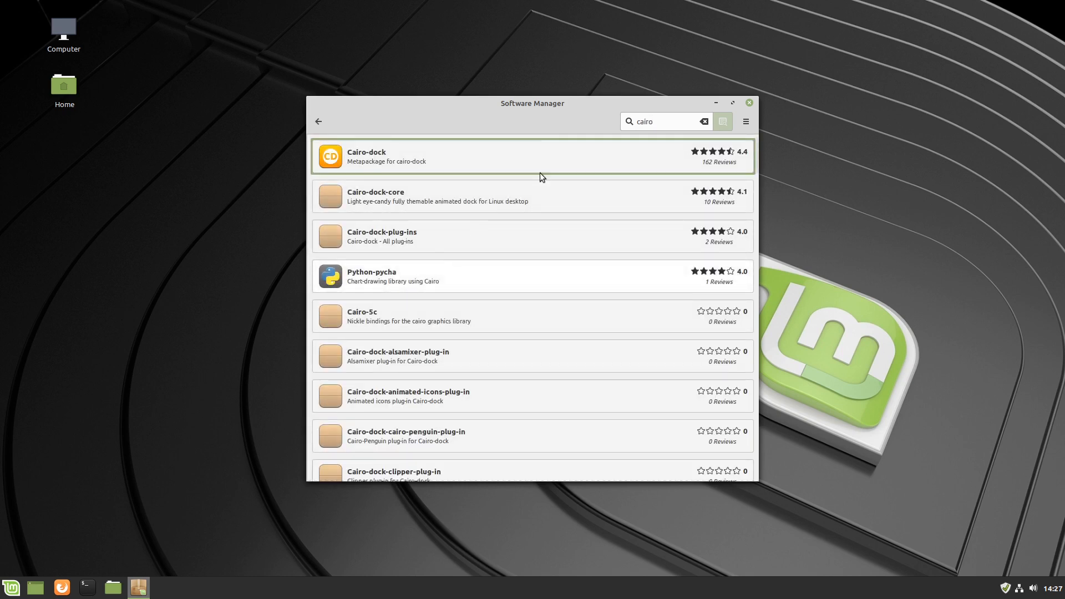
pyautogui.click(474, 152)
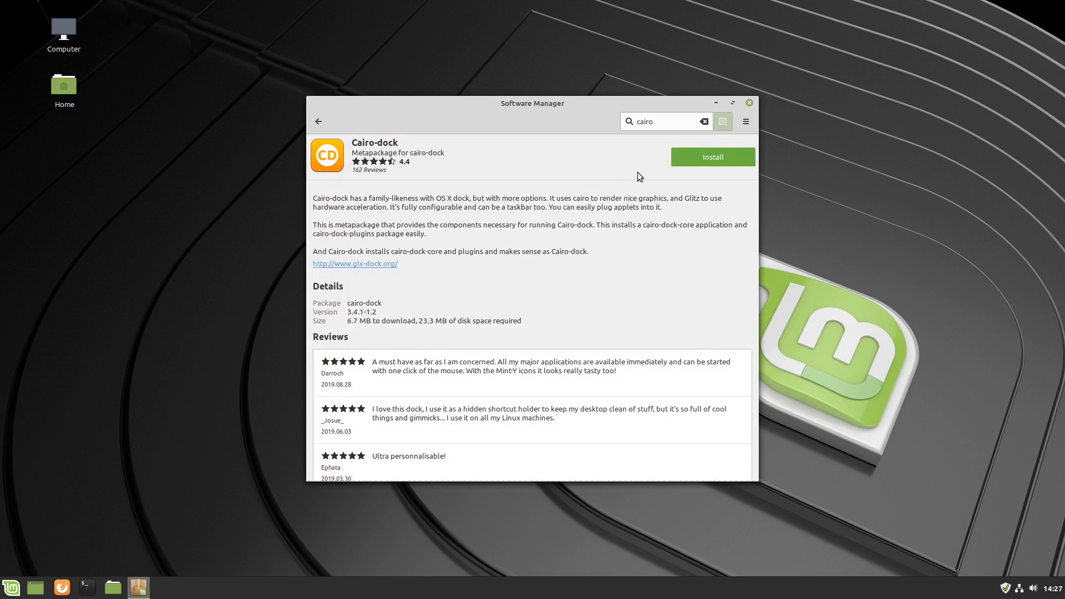
# Step: Install Cairo-dock, accepting the additional software and authenticating with the account password
pyautogui.click(709, 154)
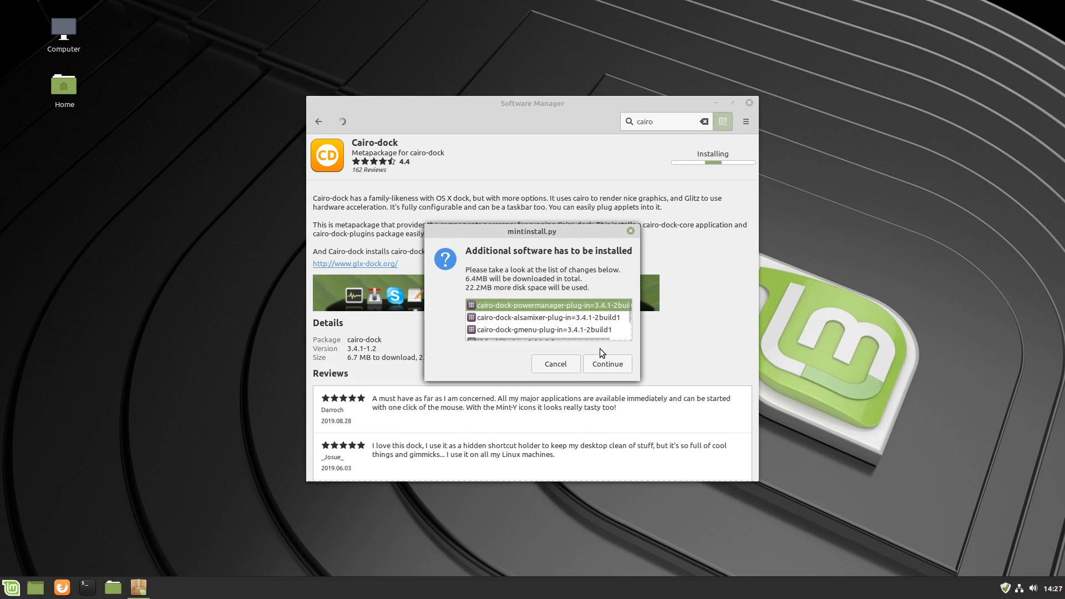
pyautogui.click(608, 362)
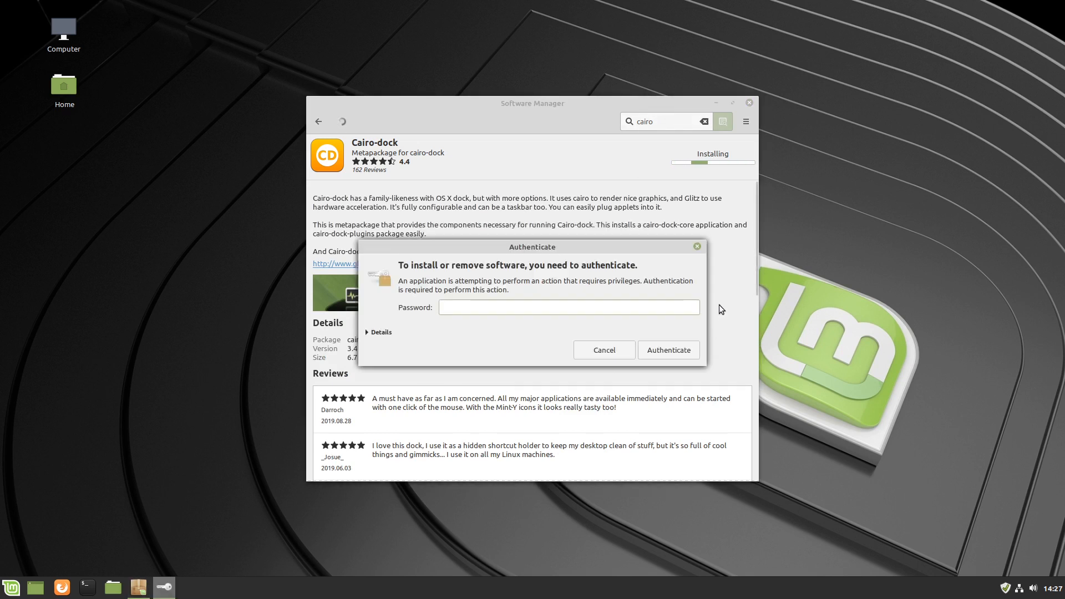
pyautogui.write('••••••')
pyautogui.press('Return')
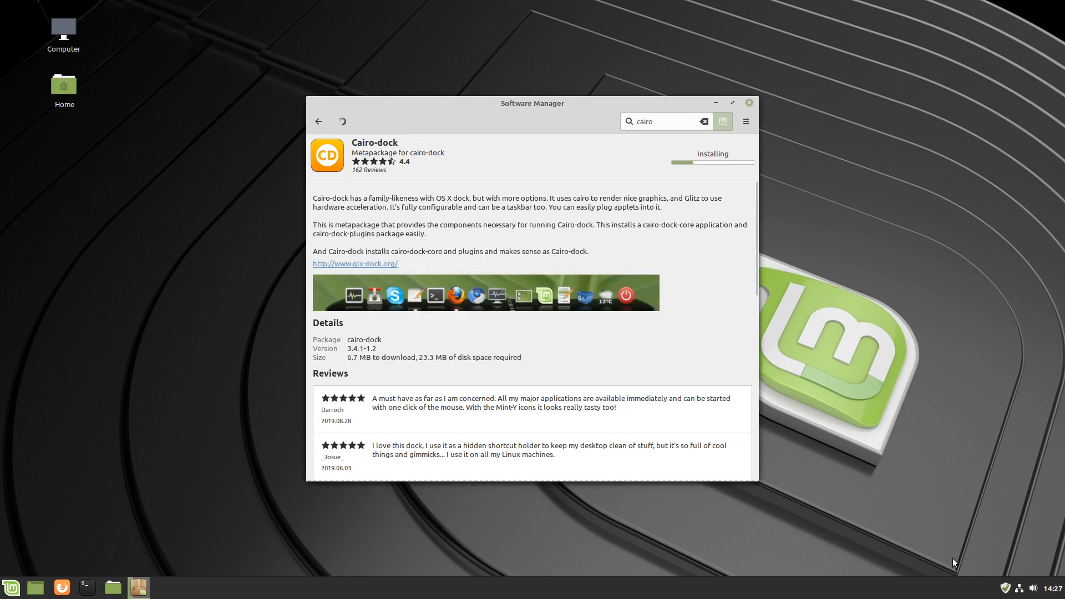
# Step: Move the desktop panel to the upper edge of the screen
pyautogui.rightClick(925, 593)
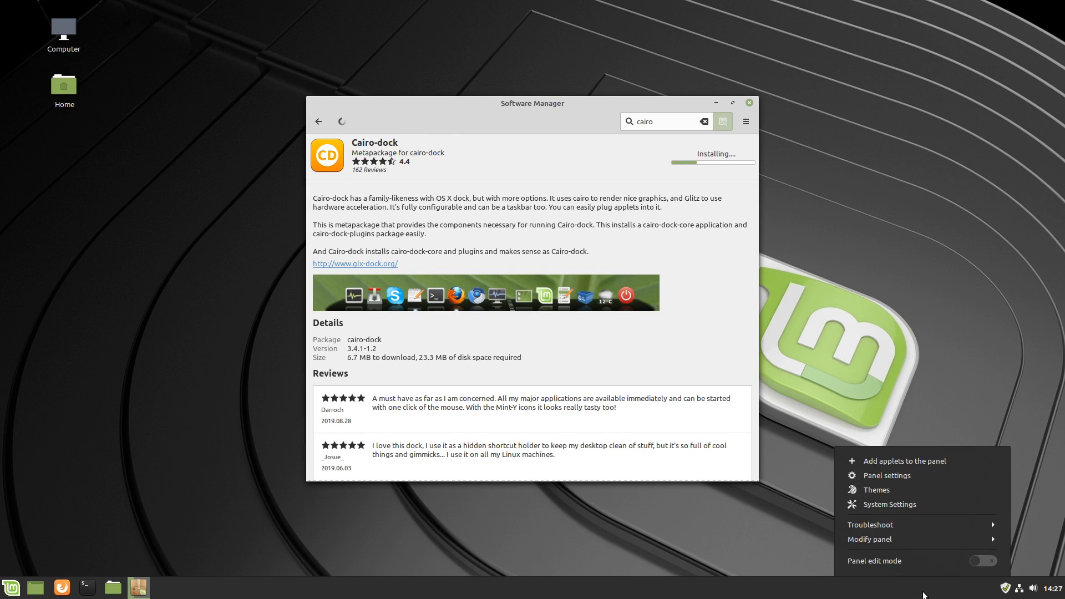
pyautogui.click(928, 540)
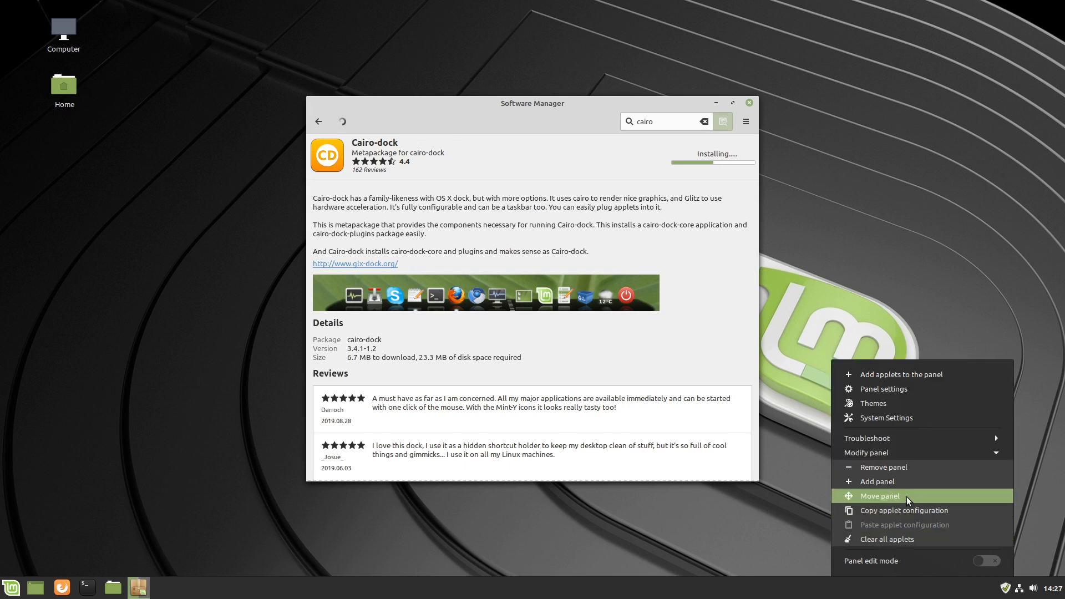
pyautogui.click(906, 497)
pyautogui.click(604, 8)
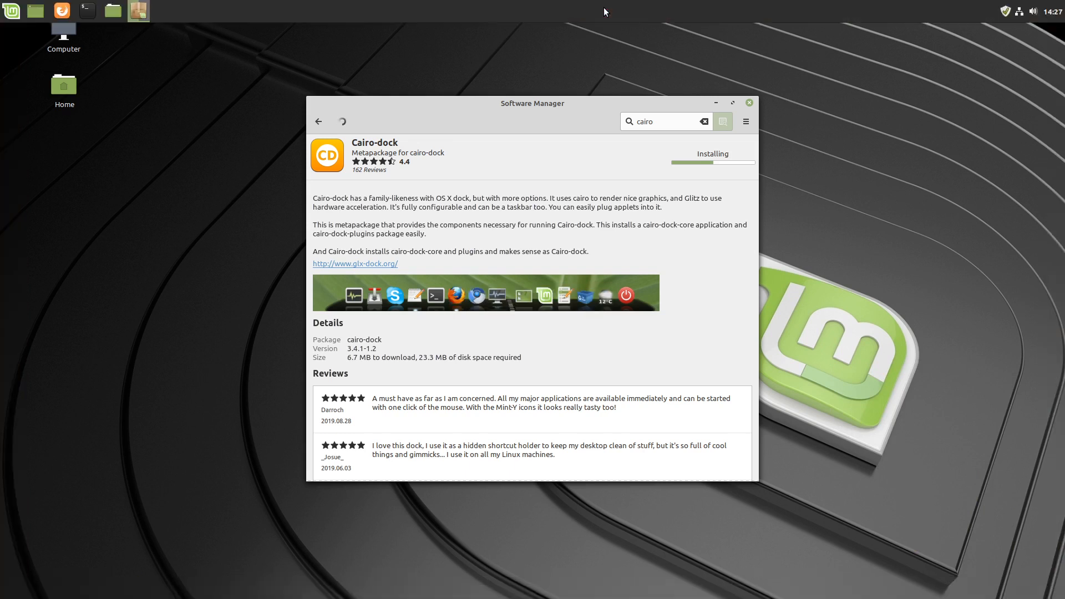
# Step: Set the panel's visibility to "Auto hide panel" and close the panel settings
pyautogui.rightClick(830, 6)
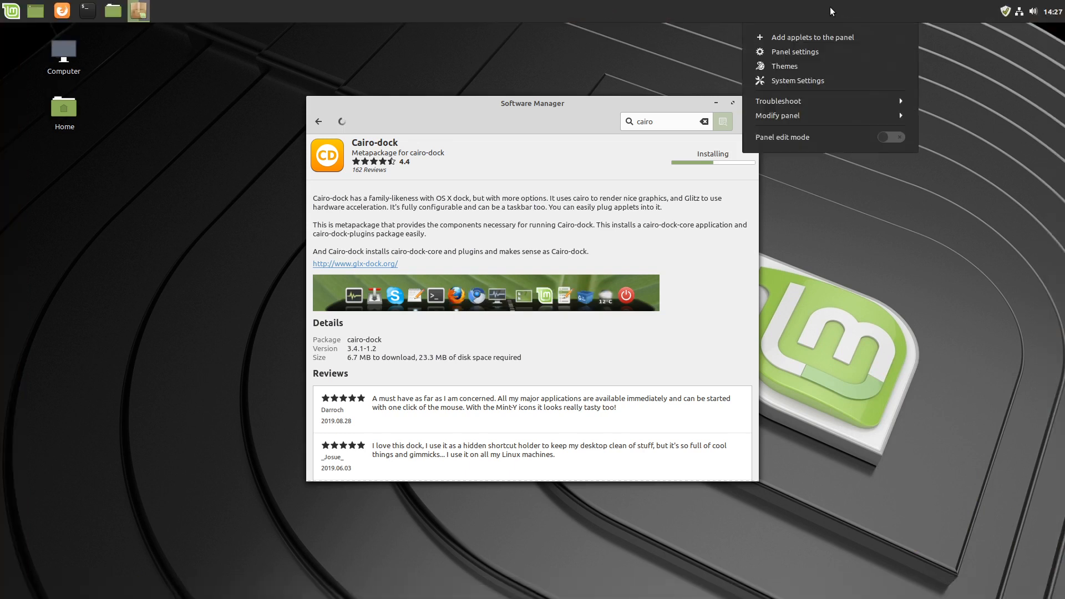
pyautogui.click(844, 45)
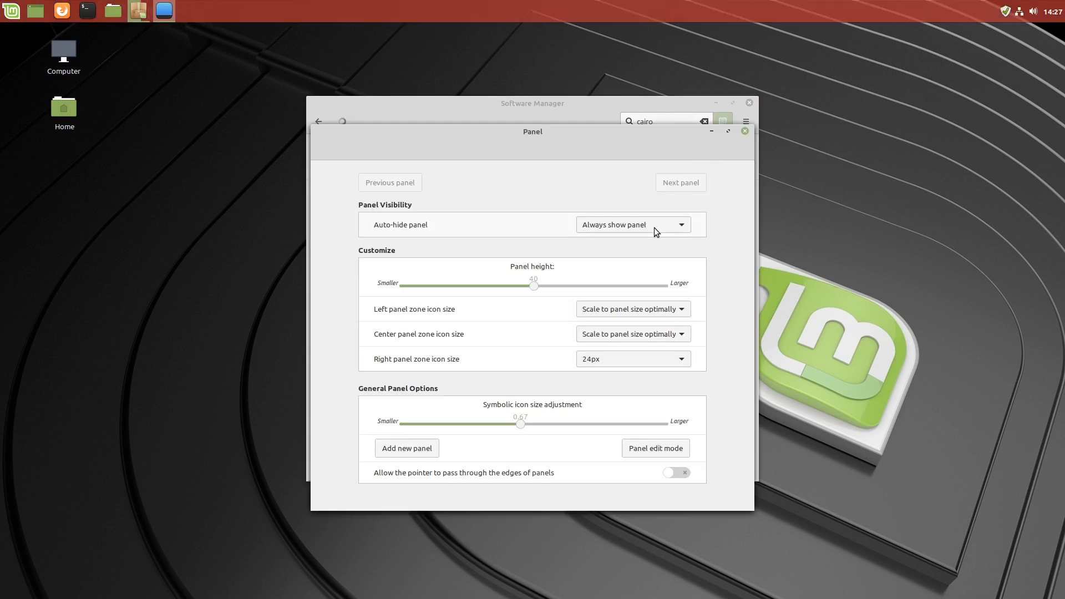
pyautogui.click(659, 224)
pyautogui.click(653, 210)
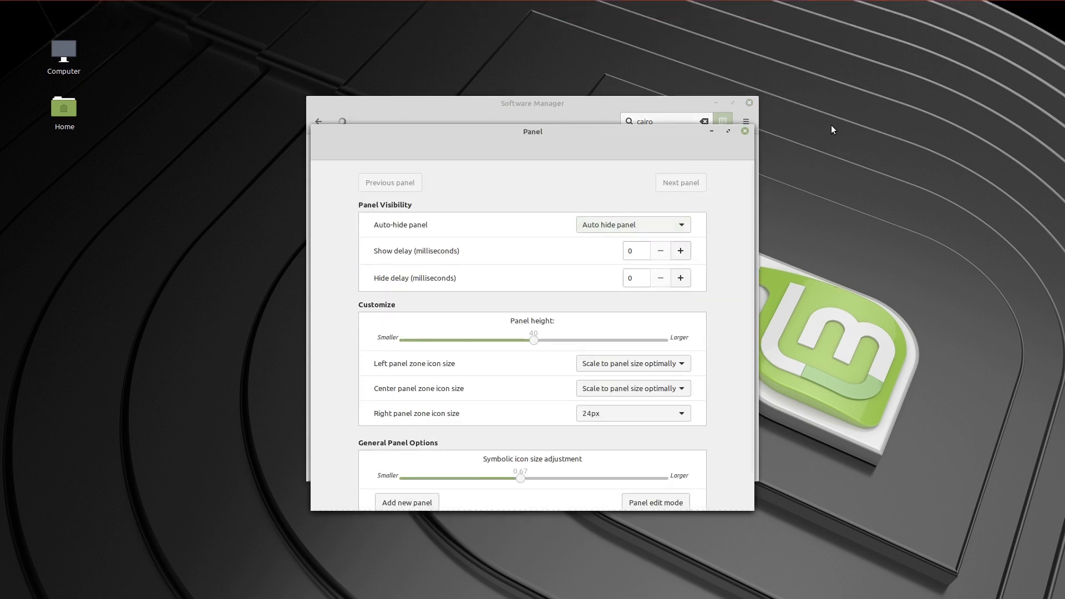
pyautogui.click(743, 131)
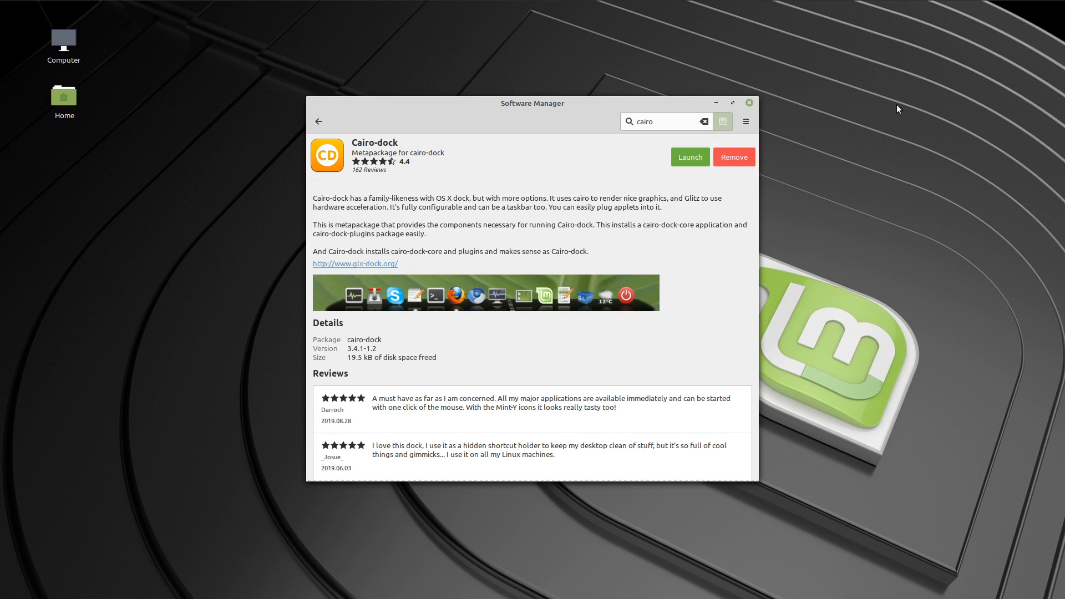
# Step: Reveal the auto-hidden panel and briefly open the application menu to check that both remain accessible
pyautogui.moveTo(774, 2)
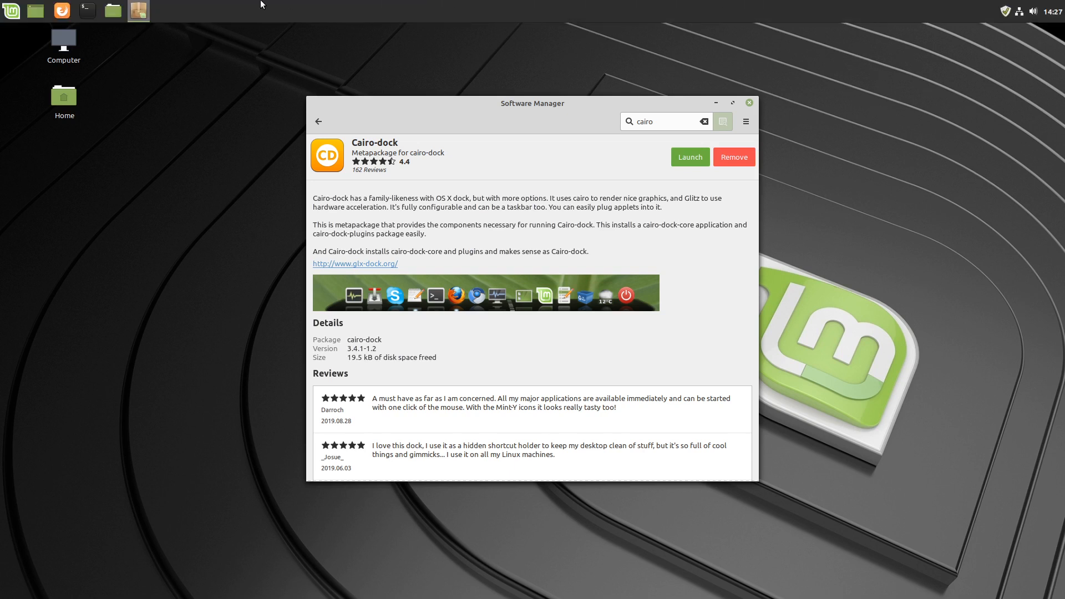
pyautogui.click(11, 12)
pyautogui.click(497, 60)
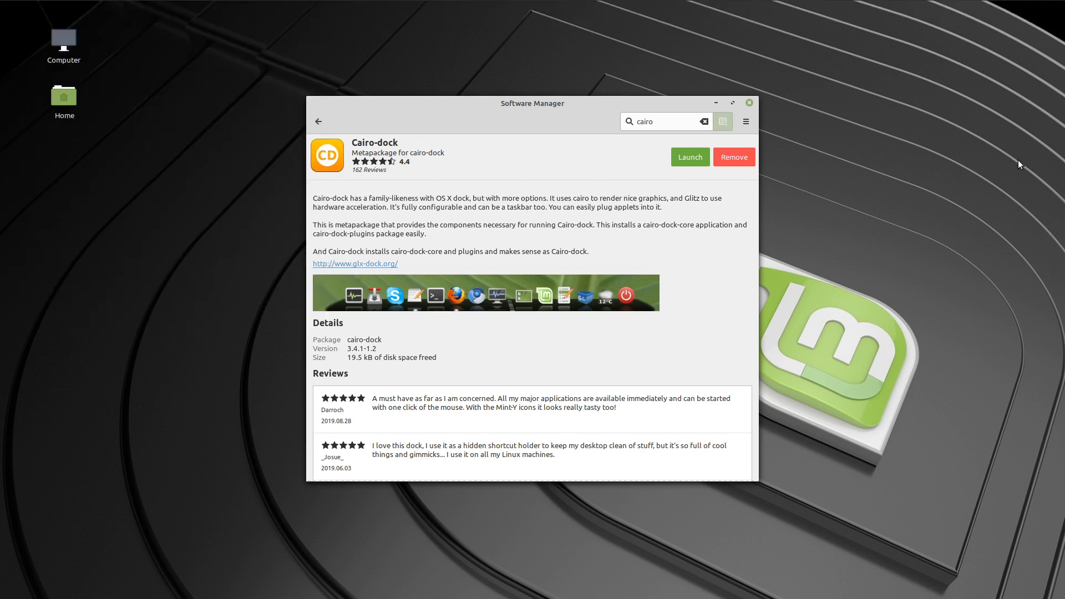
# Step: Change the desktop background to the beach sunset image from the Tina collection and close the Backgrounds window
pyautogui.rightClick(965, 158)
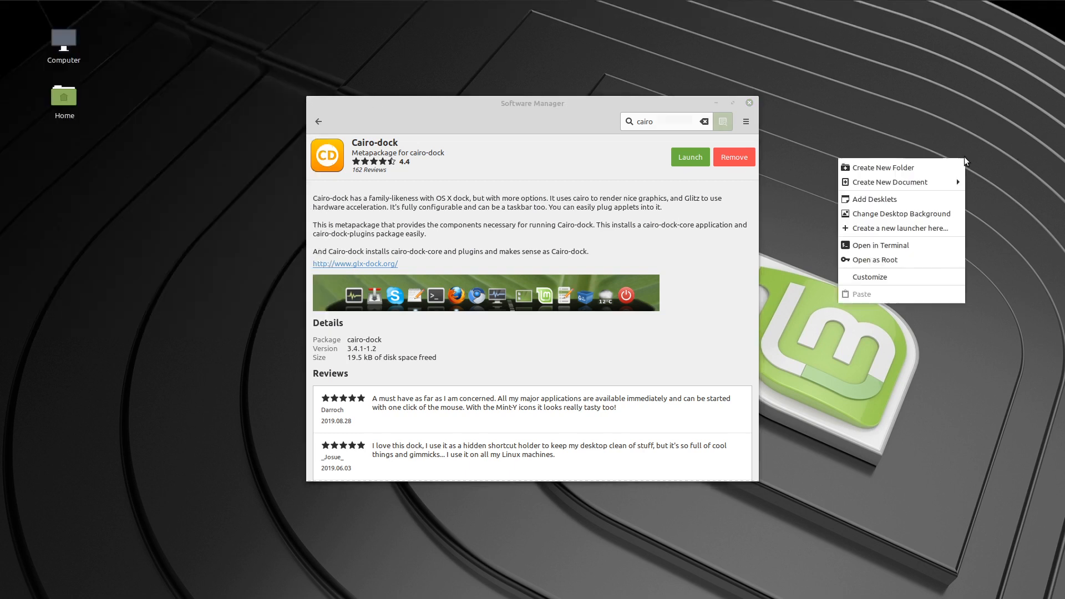
pyautogui.click(940, 214)
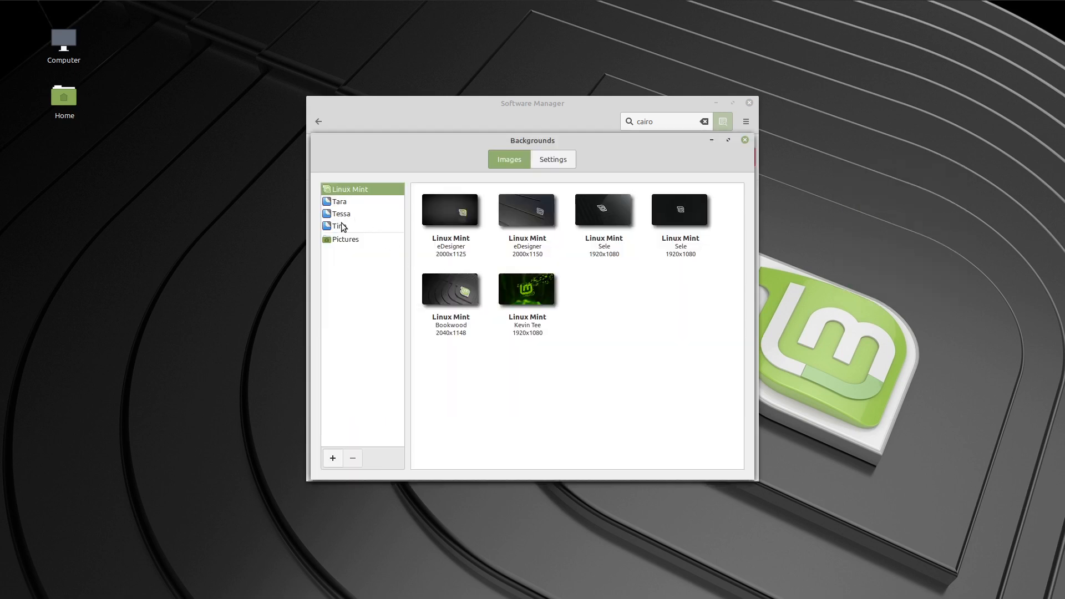
pyautogui.click(339, 226)
pyautogui.scroll(-3, 592, 277)
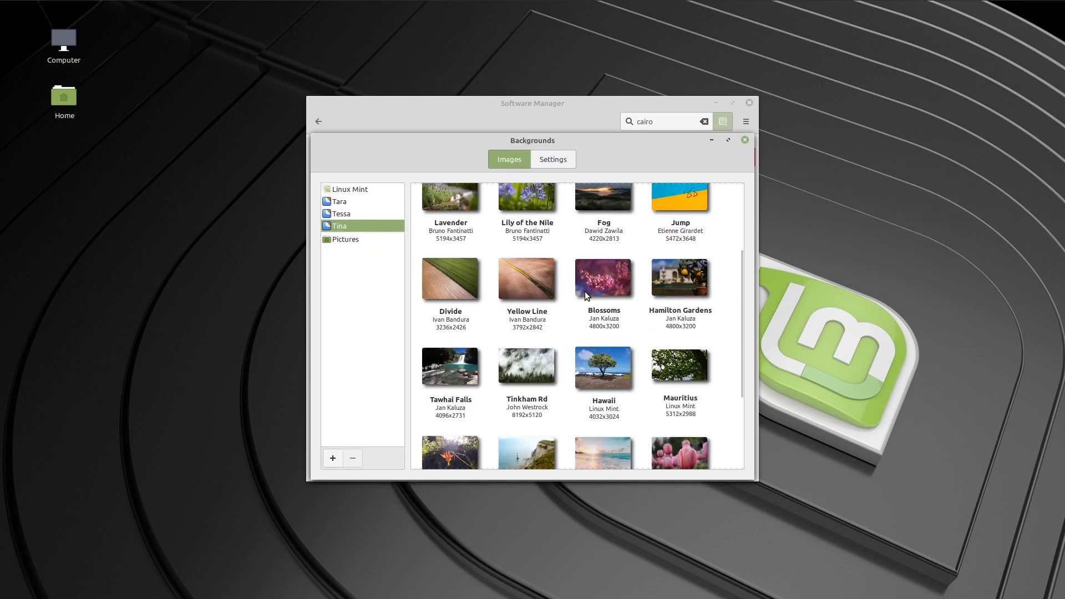
pyautogui.click(591, 424)
pyautogui.click(594, 443)
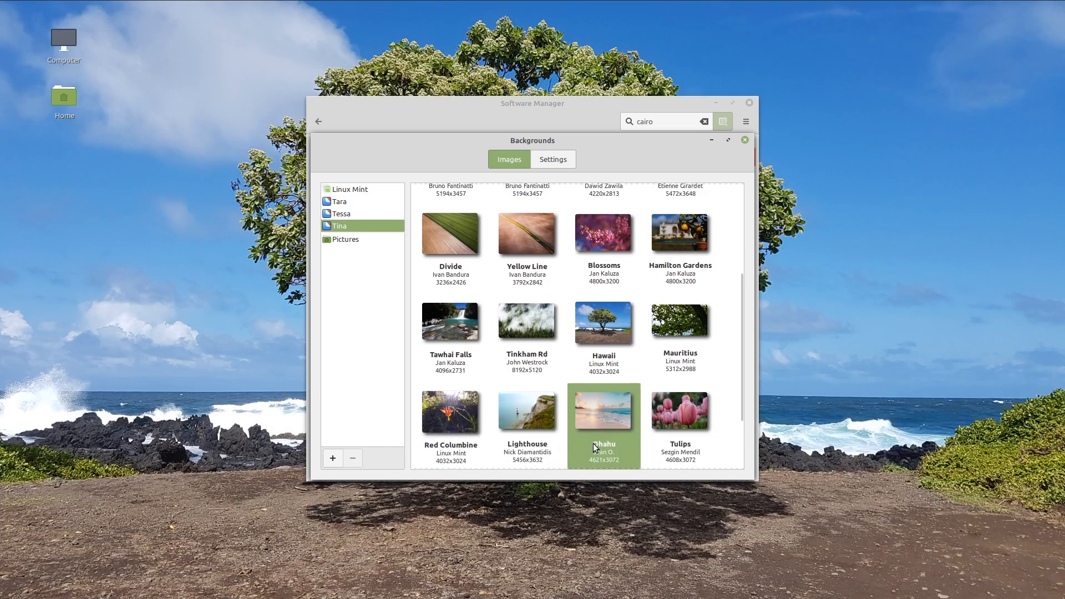
pyautogui.click(745, 140)
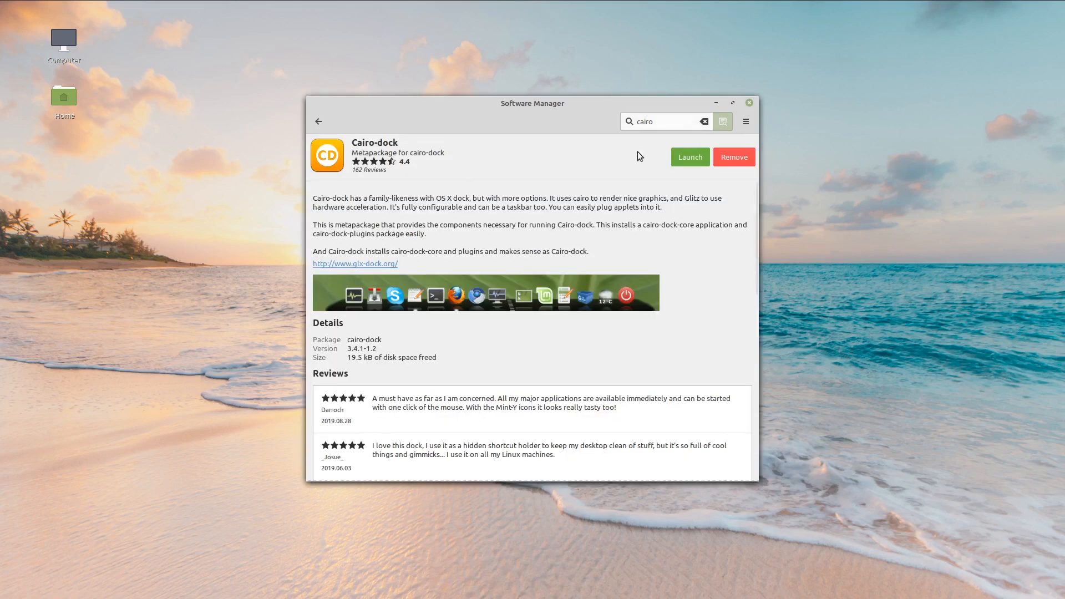
# Step: Close Software Manager and launch Cairo-Dock by searching the installed applications for "cairo"
pyautogui.click(750, 103)
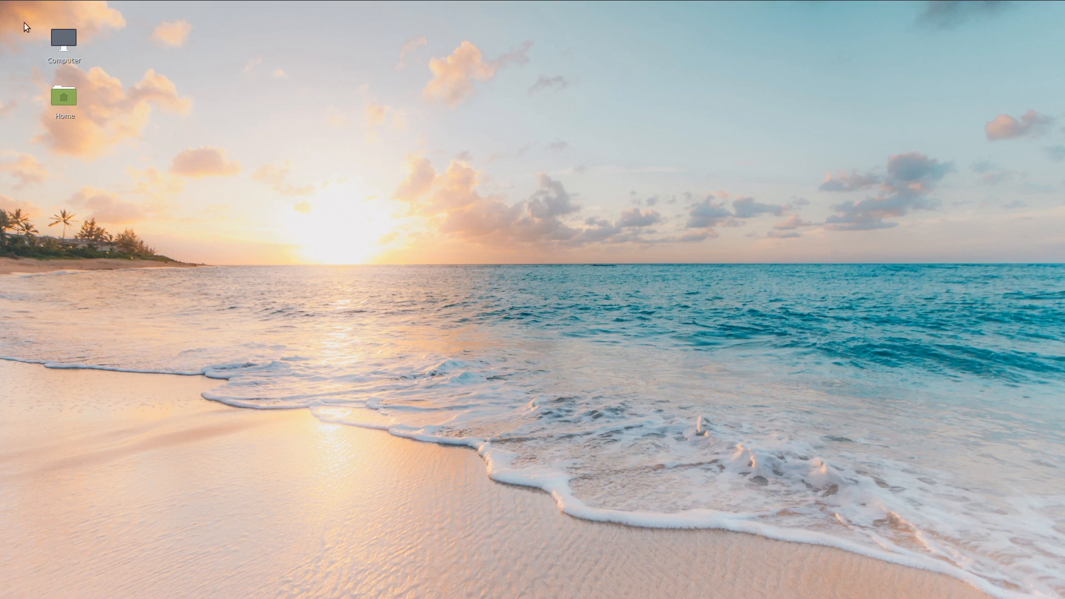
pyautogui.click(10, 11)
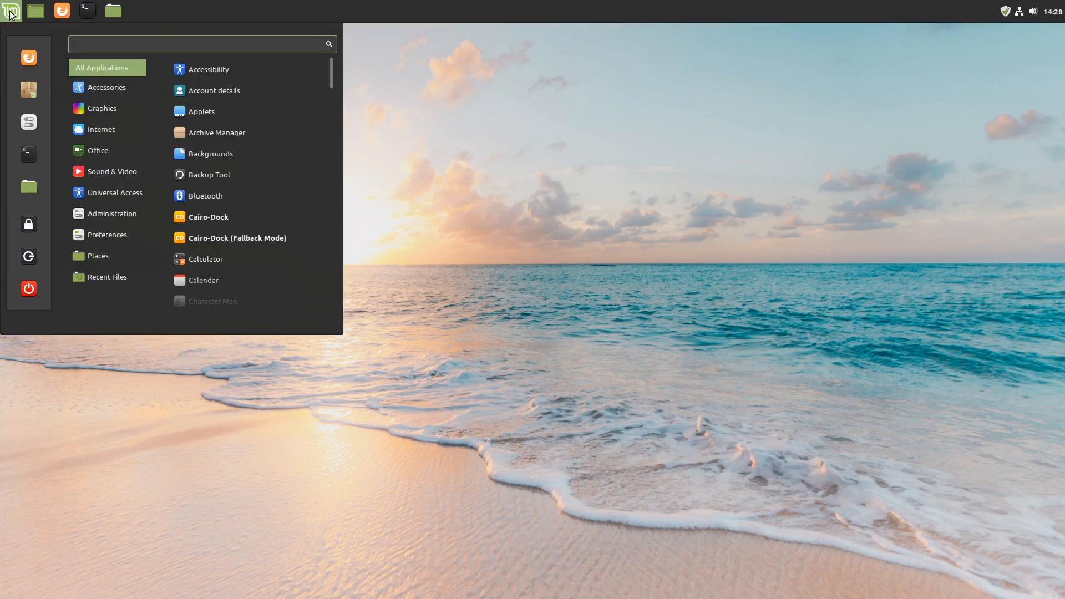
pyautogui.write('cairo')
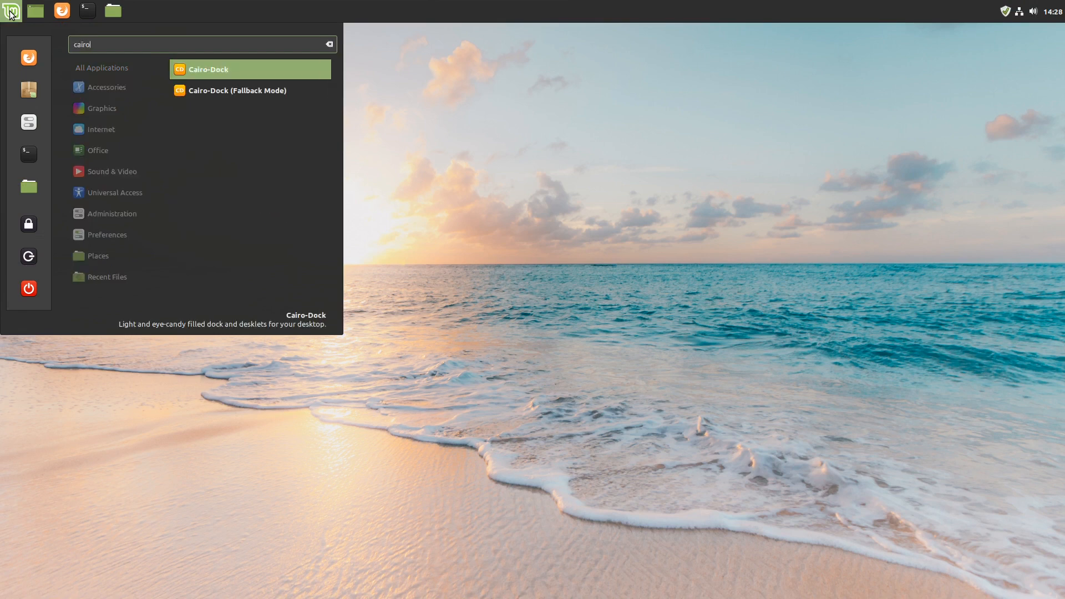
pyautogui.press('Return')
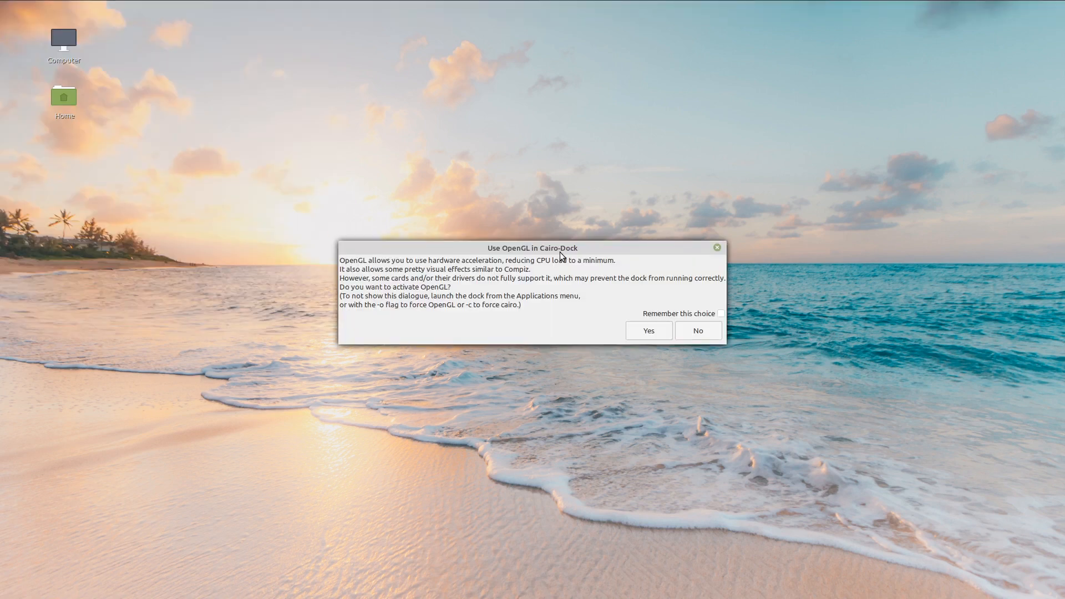
# Step: Move the OpenGL prompt aside and open Startup Applications by searching for "start"
pyautogui.moveTo(564, 248); pyautogui.dragTo(259, 260)
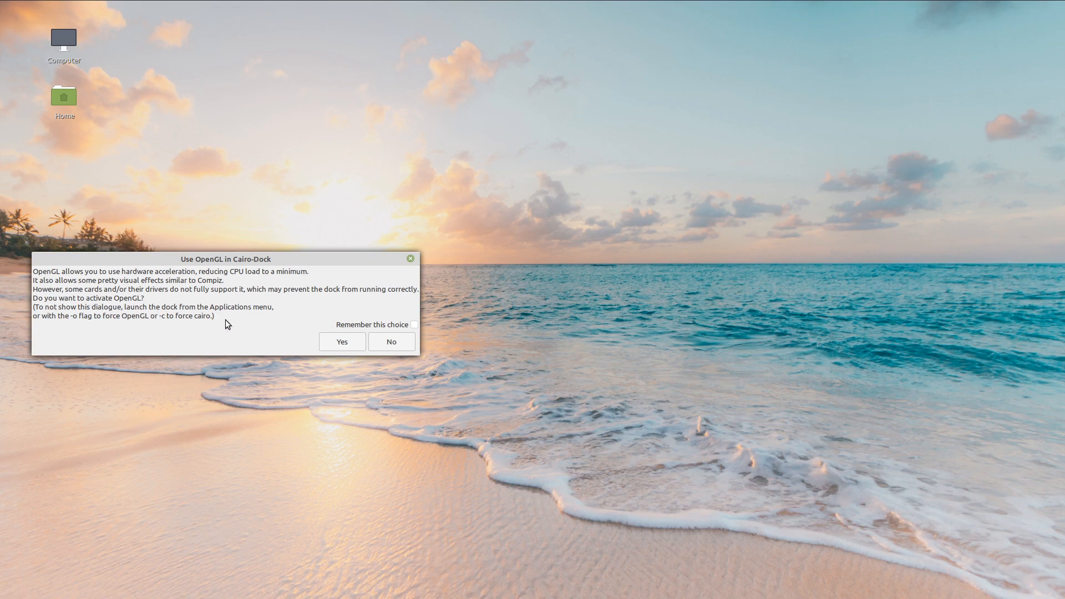
pyautogui.click(13, 11)
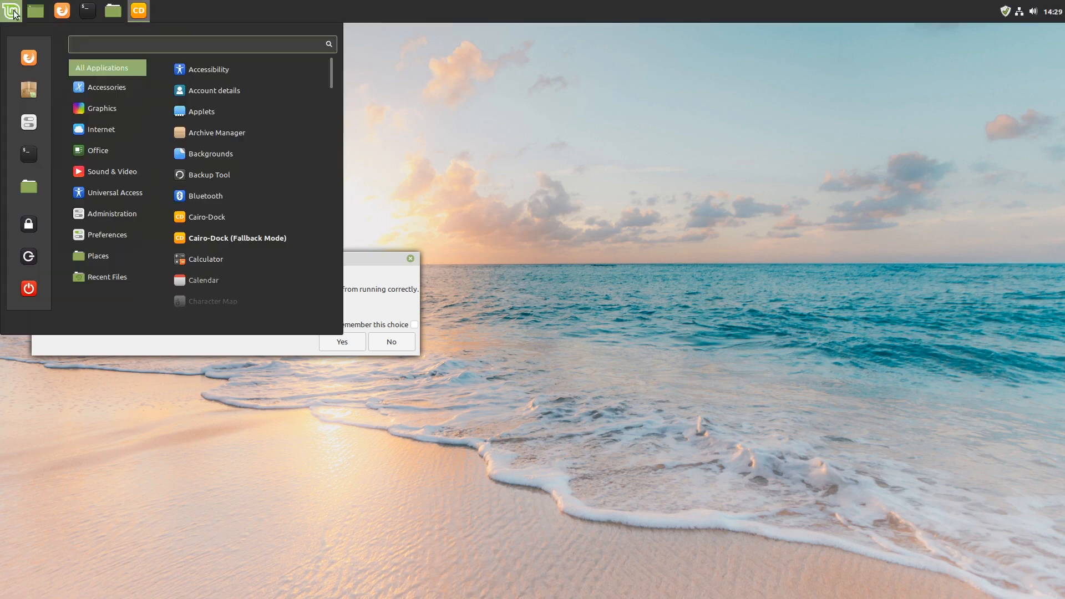
pyautogui.write('start')
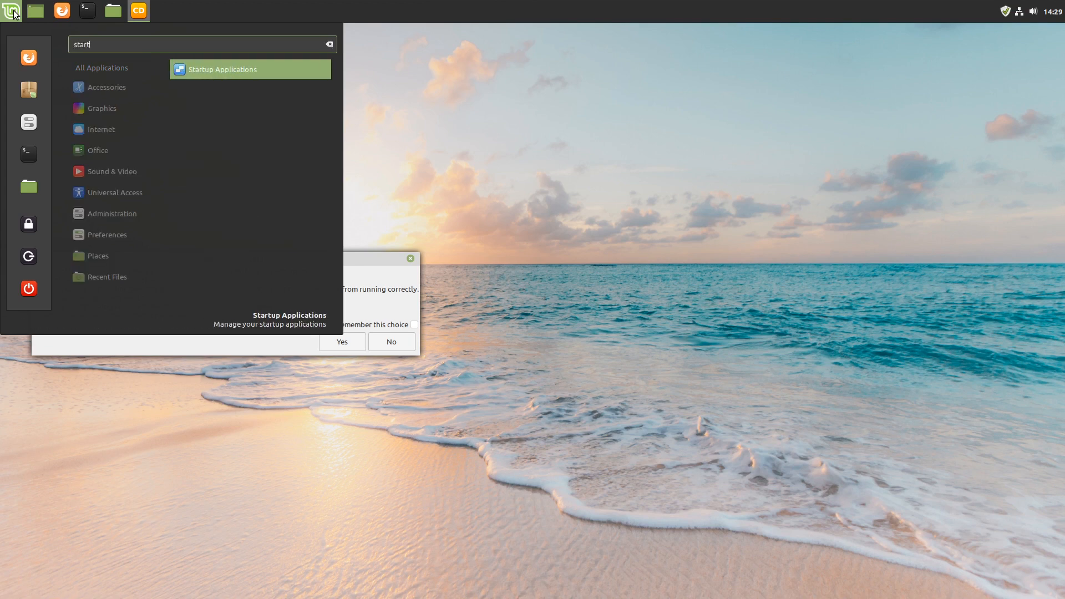
pyautogui.press('Return')
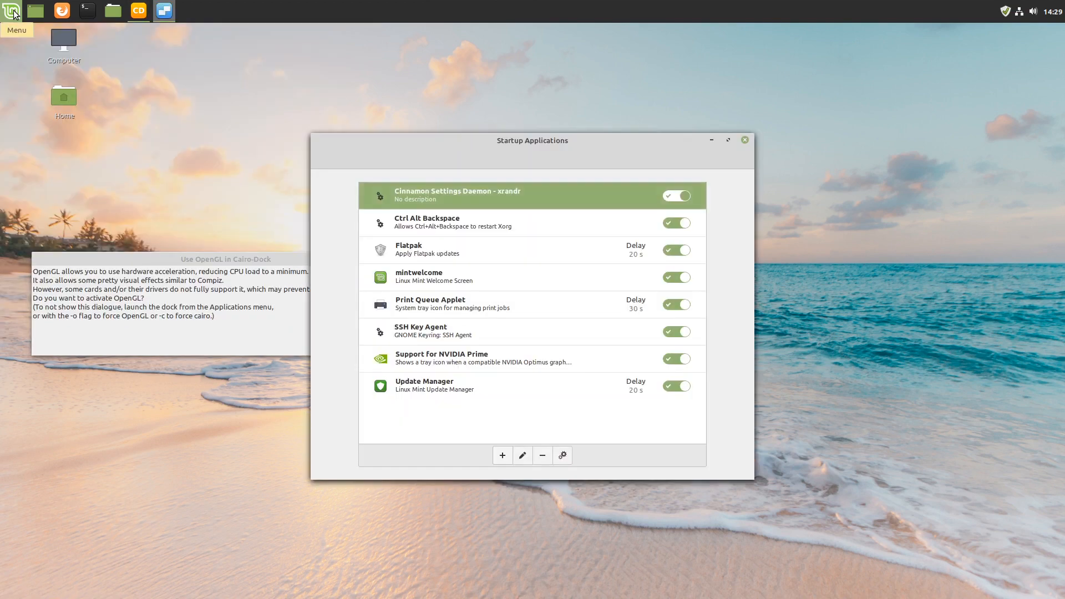
# Step: Add Cairo-Dock to the startup applications by choosing it from the installed applications
pyautogui.click(504, 456)
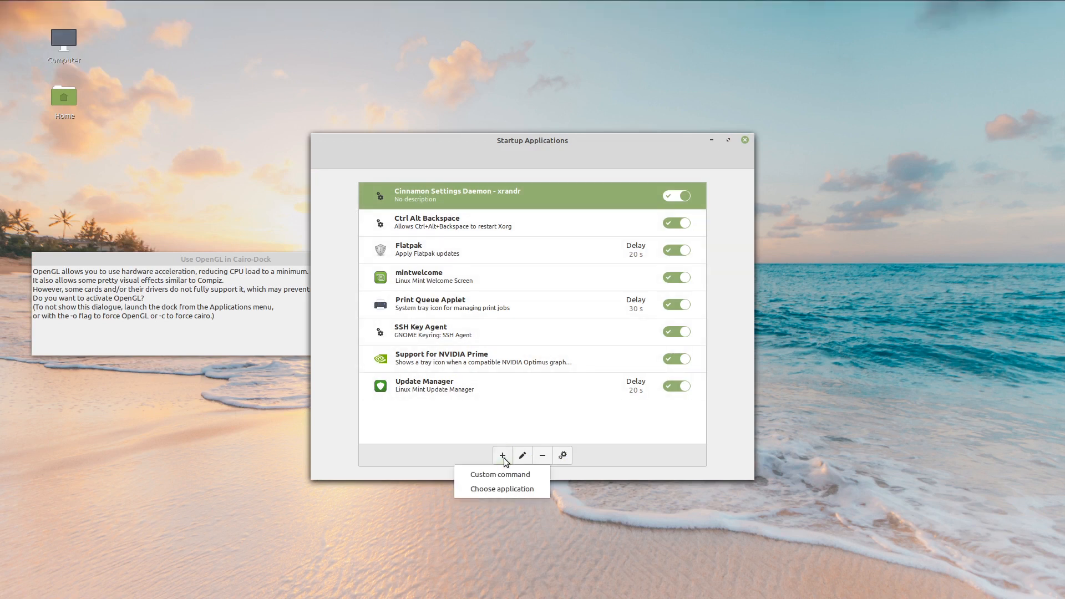
pyautogui.click(543, 489)
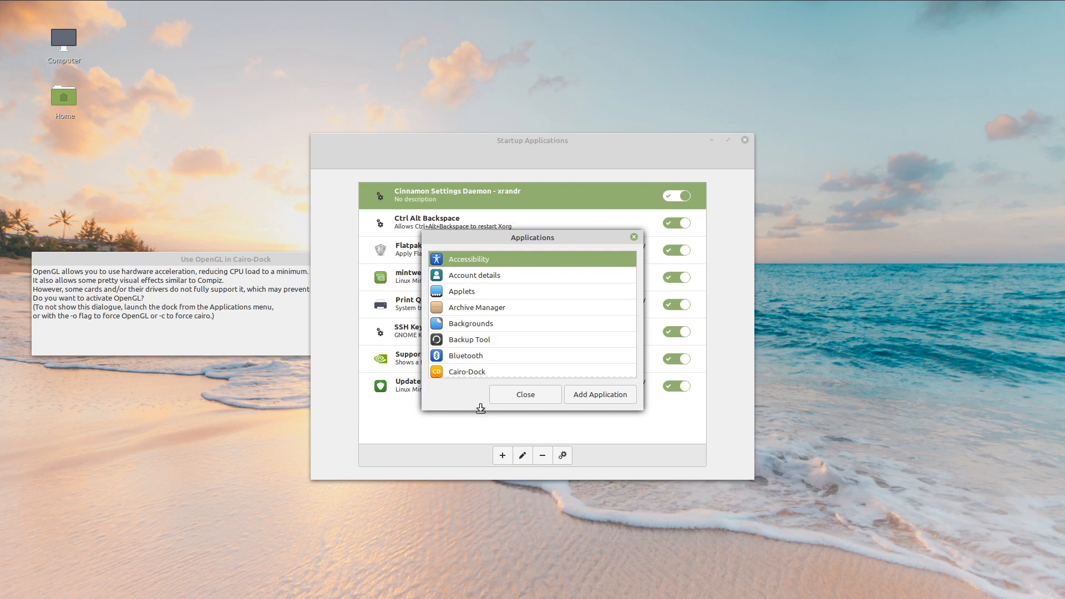
pyautogui.click(469, 371)
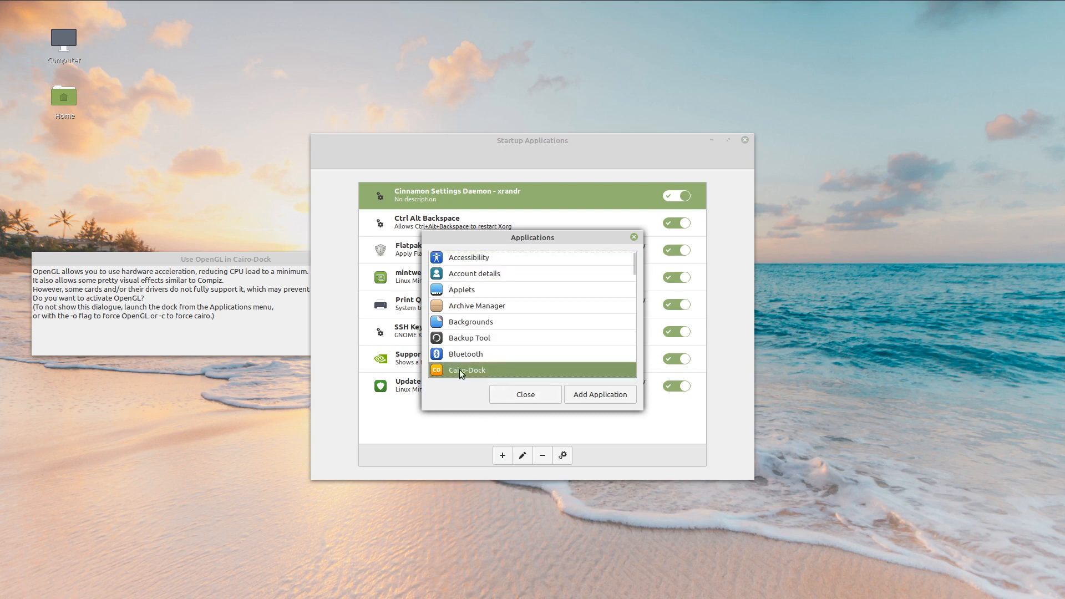
pyautogui.click(602, 392)
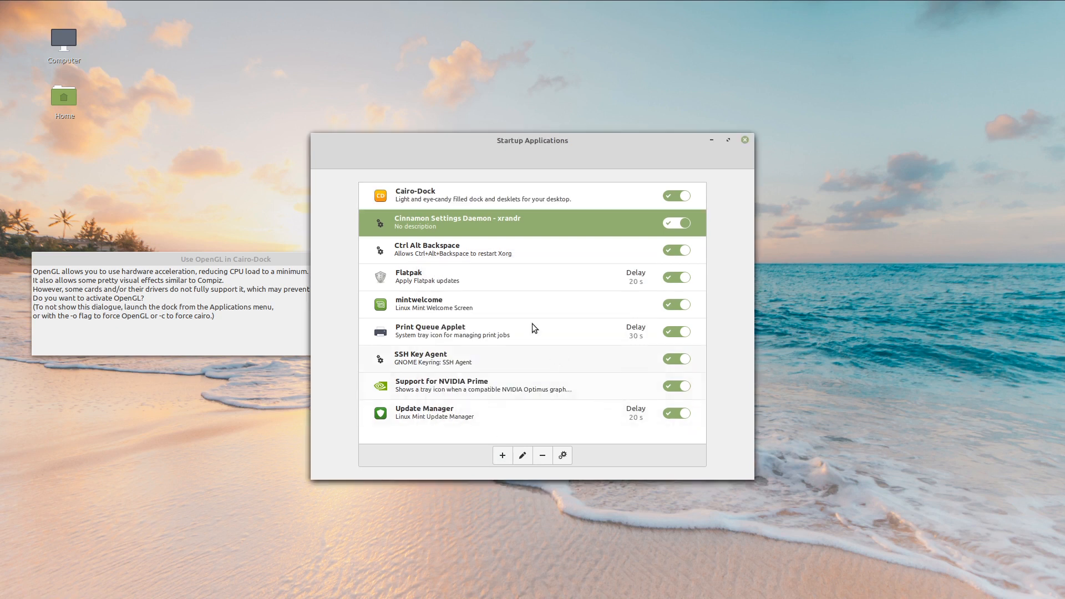
# Step: Append the -o flag to the Cairo-Dock startup program's command, save it and close Startup Applications
pyautogui.click(449, 195)
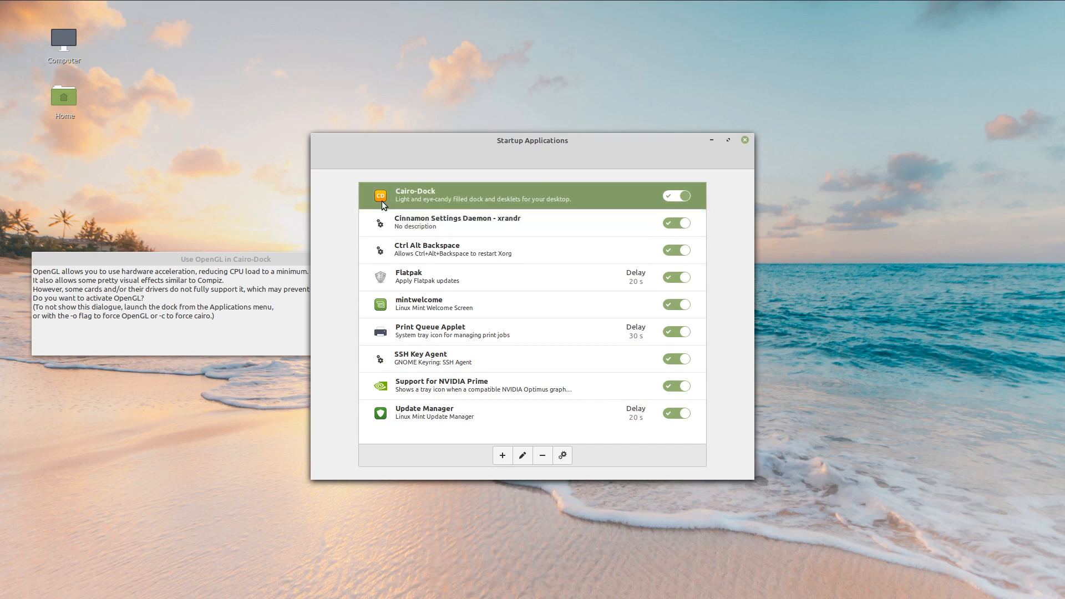
pyautogui.doubleClick(548, 194)
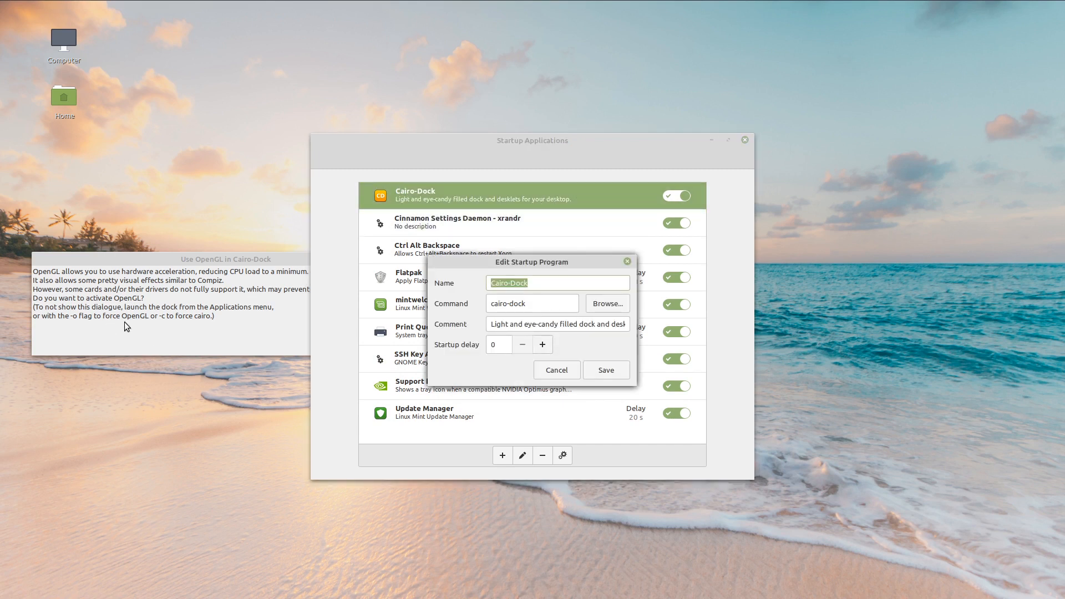
pyautogui.moveTo(228, 256); pyautogui.dragTo(193, 247)
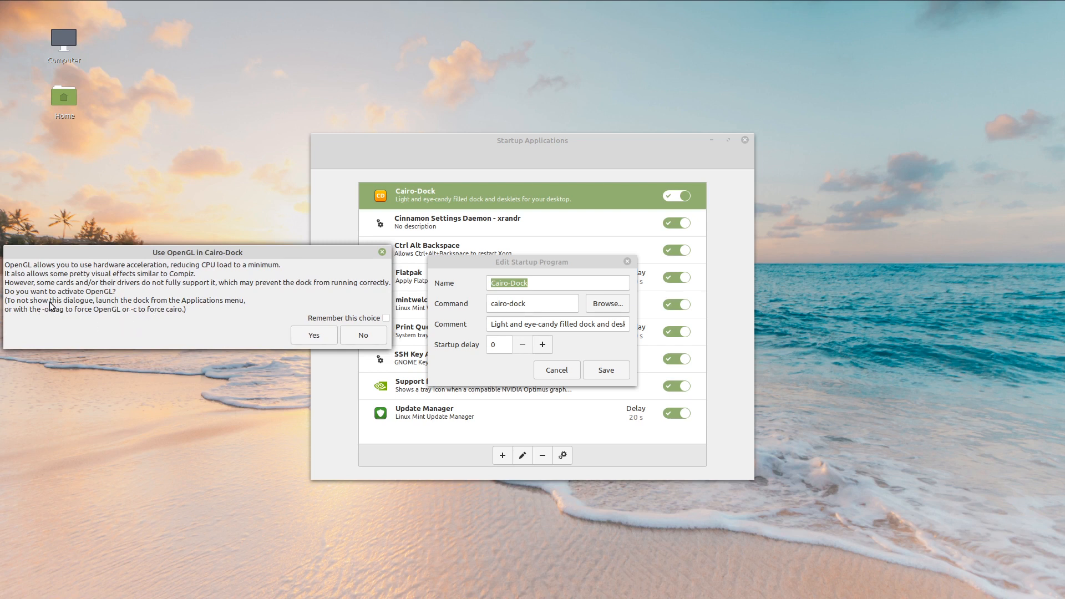
pyautogui.click(547, 302)
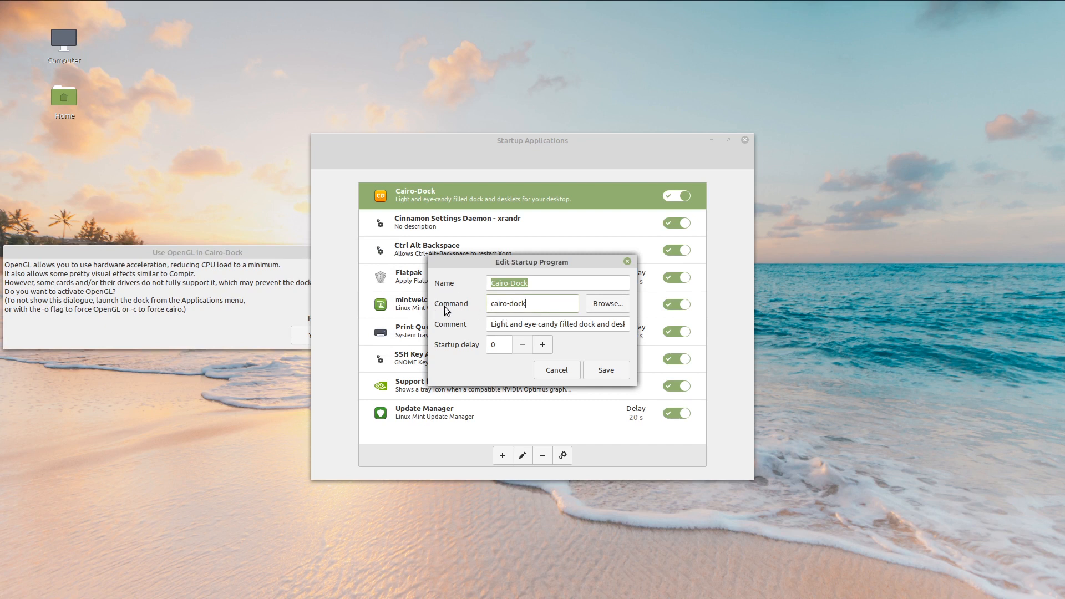
pyautogui.tripleClick(548, 302)
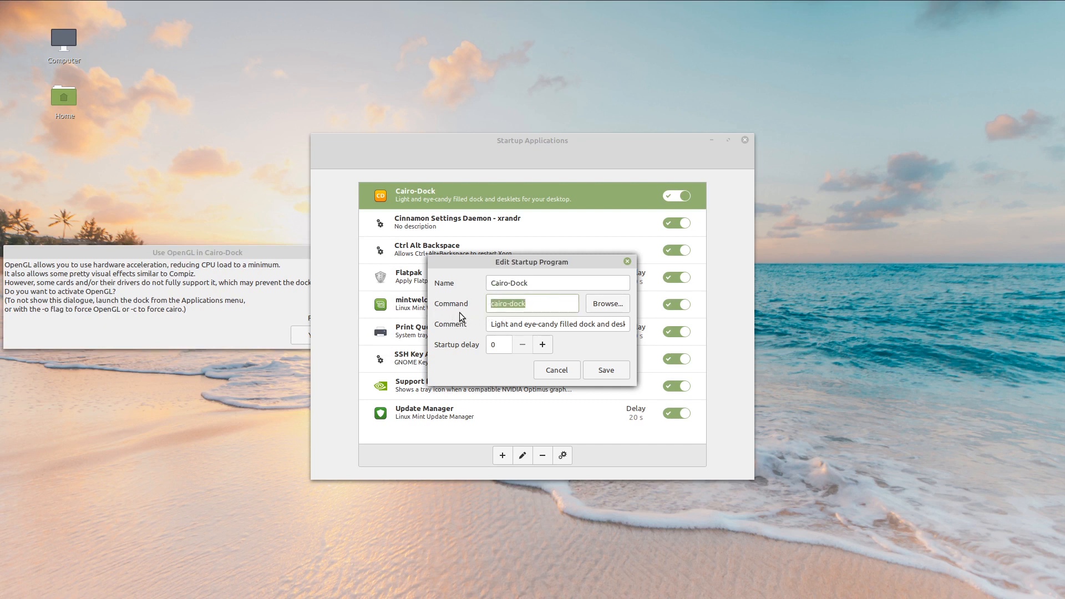
pyautogui.click(530, 304)
pyautogui.write('-o')
pyautogui.click(603, 371)
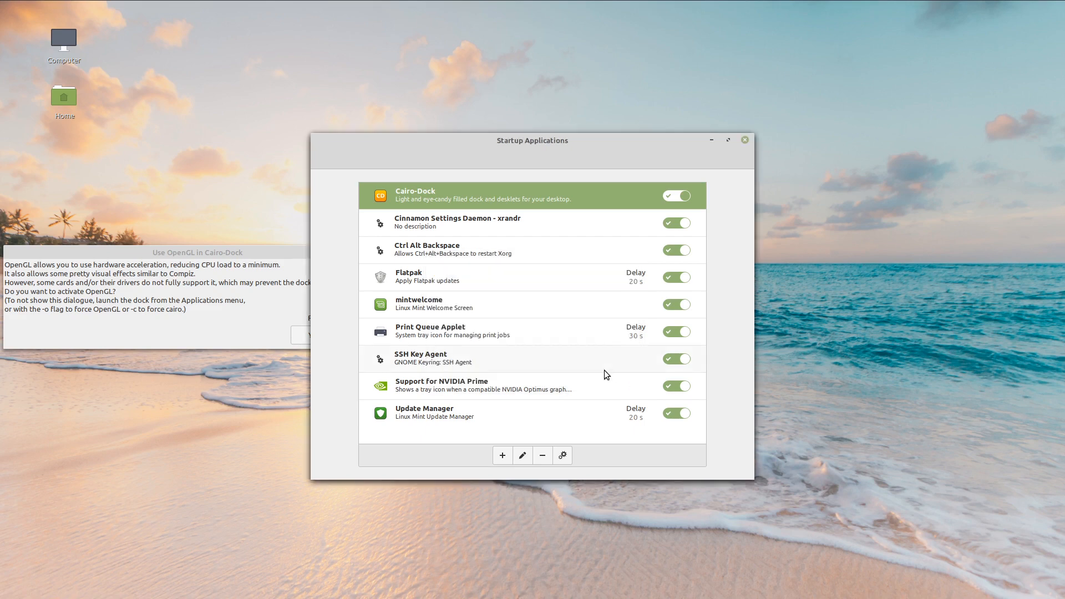
pyautogui.click(744, 140)
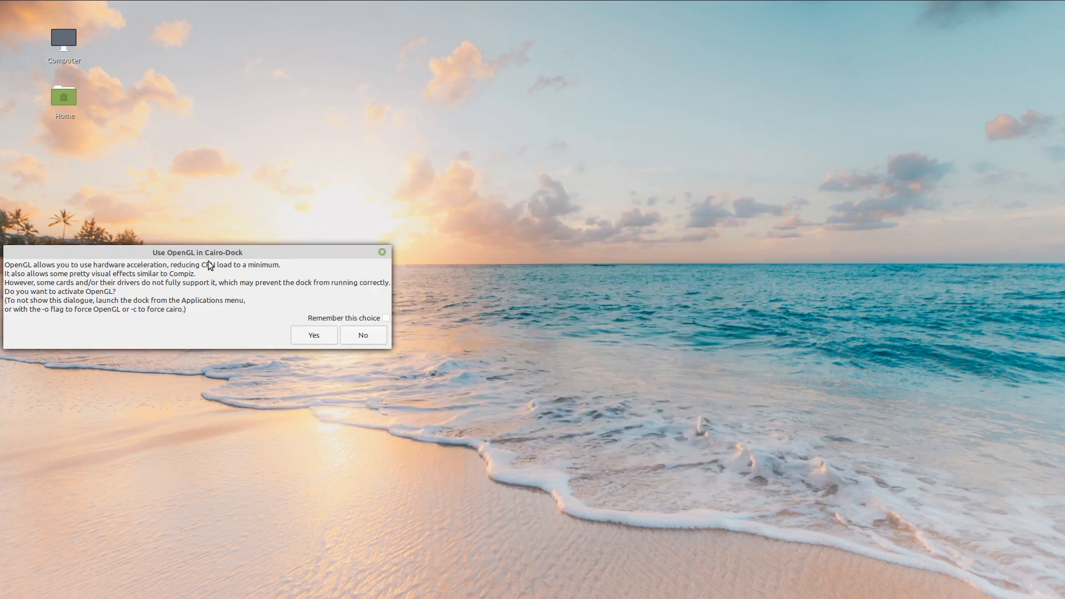
# Step: Move the OpenGL prompt aside and search the application menu for "cai"
pyautogui.moveTo(209, 253); pyautogui.dragTo(260, 256)
pyautogui.moveTo(88, 2)
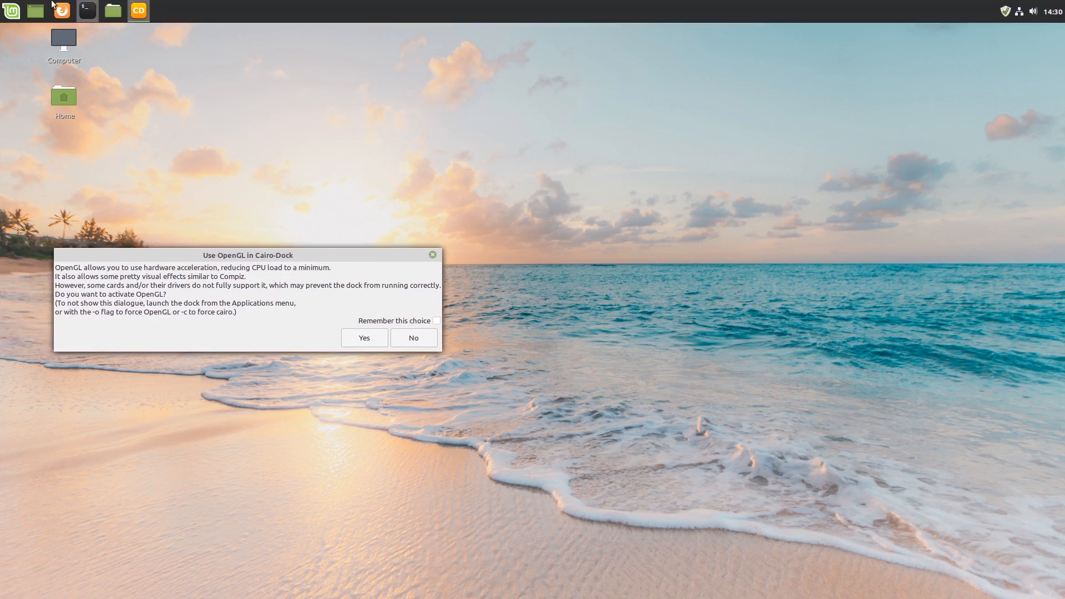
pyautogui.click(14, 16)
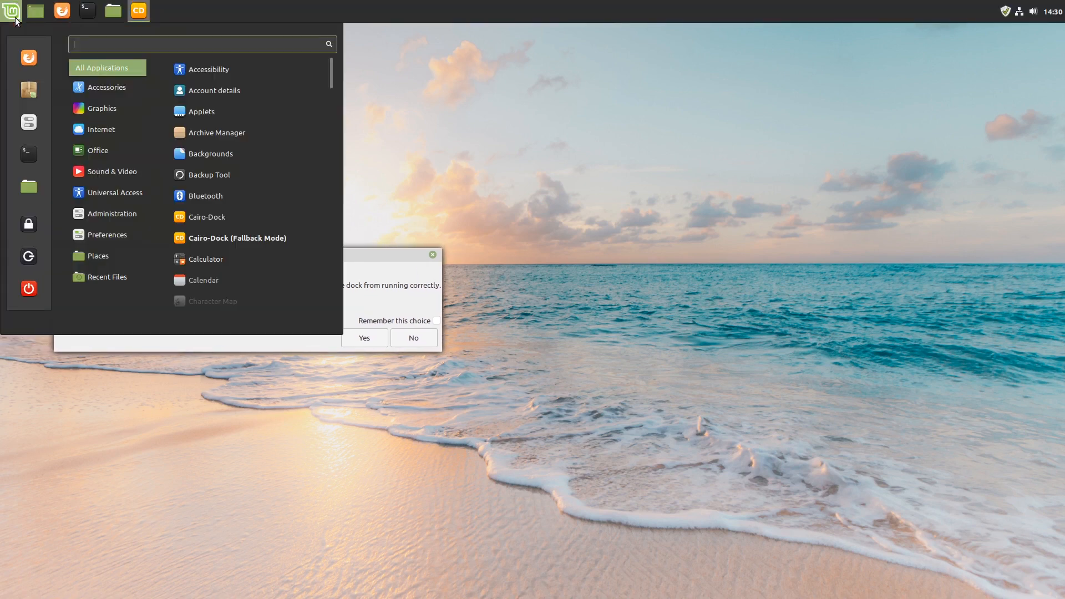
pyautogui.write('cai')
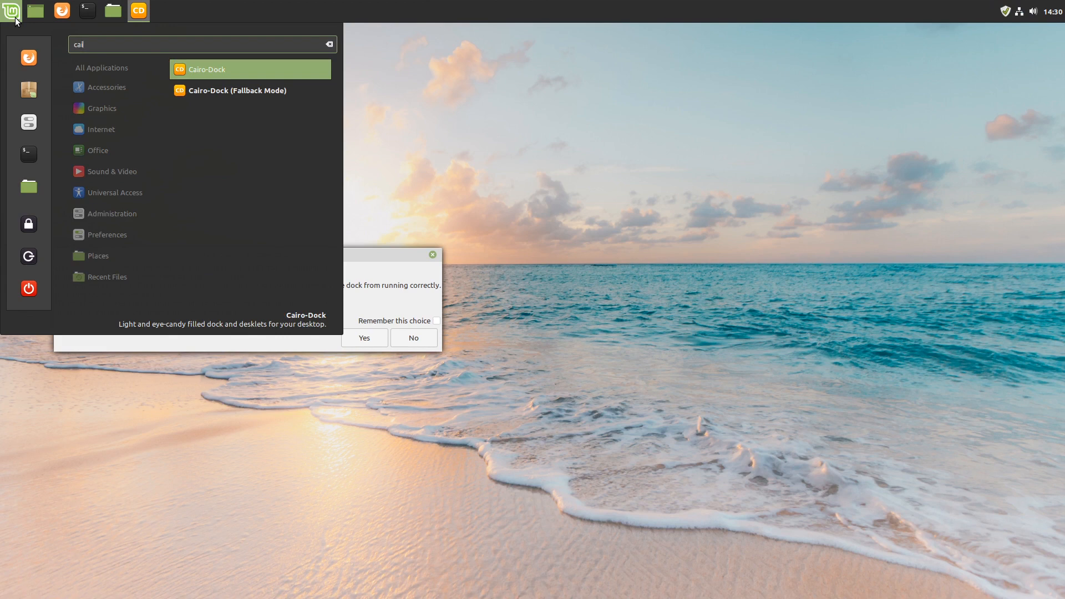
pyautogui.press('Return')
# Step: Open the menu editor from the application menu applet's configuration
pyautogui.rightClick(15, 17)
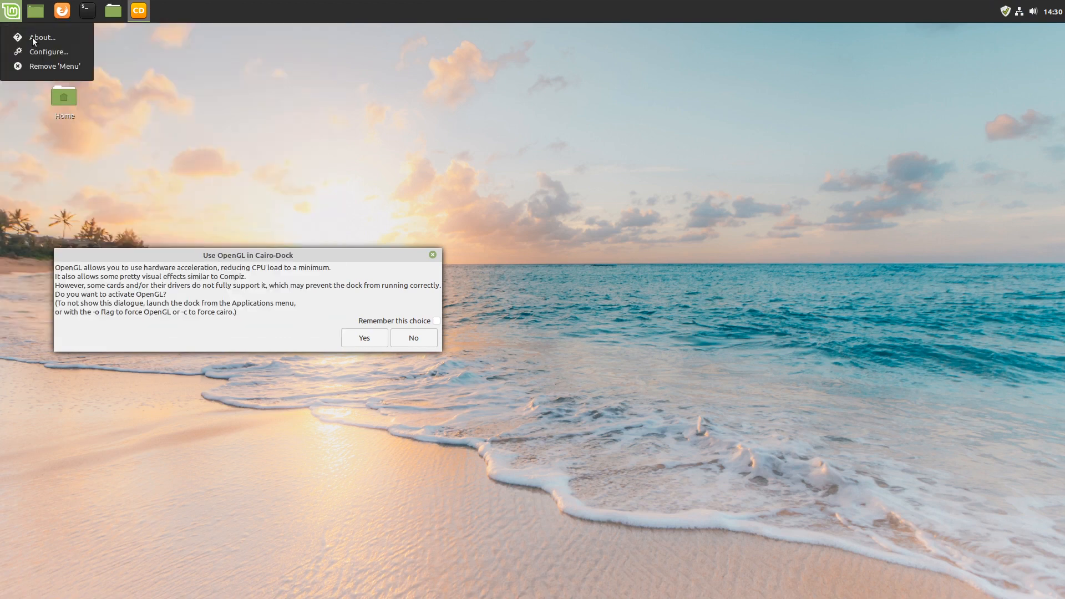
pyautogui.click(76, 51)
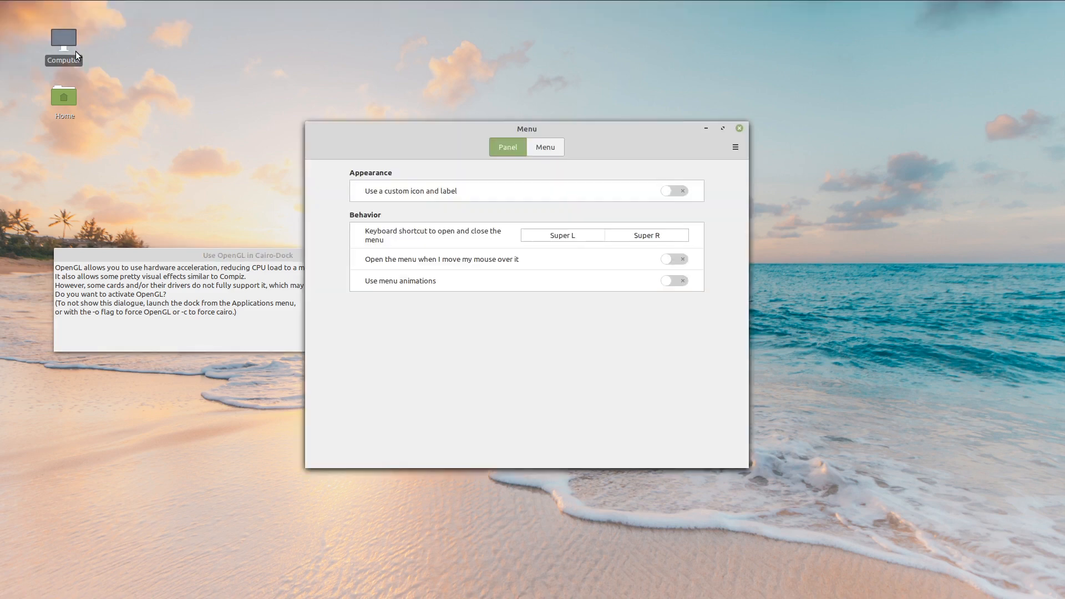
pyautogui.click(548, 146)
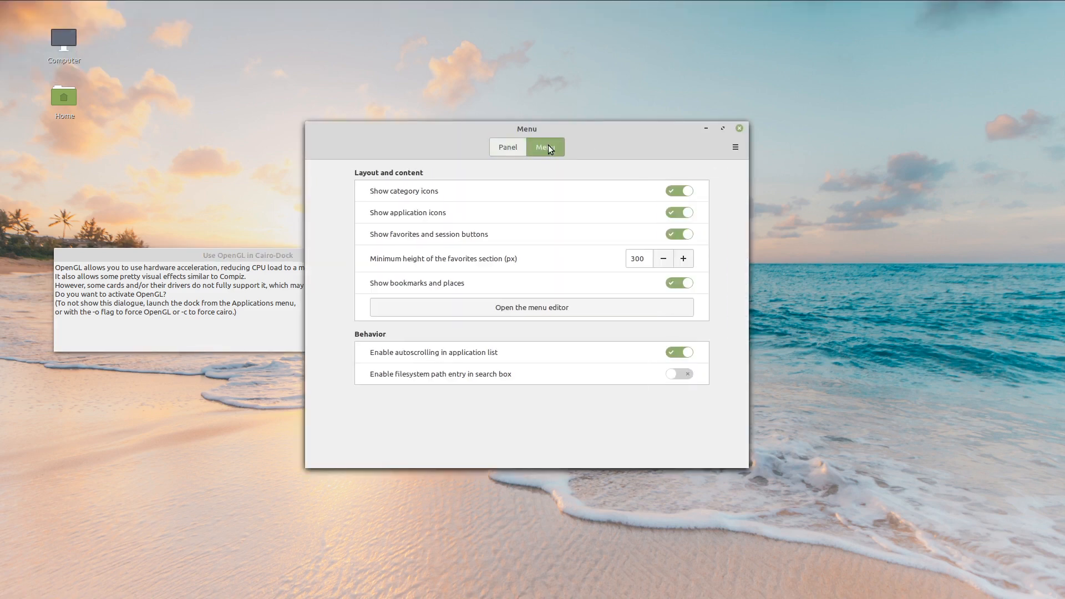
pyautogui.click(604, 310)
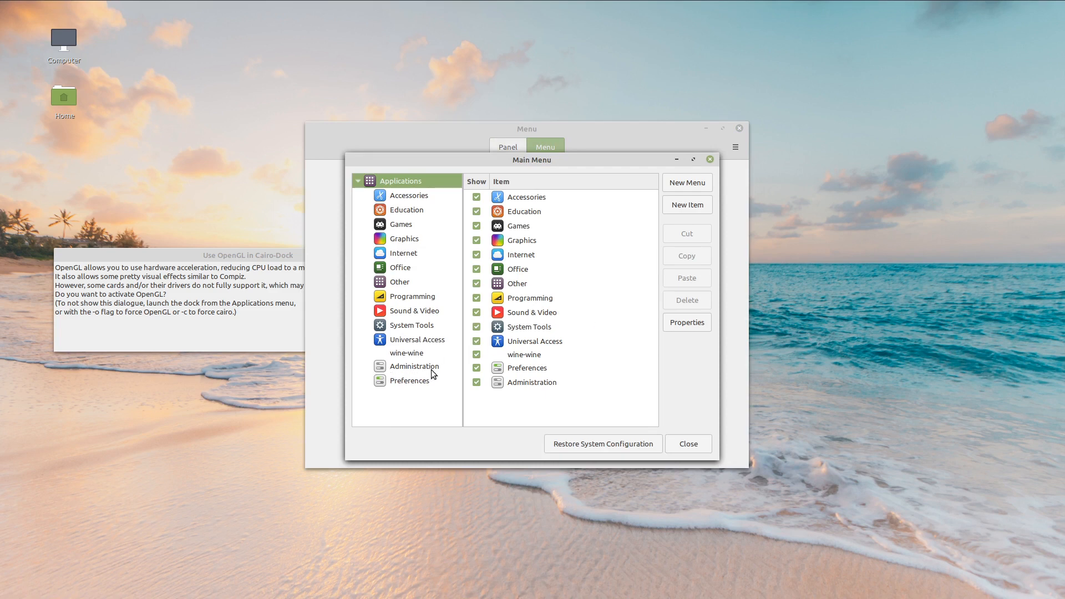
# Step: Change the command of the Cairo-Dock launcher under Administration to "cairo-dock -o" and close the menu editor and menu settings
pyautogui.click(405, 367)
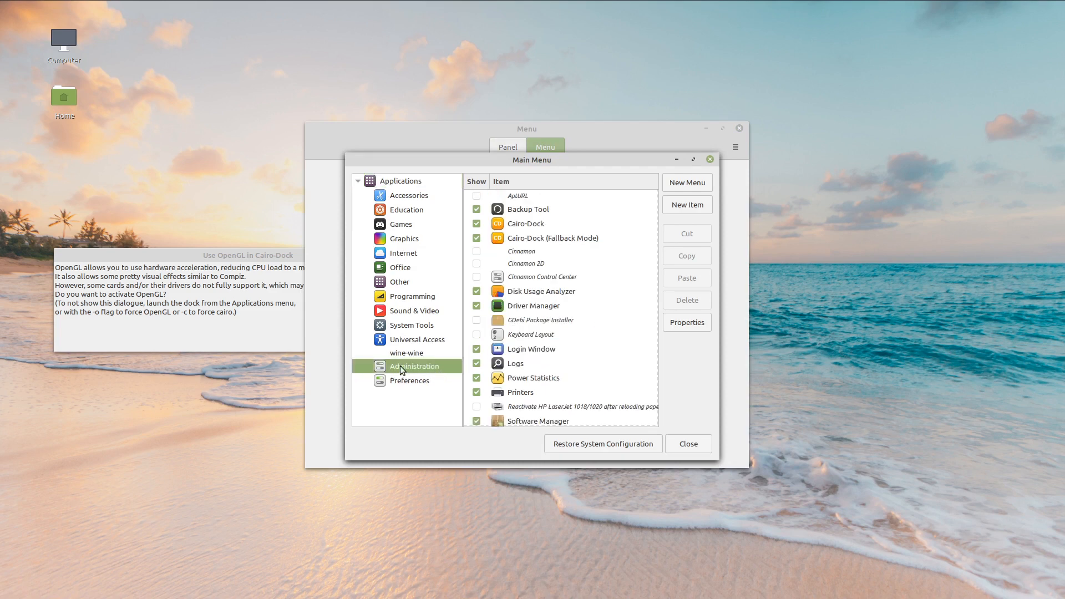
pyautogui.click(539, 225)
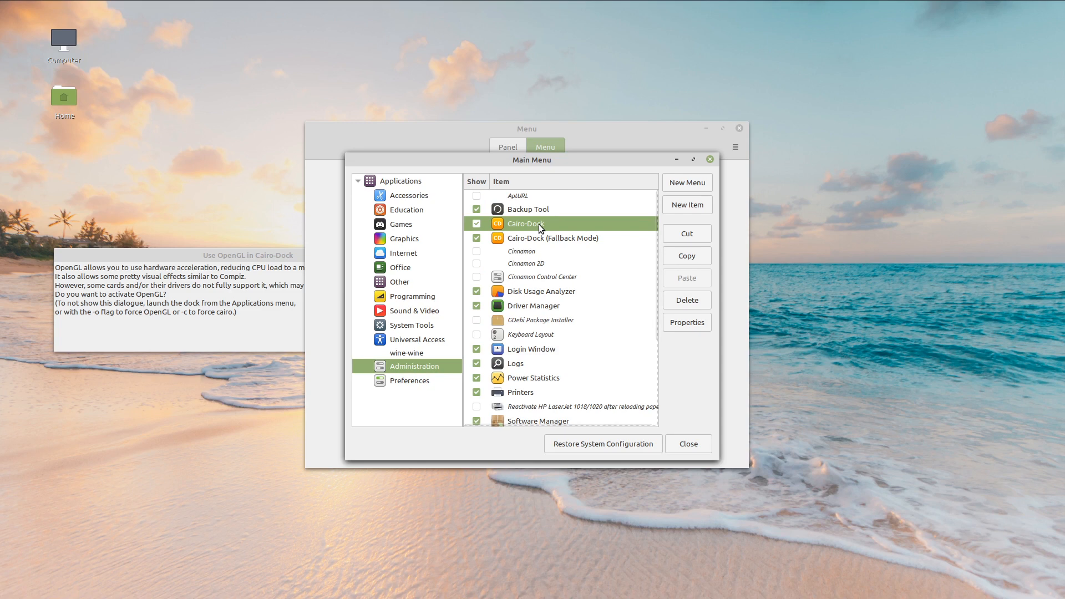
pyautogui.doubleClick(538, 224)
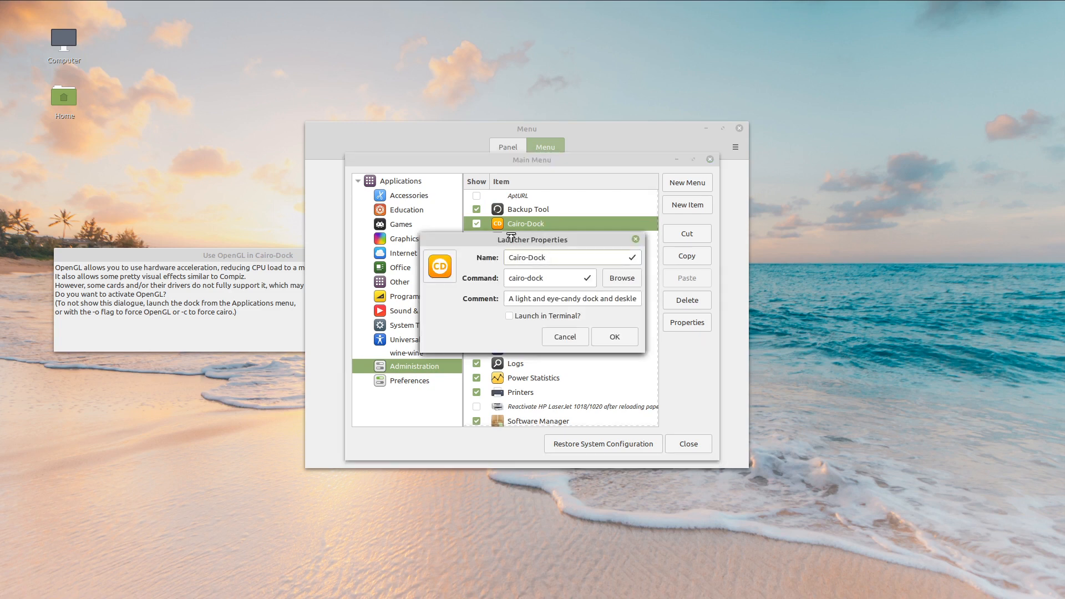
pyautogui.click(555, 278)
pyautogui.write('-o')
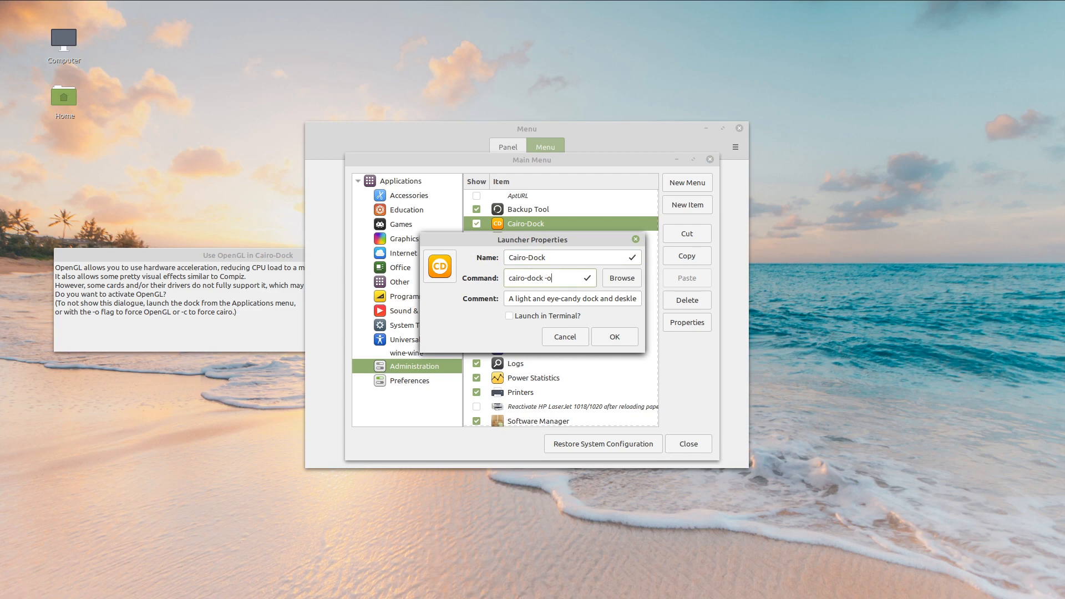
pyautogui.click(613, 339)
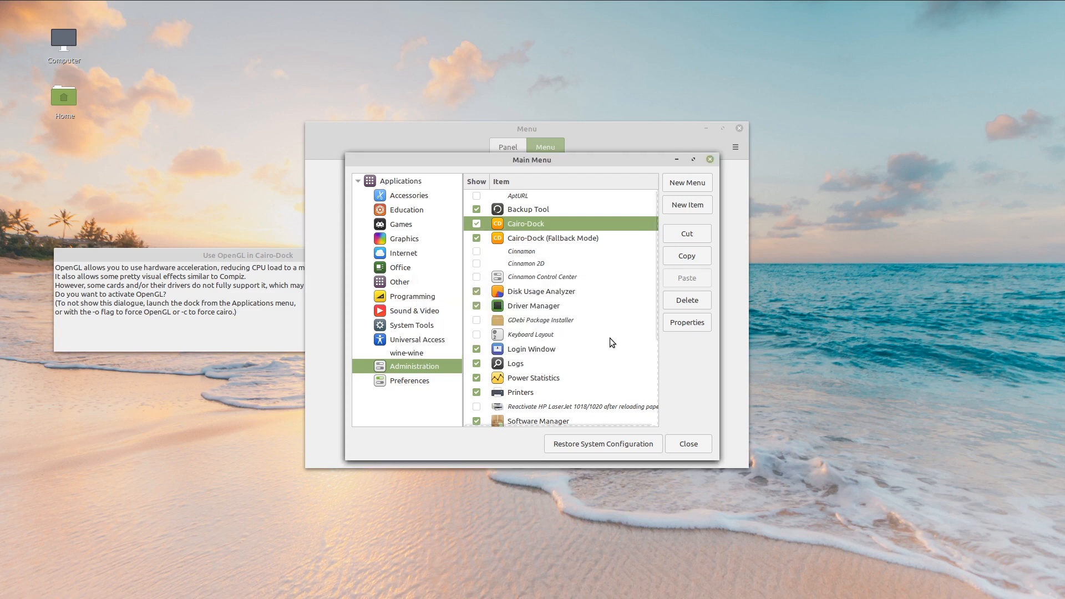
pyautogui.click(710, 159)
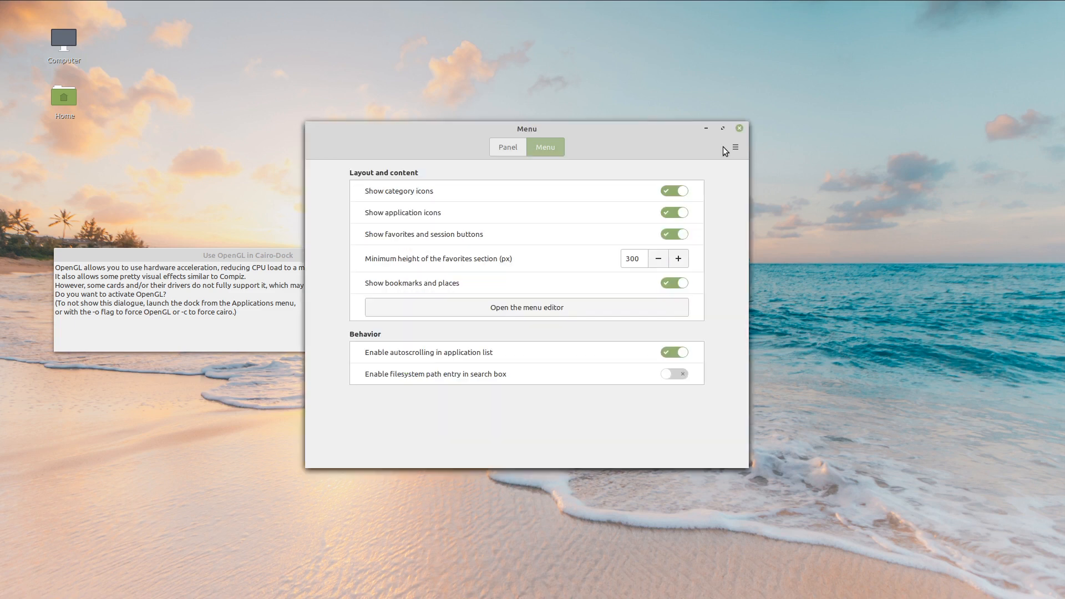
pyautogui.click(740, 128)
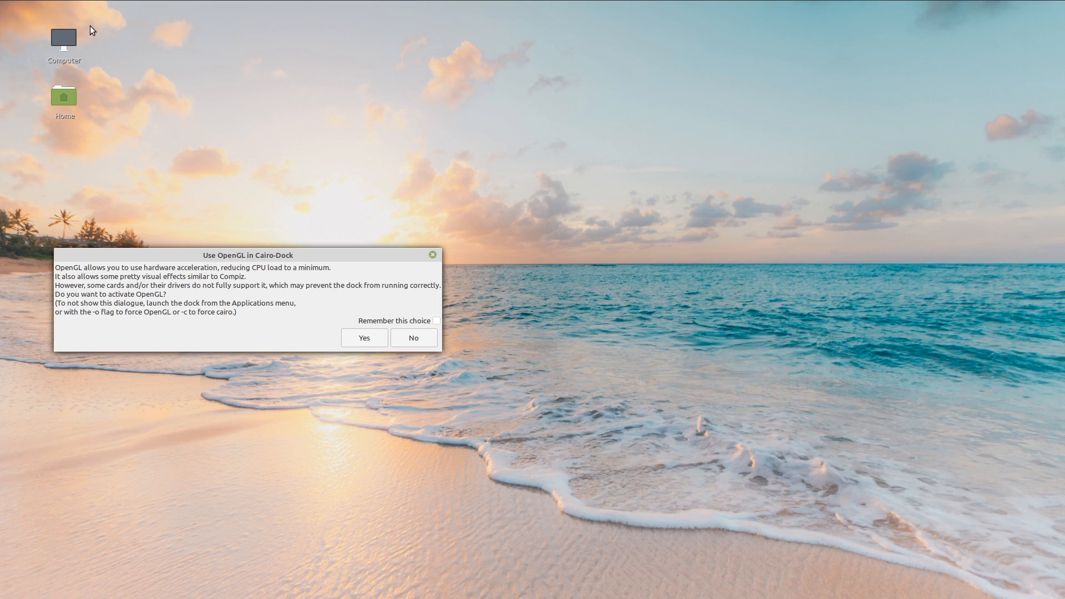
# Step: Accept activating OpenGL in the Cairo-Dock prompt and dismiss the dock's welcome message
pyautogui.click(12, 10)
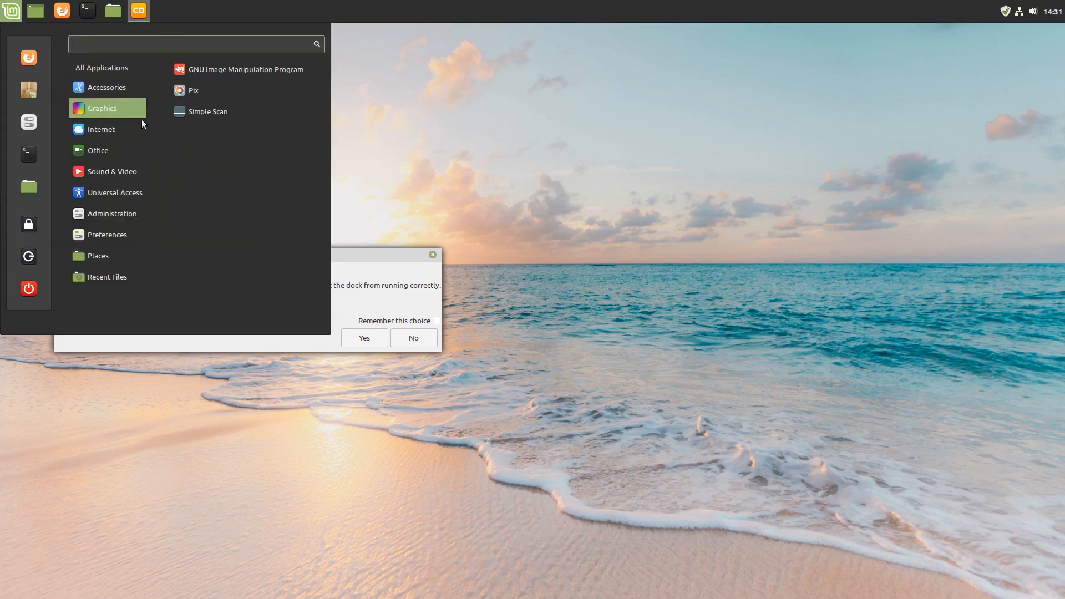
pyautogui.click(621, 168)
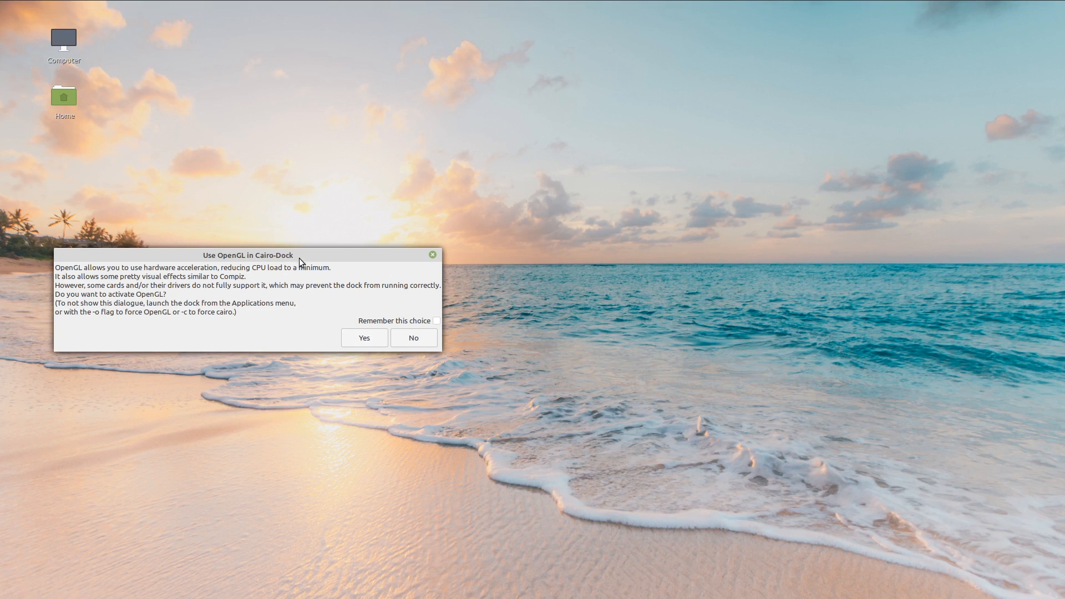
pyautogui.moveTo(300, 258); pyautogui.dragTo(330, 251)
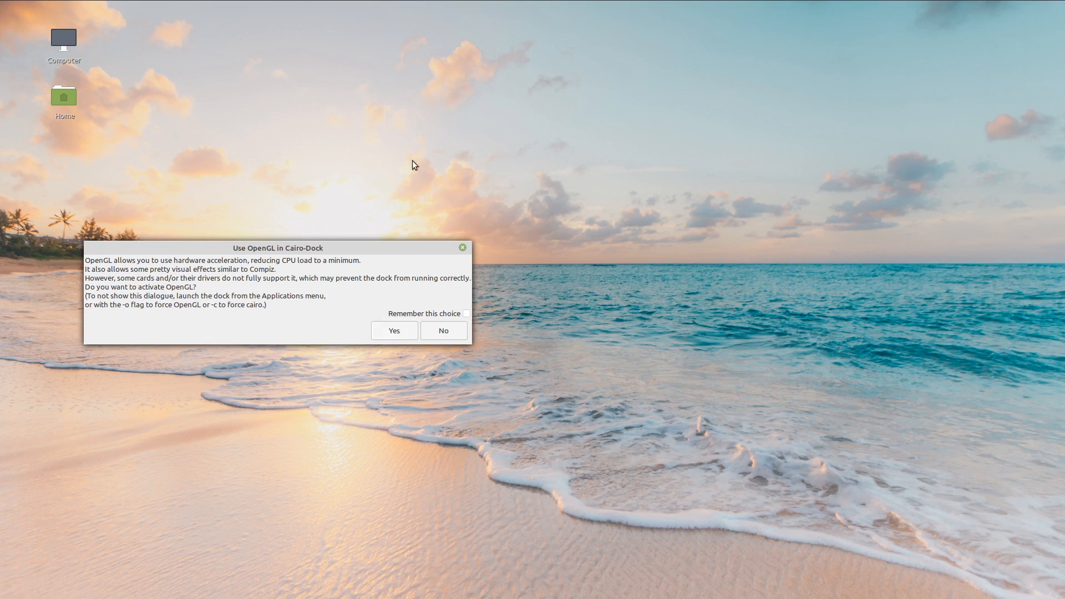
pyautogui.click(408, 331)
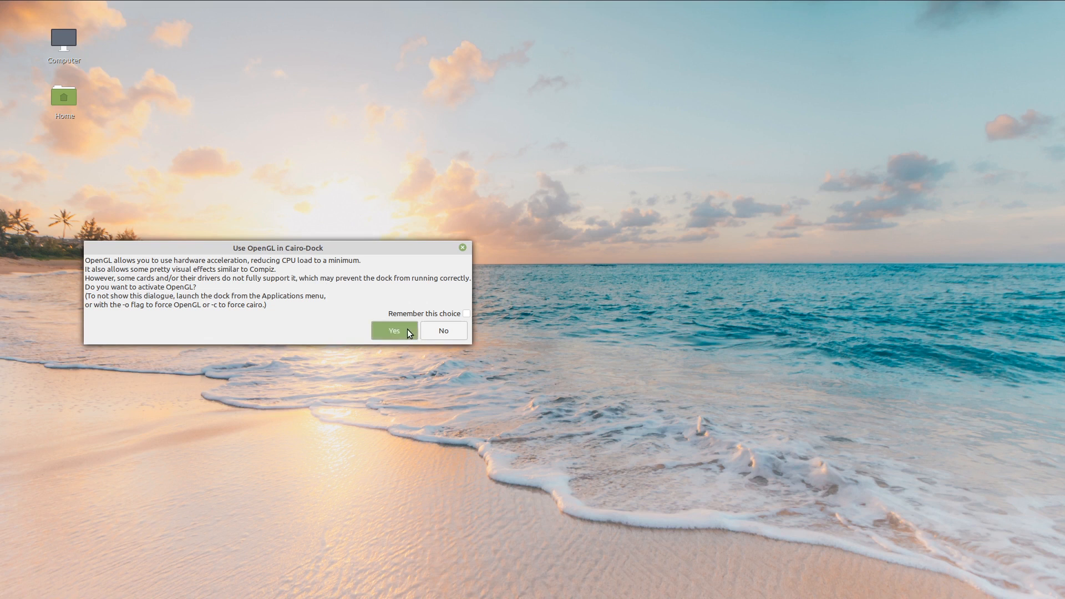
pyautogui.click(409, 331)
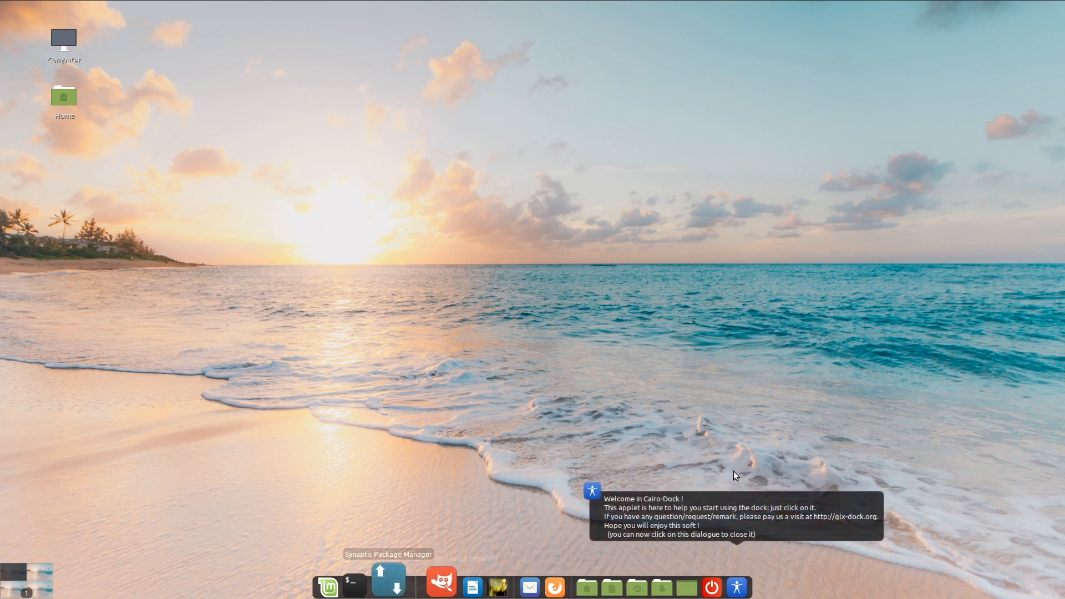
pyautogui.click(724, 510)
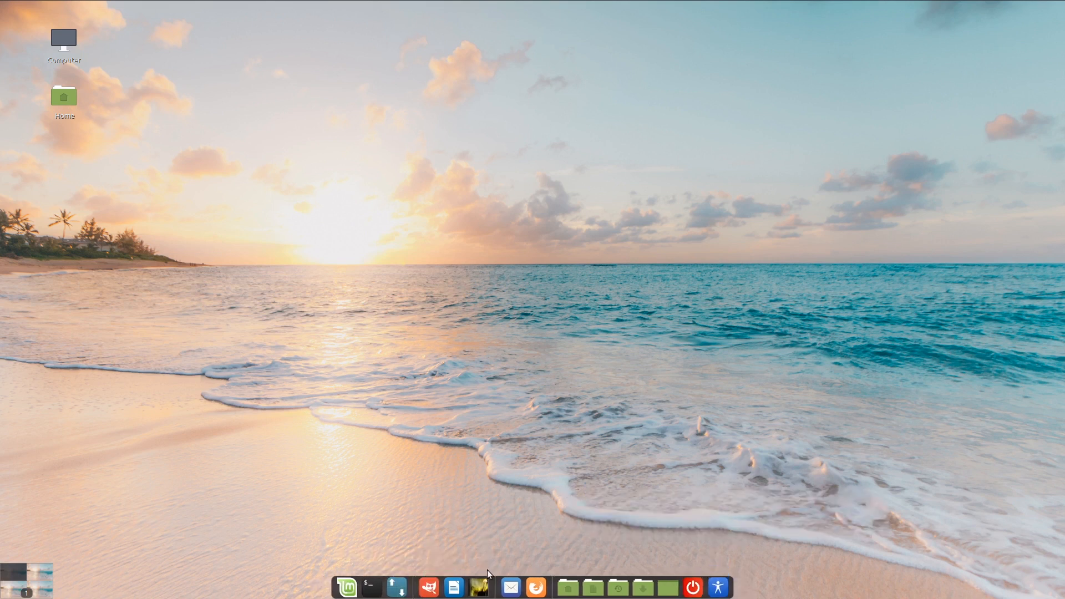
# Step: Set the dock's icon size to Very Big in the Cairo-Dock configuration, apply it and close the configuration
pyautogui.rightClick(495, 582)
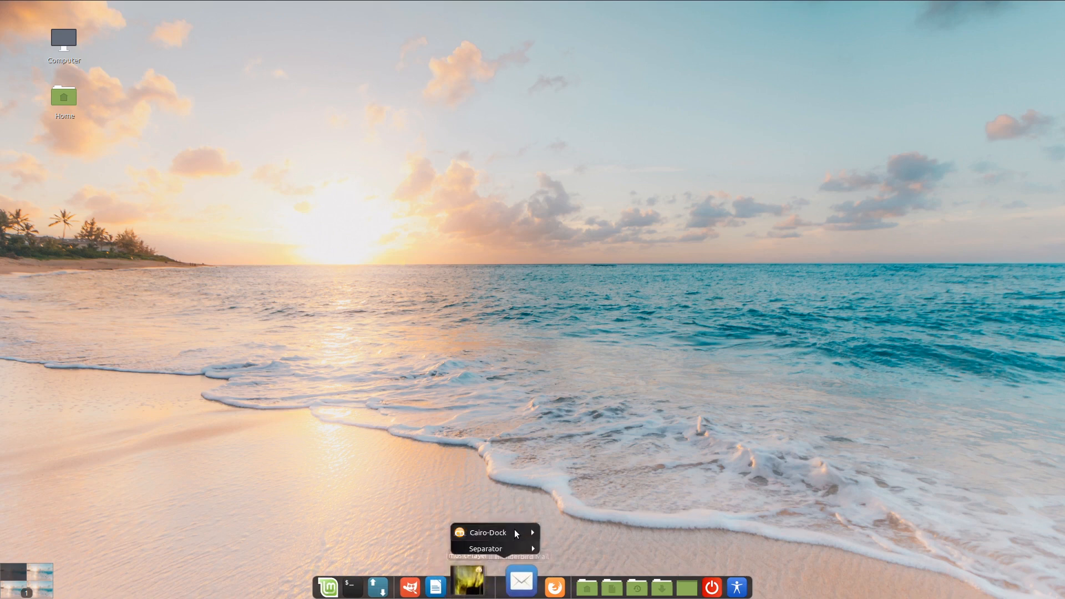
pyautogui.moveTo(514, 529)
pyautogui.click(571, 485)
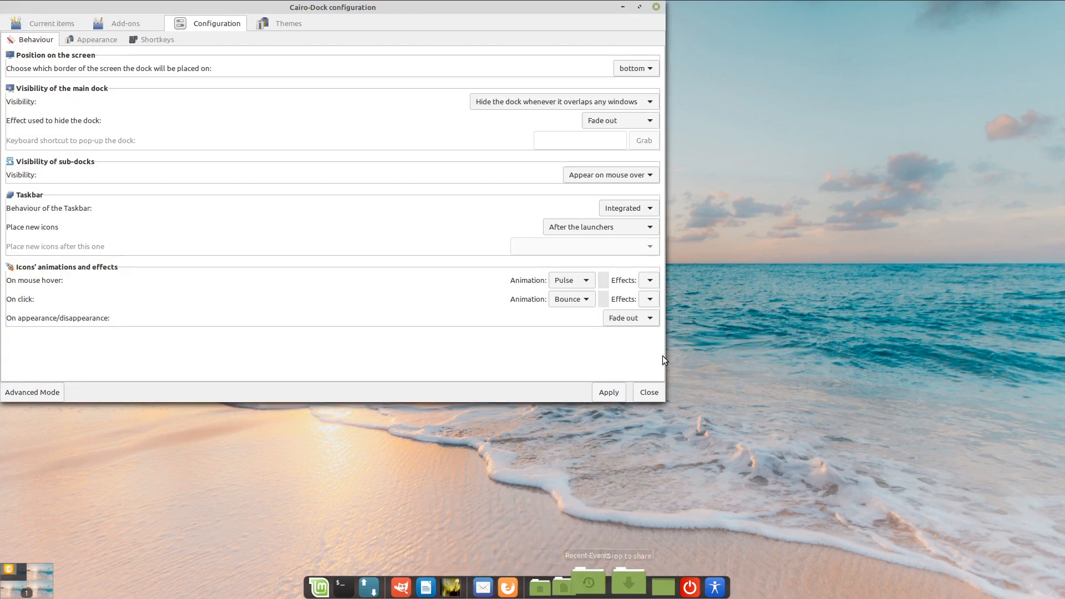
pyautogui.click(100, 42)
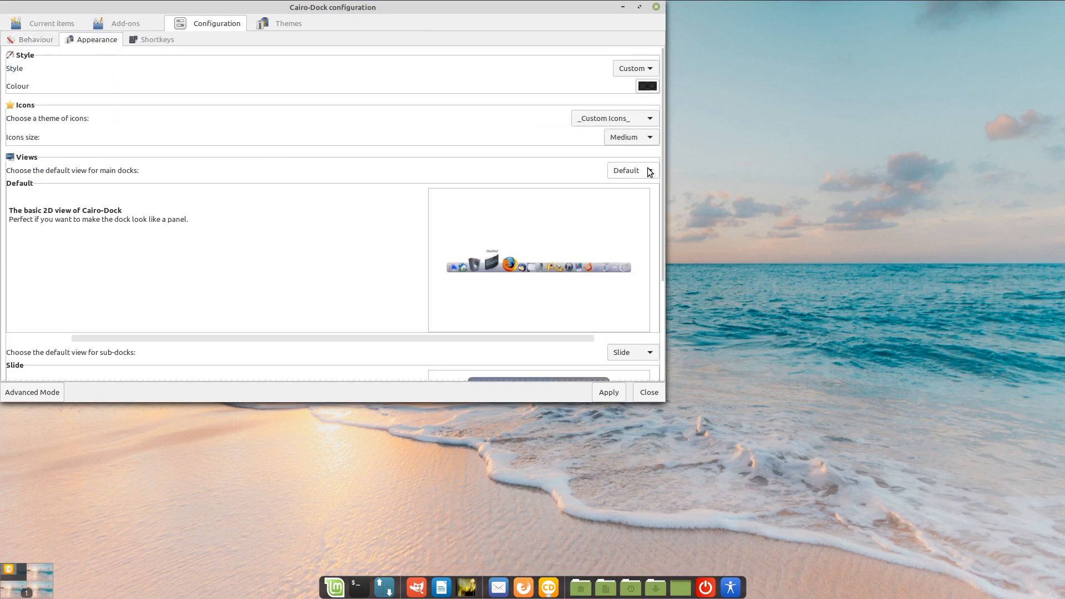
pyautogui.click(636, 139)
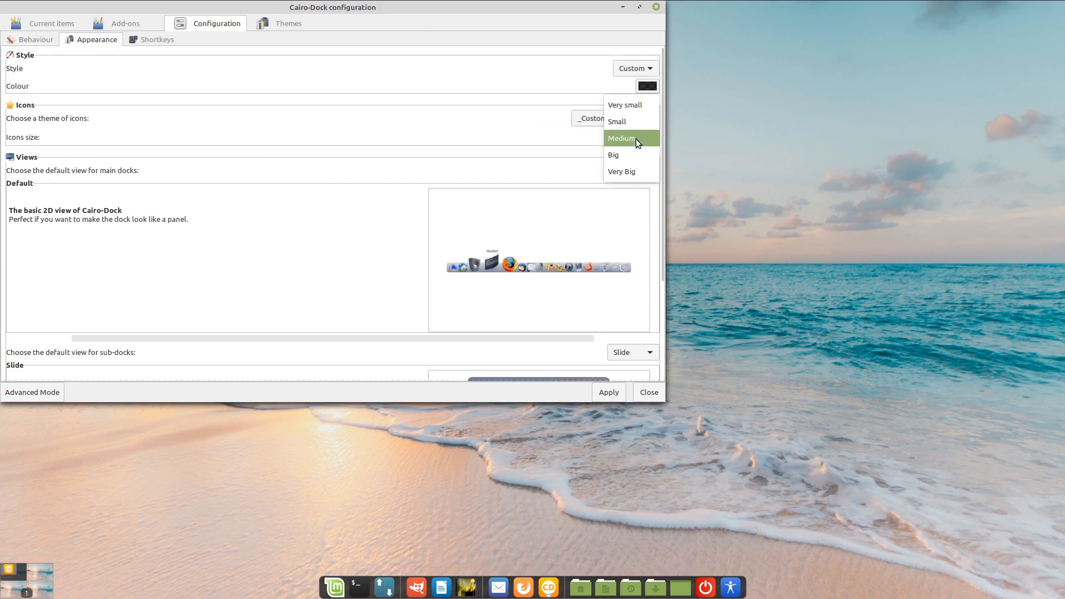
pyautogui.click(624, 170)
pyautogui.click(623, 393)
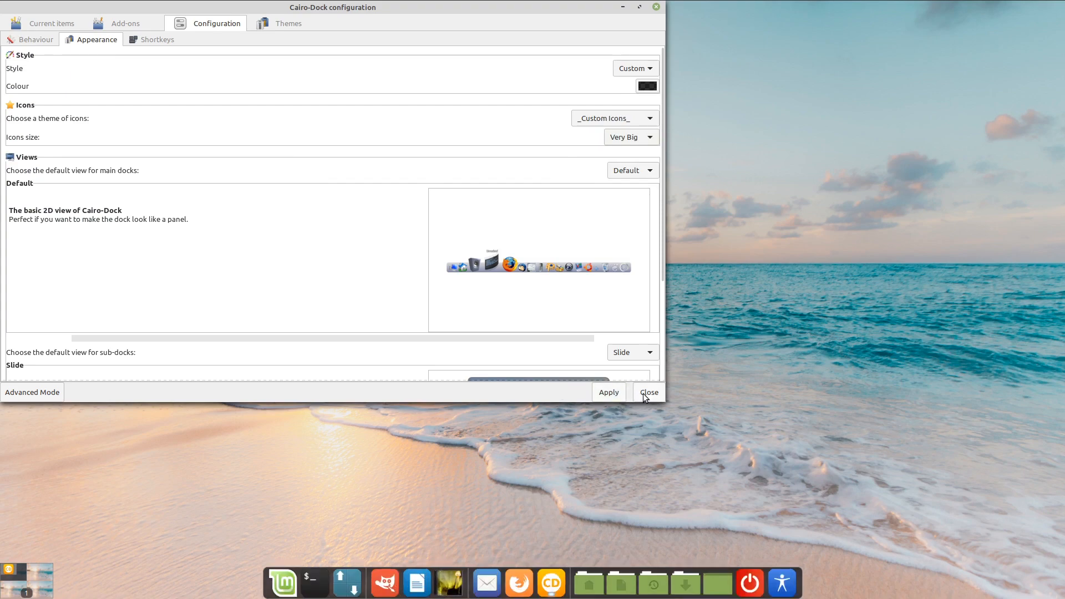
pyautogui.click(644, 393)
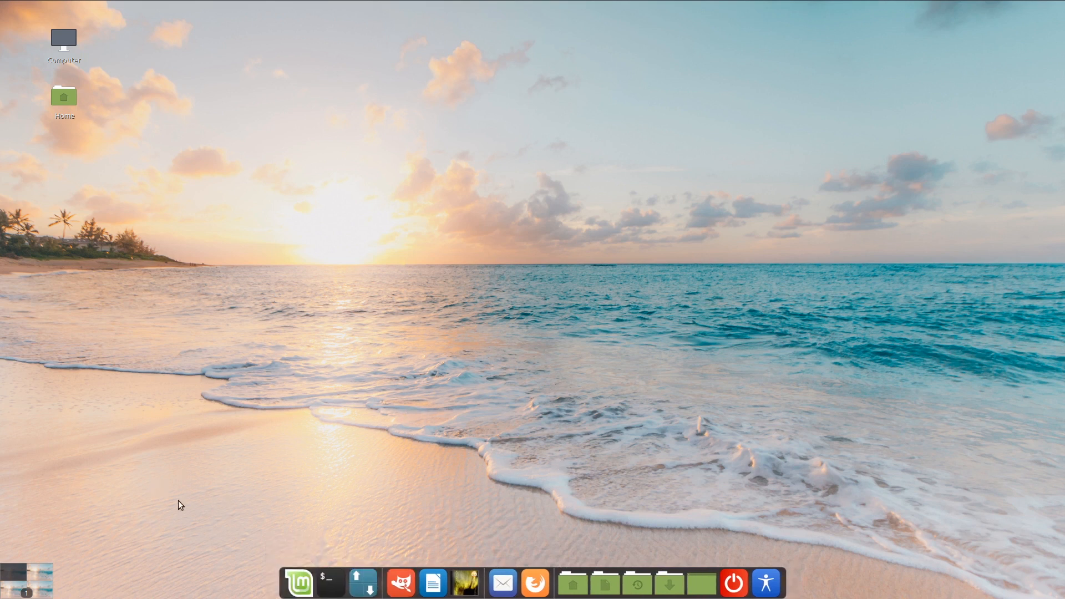
# Step: Return the detached workspace Switcher applet to the dock
pyautogui.rightClick(46, 573)
pyautogui.moveTo(35, 364)
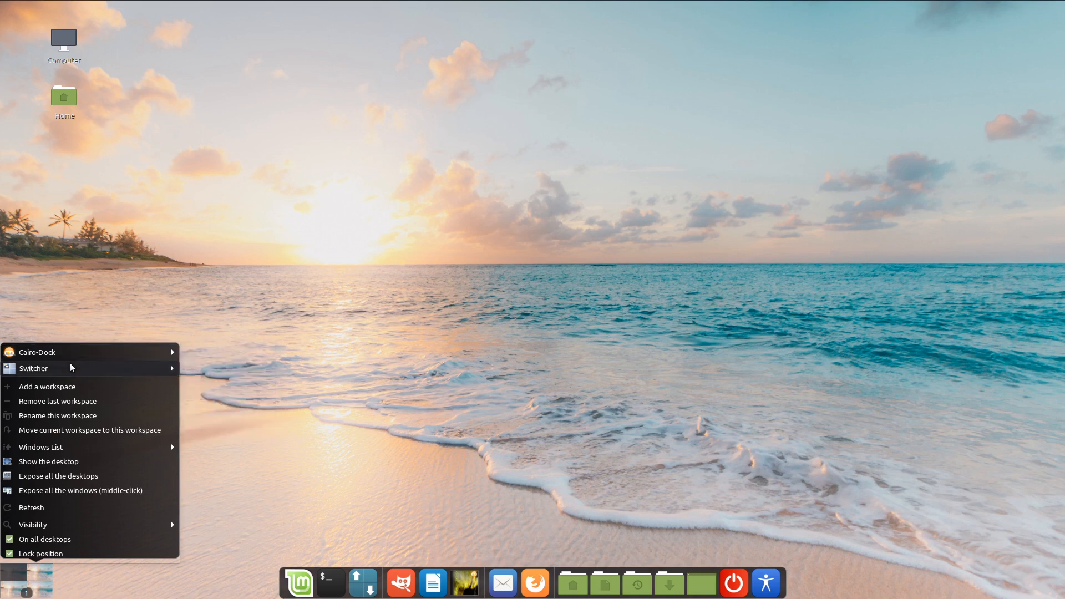
pyautogui.moveTo(71, 368)
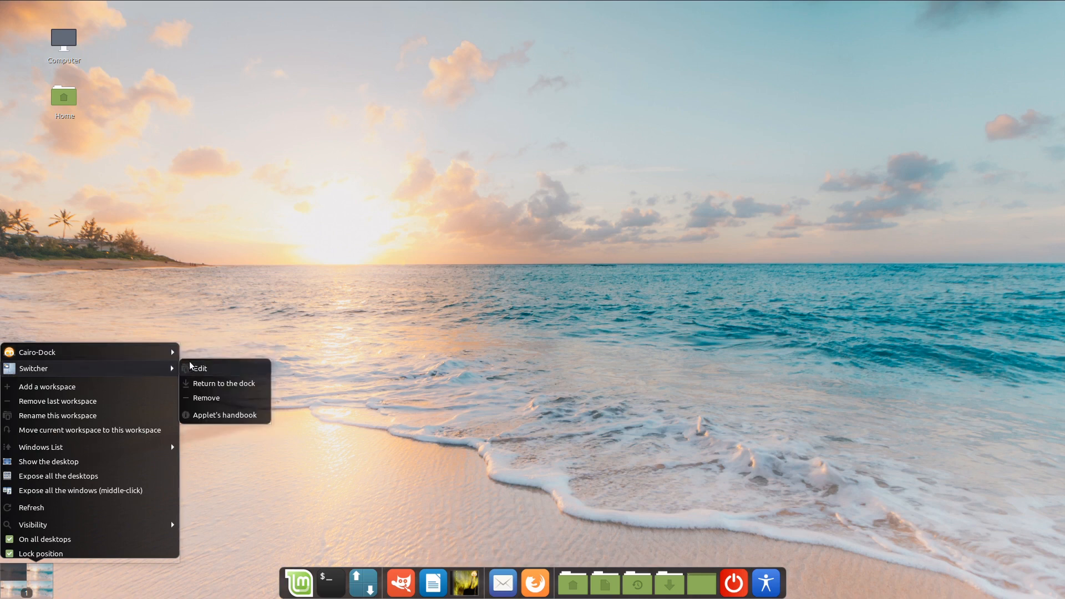
pyautogui.click(260, 384)
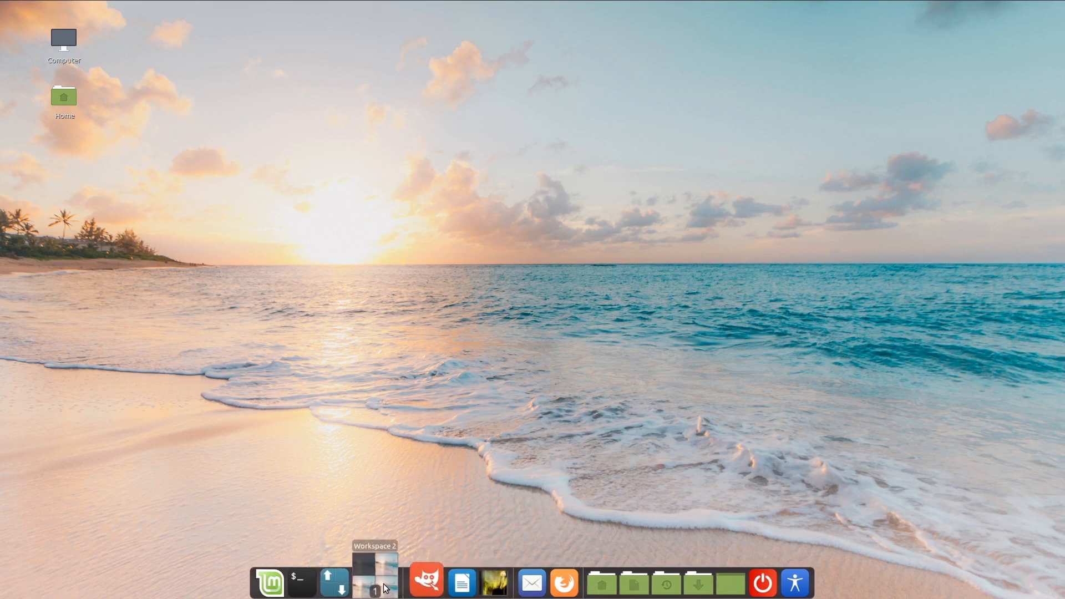
# Step: Open the Cairo-Dock configuration, move its window clear of the screen corner and expand the bottom dock's current items
pyautogui.rightClick(458, 583)
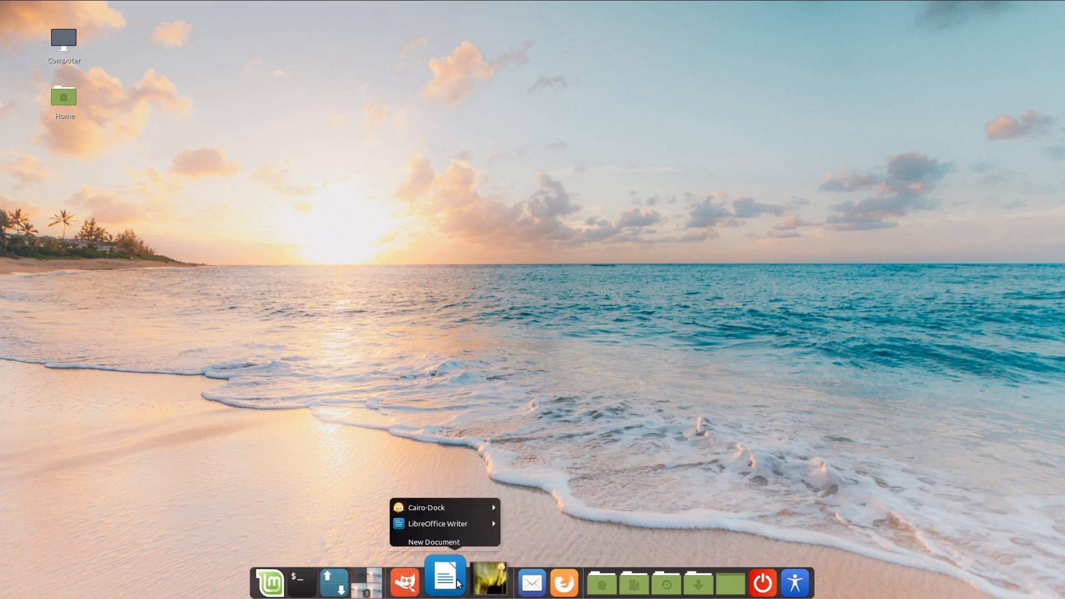
pyautogui.moveTo(477, 509)
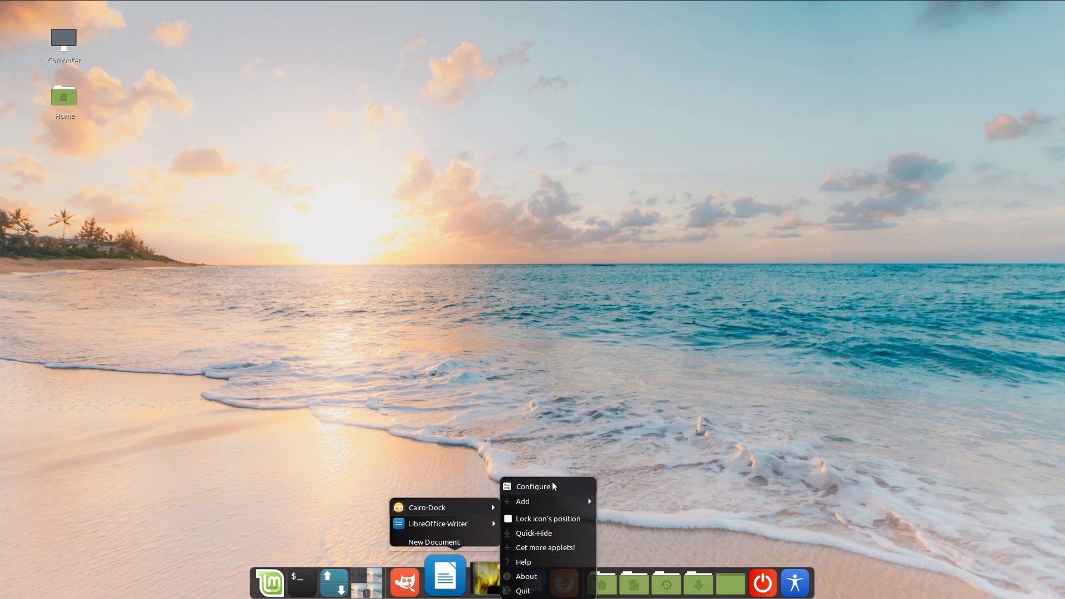
pyautogui.click(536, 487)
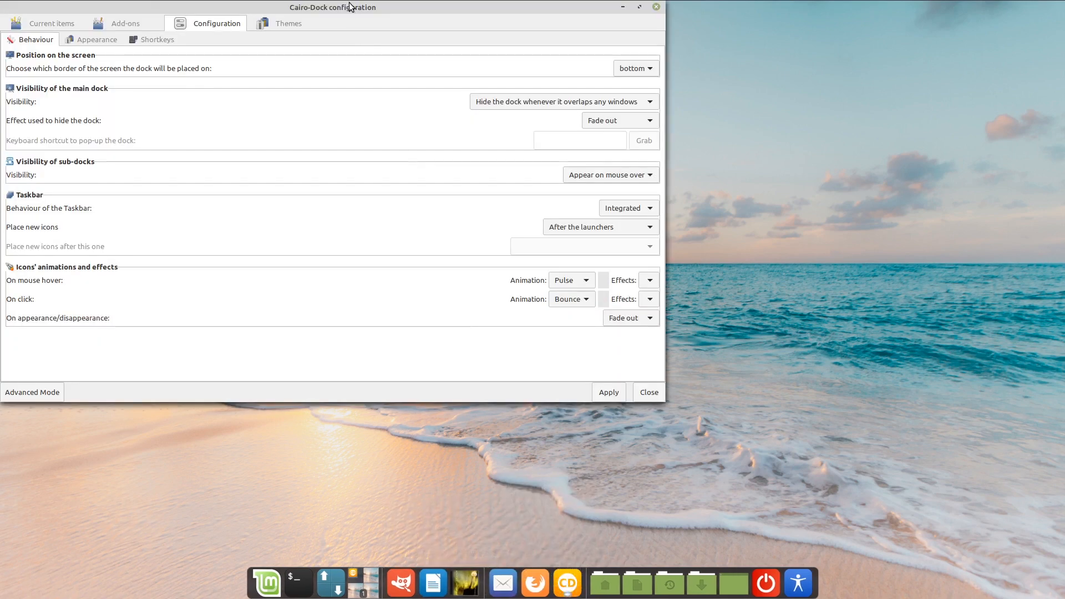
pyautogui.moveTo(343, 7); pyautogui.dragTo(551, 33)
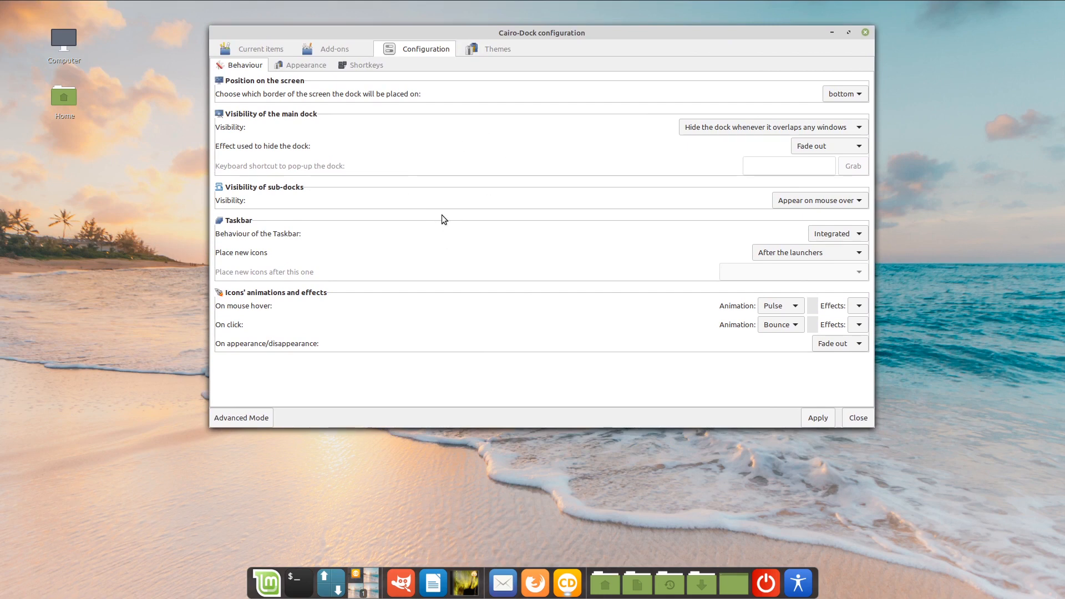
pyautogui.click(237, 50)
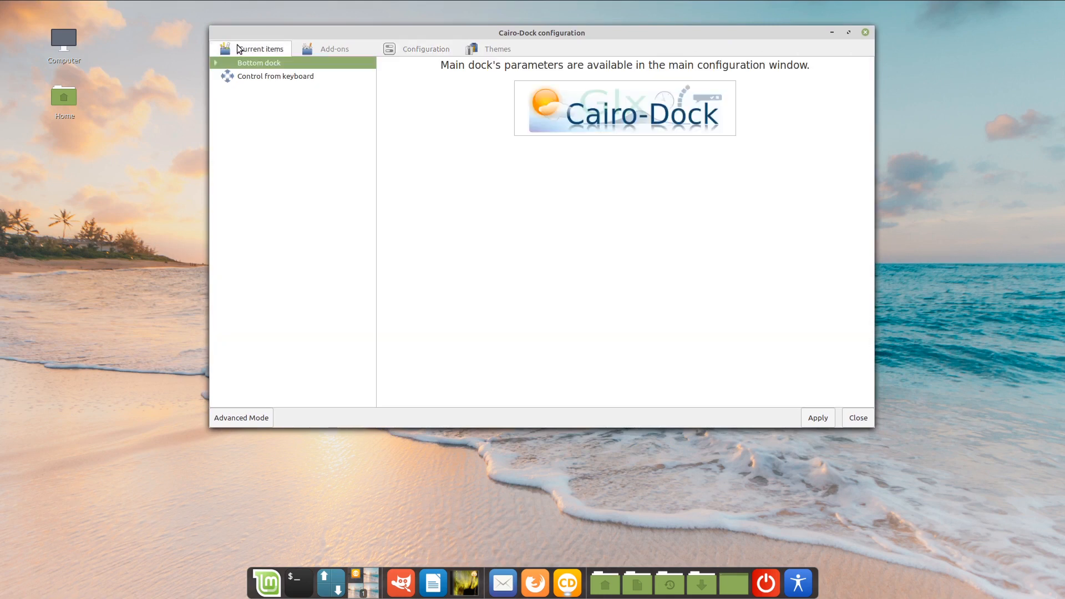
pyautogui.click(214, 64)
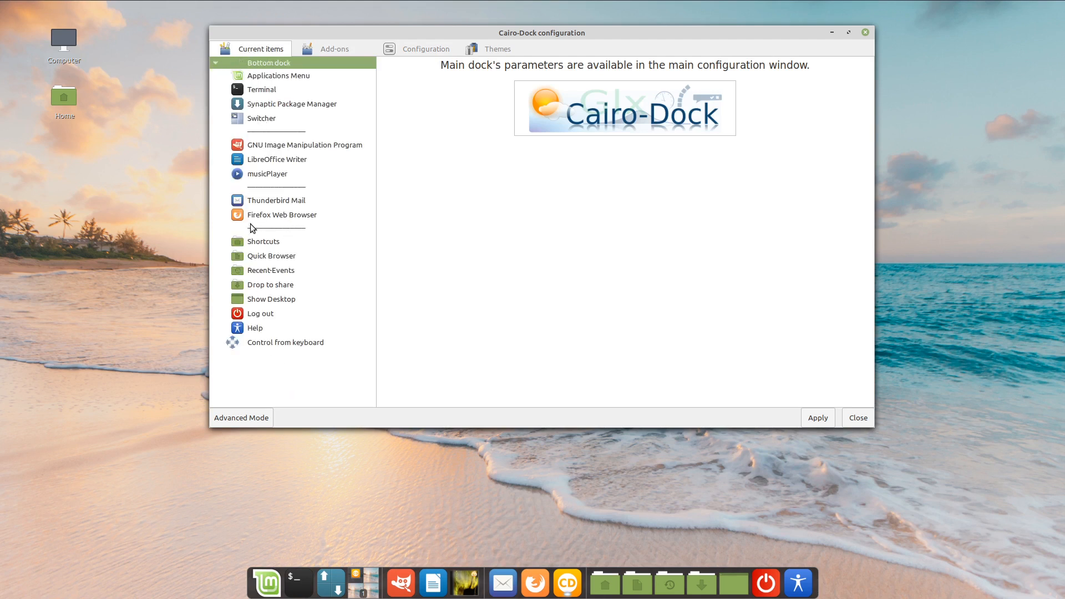
# Step: Disable the Help, Shortcuts, Quick Browser, Drop to share and Recent-Events add-ons
pyautogui.click(327, 47)
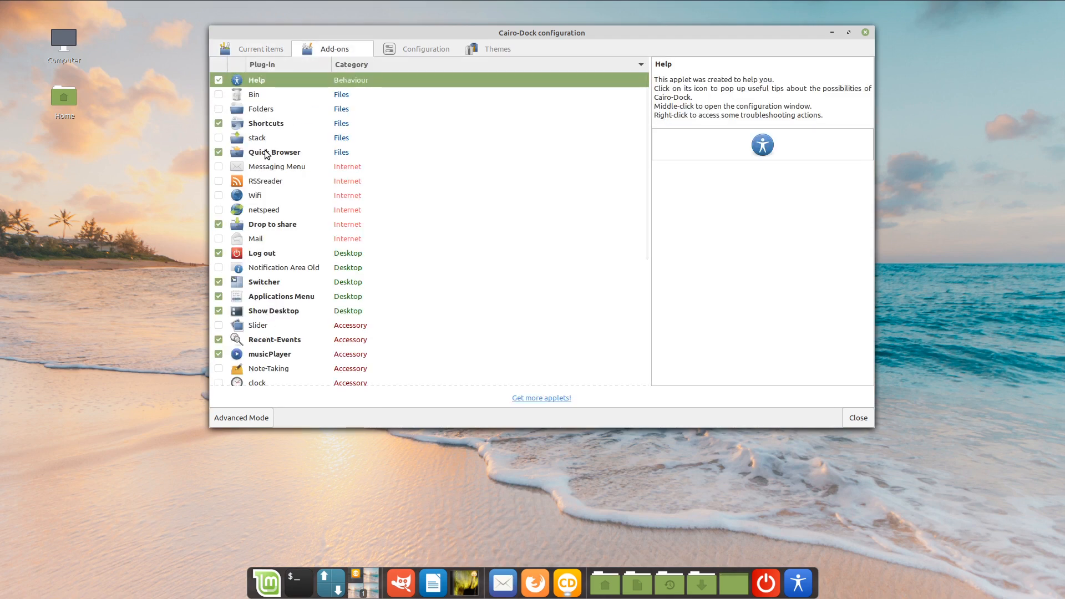
pyautogui.click(218, 80)
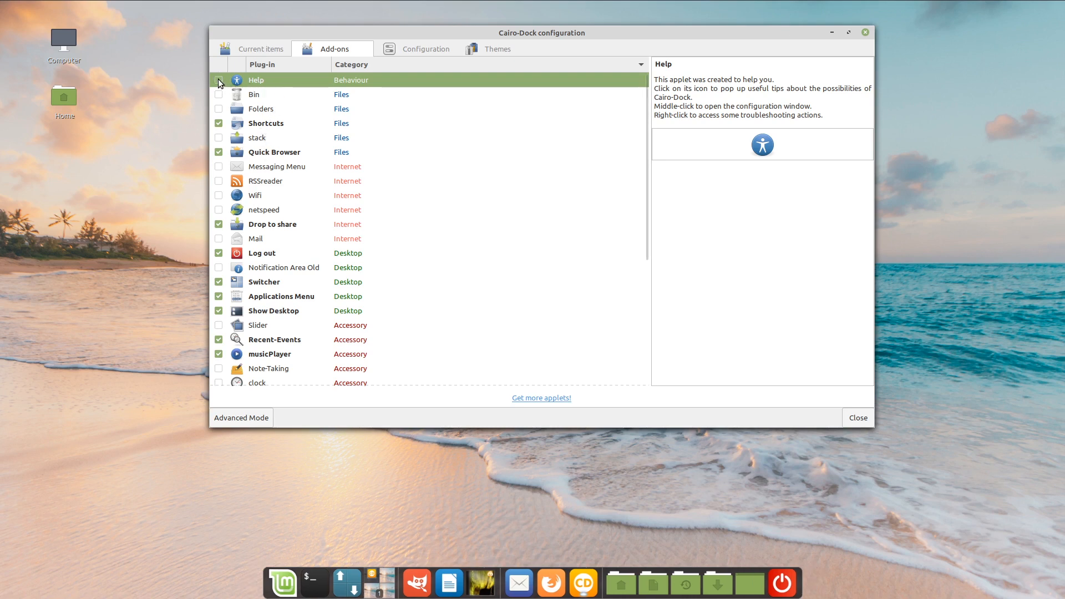
pyautogui.click(219, 124)
pyautogui.click(219, 153)
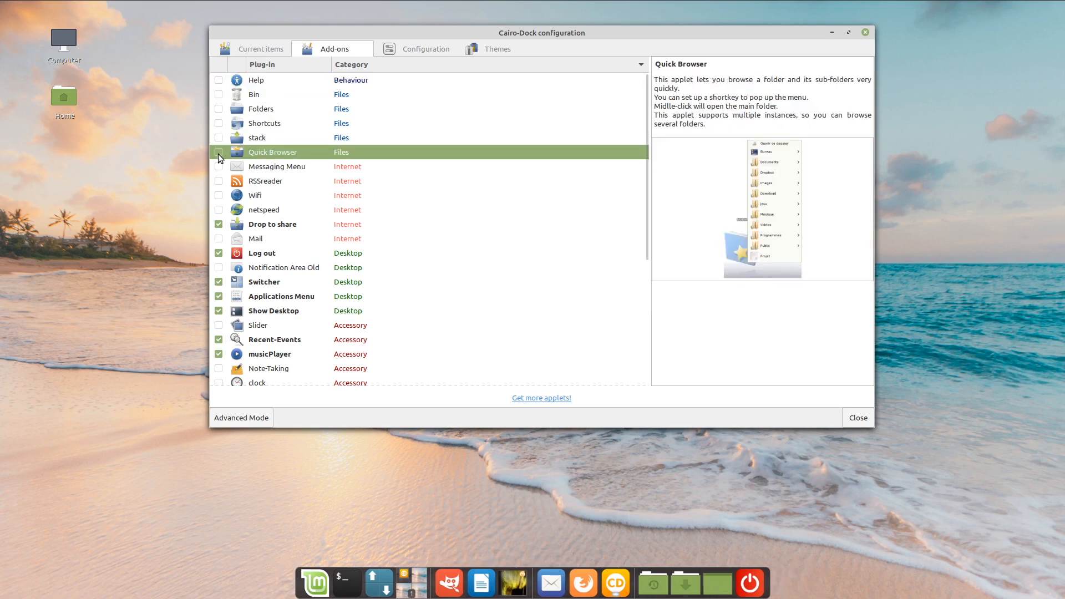
pyautogui.click(218, 224)
pyautogui.scroll(-3, 246, 257)
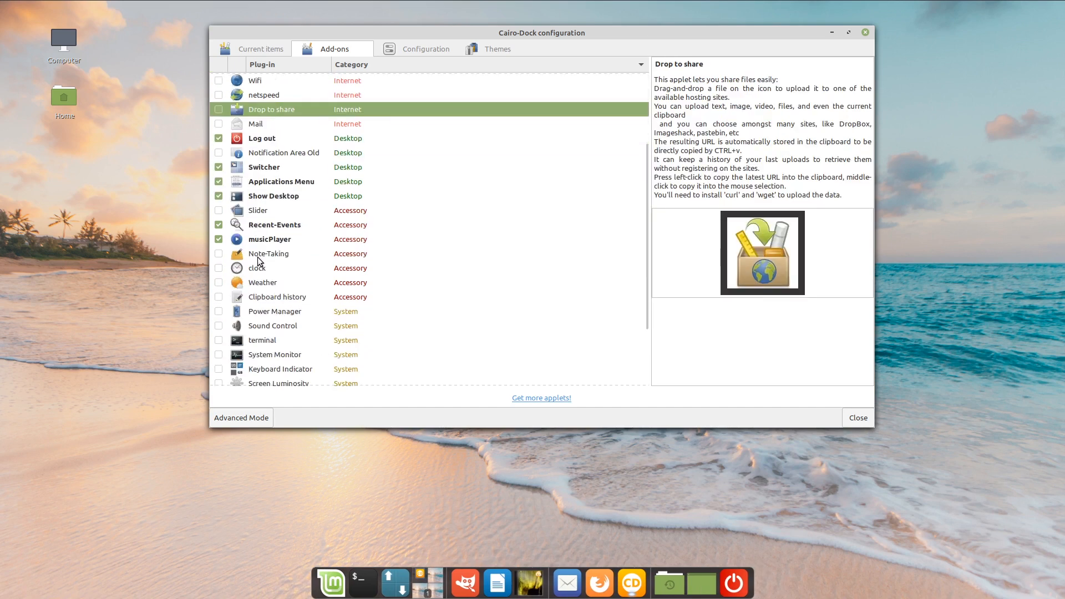
pyautogui.click(218, 224)
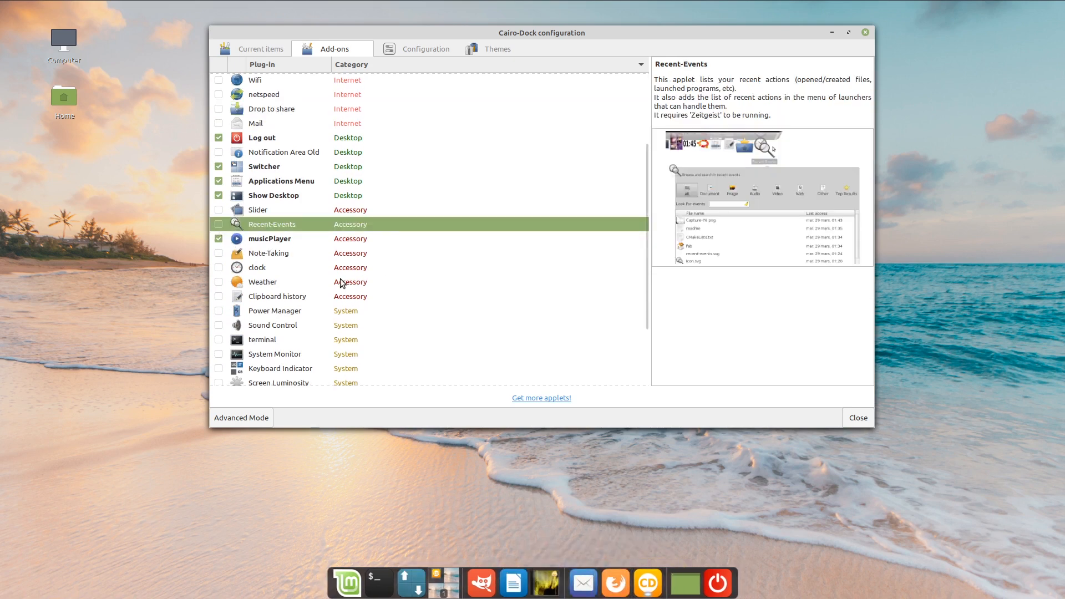
# Step: Enable the clock, Weather, Sound Control and Impulse add-ons
pyautogui.click(218, 268)
pyautogui.click(218, 282)
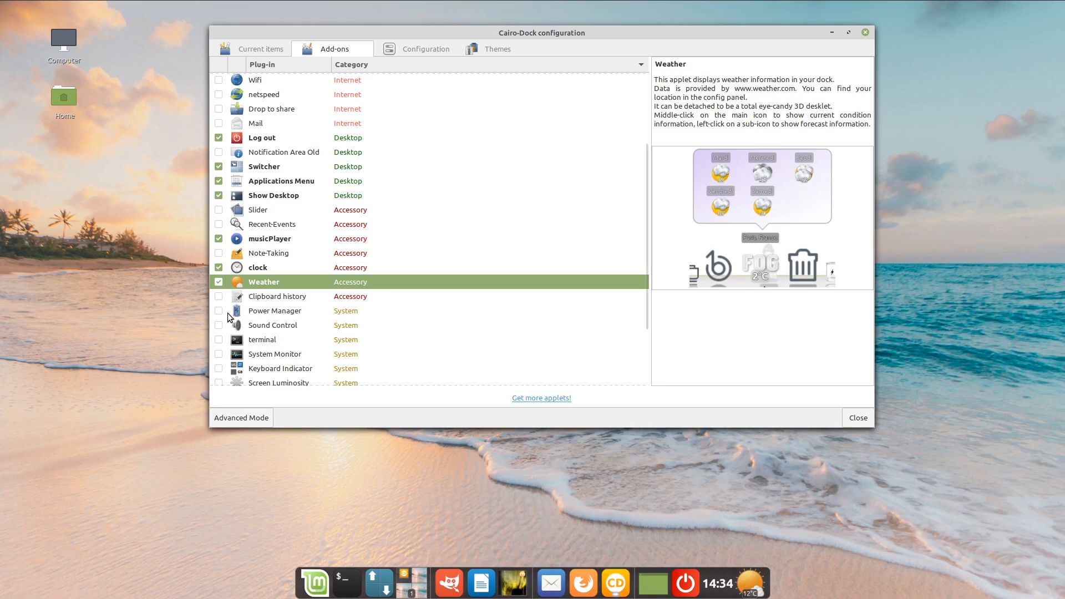
pyautogui.click(218, 325)
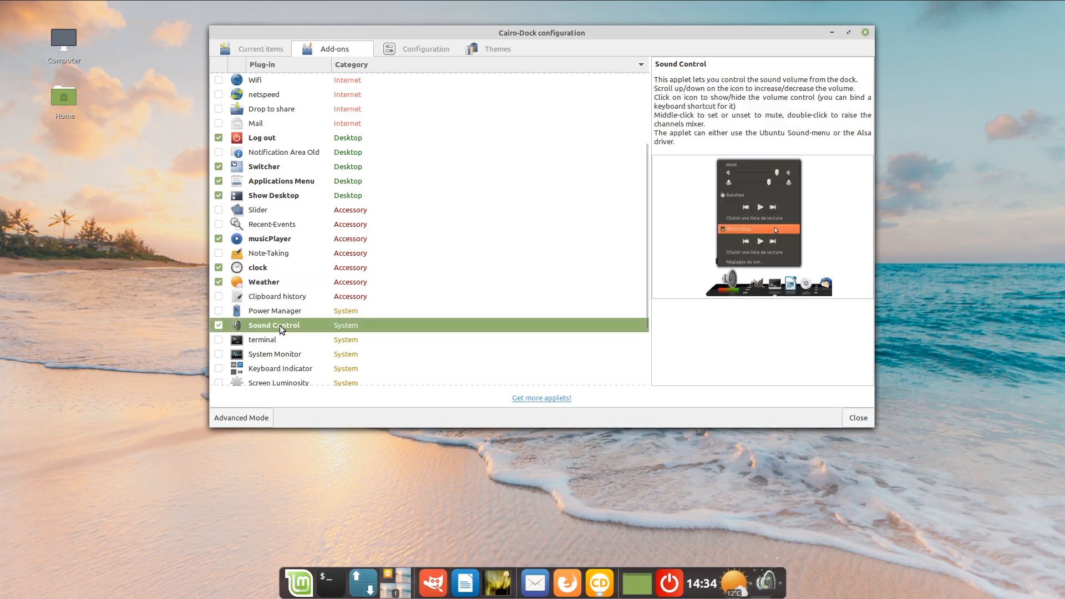
pyautogui.scroll(-3, 294, 300)
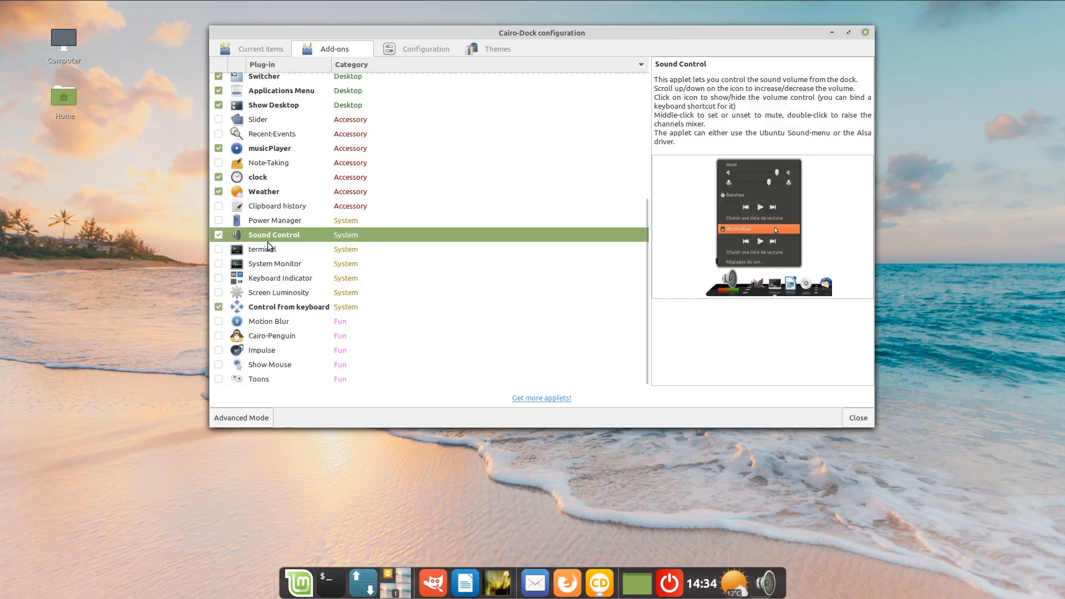
pyautogui.click(284, 351)
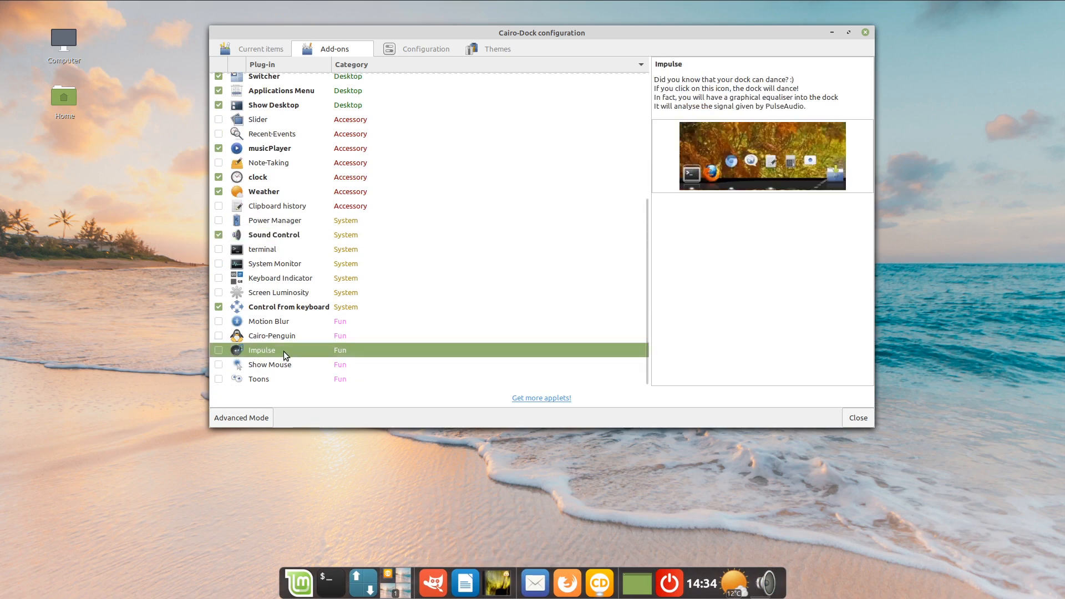
pyautogui.click(218, 350)
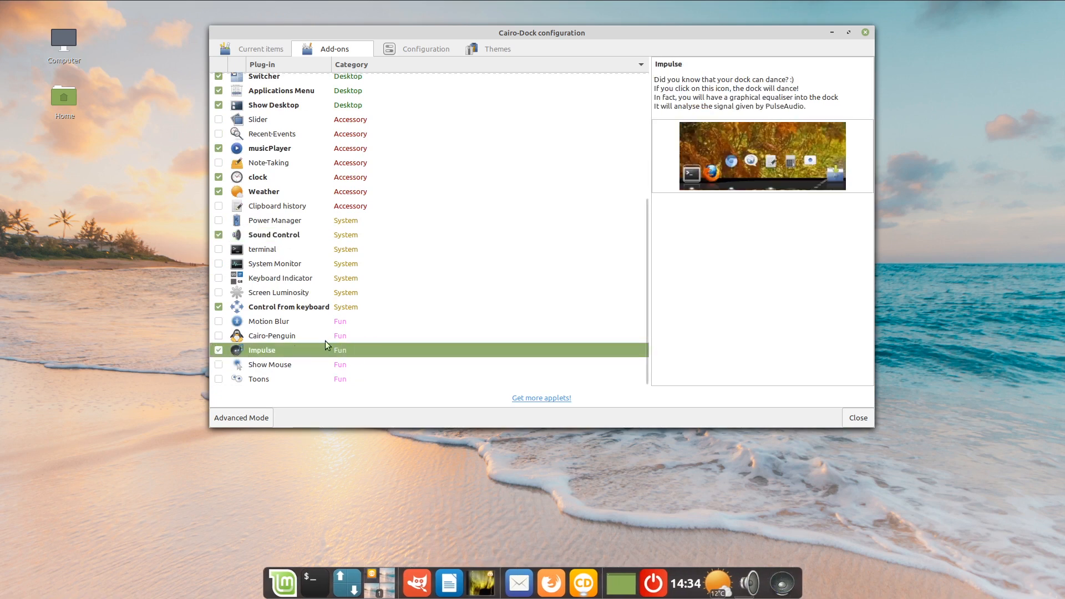
pyautogui.scroll(5, 289, 222)
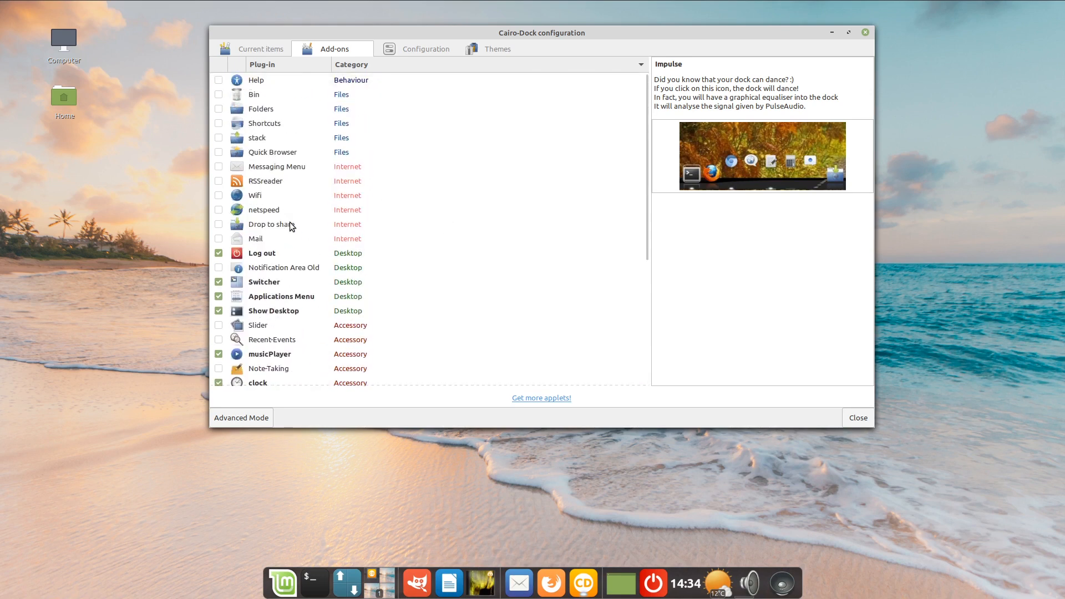
# Step: Remove the Control from keyboard item from the dock's current items
pyautogui.click(243, 51)
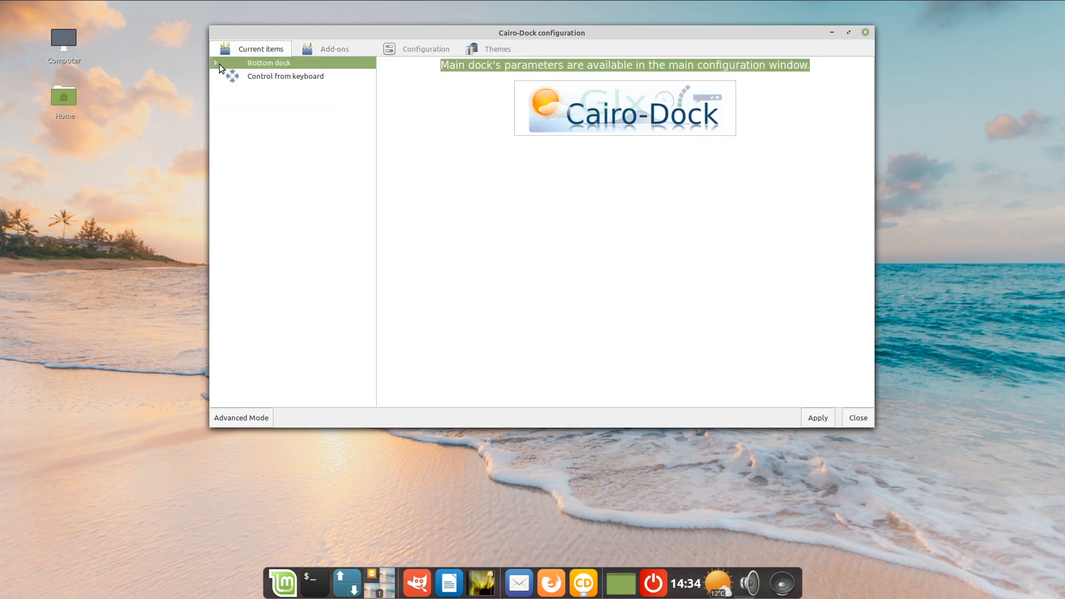
pyautogui.click(279, 78)
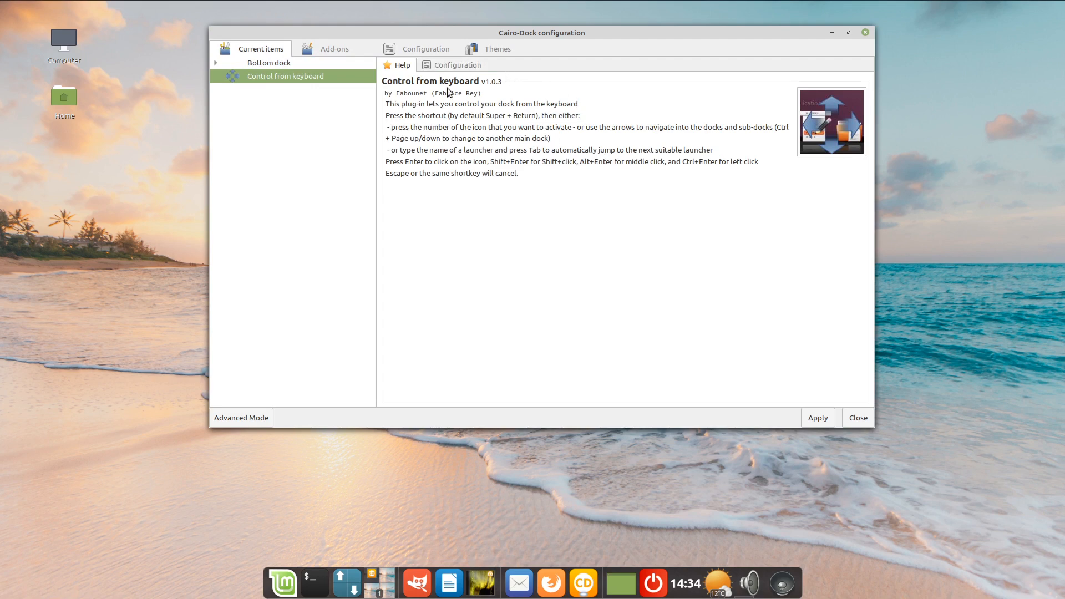
pyautogui.rightClick(329, 79)
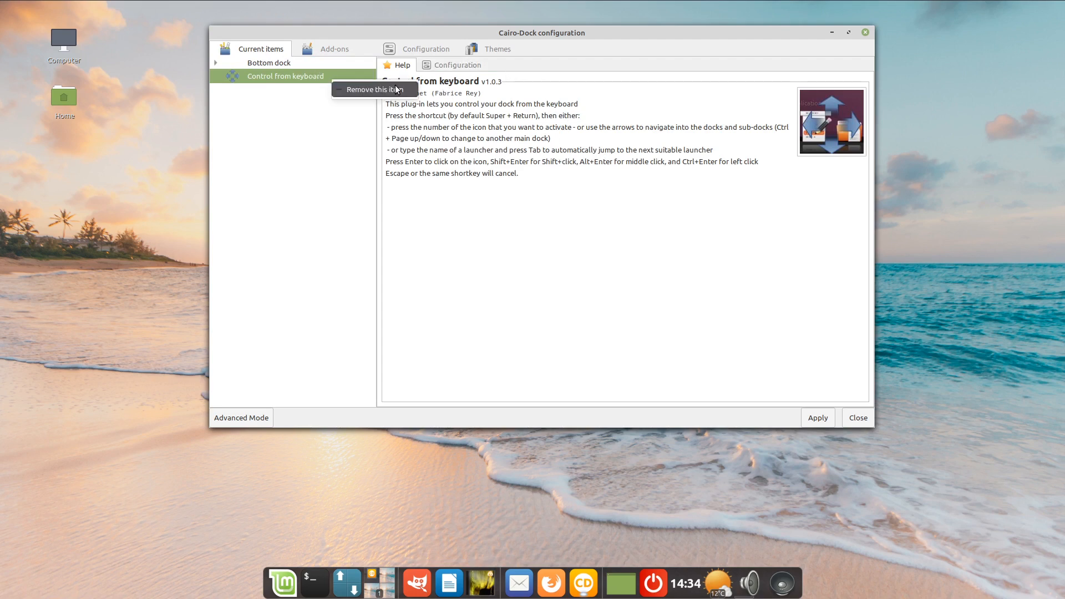
pyautogui.click(405, 90)
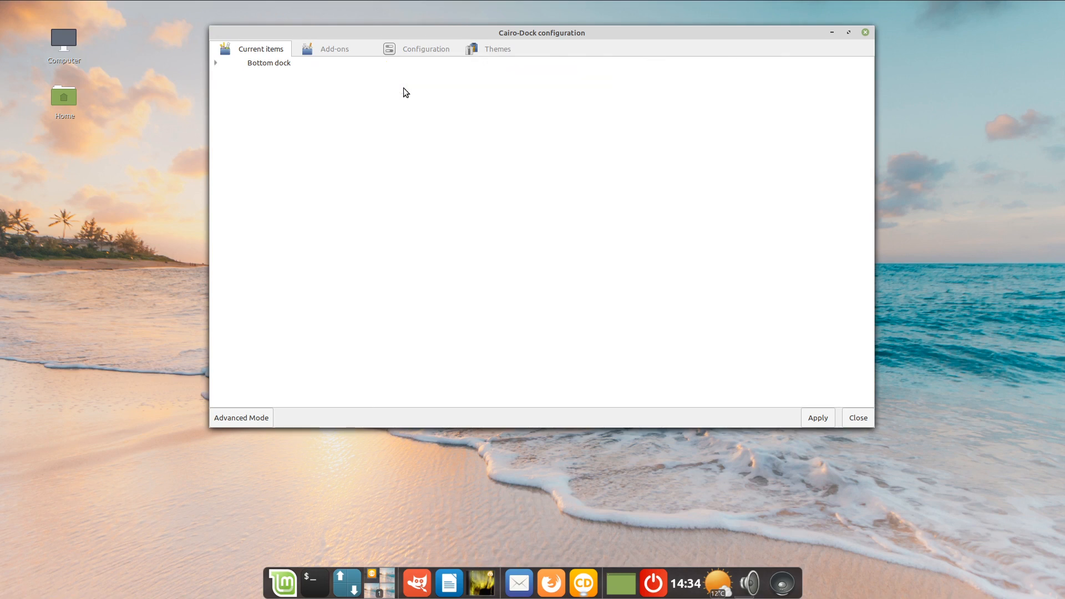
# Step: Remove the GNU Image Manipulation Program launcher by pulling it off the dock, and check the bottom dock's item list
pyautogui.click(213, 63)
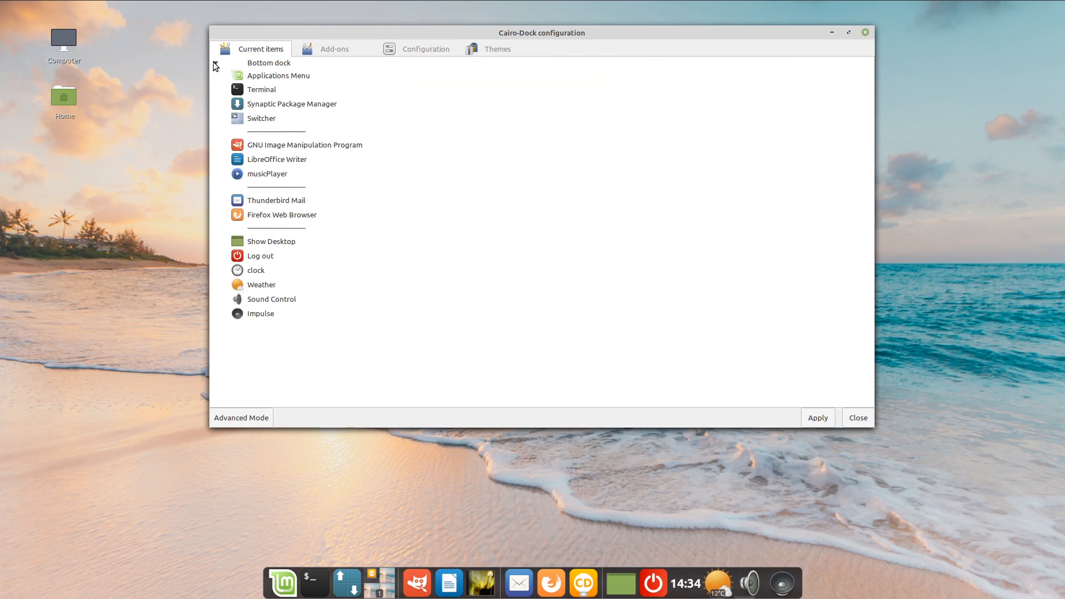
pyautogui.click(265, 63)
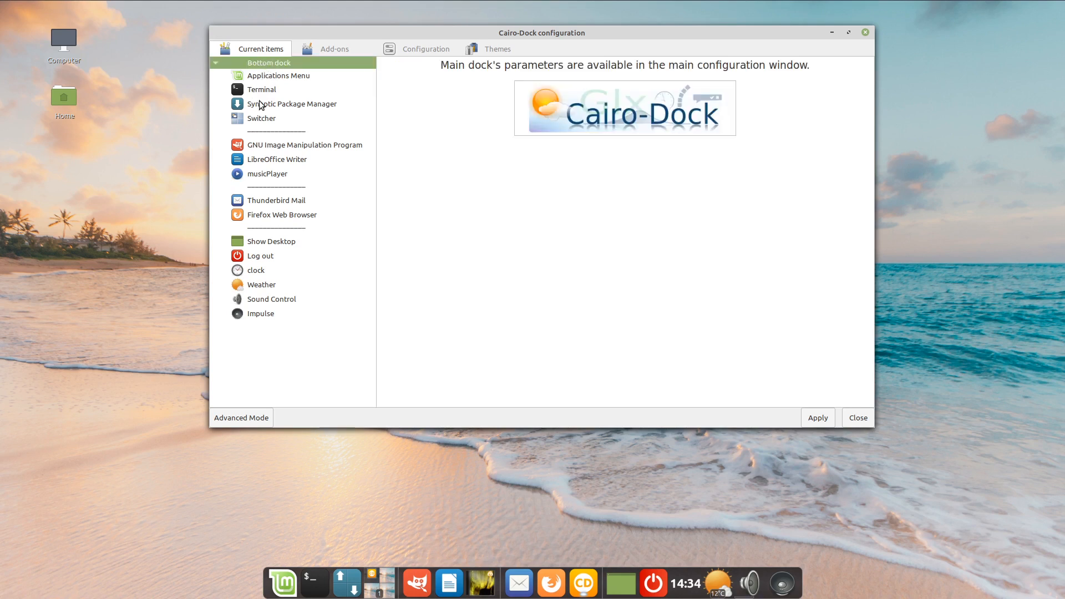
pyautogui.click(354, 146)
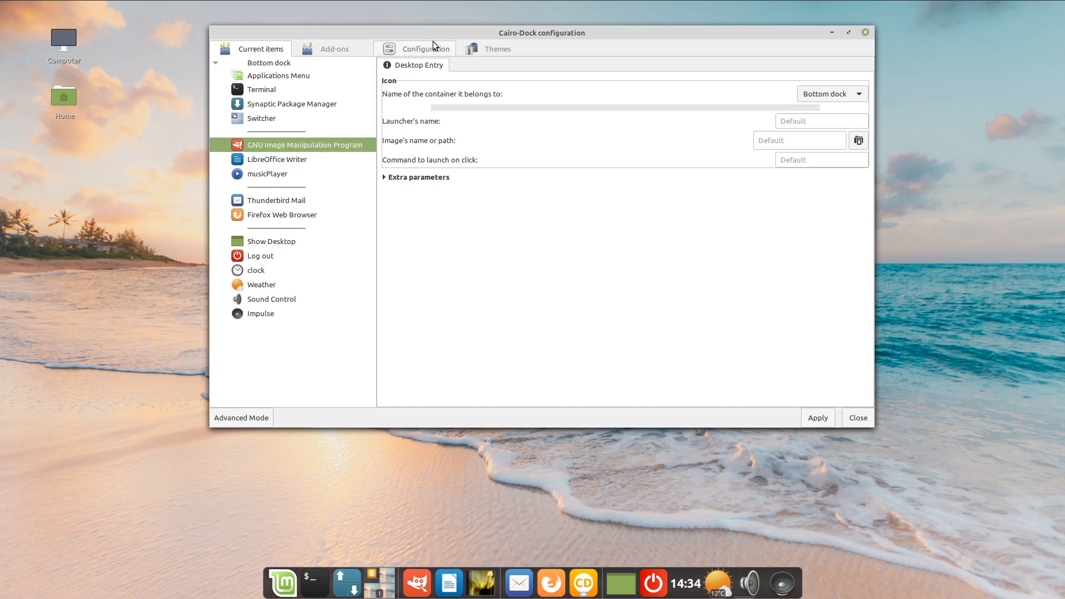
pyautogui.moveTo(455, 33); pyautogui.dragTo(709, 48)
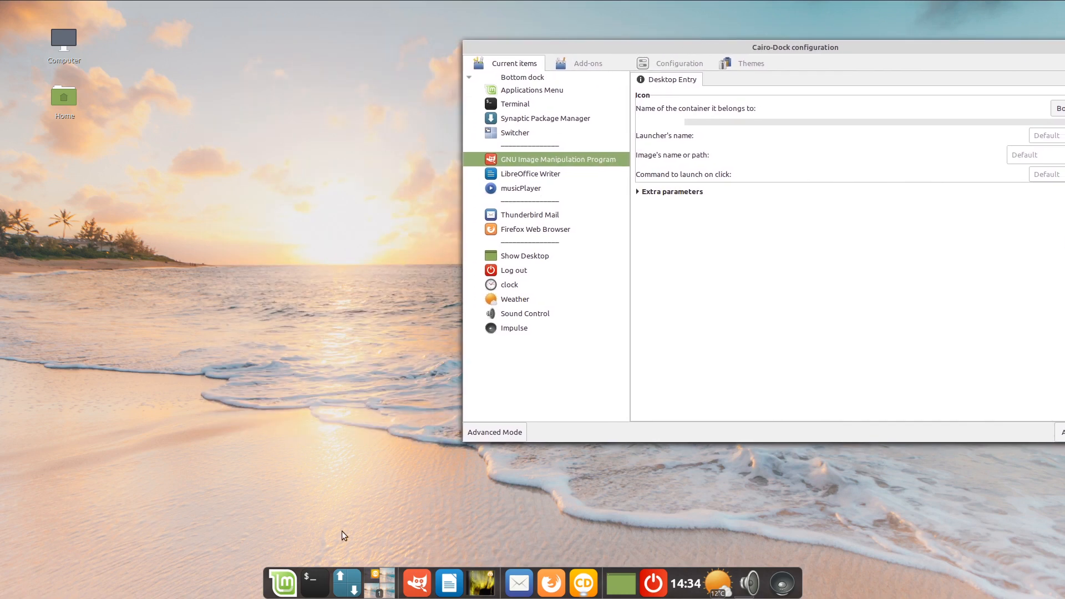
pyautogui.moveTo(409, 577); pyautogui.dragTo(256, 233)
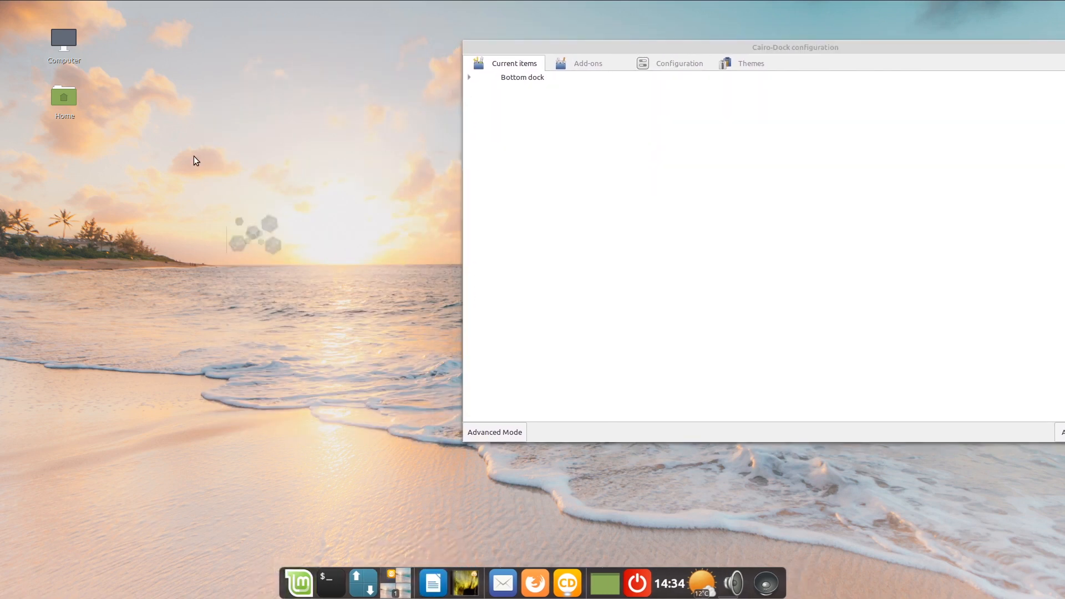
pyautogui.click(468, 77)
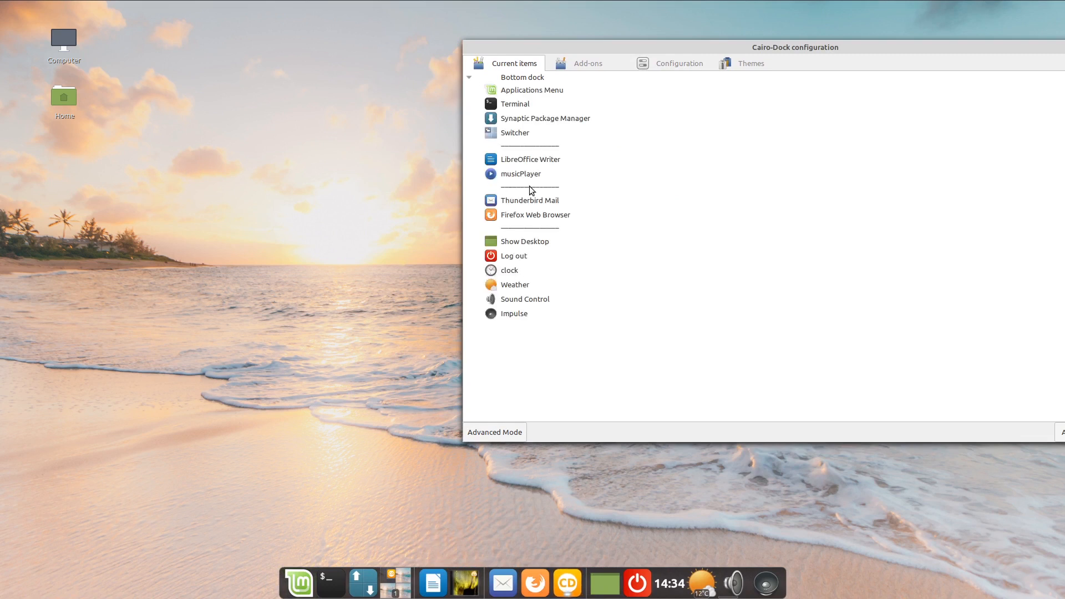
# Step: Reorder the dock icons: Log out after the Applications Menu, Switcher after the clock, Sound Control last, and Show Desktop after Terminal
pyautogui.moveTo(827, 47); pyautogui.dragTo(618, 38)
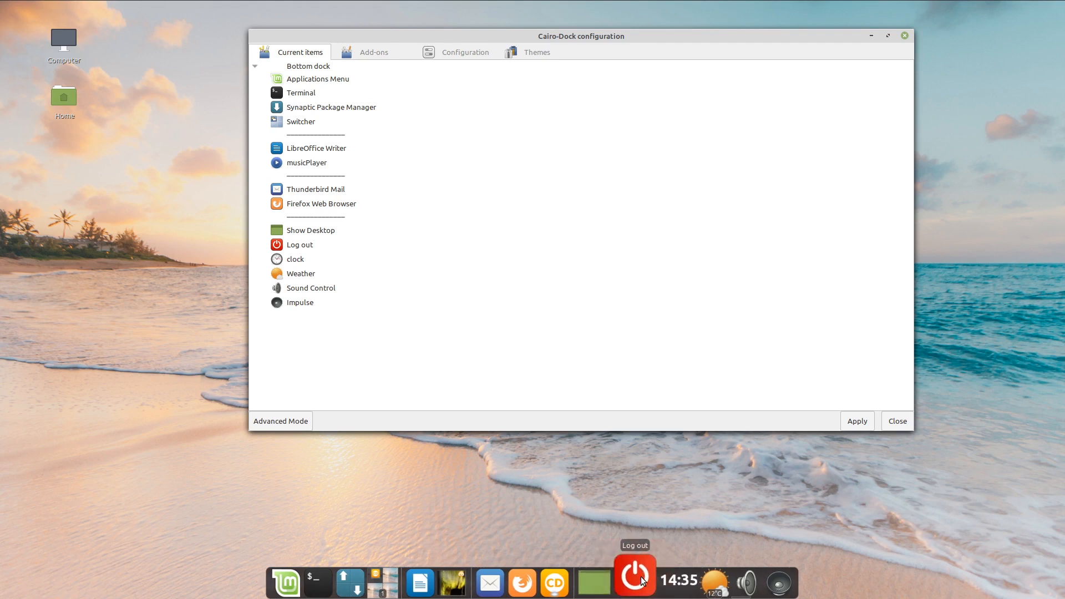
pyautogui.moveTo(642, 580); pyautogui.dragTo(335, 583)
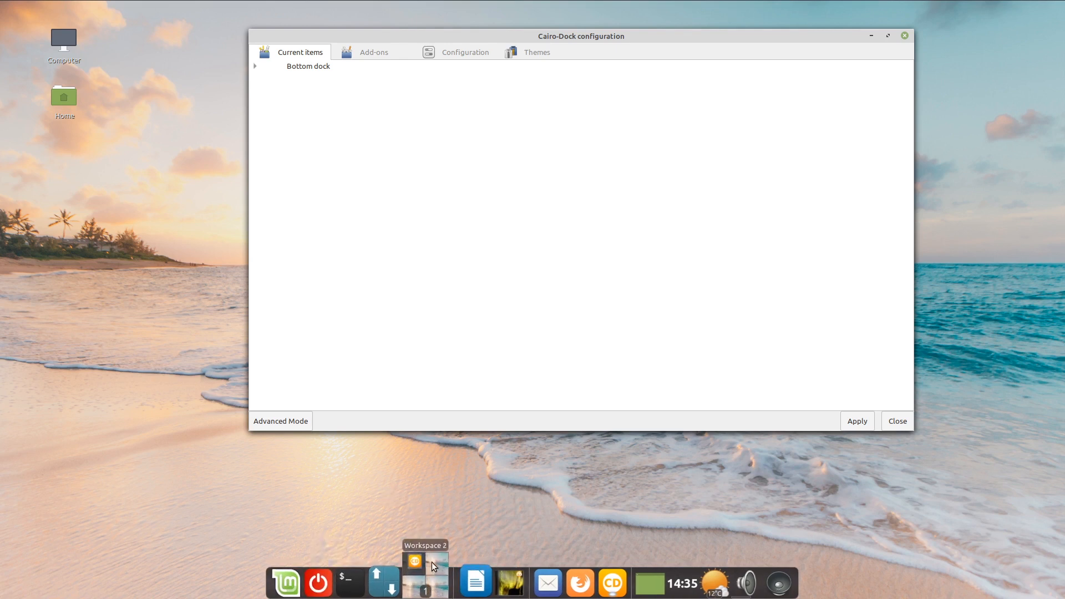
pyautogui.moveTo(432, 563); pyautogui.dragTo(677, 570)
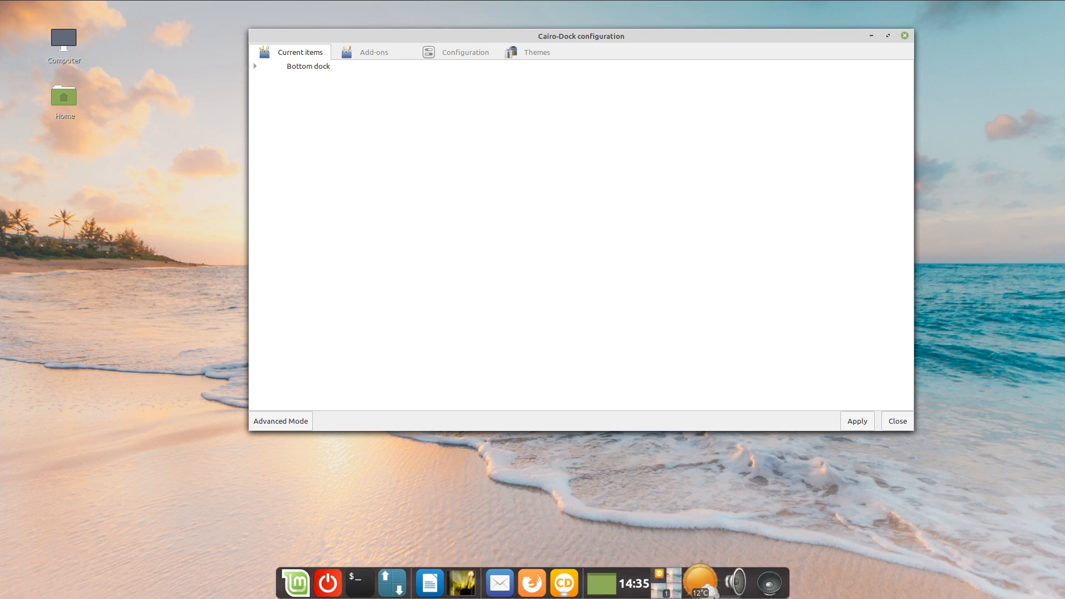
pyautogui.moveTo(733, 582); pyautogui.dragTo(769, 582)
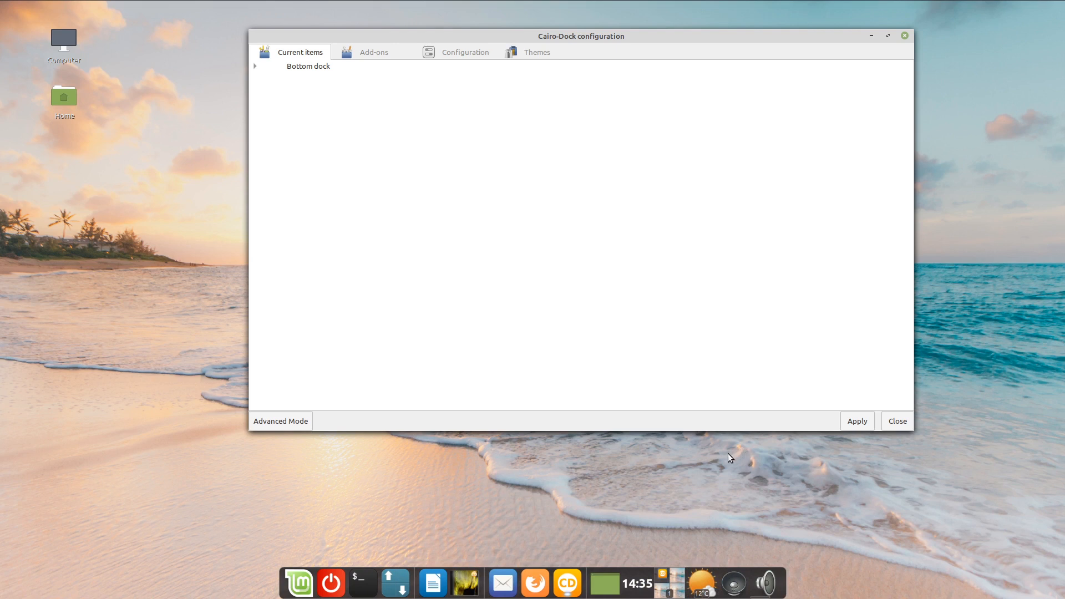
pyautogui.moveTo(605, 582); pyautogui.dragTo(395, 574)
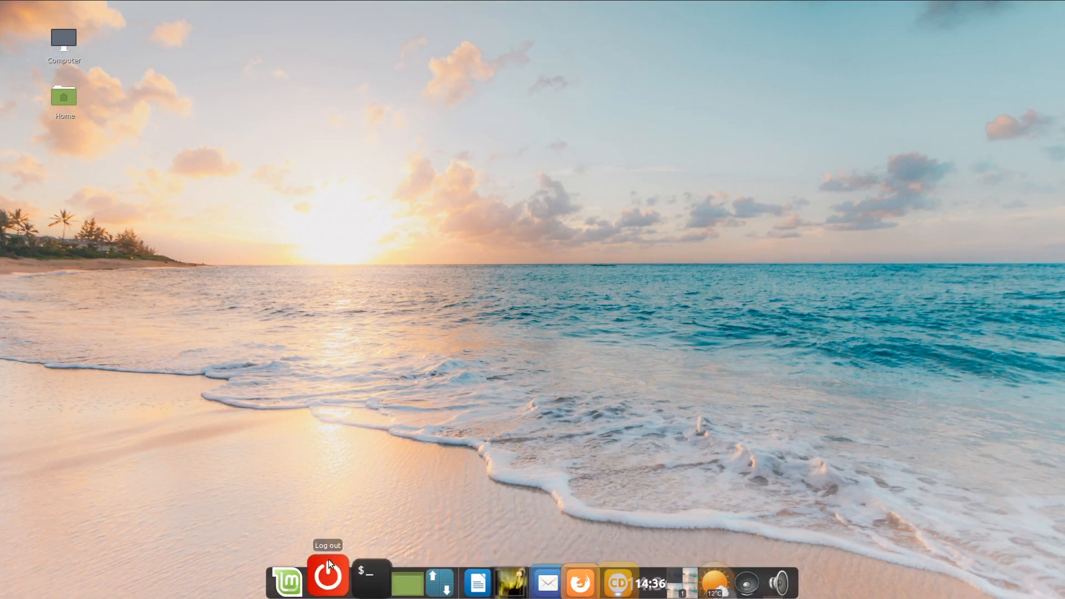
# Step: Open Files from the hidden panel and make its dock icon a permanent launcher
pyautogui.moveTo(155, 2)
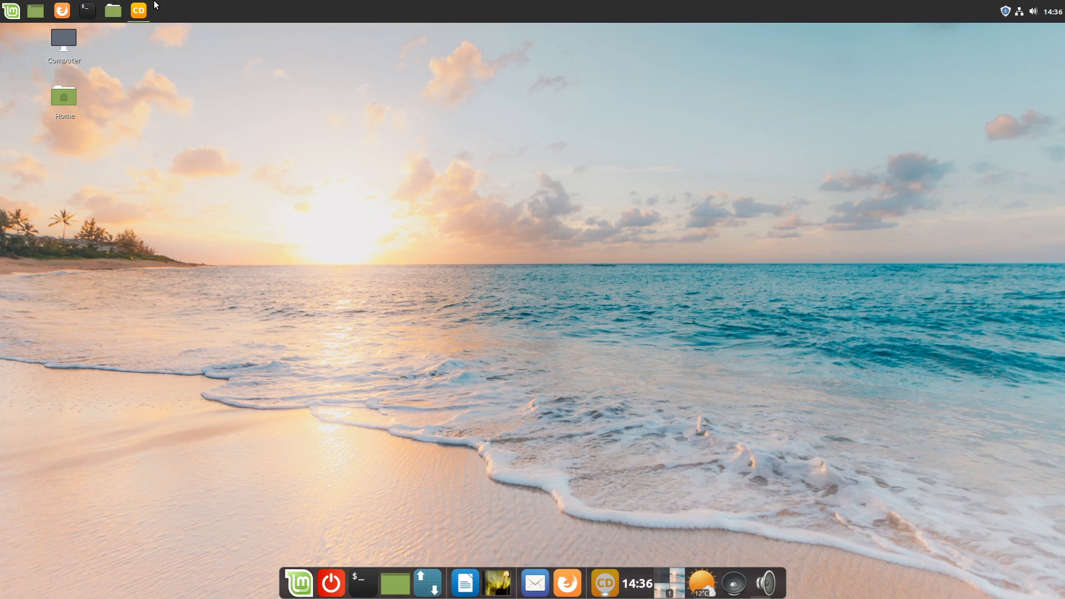
pyautogui.click(114, 11)
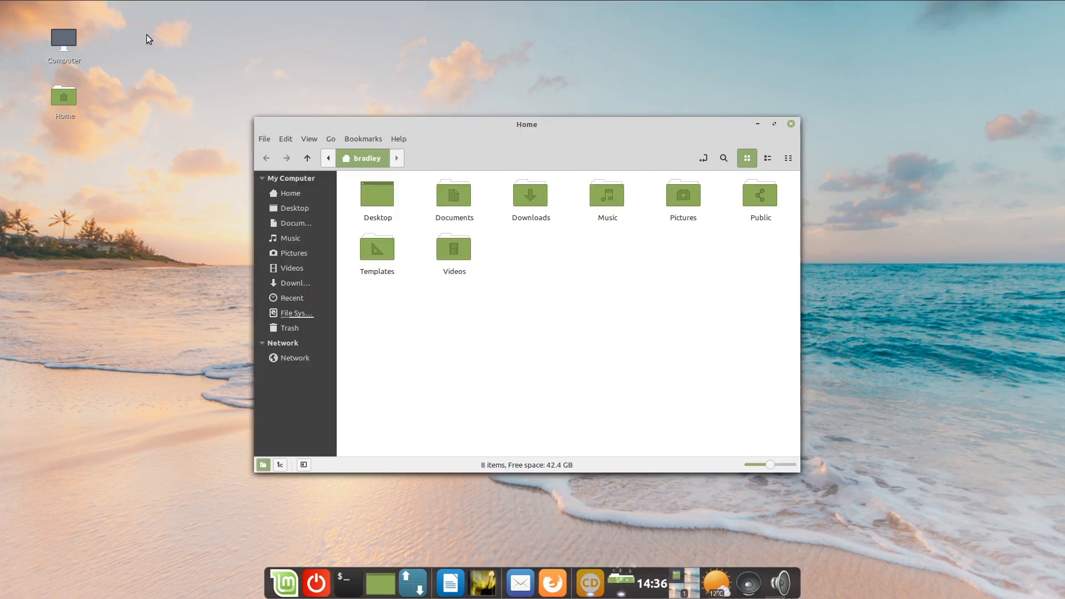
pyautogui.moveTo(123, 1)
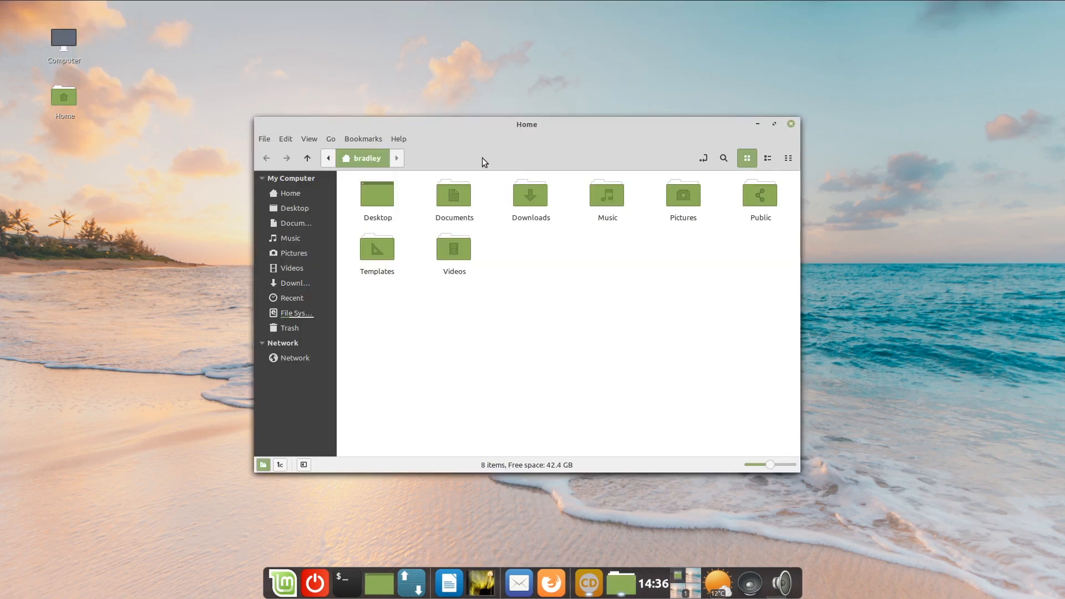
pyautogui.rightClick(620, 576)
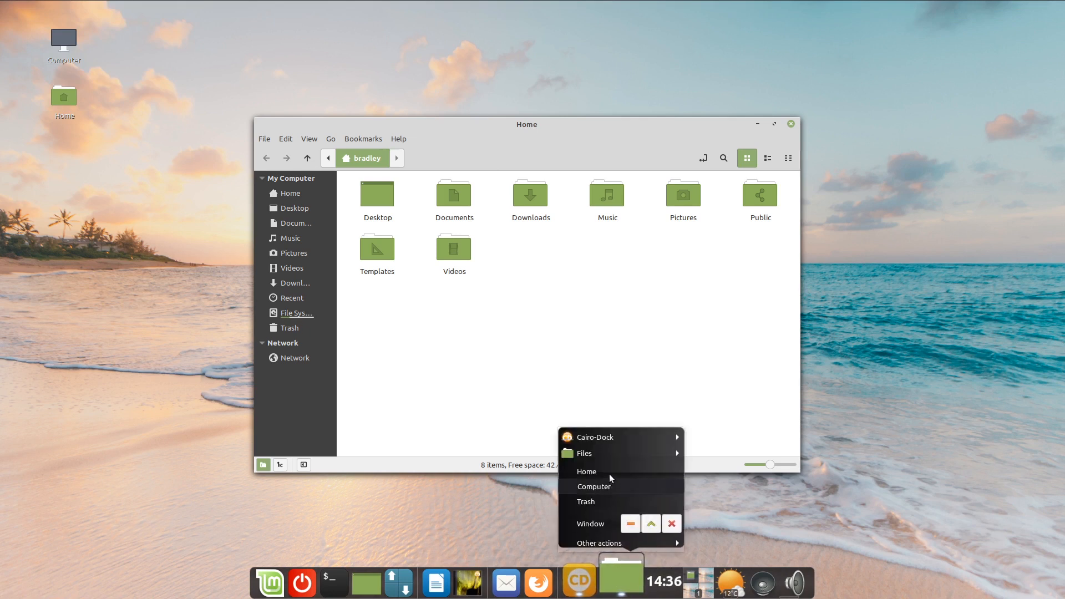
pyautogui.moveTo(615, 453)
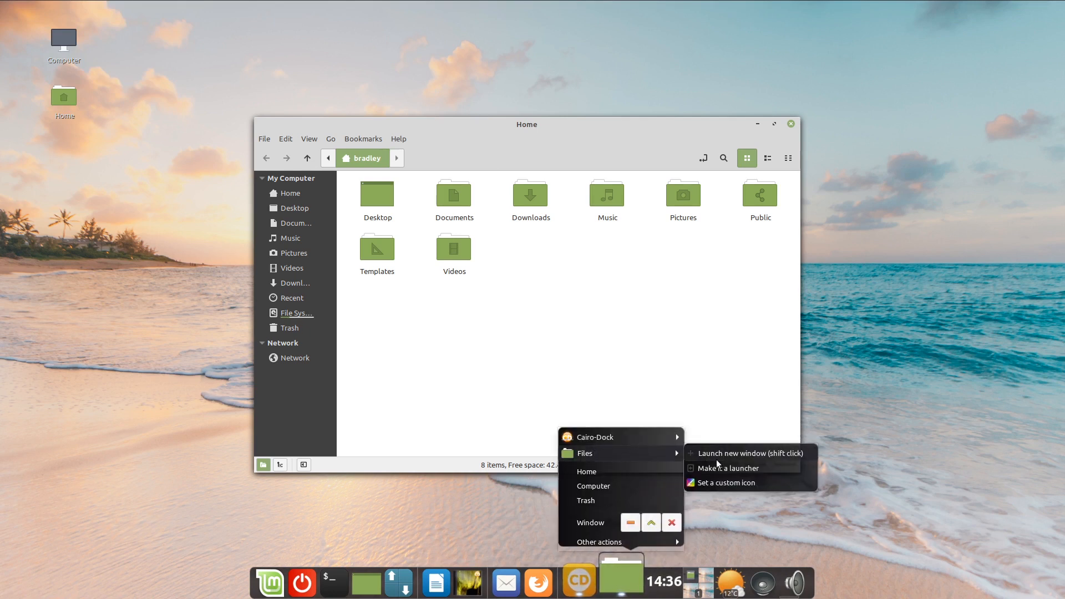
pyautogui.click(784, 468)
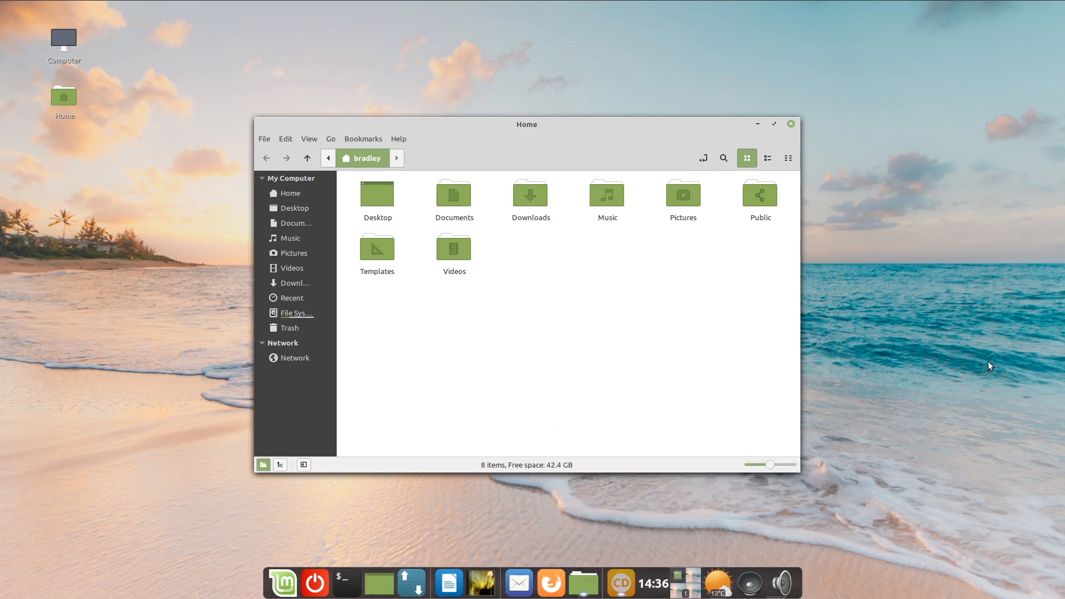
# Step: Close the Home window and test the new Files launcher by opening and minimising the file manager from the dock
pyautogui.click(791, 124)
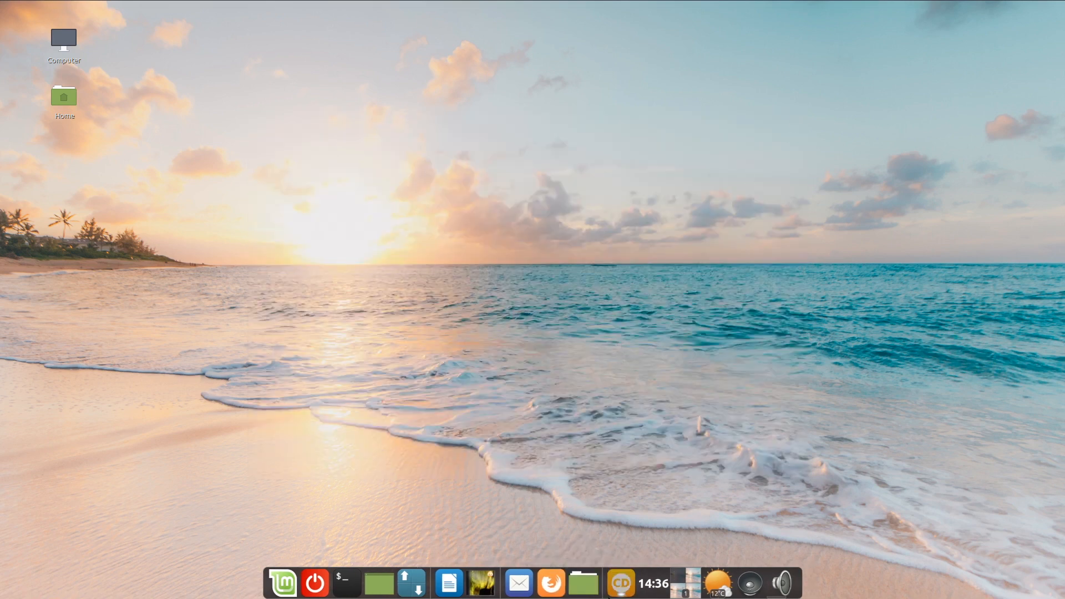
pyautogui.click(586, 583)
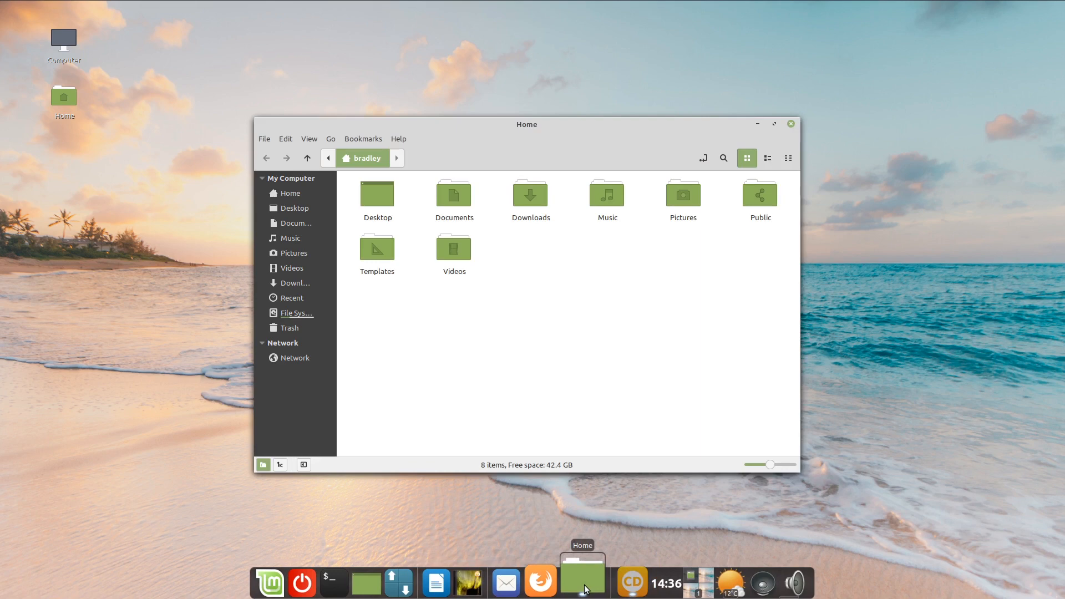
pyautogui.click(584, 582)
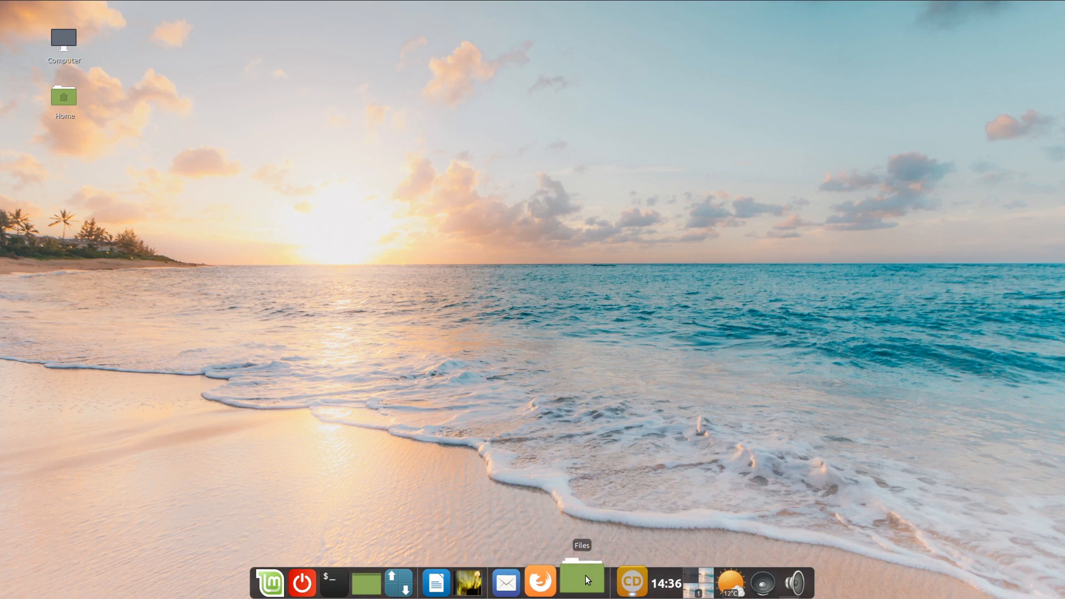
pyautogui.click(585, 578)
pyautogui.click(585, 577)
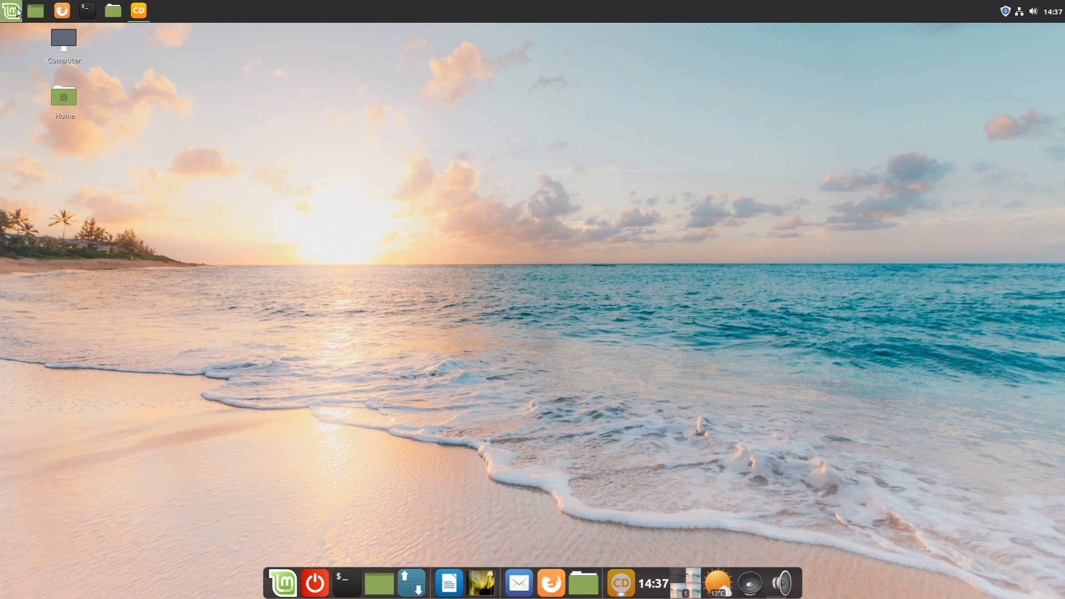
# Step: Try to add VLC media player to the dock from the system menu's search for vlc
pyautogui.click(12, 11)
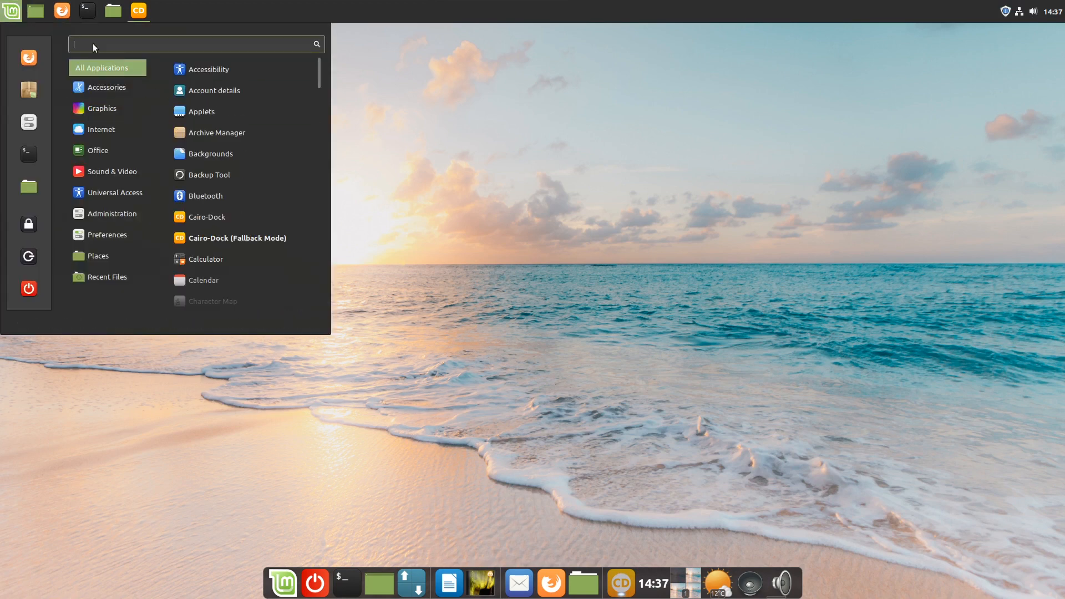
pyautogui.write('vlc')
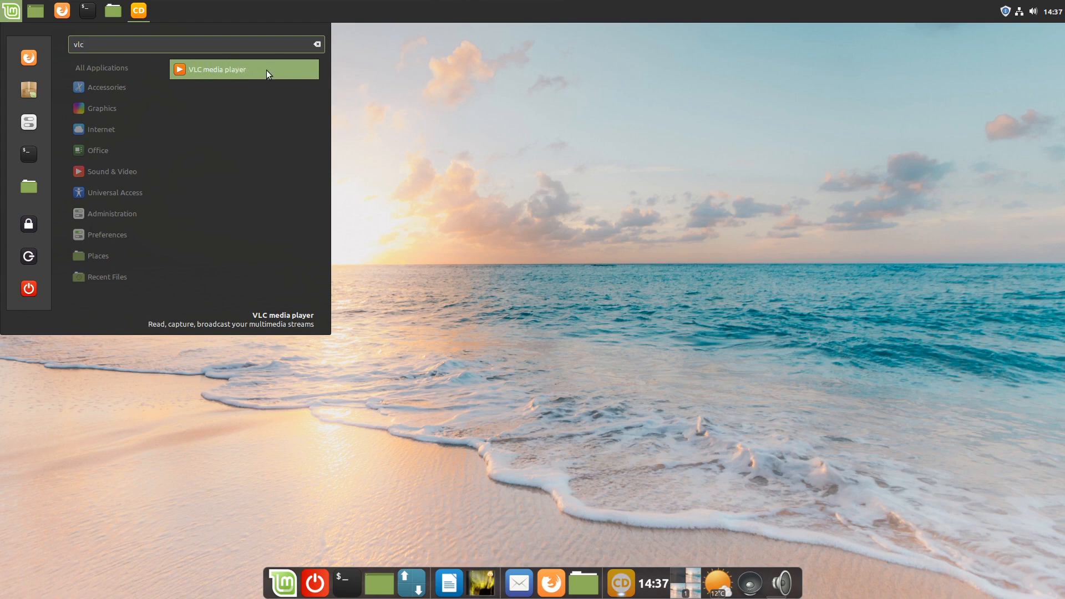
pyautogui.moveTo(199, 67); pyautogui.dragTo(542, 591)
pyautogui.moveTo(232, 65); pyautogui.dragTo(115, 435)
pyautogui.click(115, 434)
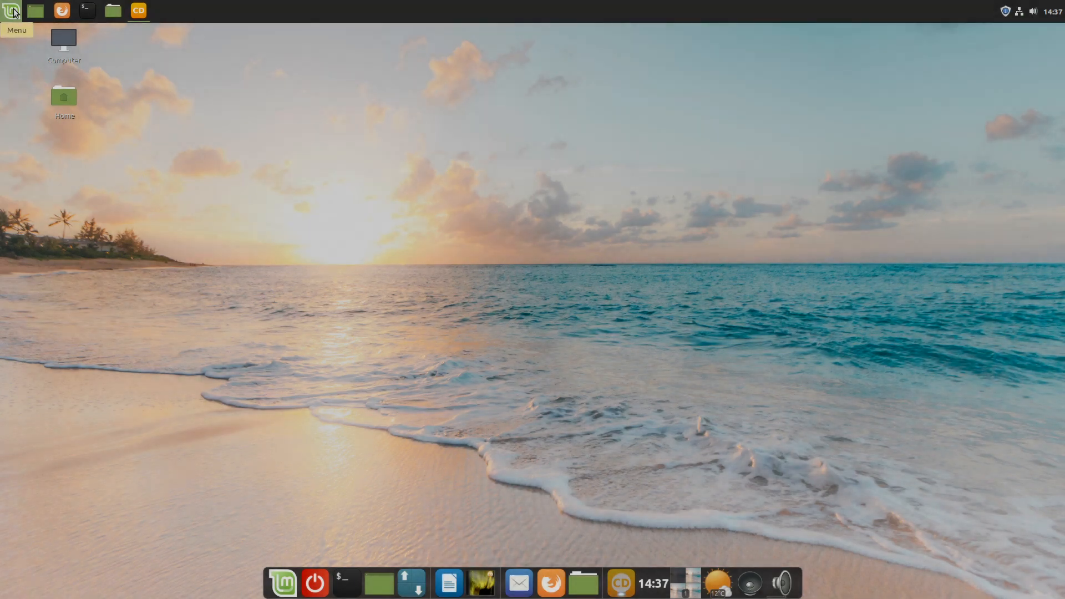
pyautogui.click(13, 10)
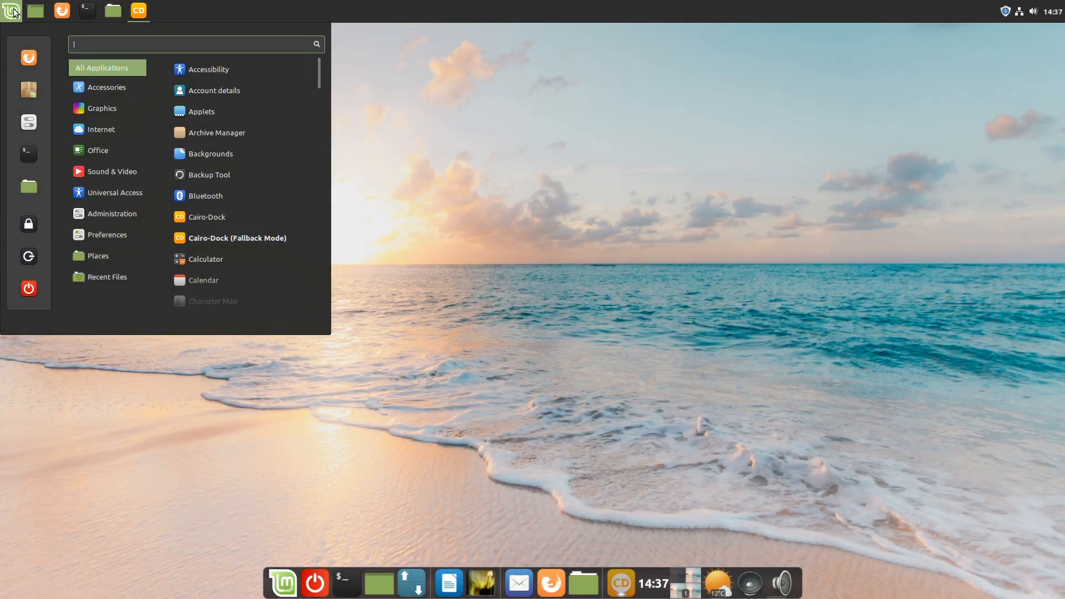
pyautogui.moveTo(107, 88)
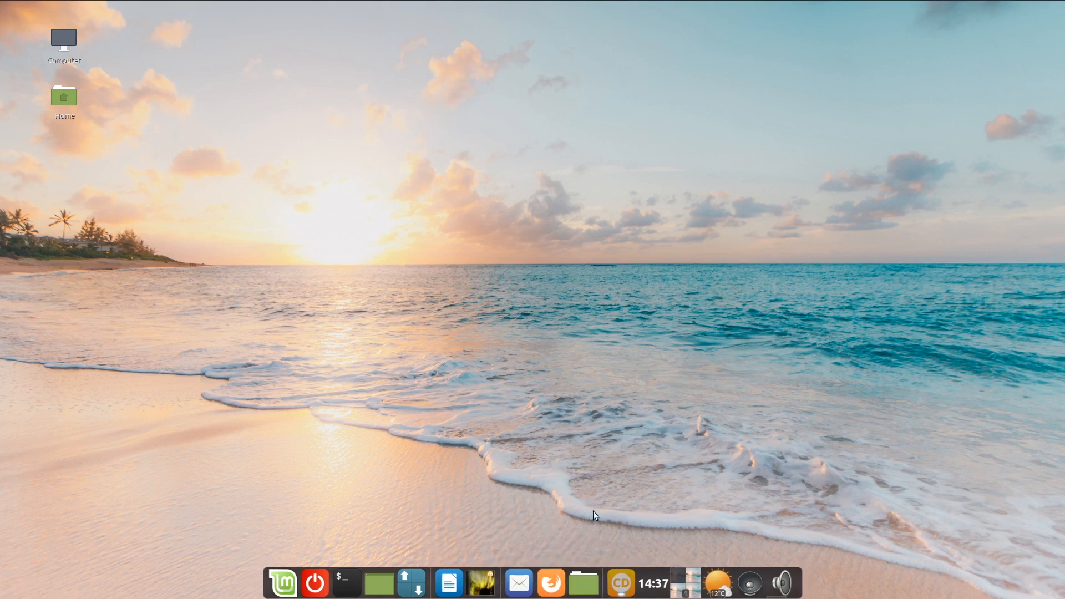
# Step: Open the file manager from the dock, move its window higher and widen the sidebar to show full place names
pyautogui.click(586, 582)
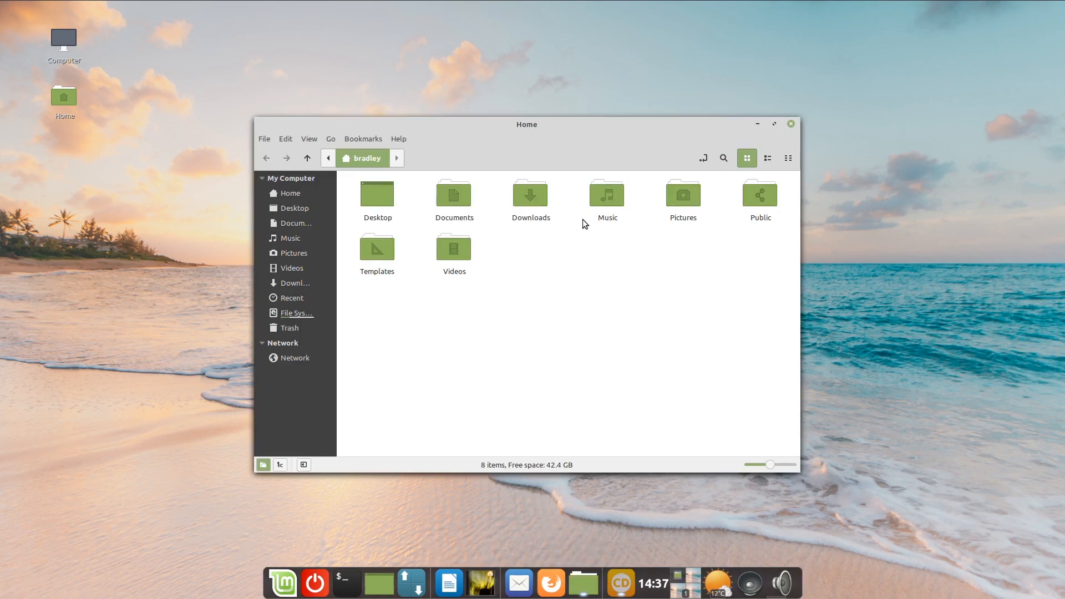
pyautogui.moveTo(547, 128); pyautogui.dragTo(521, 60)
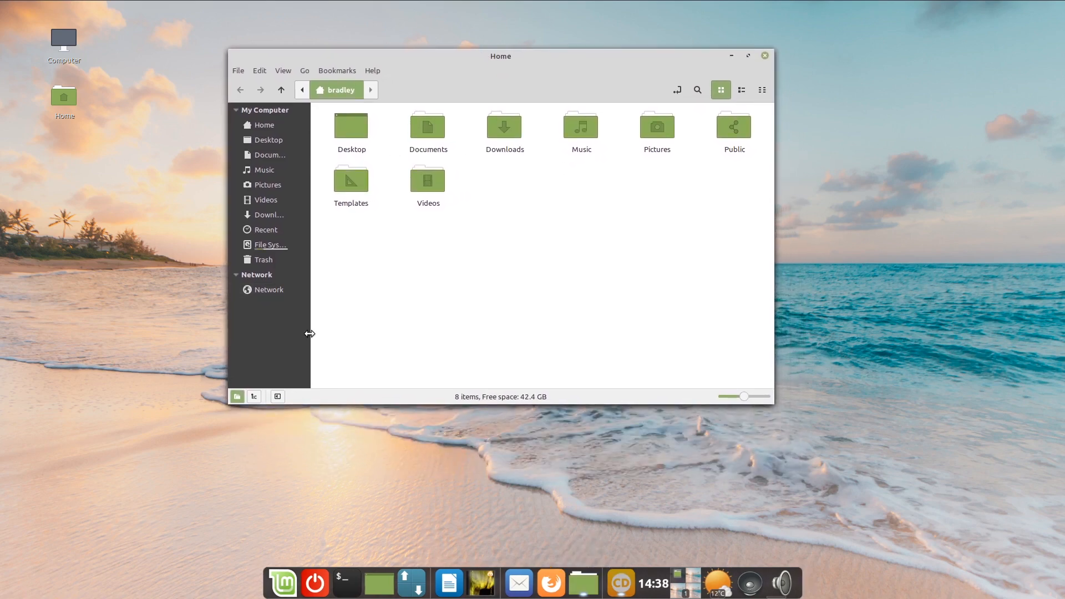
pyautogui.moveTo(307, 334); pyautogui.dragTo(342, 327)
# Step: Go to the /usr/share/applications folder in the file system
pyautogui.click(275, 244)
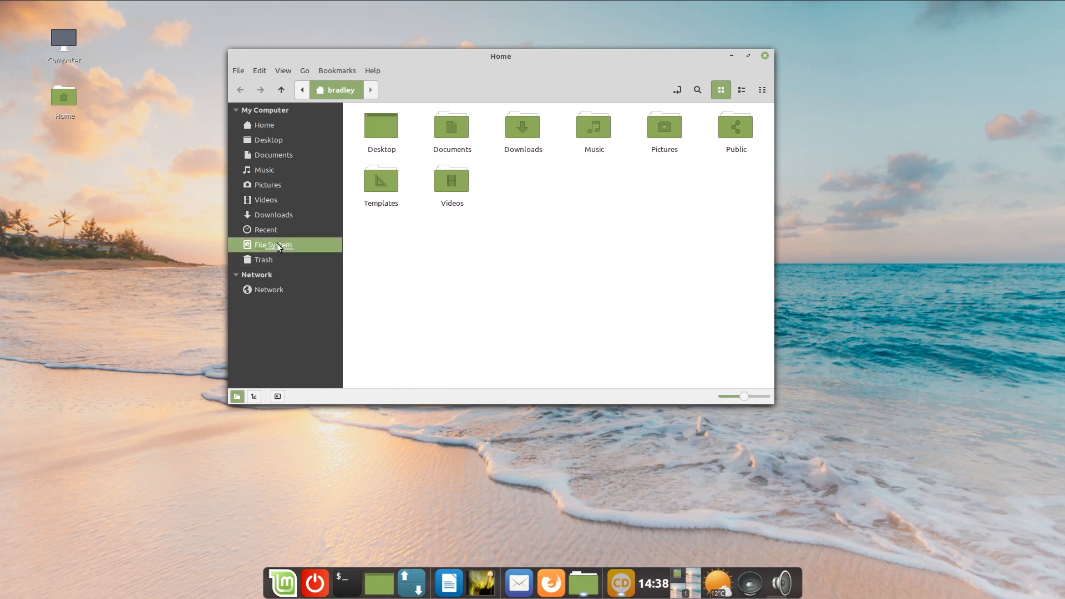
pyautogui.click(461, 290)
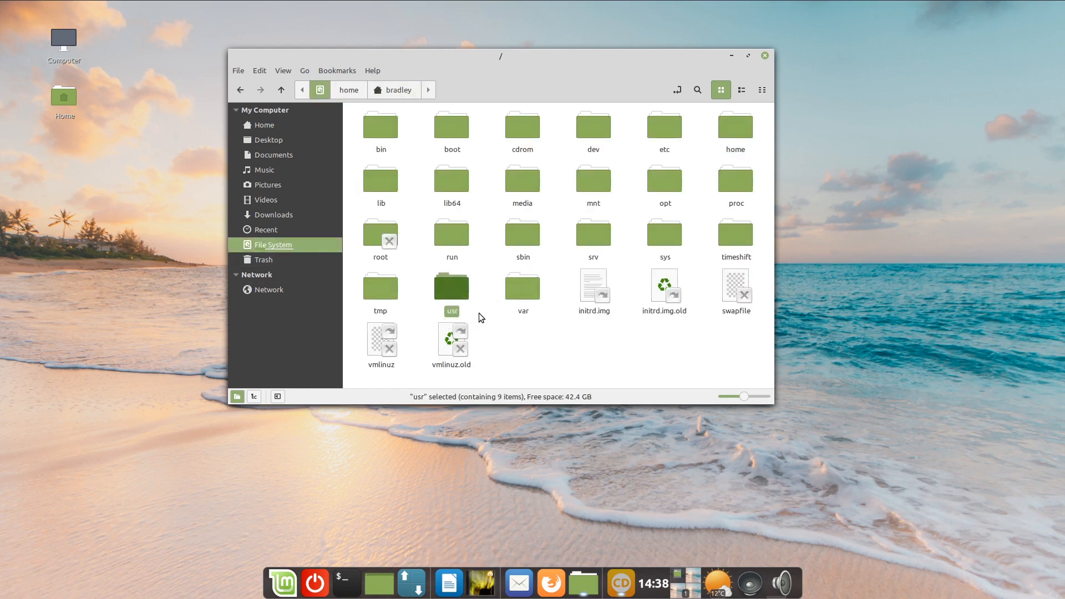
pyautogui.doubleClick(456, 292)
pyautogui.click(445, 193)
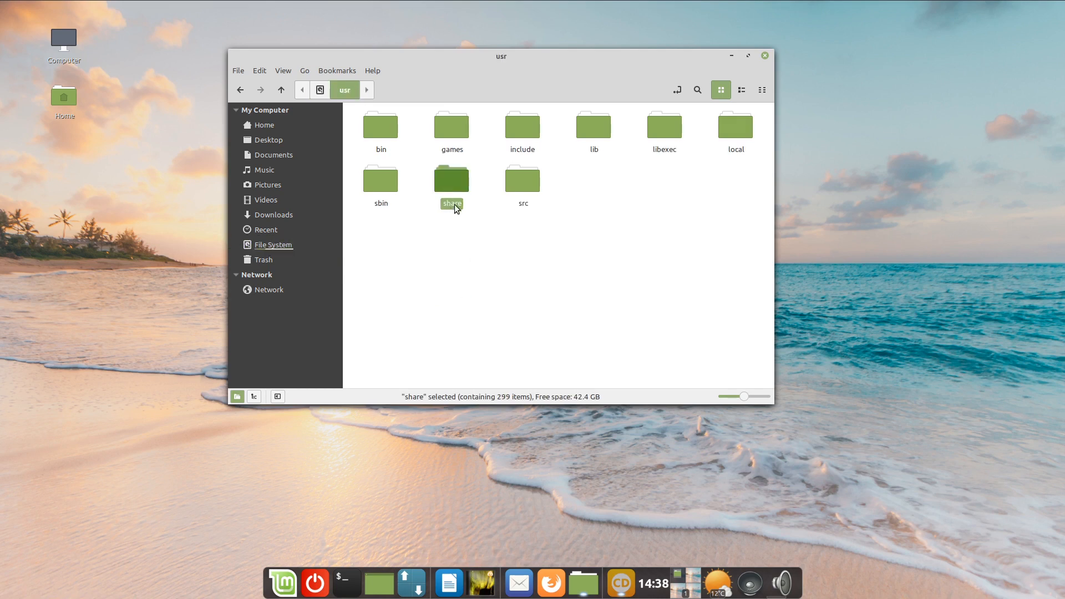
pyautogui.doubleClick(453, 181)
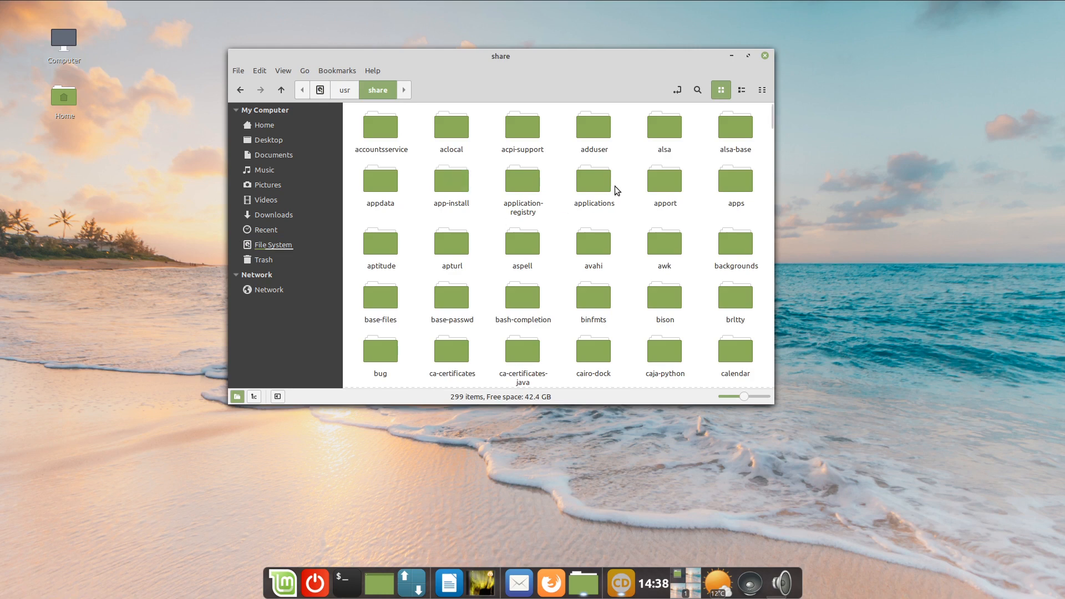
pyautogui.click(590, 186)
pyautogui.doubleClick(595, 177)
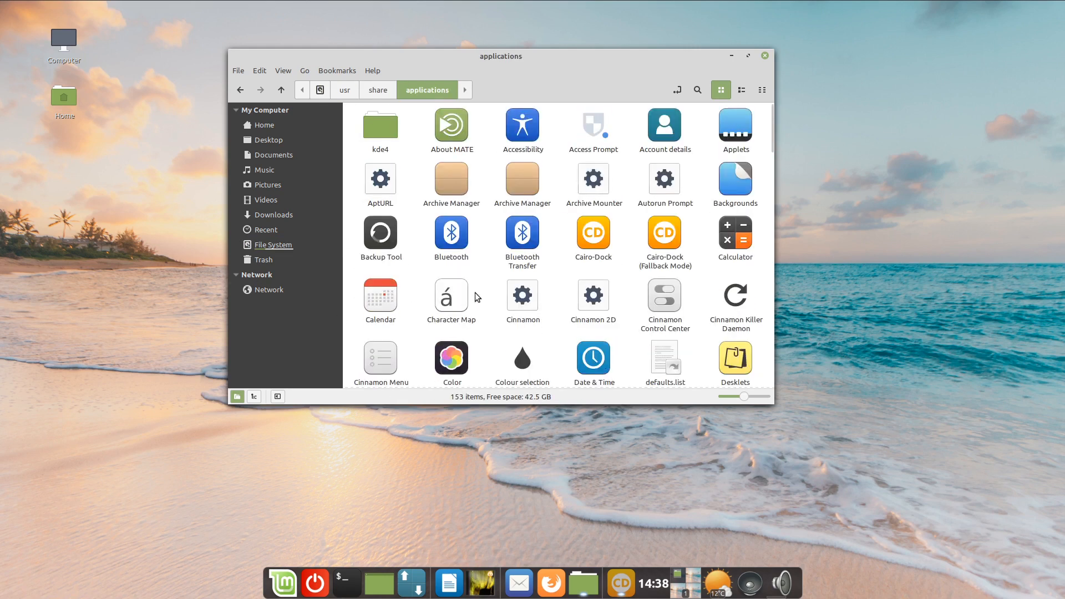
# Step: Bookmark the applications folder and open it through the new bookmark
pyautogui.click(335, 66)
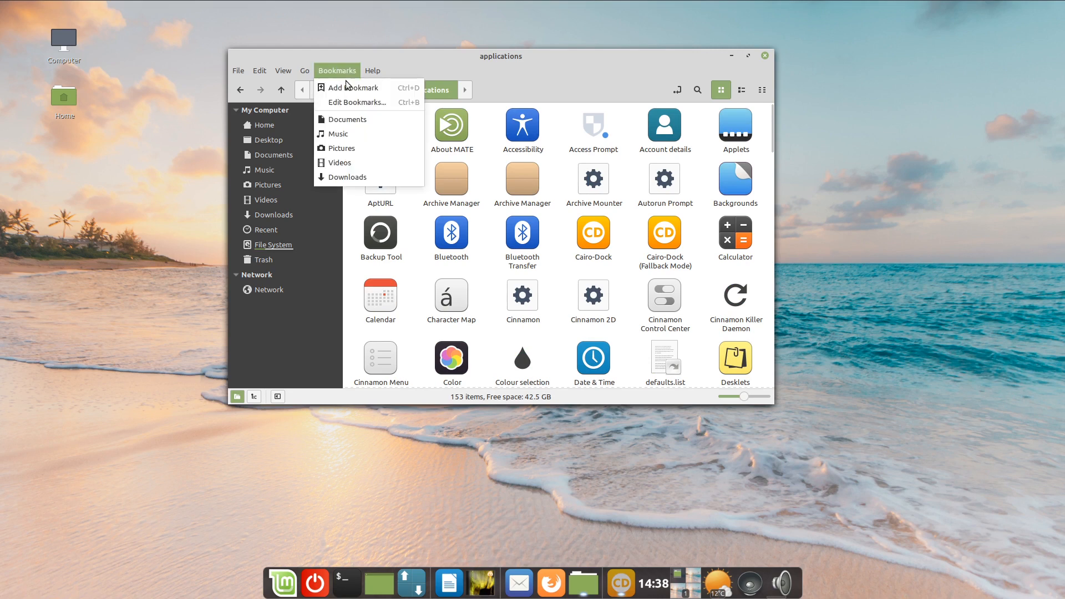
pyautogui.click(352, 88)
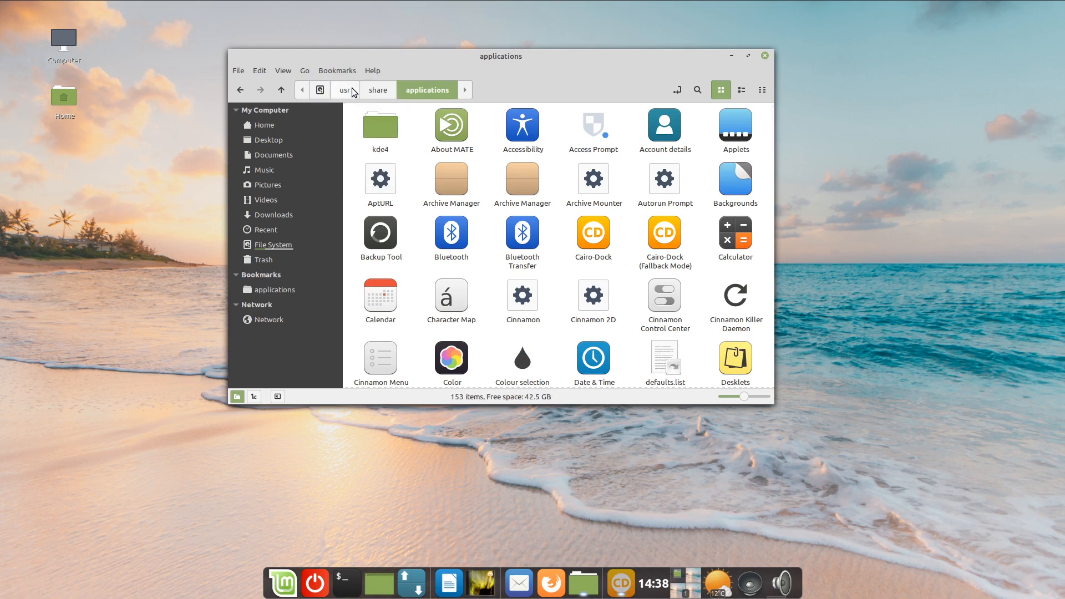
pyautogui.click(293, 290)
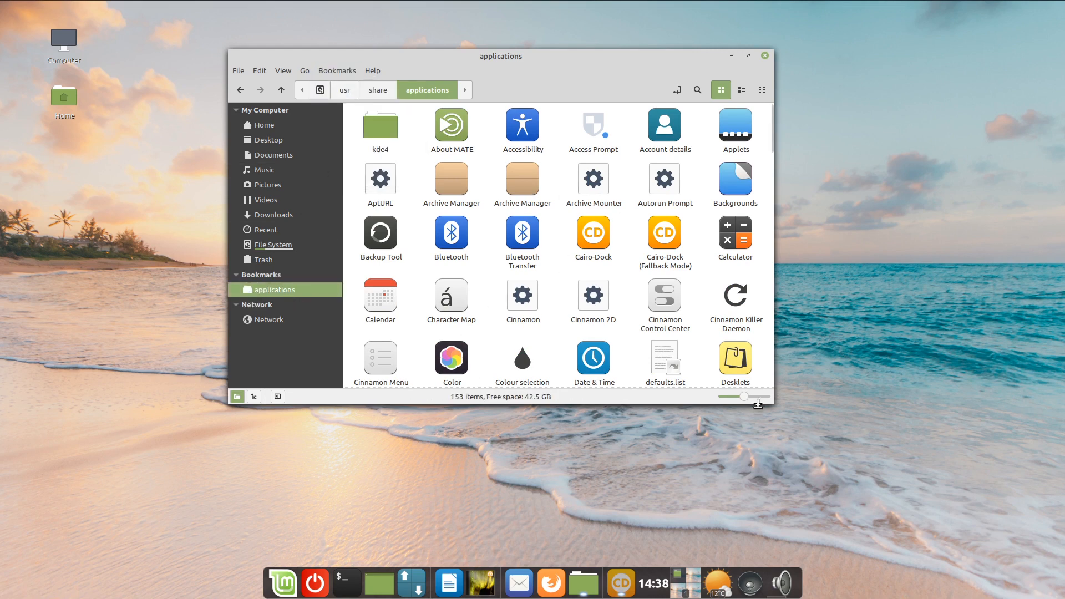
# Step: Enlarge the file manager window, find vlc in the applications folder, and add VLC media player to the dock between Thunderbird and Firefox
pyautogui.moveTo(770, 401); pyautogui.dragTo(879, 457)
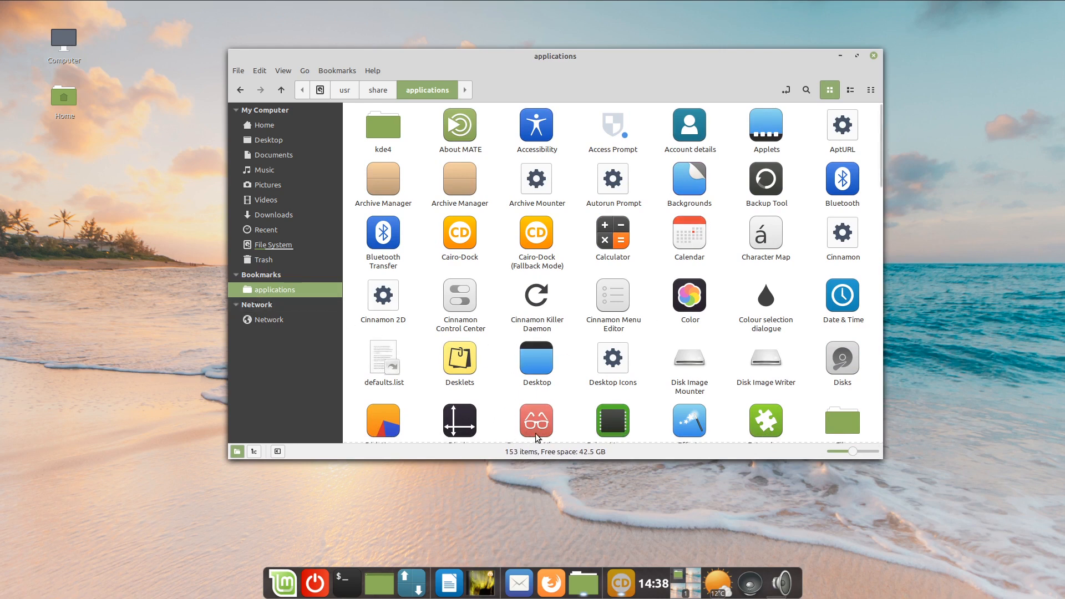
pyautogui.click(544, 362)
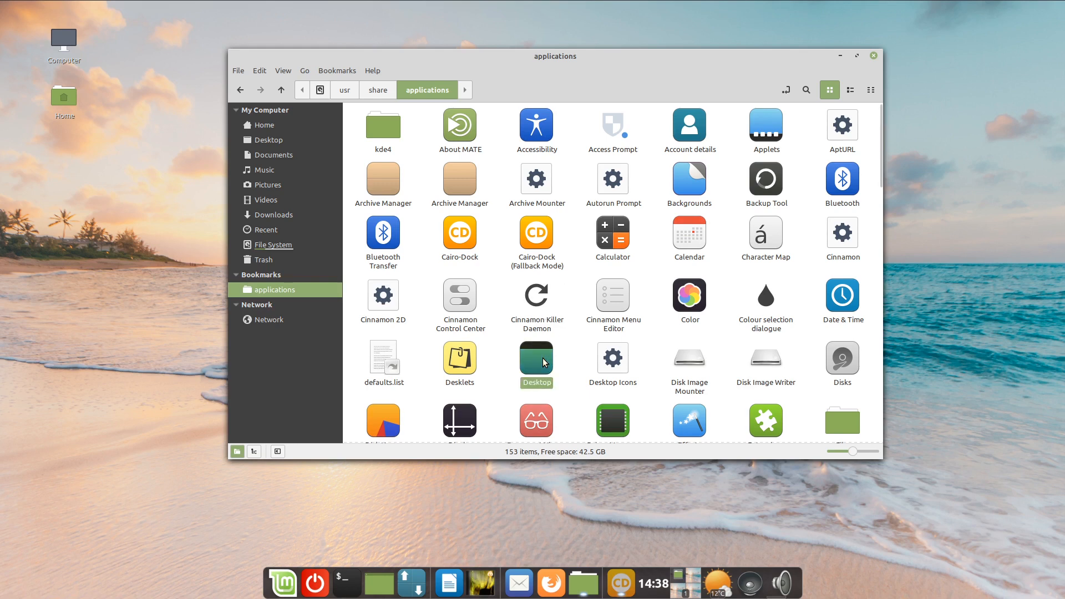
pyautogui.write('vlc')
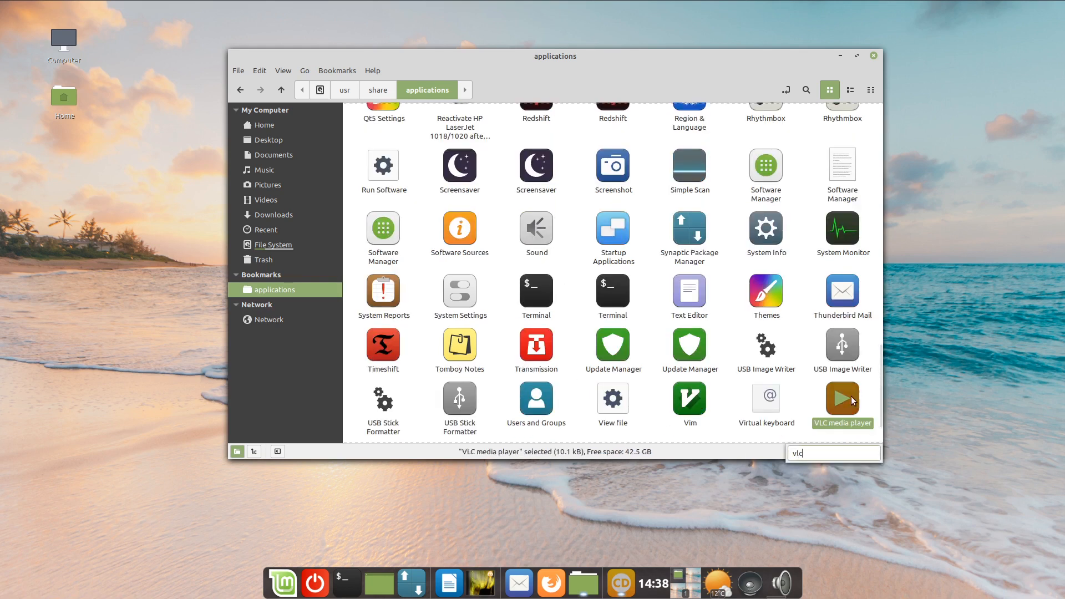
pyautogui.moveTo(834, 399); pyautogui.dragTo(534, 587)
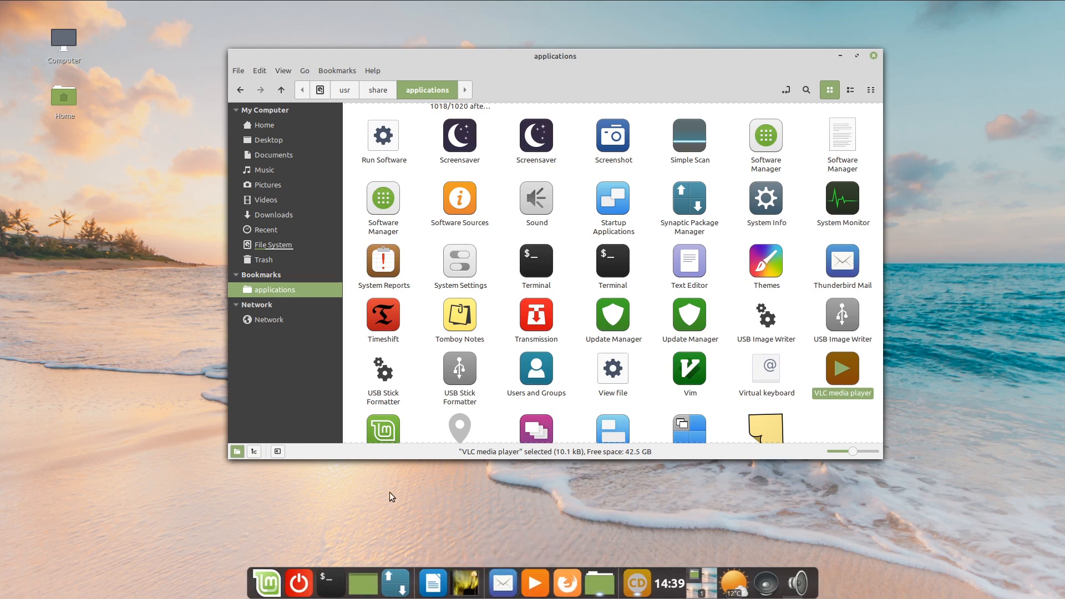
# Step: Minimise the applications window and launch VLC from the dock, continuing with metadata network access disallowed
pyautogui.click(603, 580)
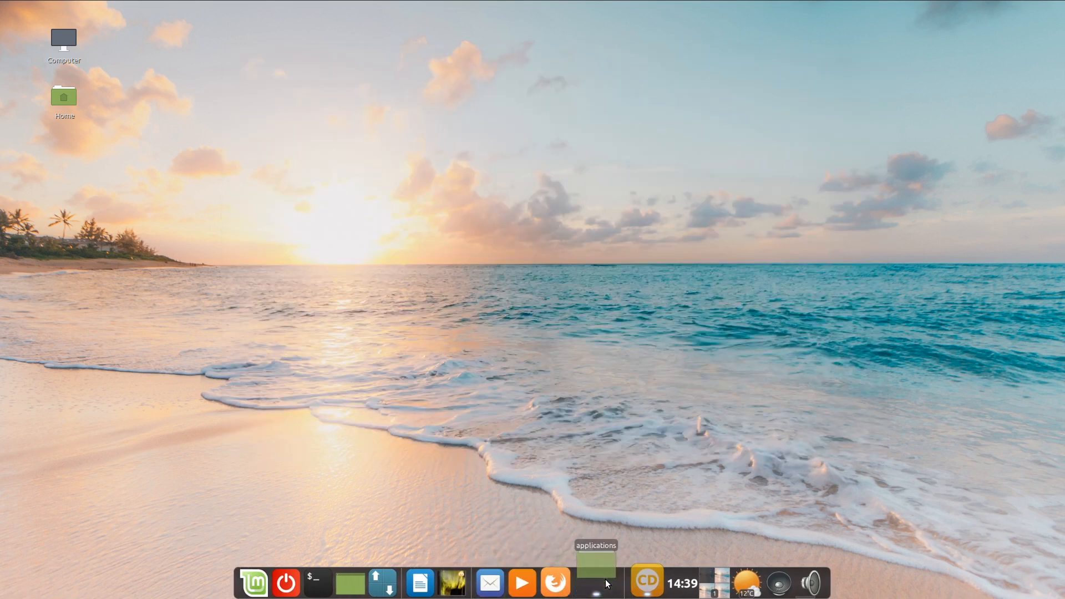
pyautogui.click(538, 573)
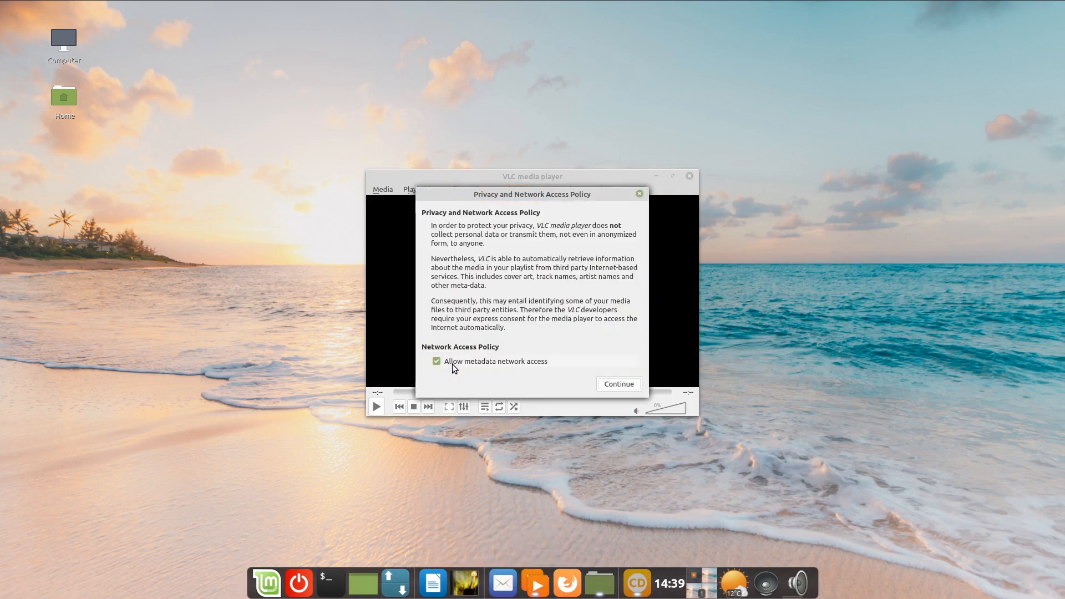
pyautogui.click(534, 359)
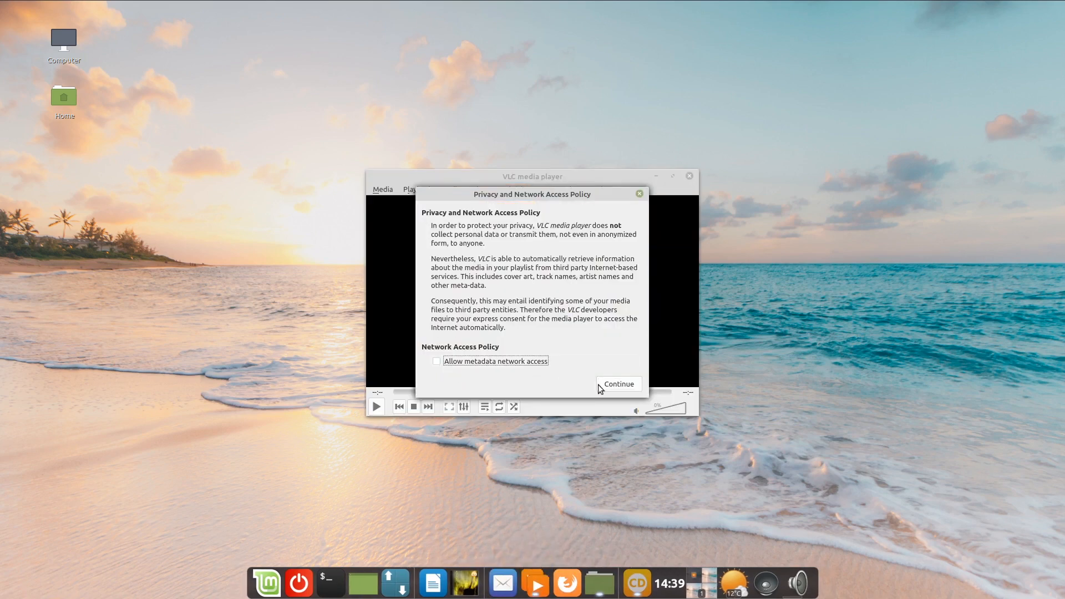
pyautogui.click(619, 385)
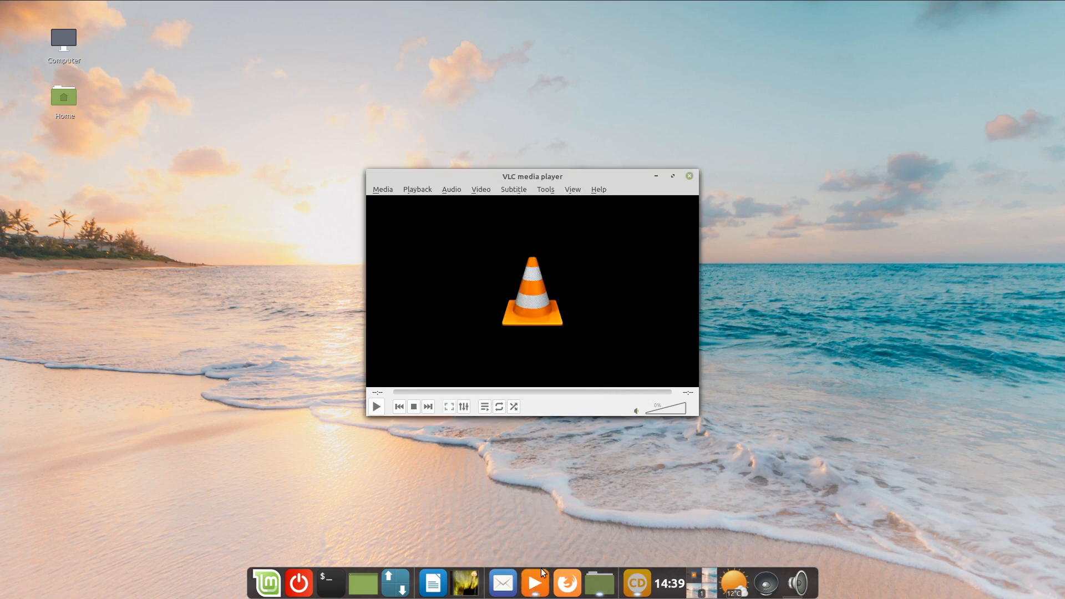
# Step: Test hiding and showing the VLC media player window through its dock icon
pyautogui.click(536, 581)
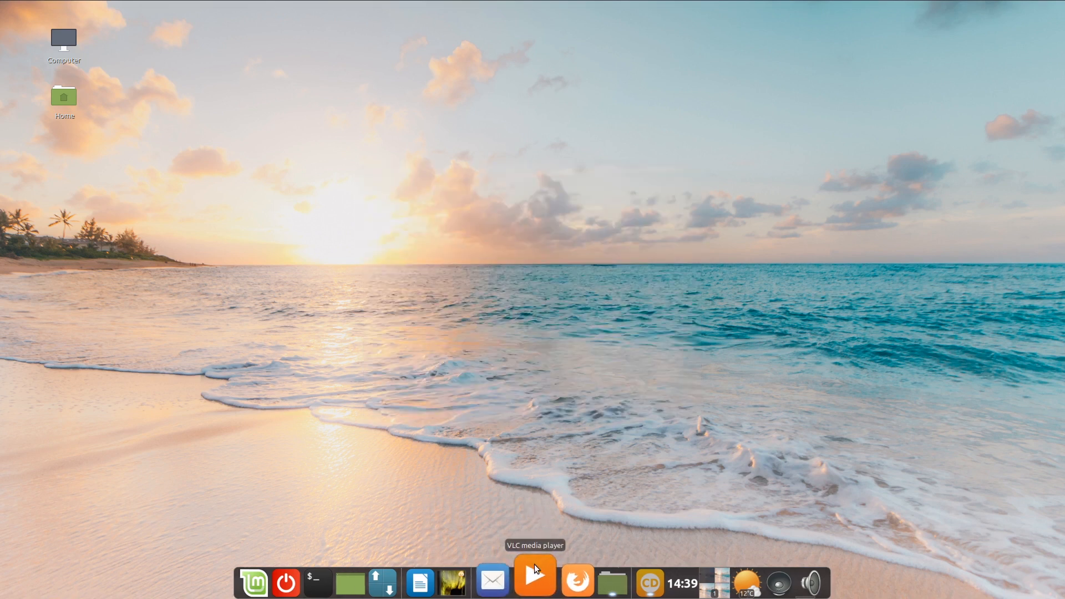
pyautogui.click(535, 564)
pyautogui.click(535, 564)
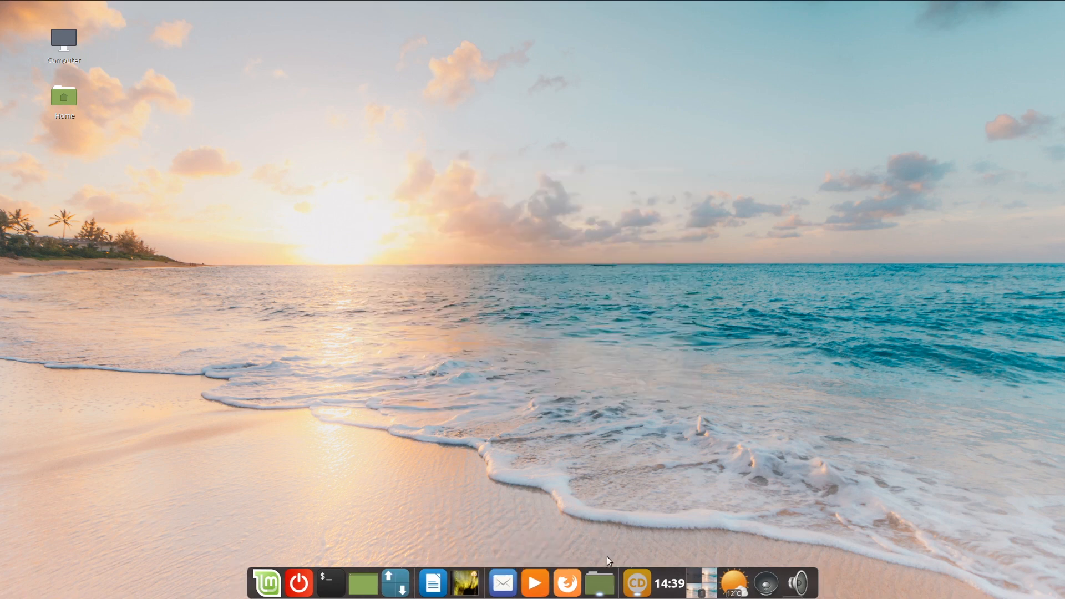
# Step: Add Xpad from the applications folder to the dock between Thunderbird Mail and VLC media player, and test launching it
pyautogui.click(598, 581)
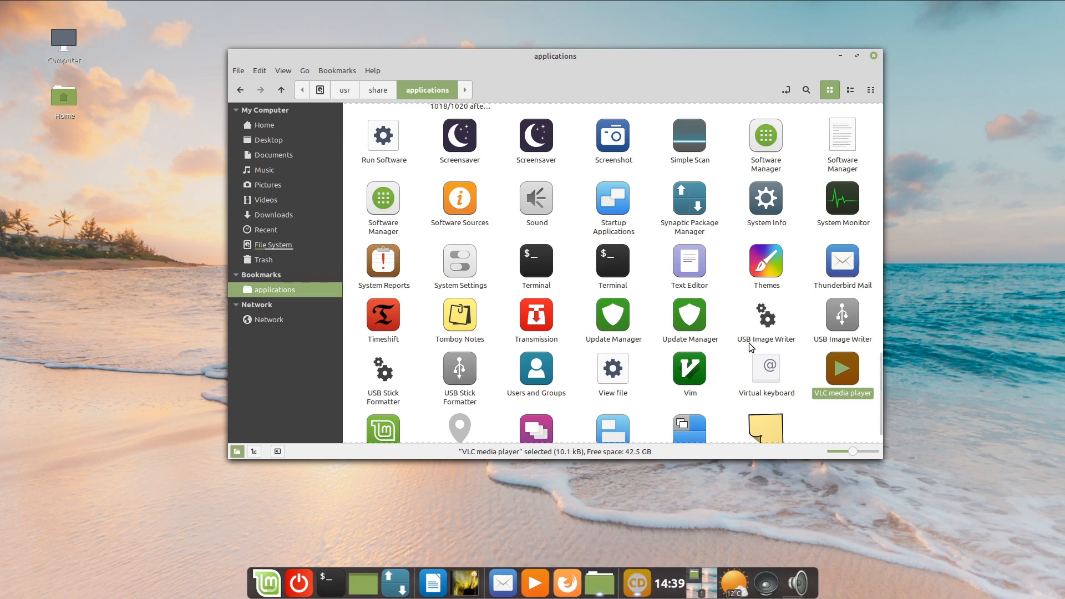
pyautogui.click(717, 374)
pyautogui.scroll(-1, 716, 372)
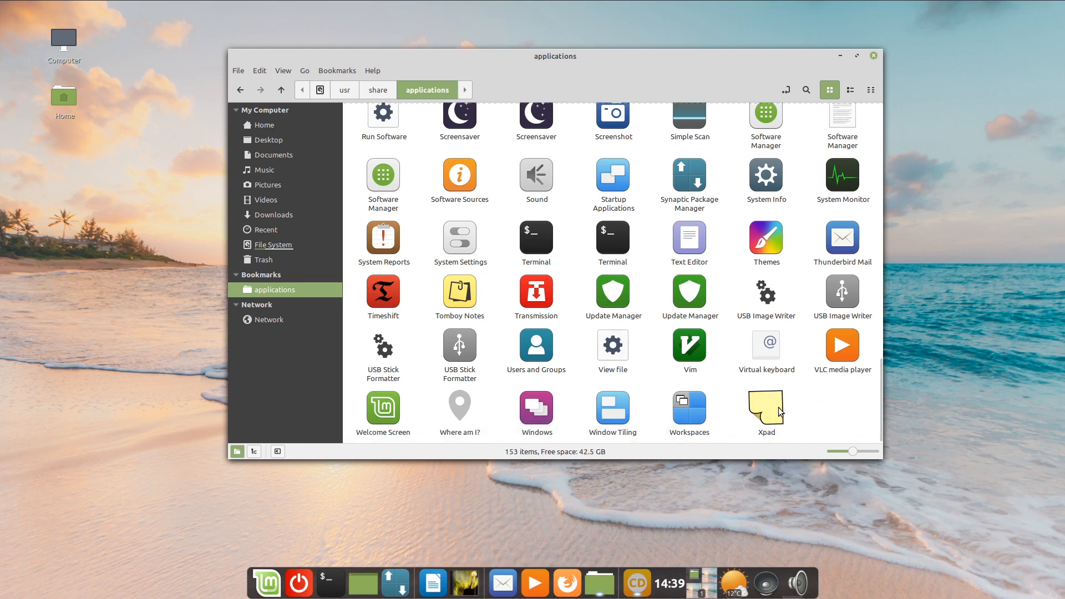
pyautogui.click(744, 410)
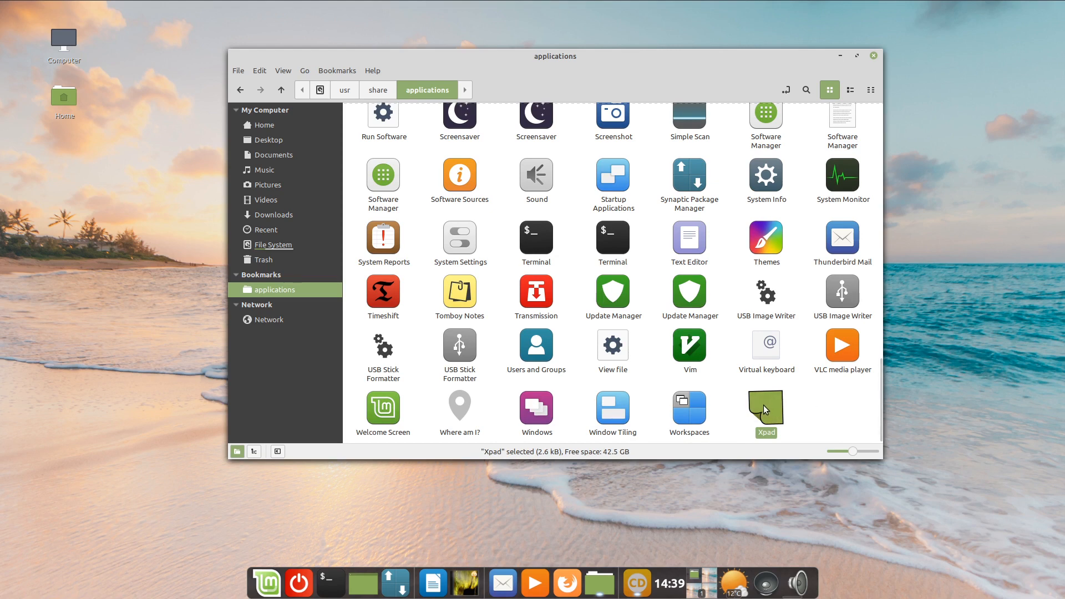
pyautogui.moveTo(763, 404); pyautogui.dragTo(519, 582)
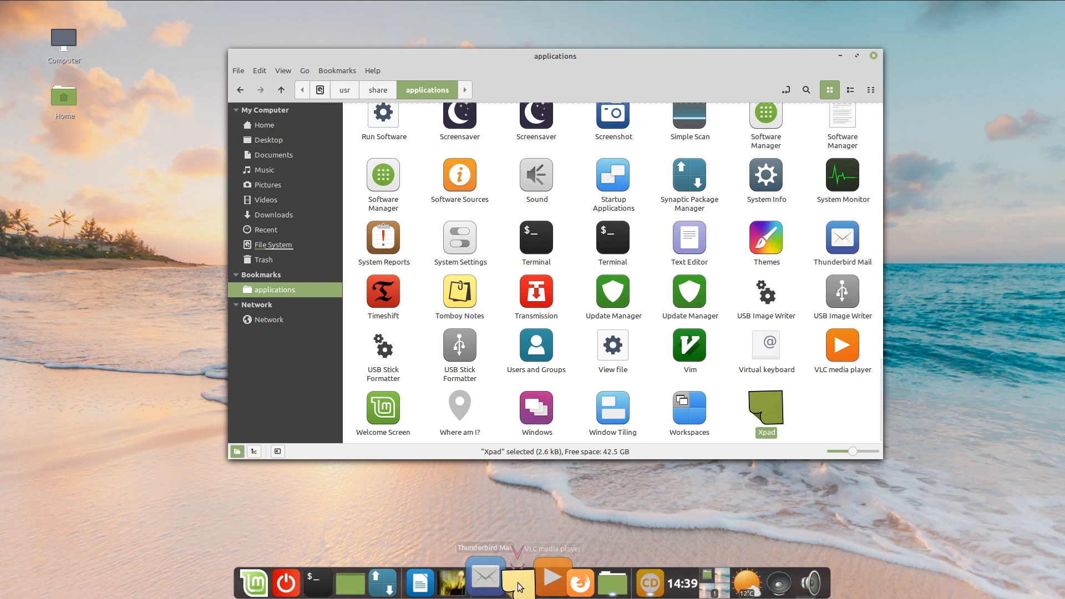
pyautogui.click(516, 582)
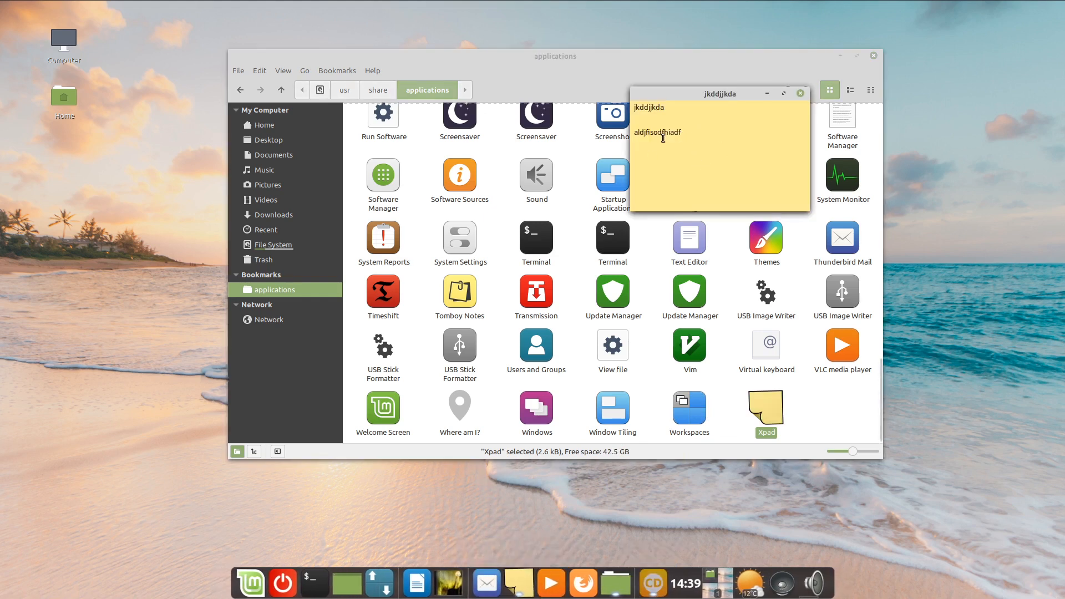
pyautogui.click(800, 94)
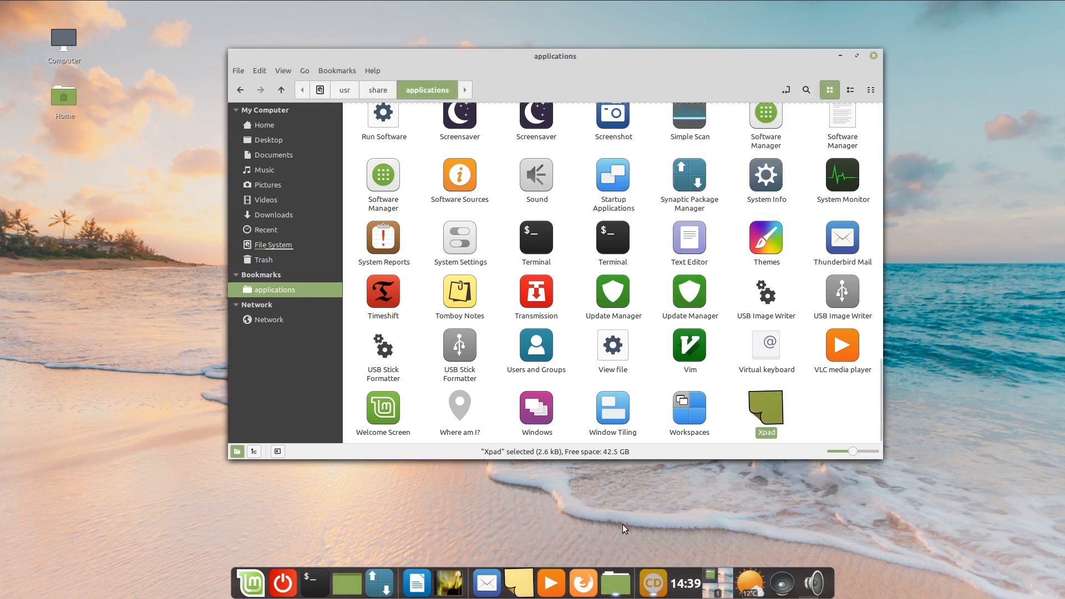
# Step: Find Calculator in the applications folder and add it to the dock between Thunderbird Mail and Xpad
pyautogui.scroll(3, 598, 374)
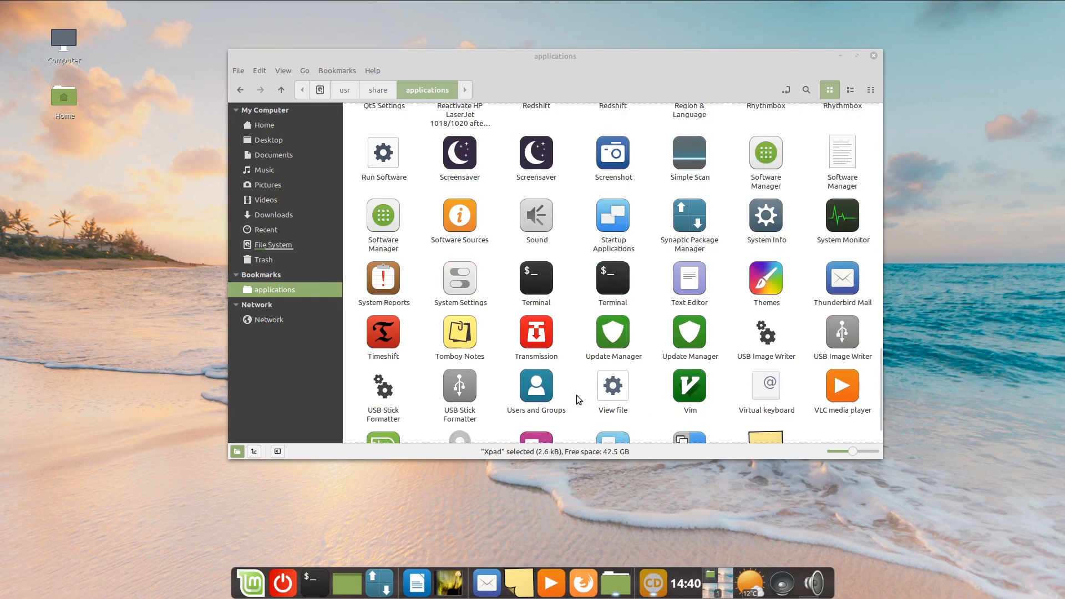
pyautogui.scroll(5, 567, 402)
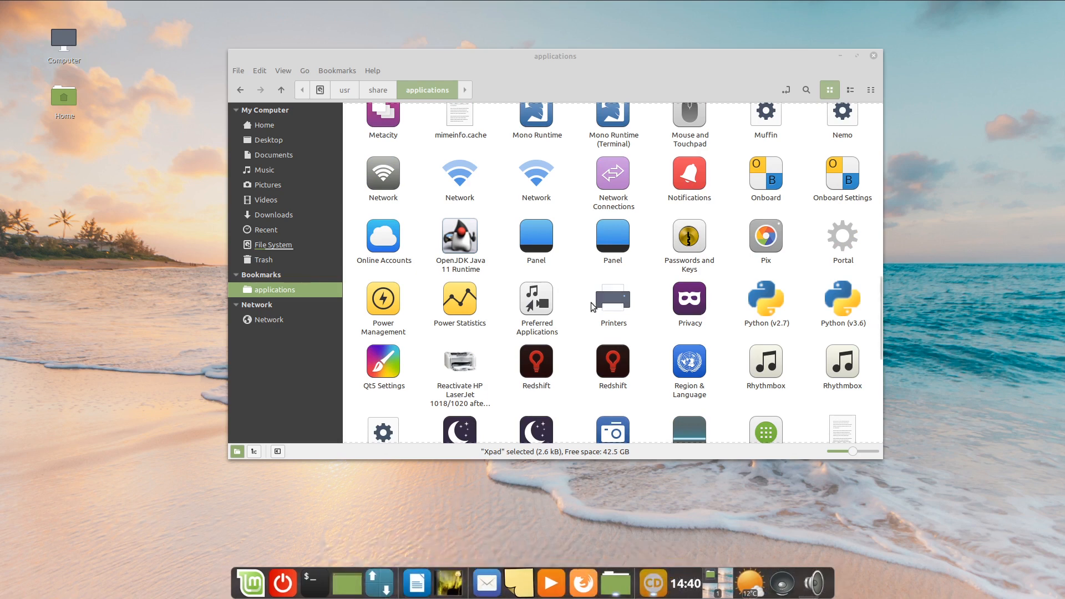
pyautogui.scroll(1, 584, 300)
pyautogui.scroll(10, 577, 299)
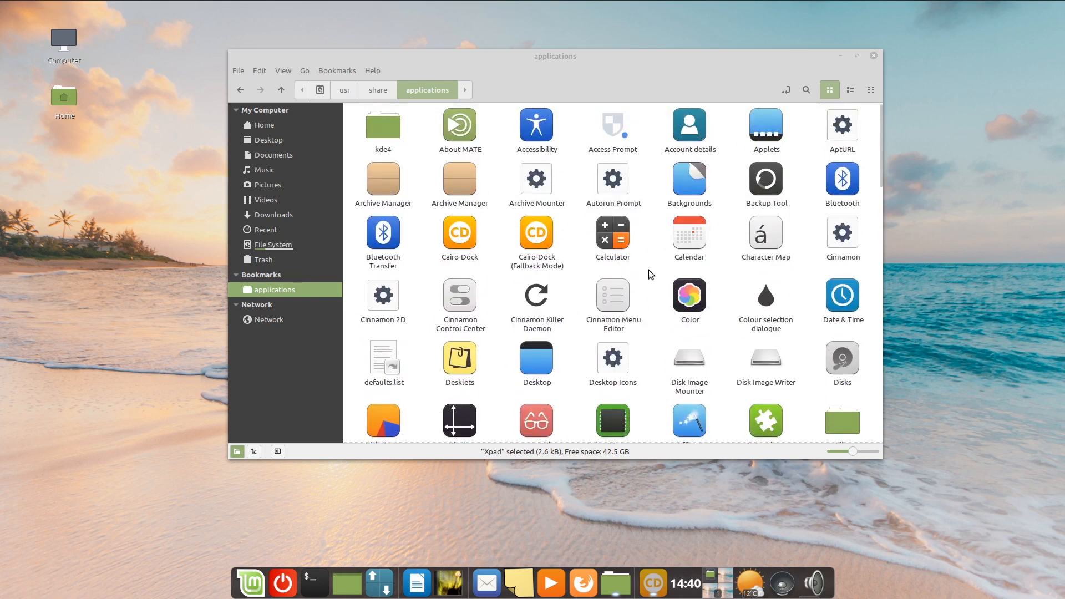
pyautogui.moveTo(601, 245); pyautogui.dragTo(506, 578)
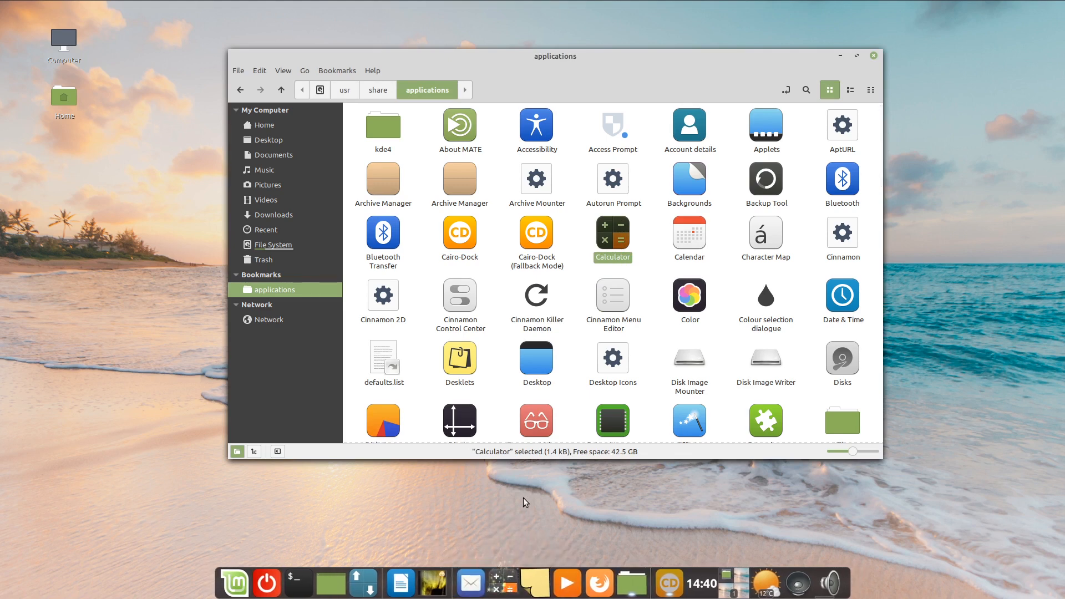
# Step: Test launching and hiding Calculator through its dock icon, and close the applications folder window
pyautogui.click(504, 580)
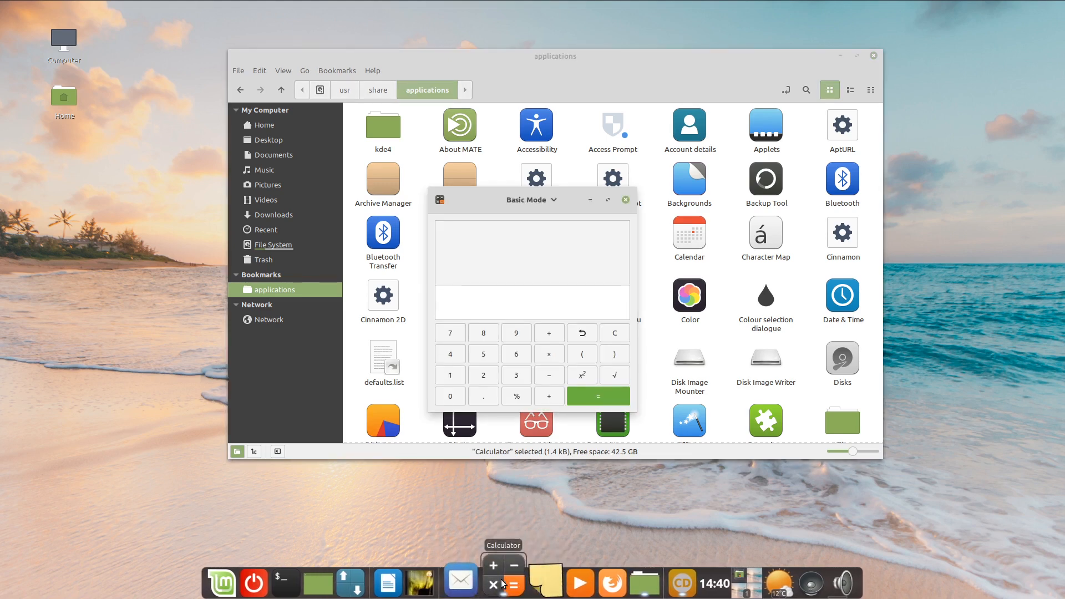
pyautogui.click(501, 583)
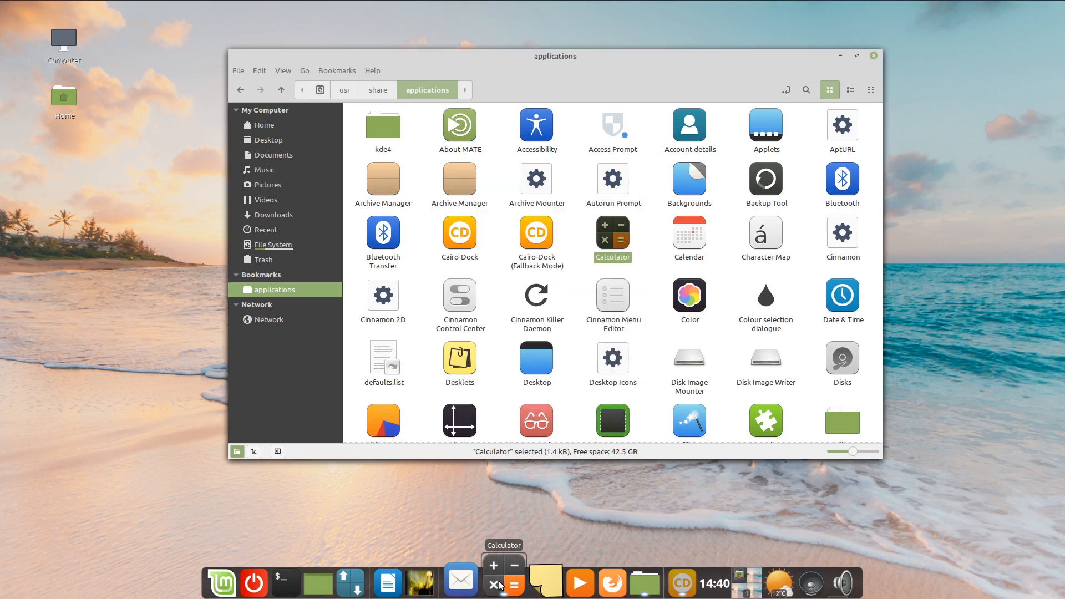
pyautogui.click(873, 56)
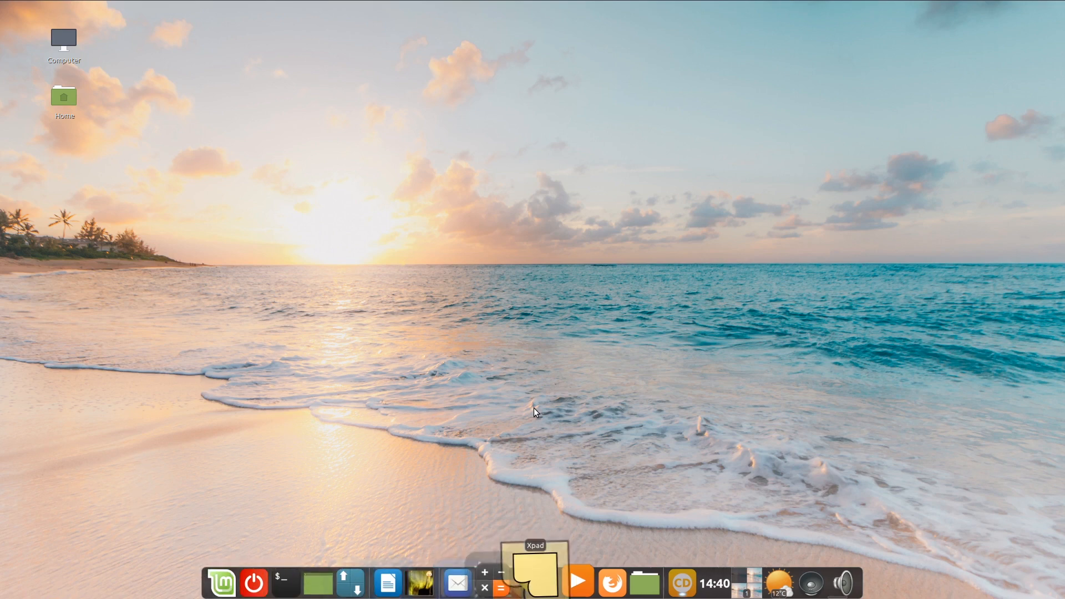
# Step: Open the Cairo-Dock configuration and review the bottom dock's current items and the list of add-ons
pyautogui.click(669, 583)
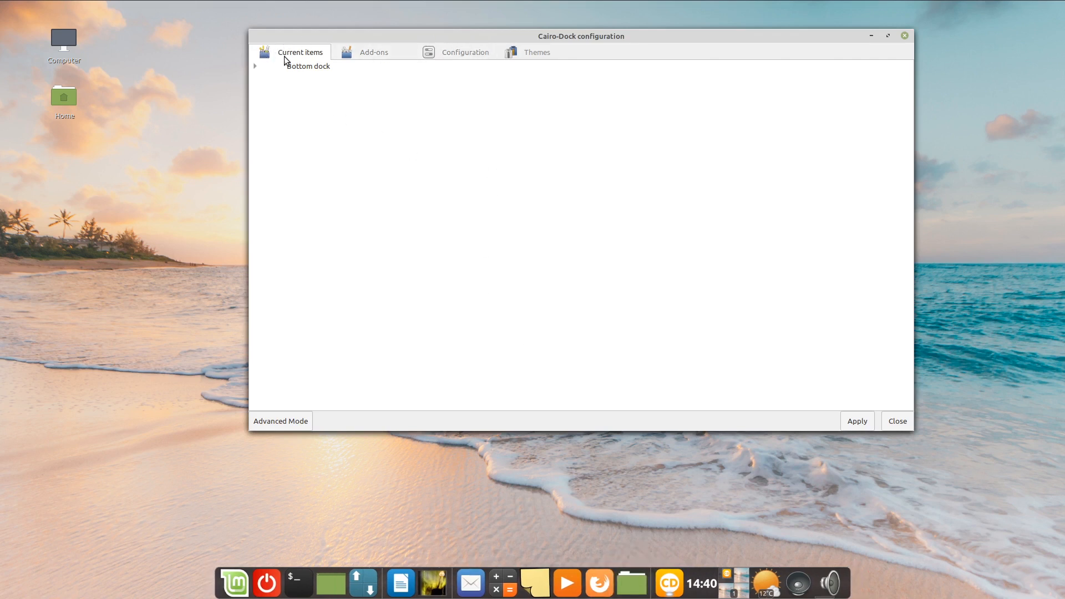
pyautogui.click(254, 66)
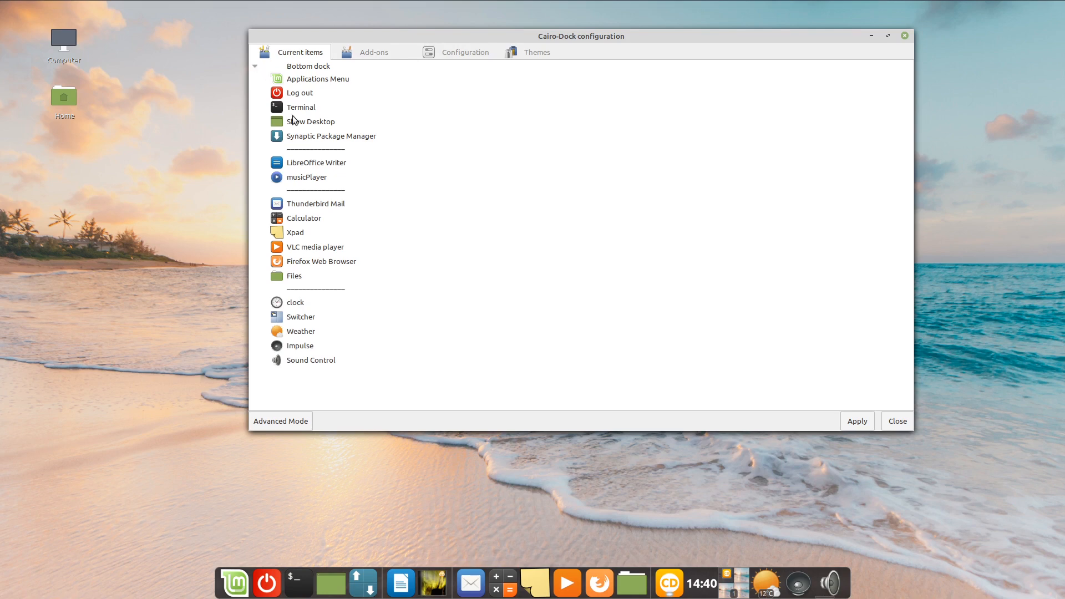
pyautogui.click(374, 55)
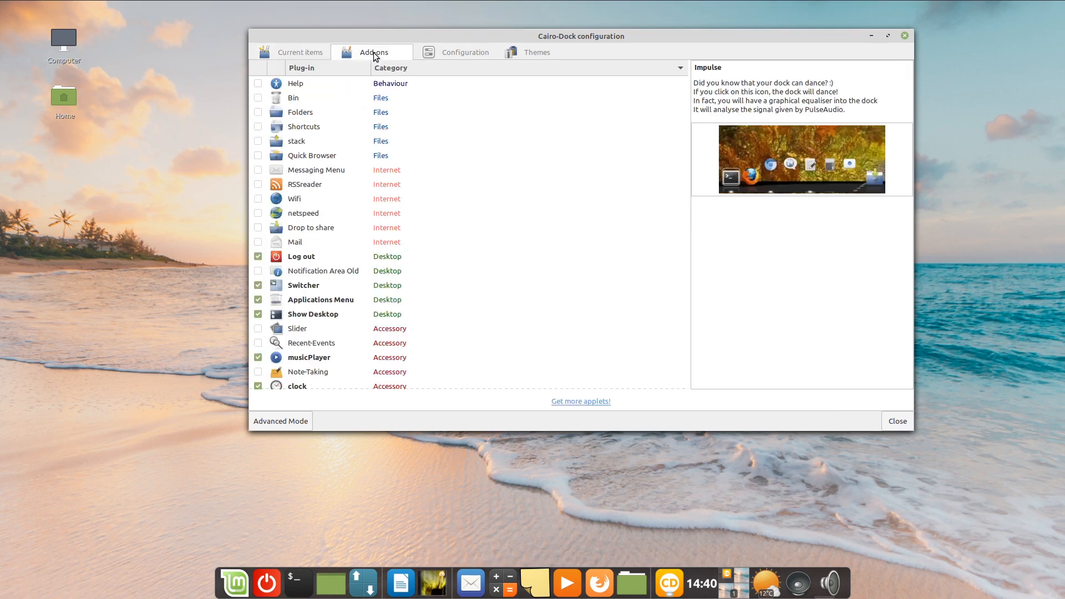
pyautogui.scroll(-5, 325, 319)
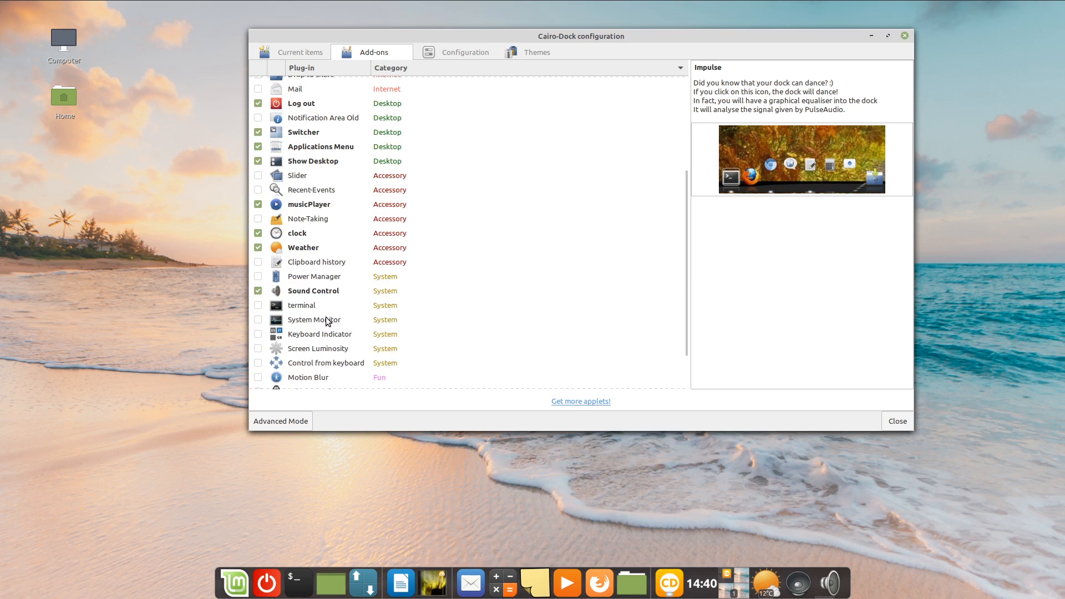
pyautogui.scroll(5, 327, 320)
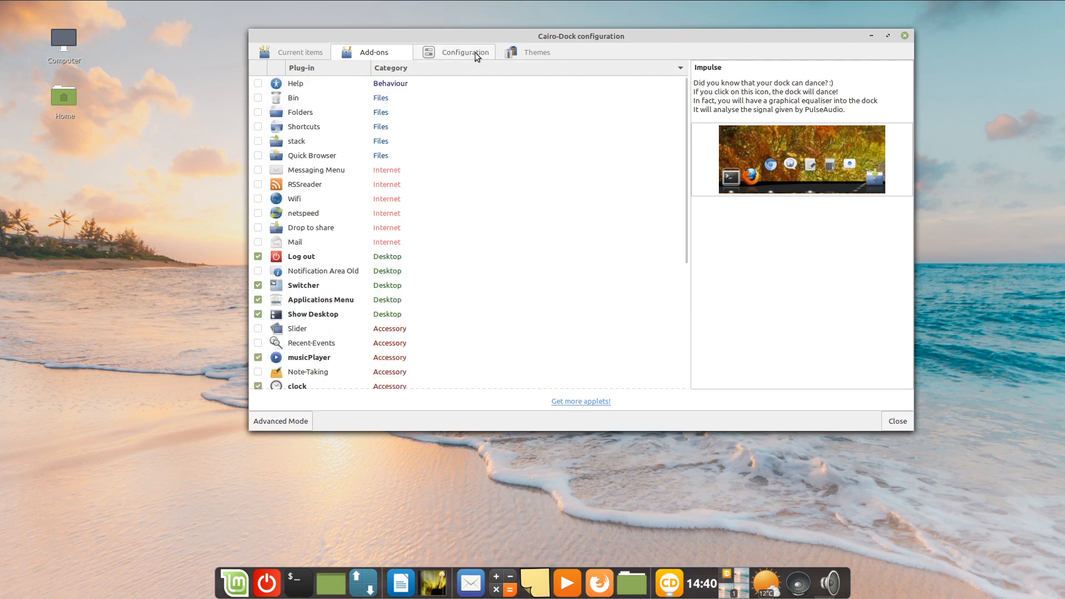
# Step: Show the dock's behaviour configuration and examine the available screen borders for placing the dock
pyautogui.click(459, 53)
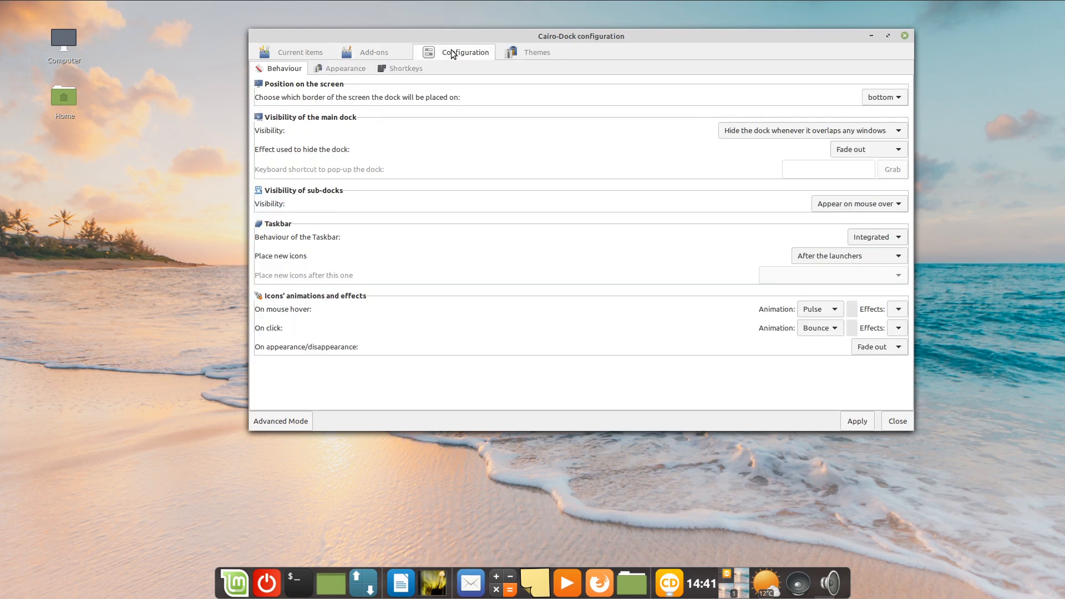
pyautogui.moveTo(628, 37); pyautogui.dragTo(566, 41)
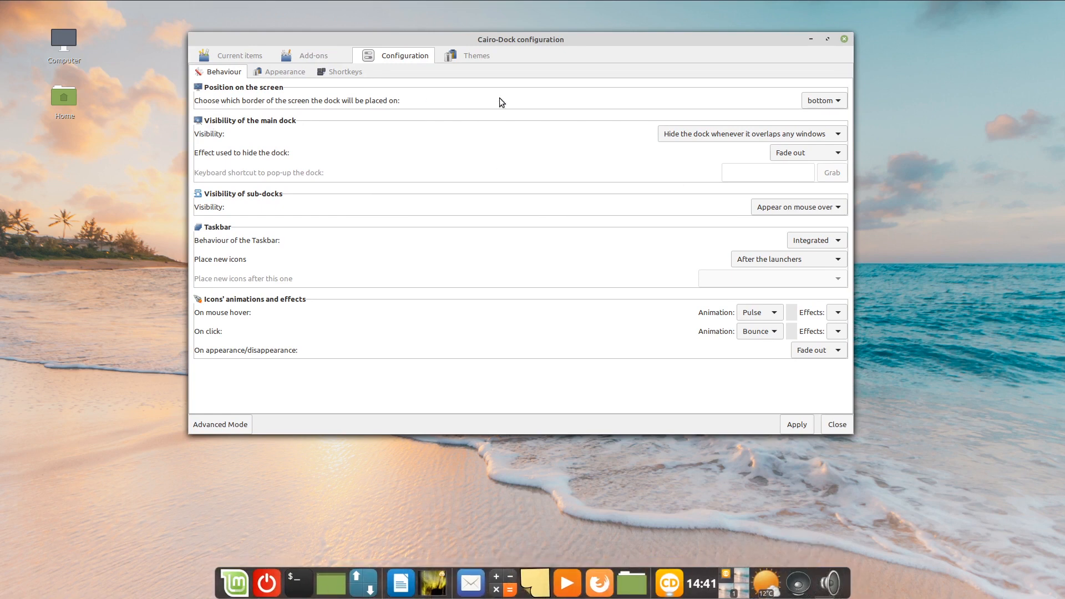
pyautogui.click(838, 102)
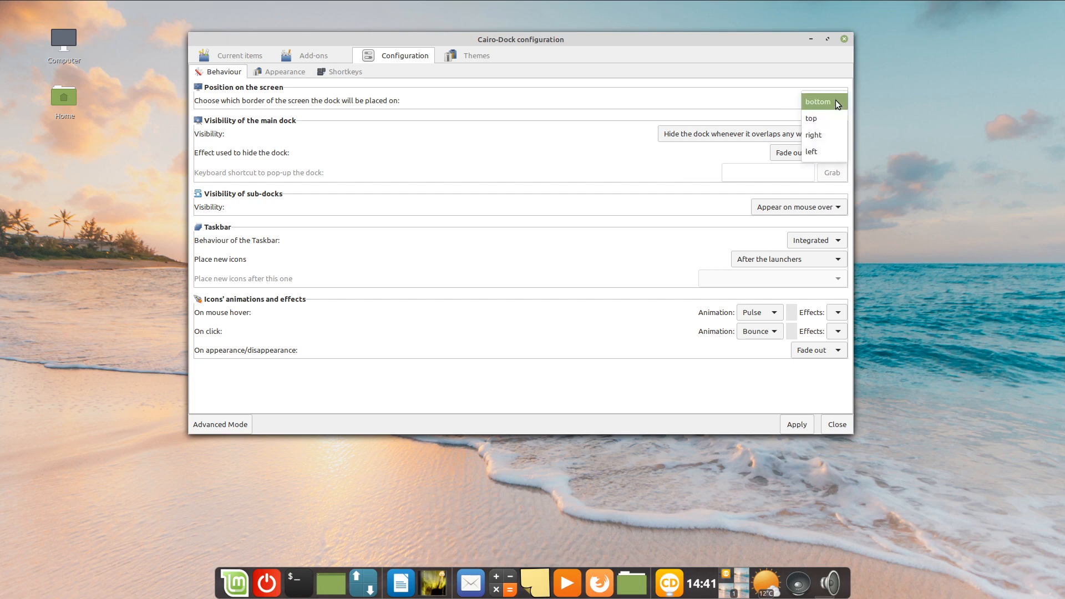
pyautogui.click(835, 100)
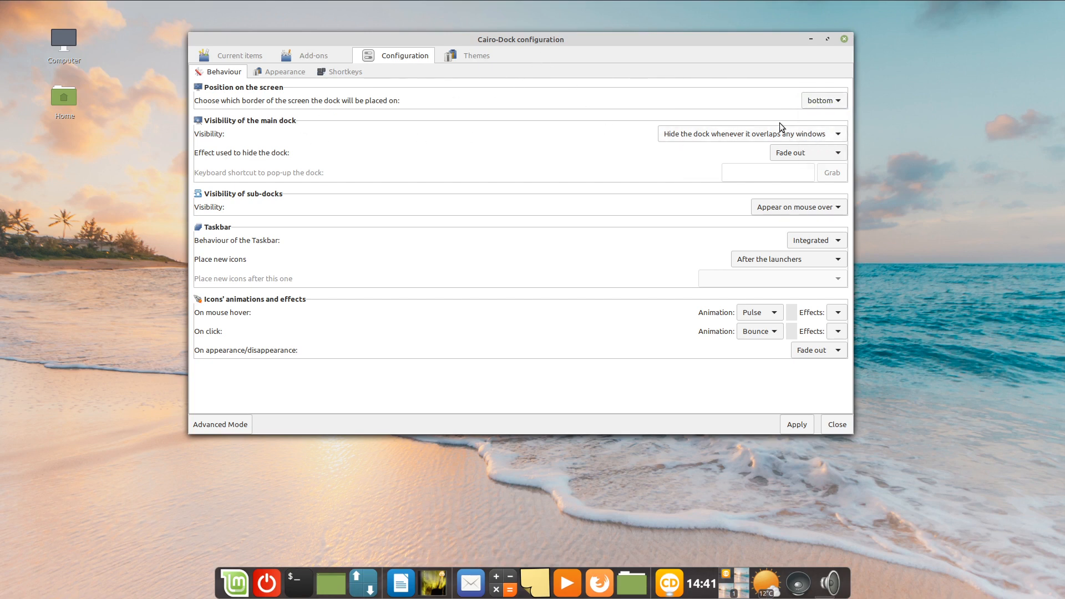
# Step: Set the effect used to hide the main dock to Zoom out
pyautogui.moveTo(591, 36); pyautogui.dragTo(613, 98)
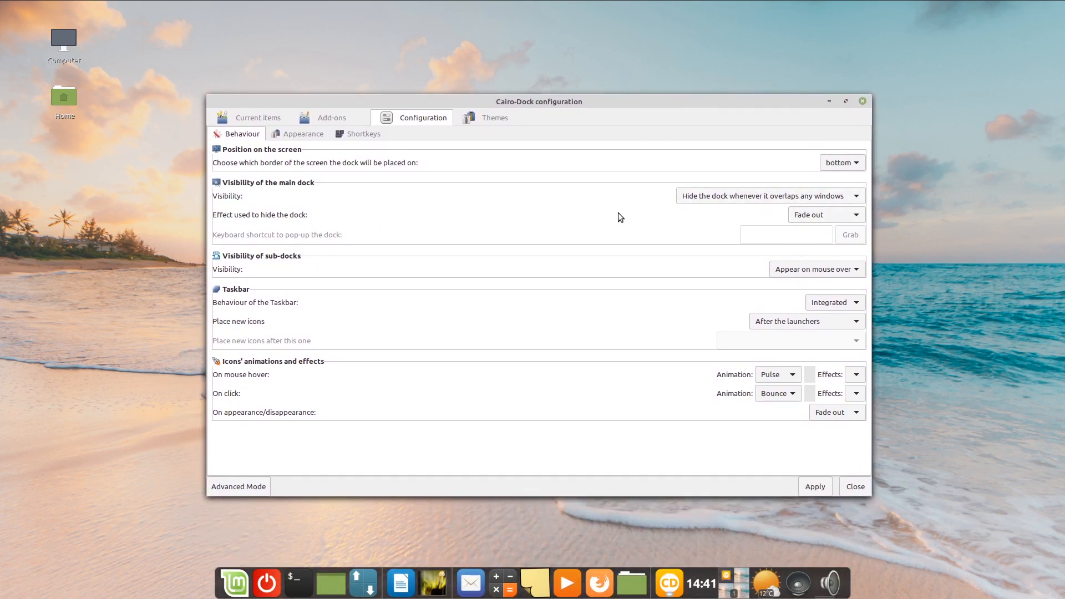
pyautogui.click(819, 214)
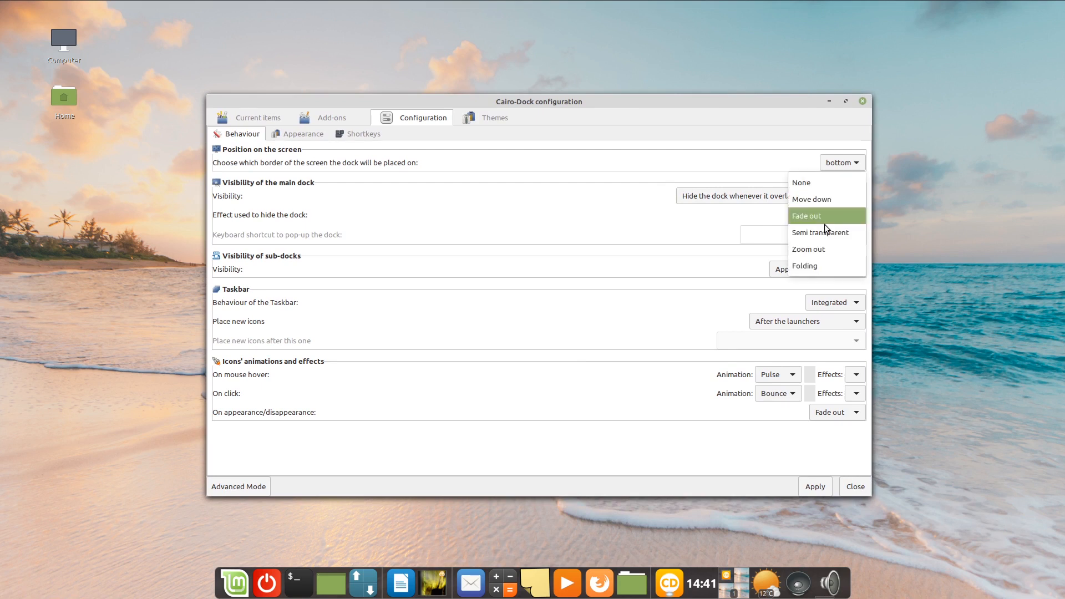
pyautogui.click(827, 248)
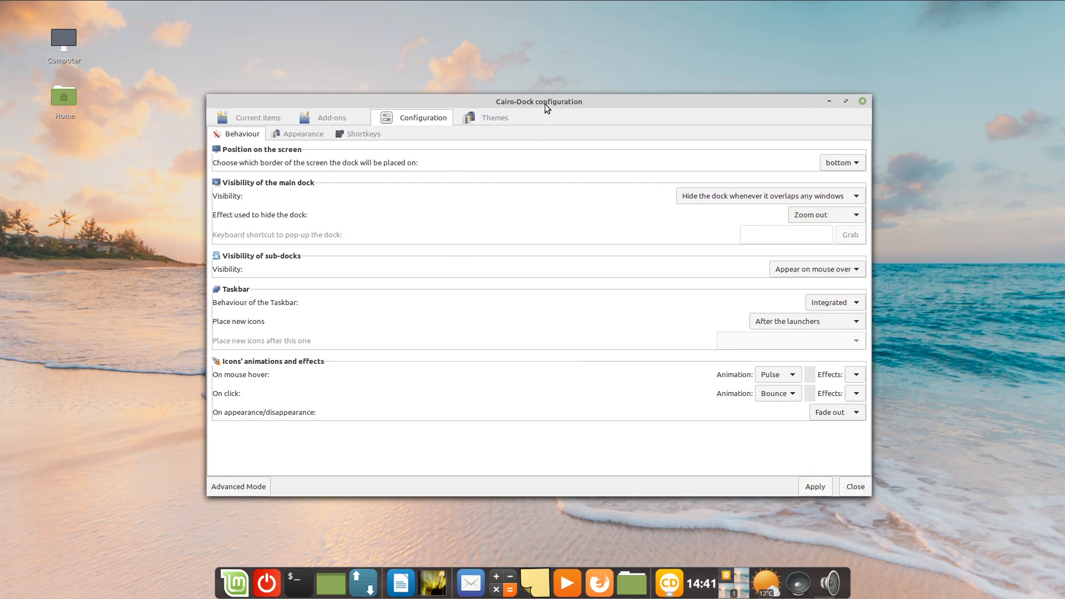
# Step: Reposition the configuration window and examine the visibility options for sub-docks
pyautogui.moveTo(545, 104); pyautogui.dragTo(502, 58)
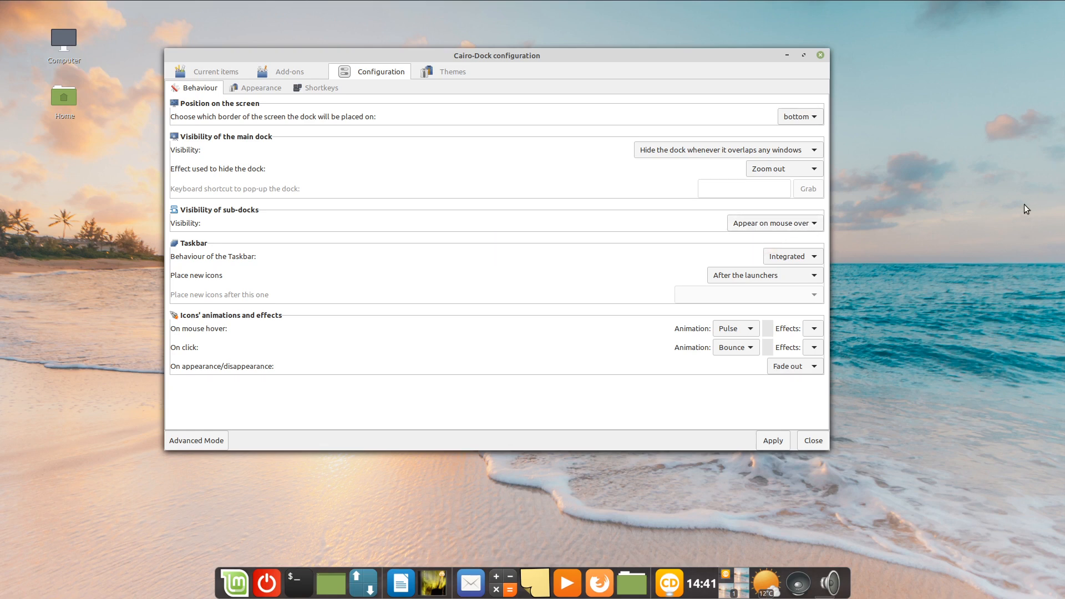
pyautogui.click(758, 225)
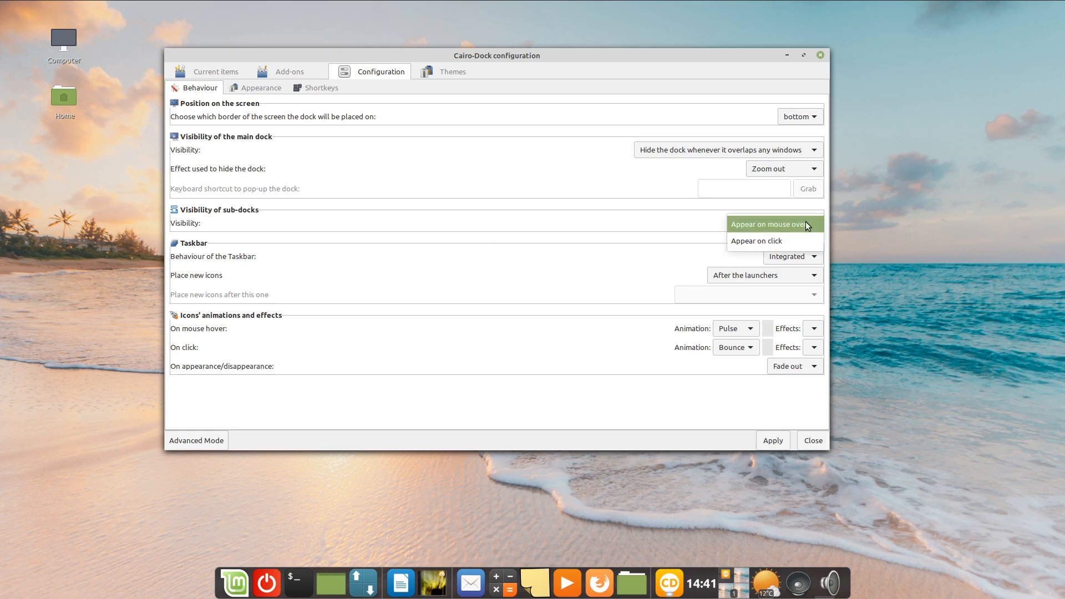
pyautogui.click(660, 220)
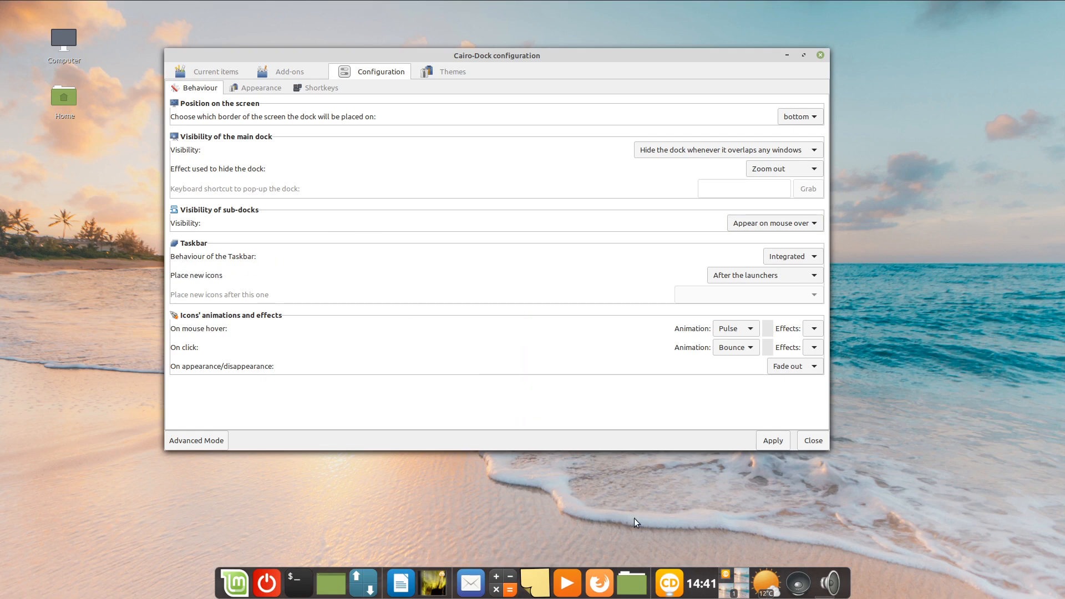
# Step: Open and minimise the Home folder through the Files dock icon, and compare the hidden panel's window list
pyautogui.click(632, 581)
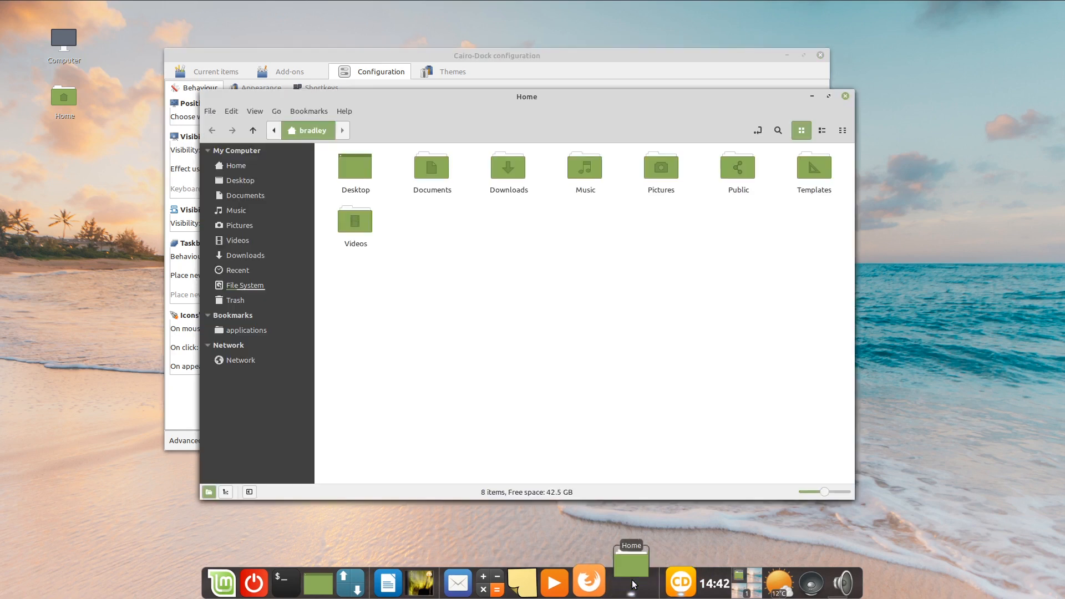
pyautogui.click(631, 578)
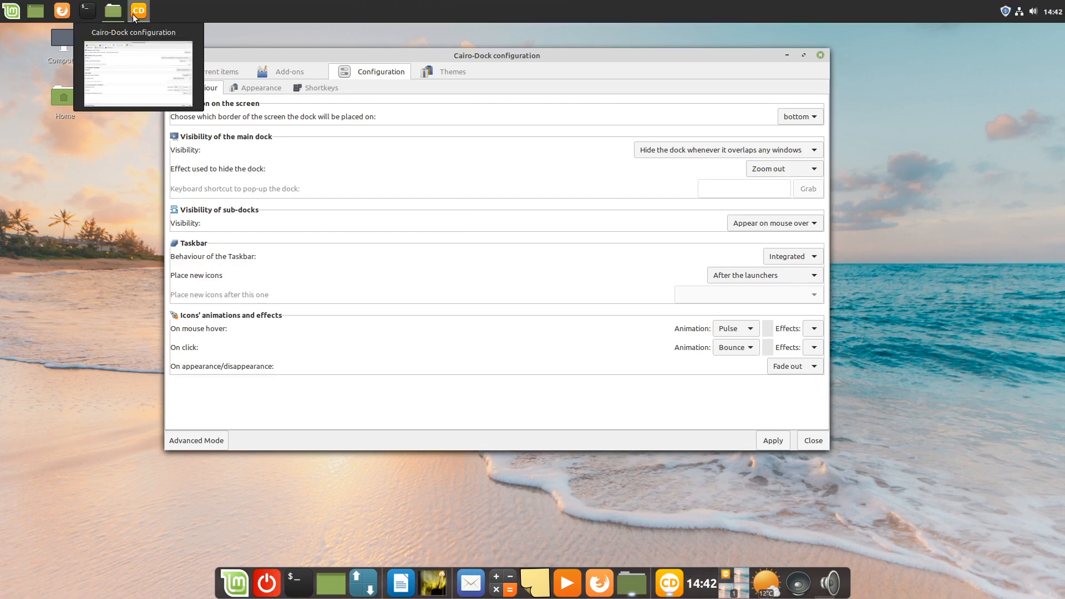
pyautogui.moveTo(121, 13)
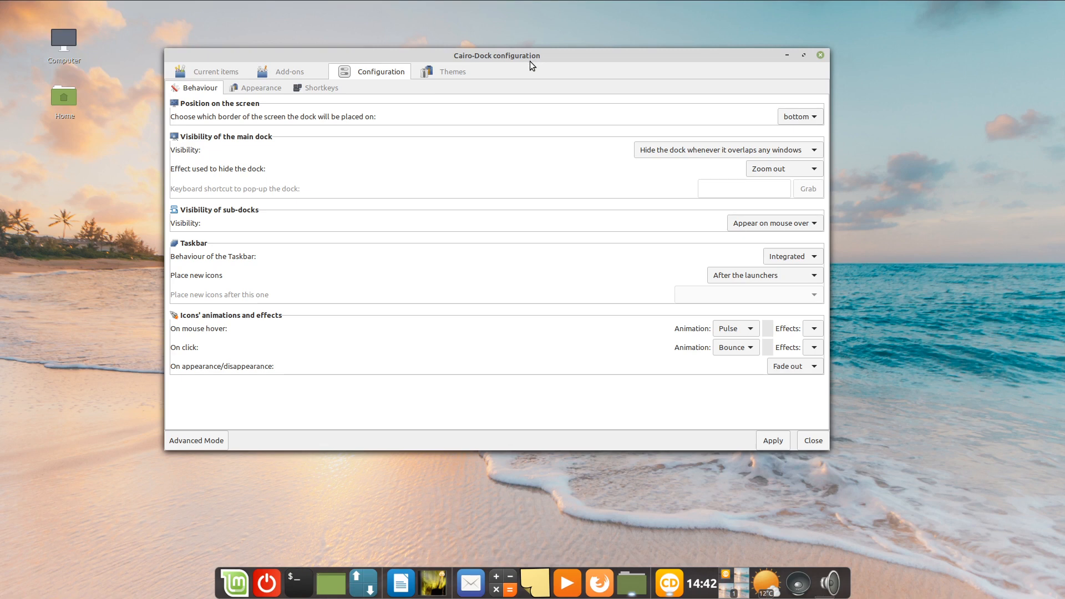
# Step: Set the behaviour of the taskbar to None and apply the change
pyautogui.click(800, 254)
pyautogui.click(796, 225)
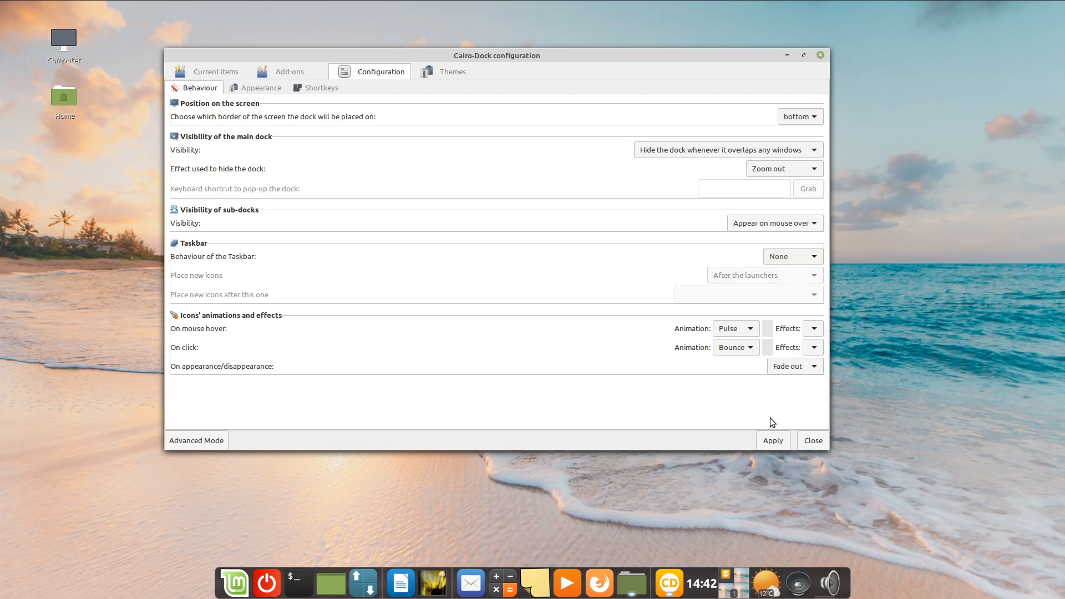
pyautogui.click(772, 441)
pyautogui.click(774, 440)
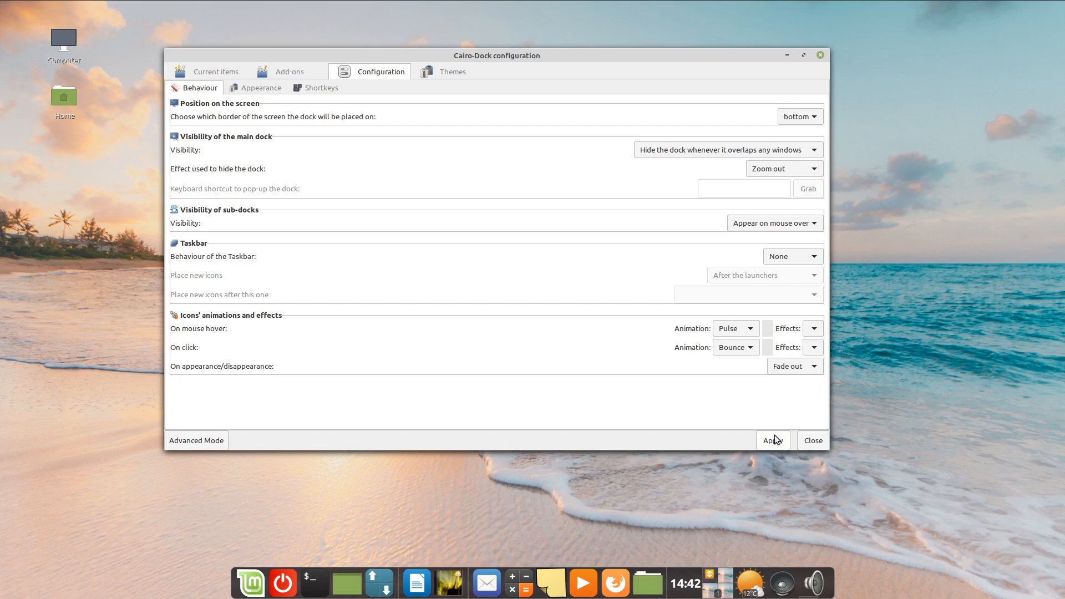
# Step: Set the behaviour of the taskbar to Minimalistic and try it by opening the Home folder from the dock
pyautogui.moveTo(331, 1)
pyautogui.click(781, 256)
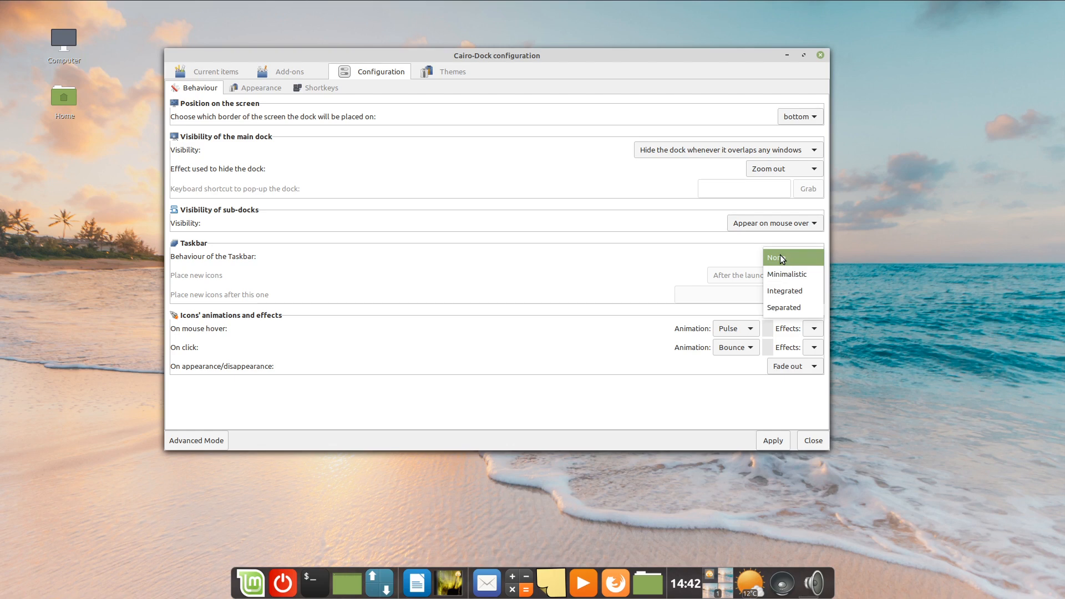
pyautogui.click(804, 270)
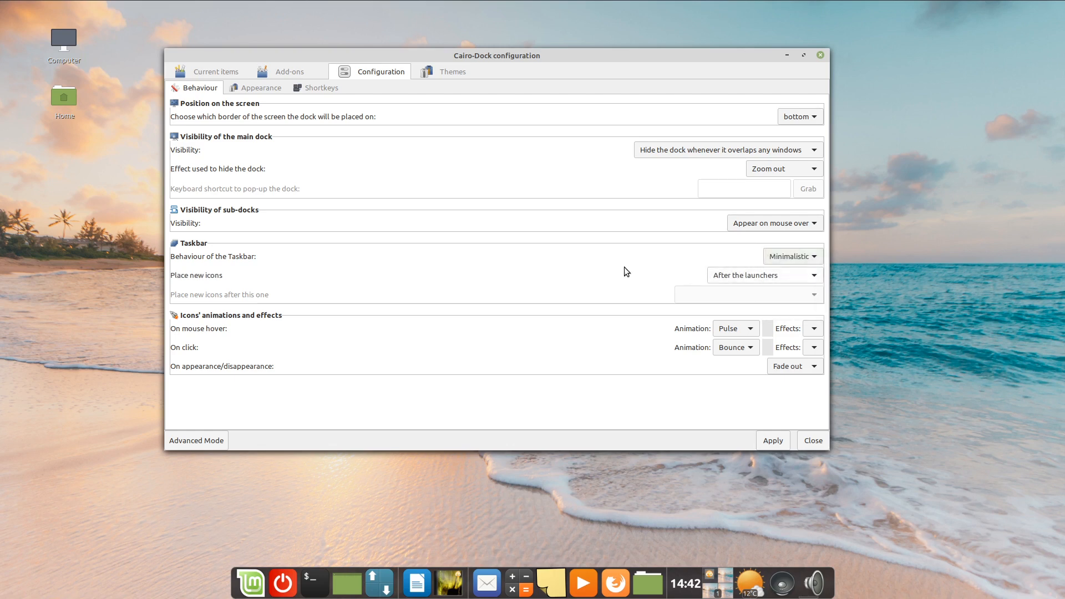
pyautogui.click(810, 256)
pyautogui.click(584, 276)
pyautogui.click(774, 441)
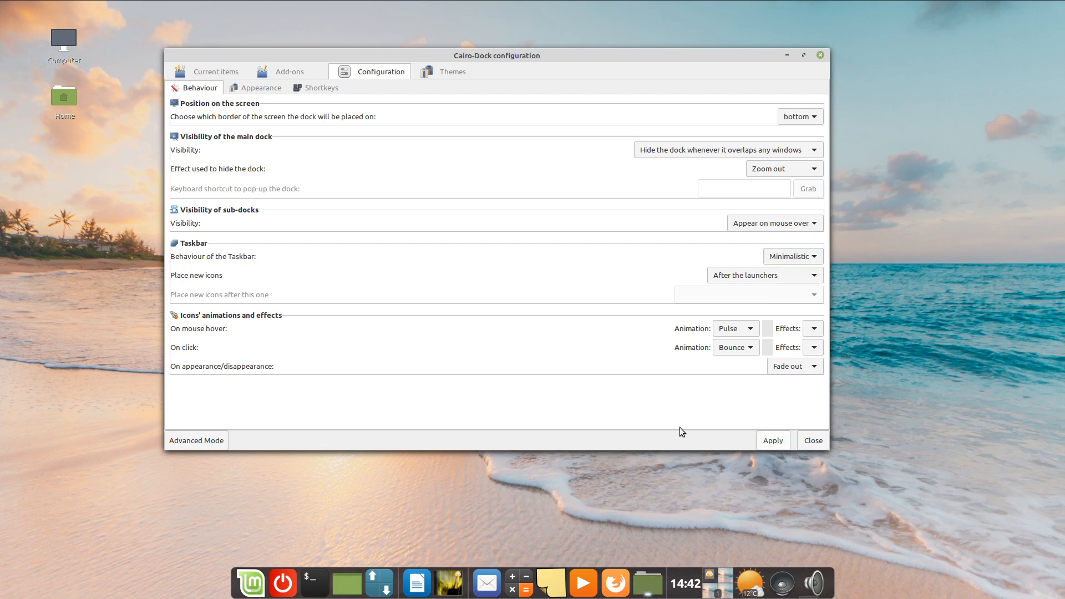
pyautogui.click(646, 582)
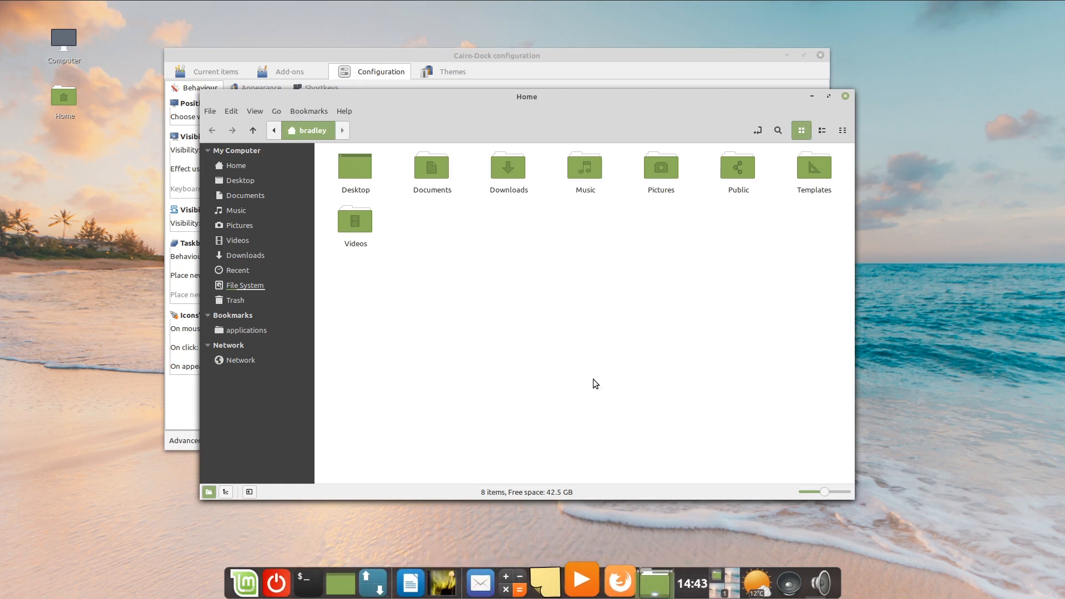
pyautogui.click(580, 57)
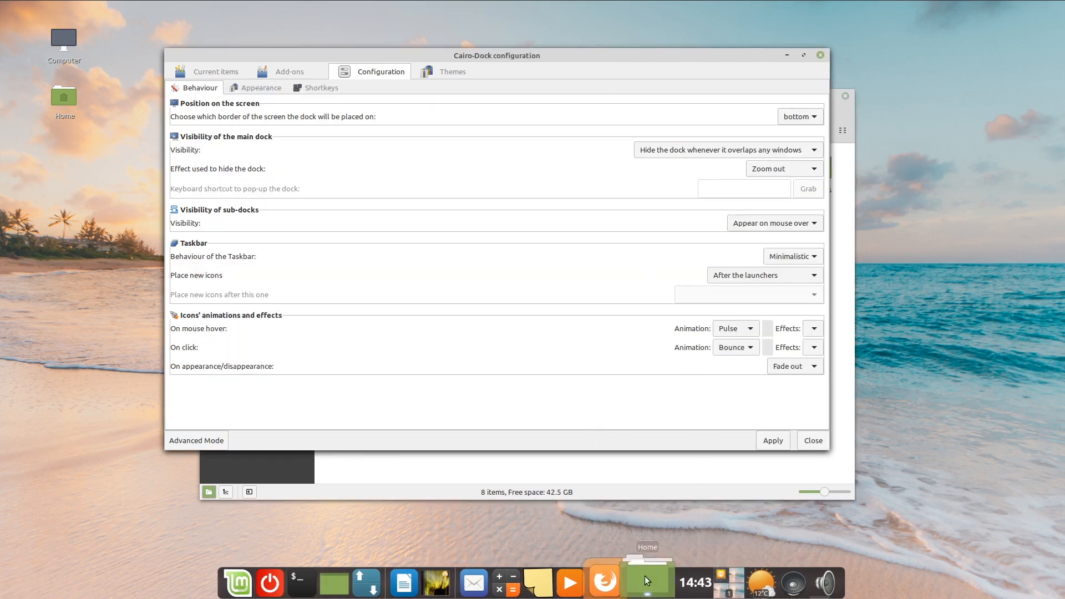
# Step: Set the behaviour of the taskbar to Integrated and apply the change
pyautogui.click(803, 258)
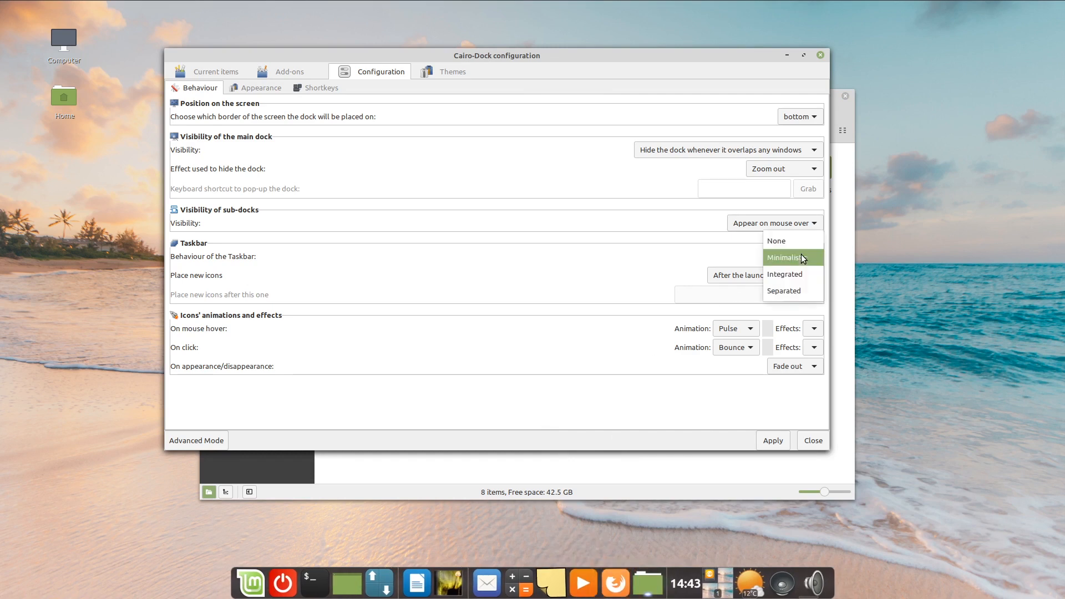
pyautogui.click(790, 274)
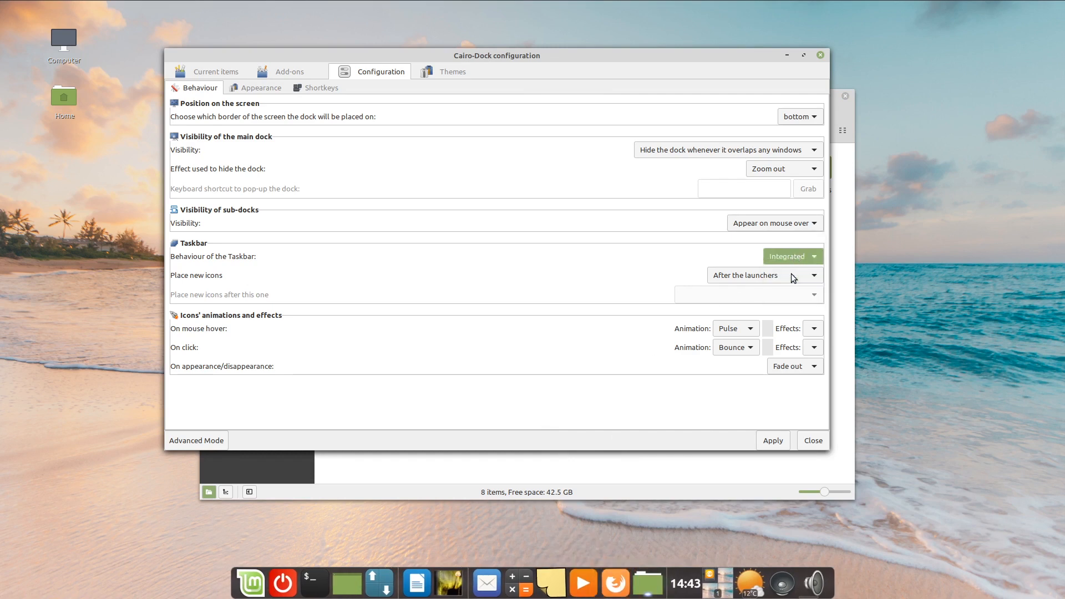
pyautogui.click(775, 440)
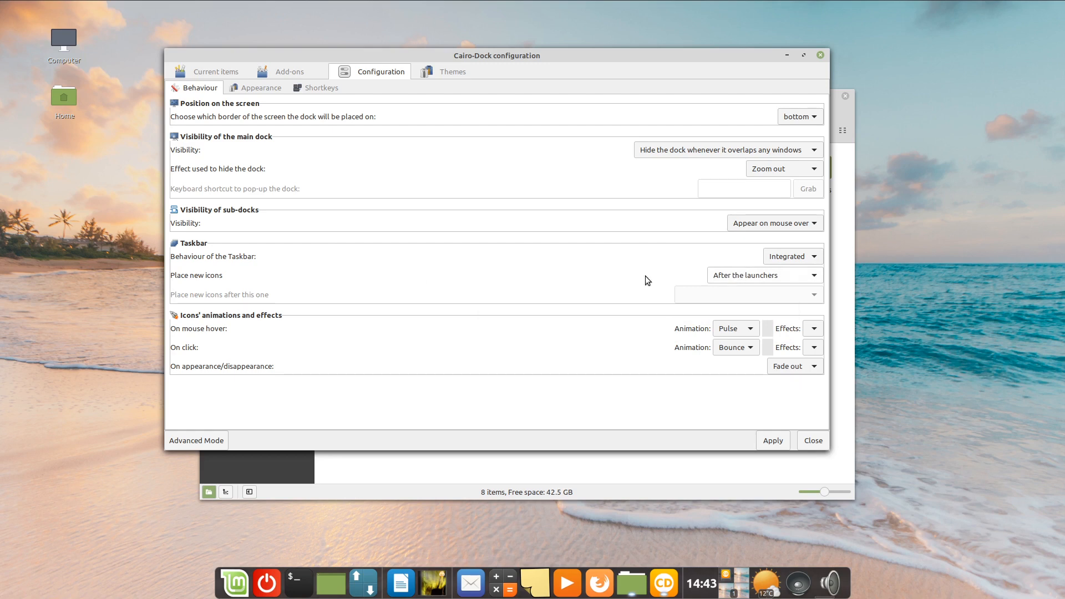
# Step: Enable the stack add-on from the Files category
pyautogui.click(282, 73)
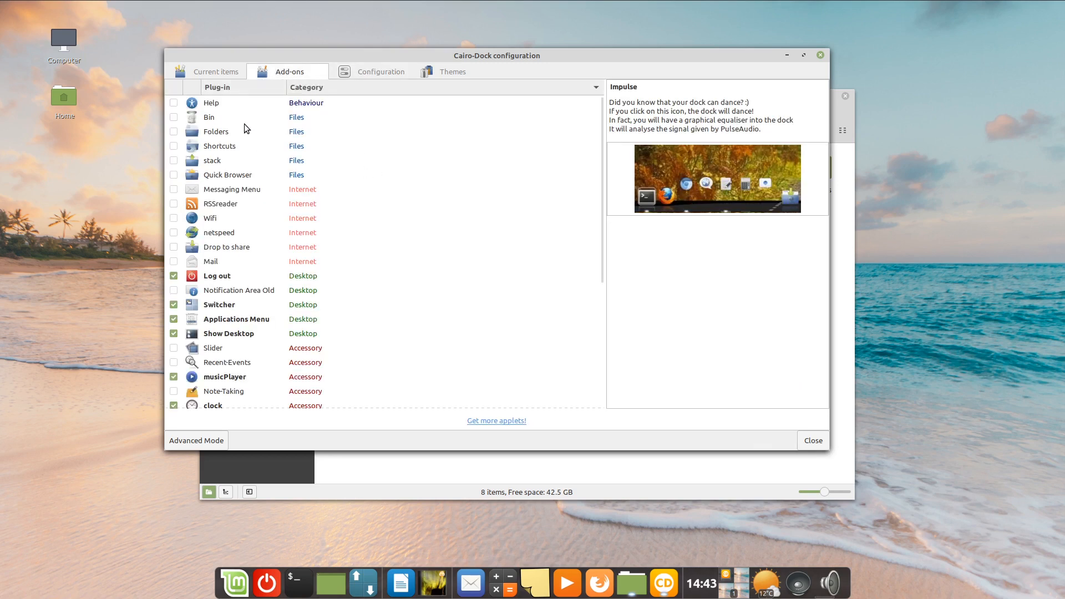
pyautogui.click(173, 160)
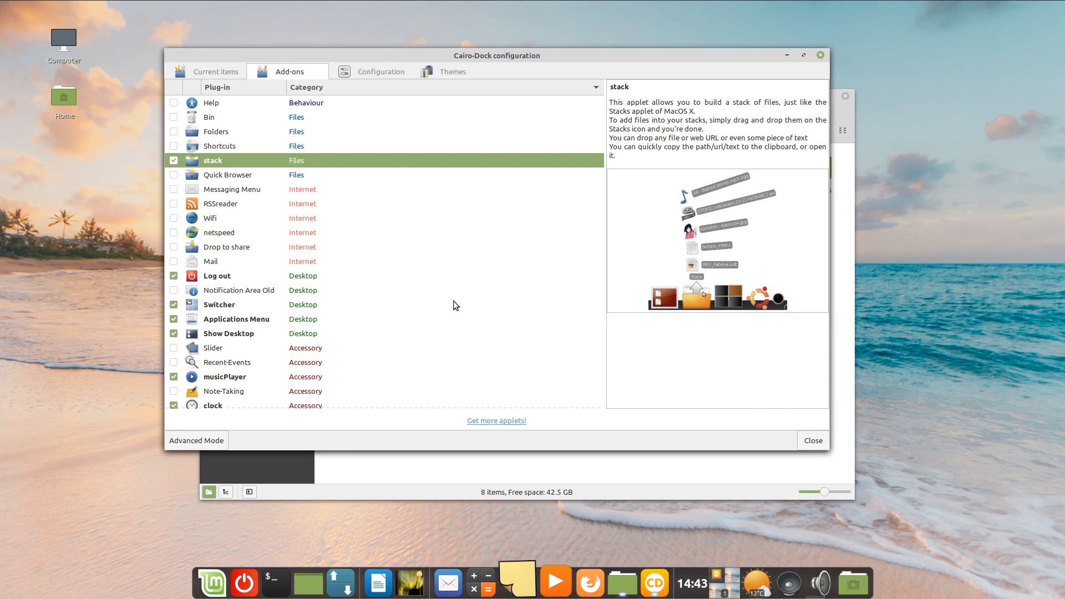
# Step: Return to the behaviour settings and try the taskbar by opening and minimising Calculator from the dock
pyautogui.click(370, 72)
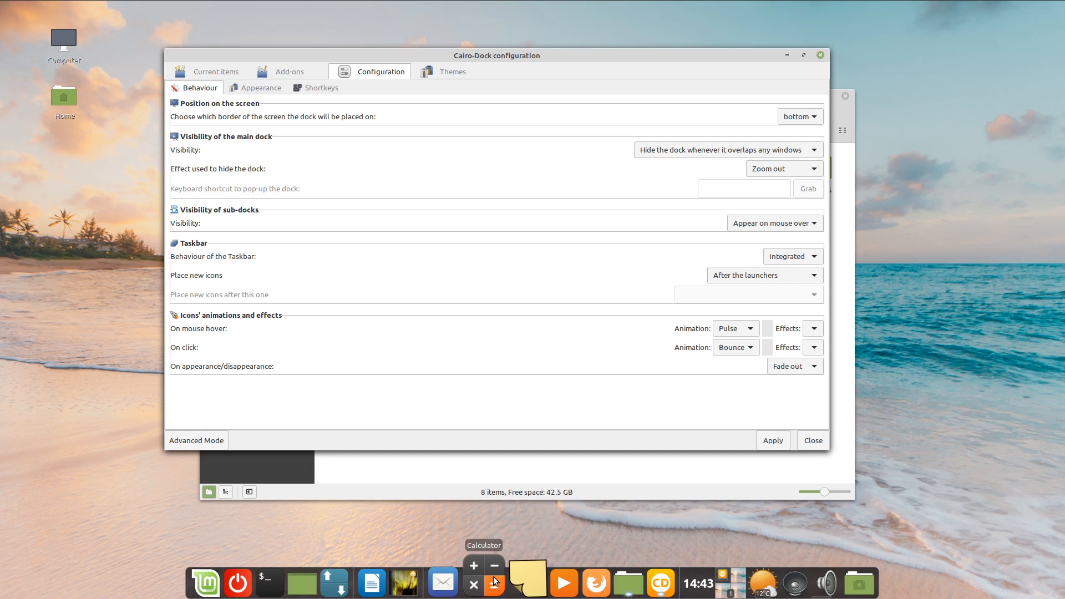
pyautogui.click(495, 580)
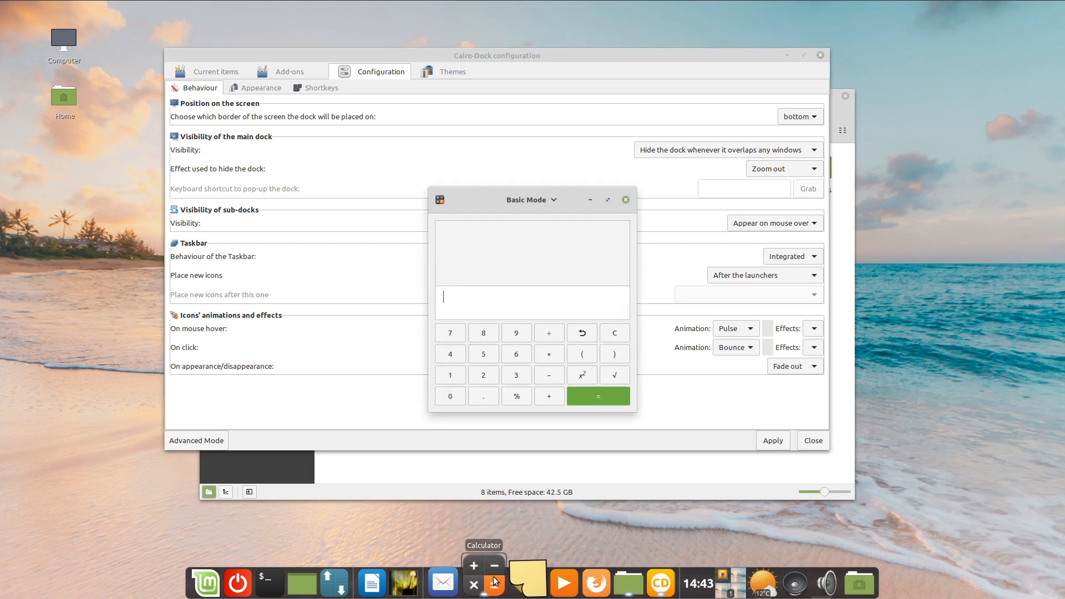
pyautogui.click(486, 576)
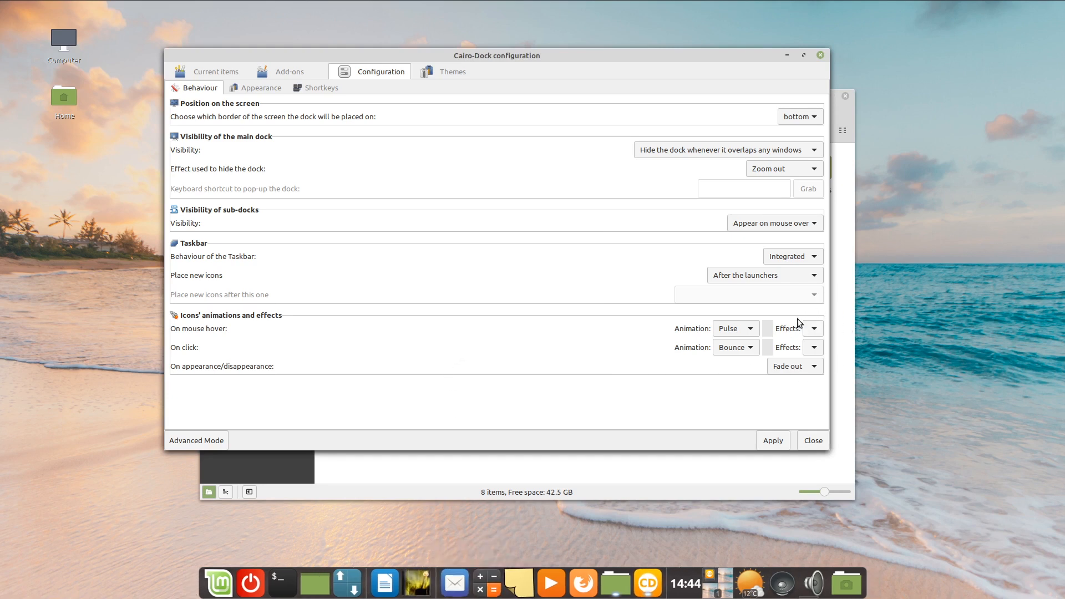
# Step: Set the icons' mouse-hover animation to Rotate and apply the change
pyautogui.click(751, 329)
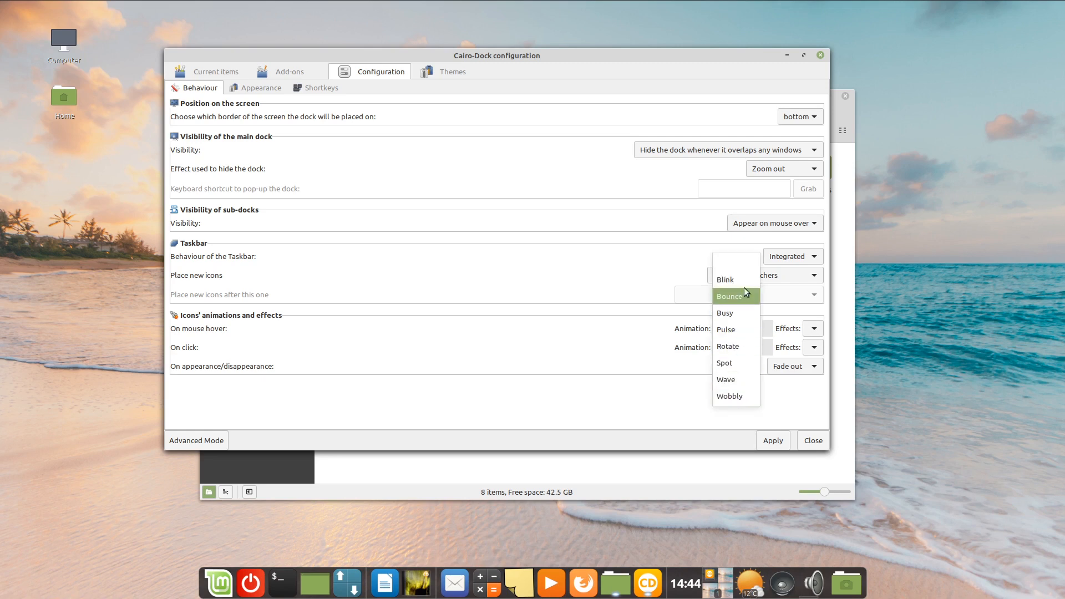
pyautogui.click(737, 345)
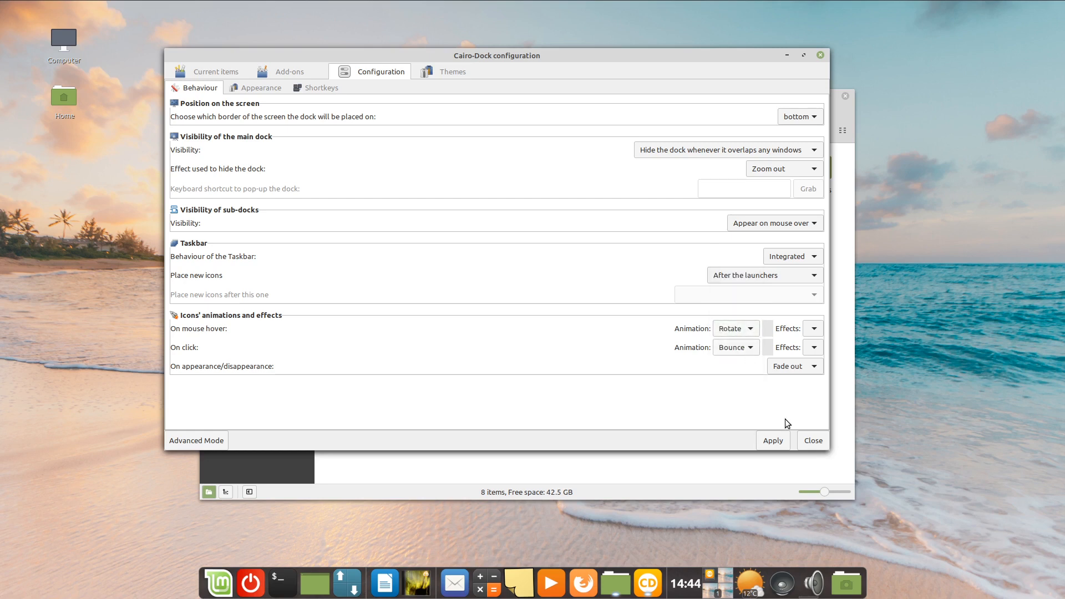
pyautogui.click(773, 441)
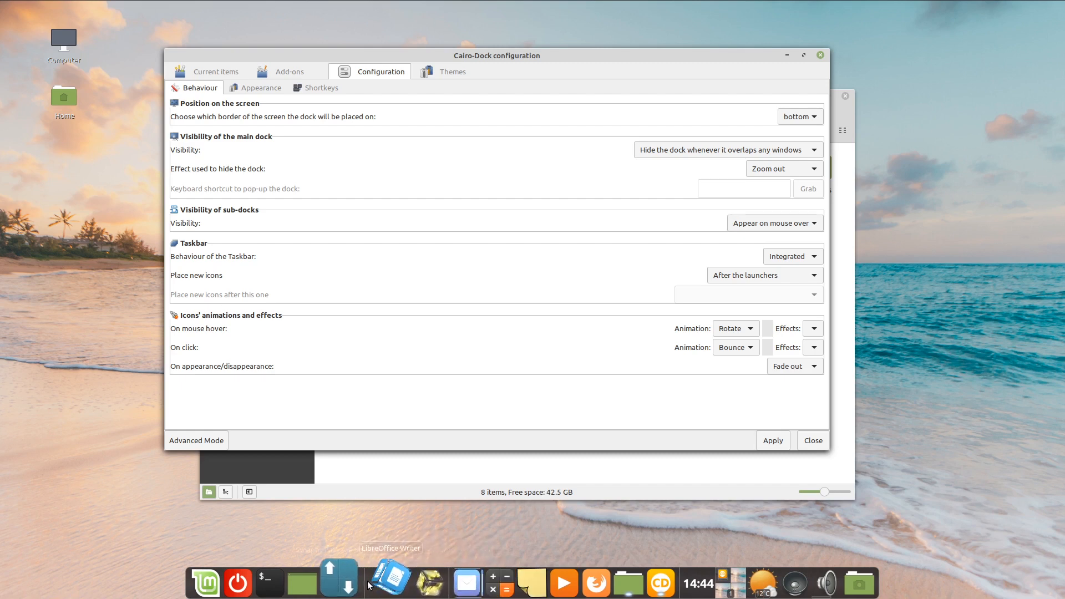
# Step: Set the icons' mouse-hover animation back to Pulse and apply the change
pyautogui.click(750, 330)
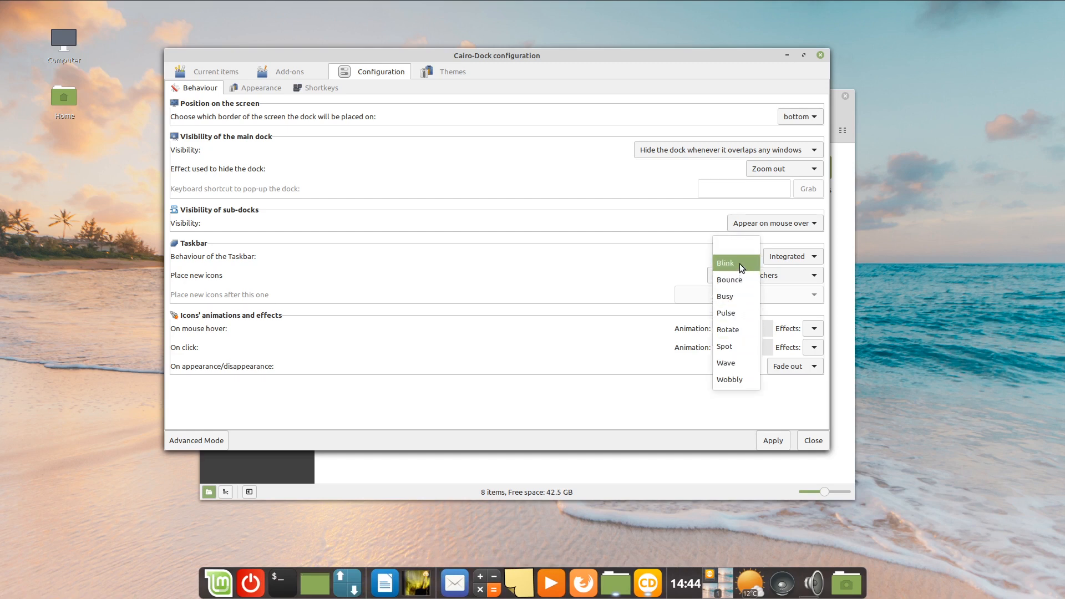
pyautogui.click(747, 314)
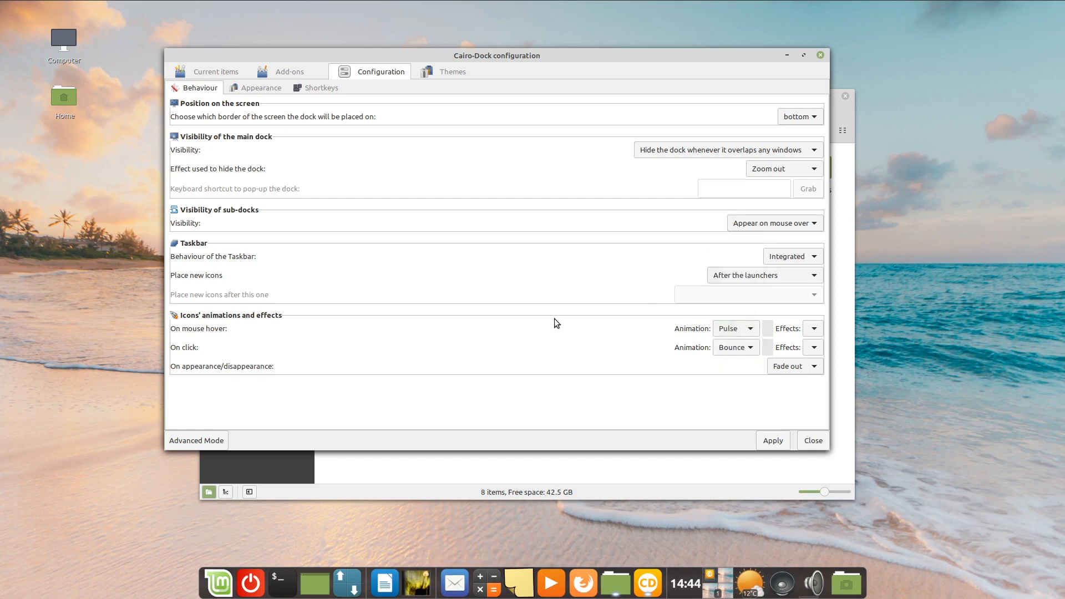
pyautogui.click(774, 433)
# Step: Minimise the Home window from the dock and switch the dock configuration to advanced mode, moving its window towards the centre of the desktop
pyautogui.click(611, 584)
pyautogui.click(611, 584)
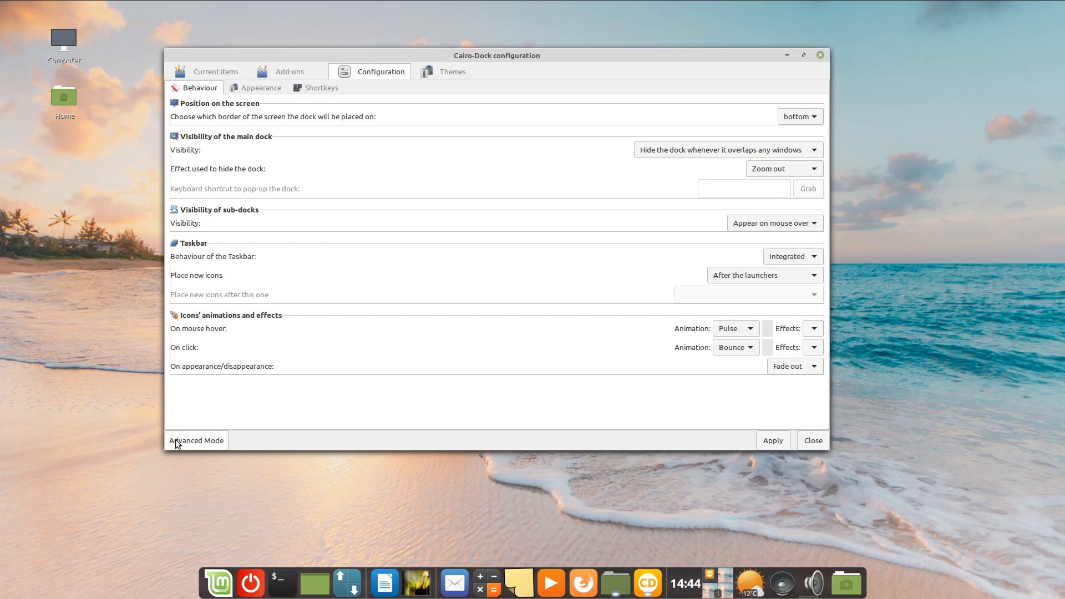
pyautogui.click(219, 440)
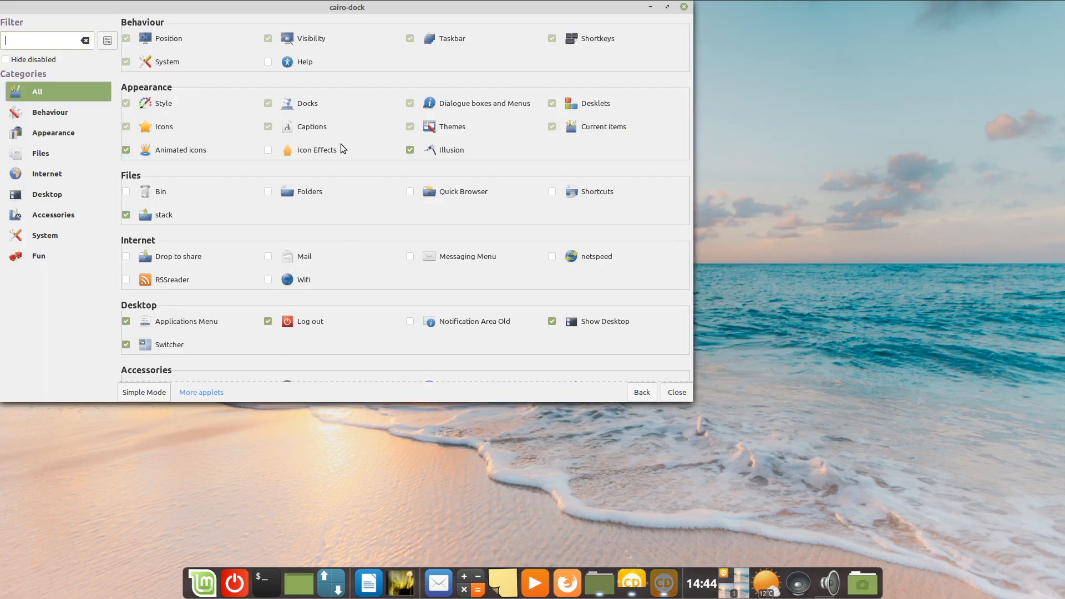
pyautogui.moveTo(367, 10); pyautogui.dragTo(526, 55)
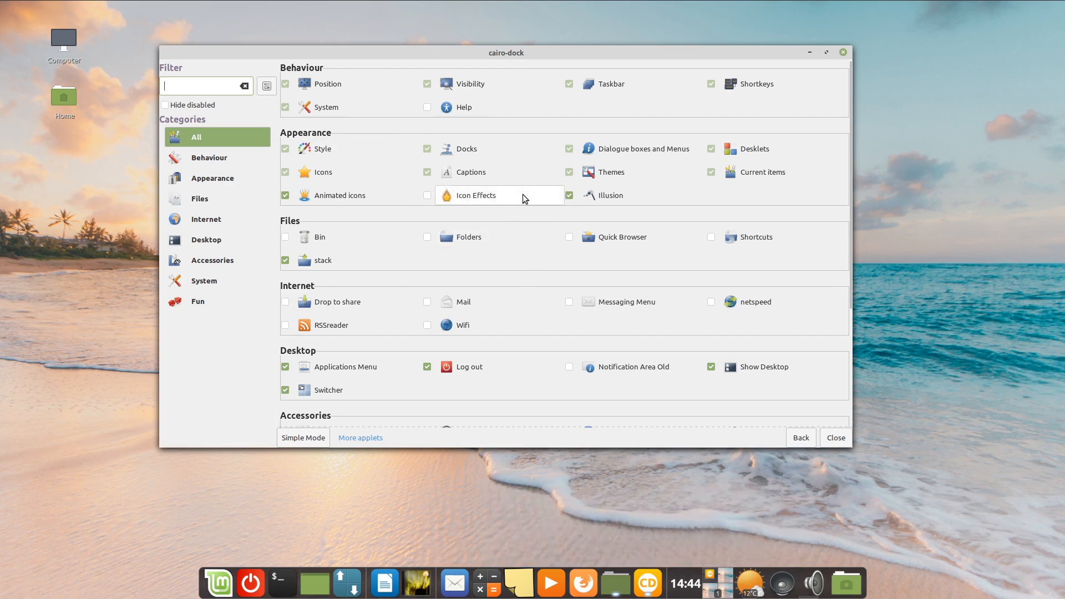
# Step: Examine the Icon Effects module's description and settings, and return to the list of all modules
pyautogui.moveTo(523, 197)
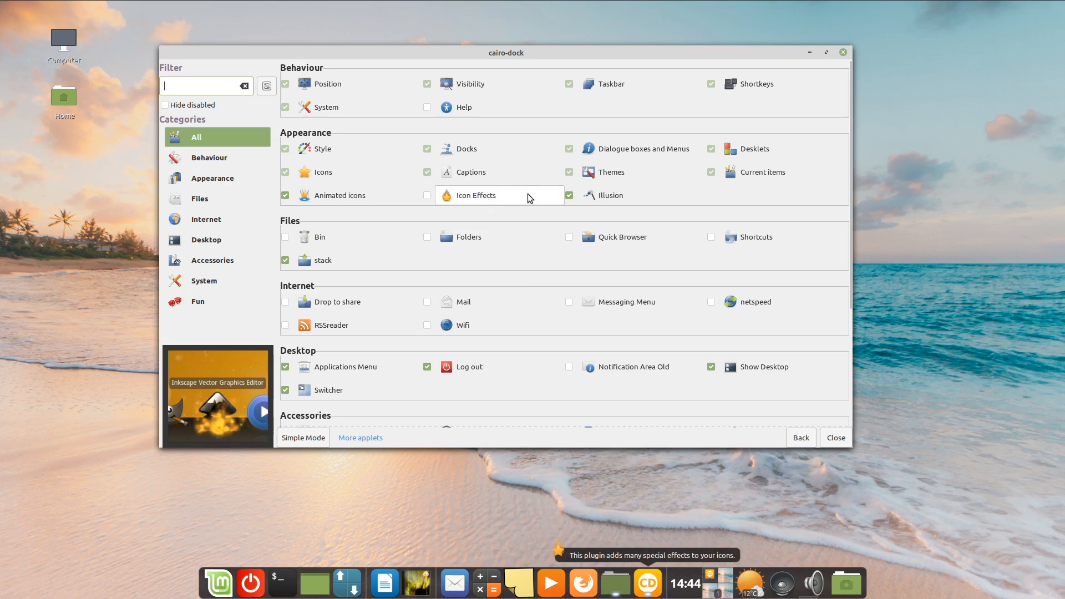
pyautogui.click(527, 197)
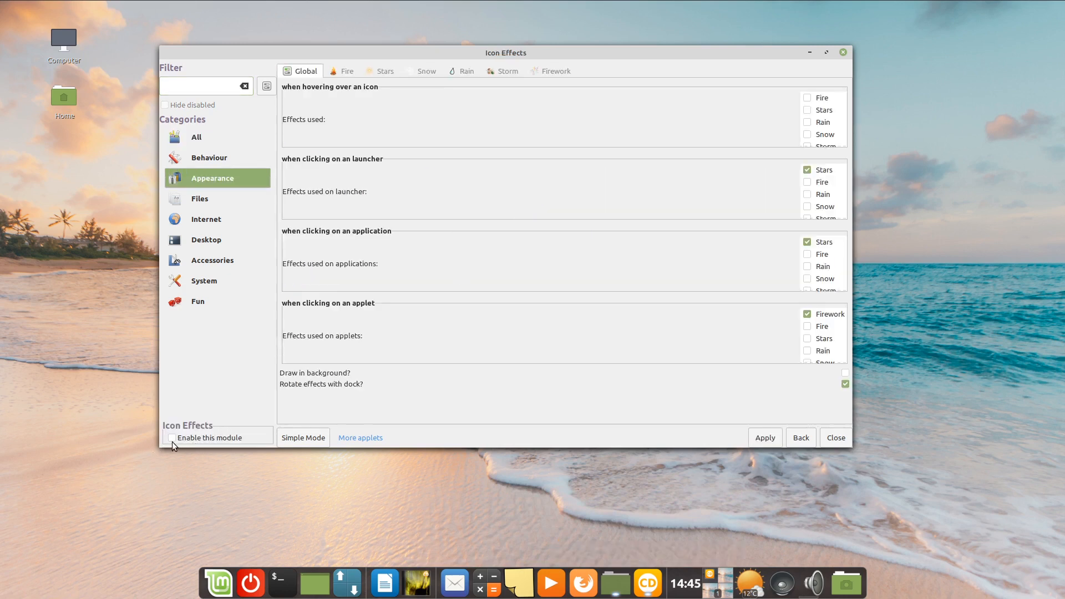
pyautogui.click(208, 137)
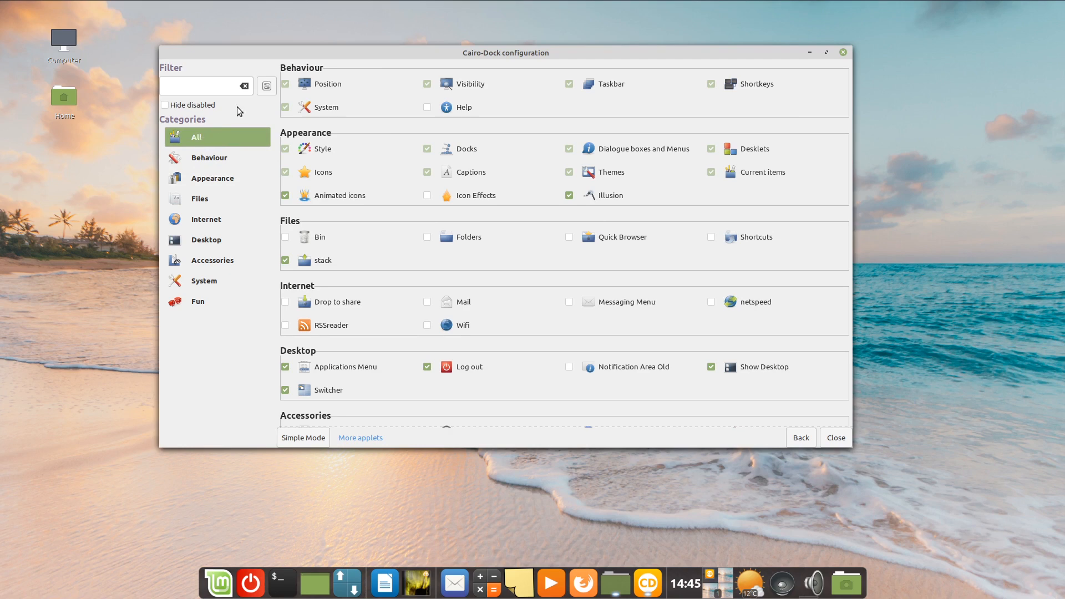
# Step: Enable the Icon Effects module in the Appearance category and return to simple mode with the window moved towards the desktop's centre
pyautogui.click(204, 182)
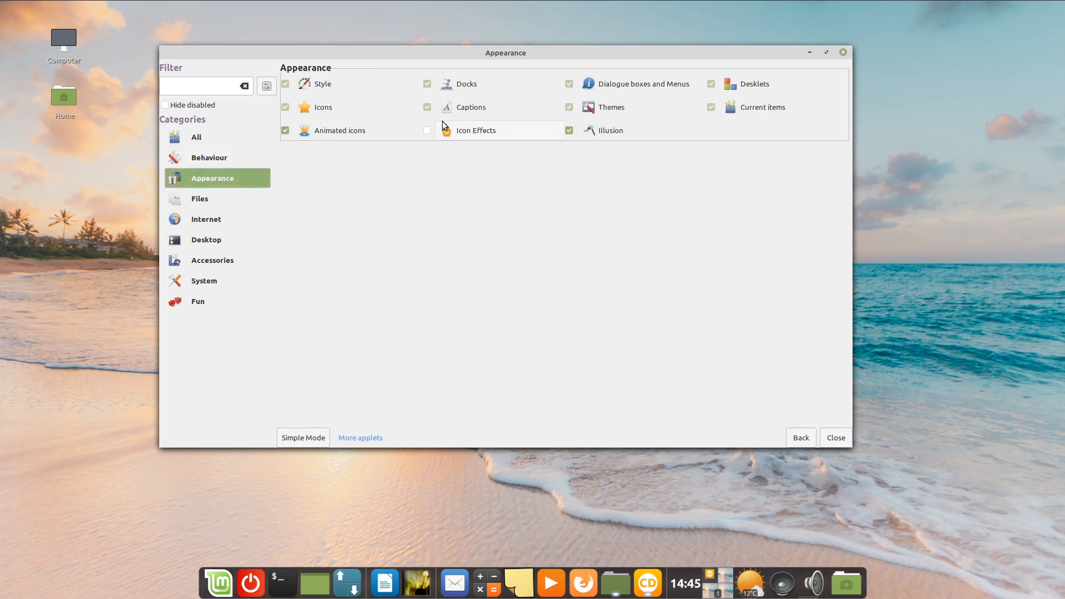
pyautogui.click(426, 131)
pyautogui.click(492, 131)
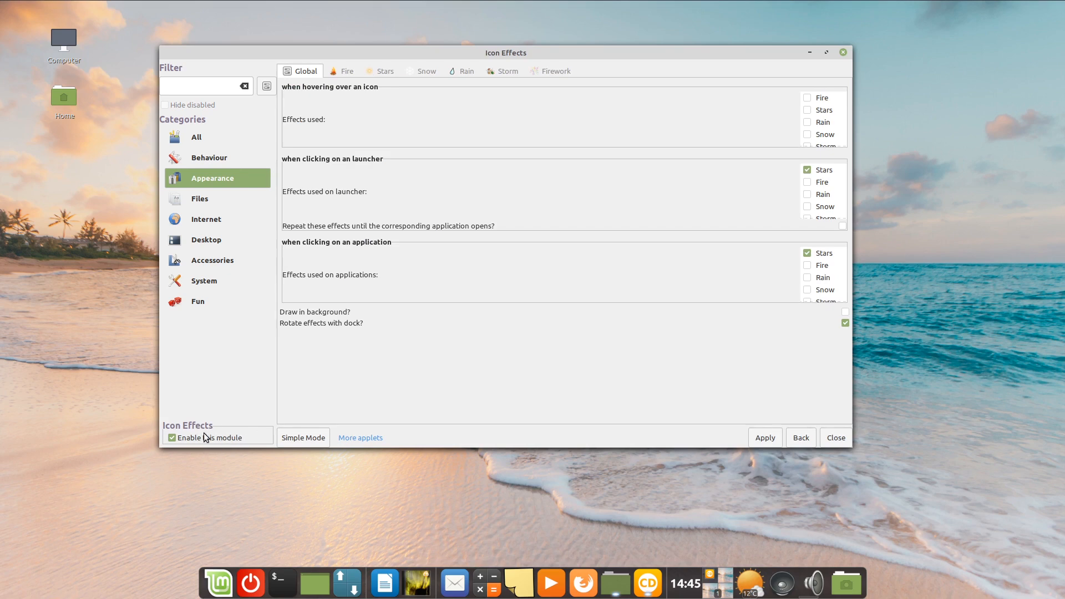
pyautogui.click(314, 438)
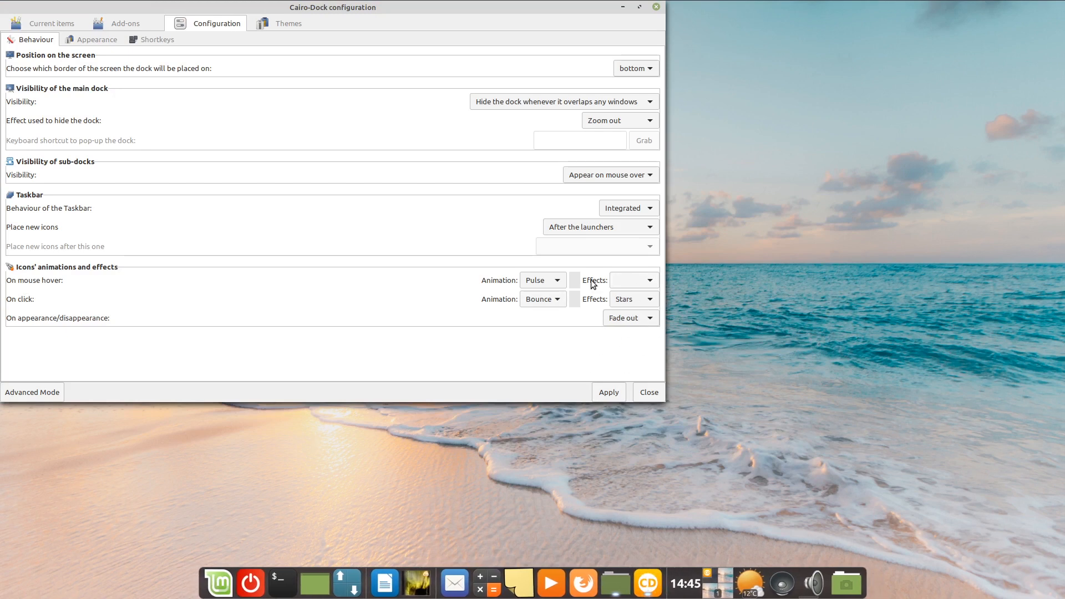
pyautogui.moveTo(393, 10); pyautogui.dragTo(578, 51)
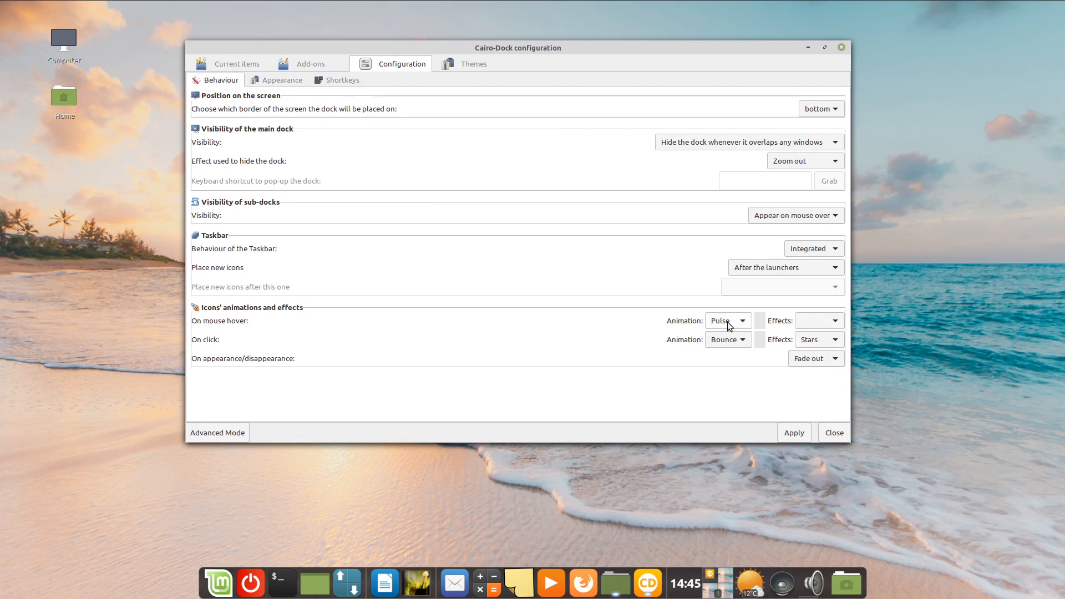
# Step: Set the icons' mouse-hover effect to Fire and open Calculator from the dock to try the icon effects
pyautogui.click(836, 320)
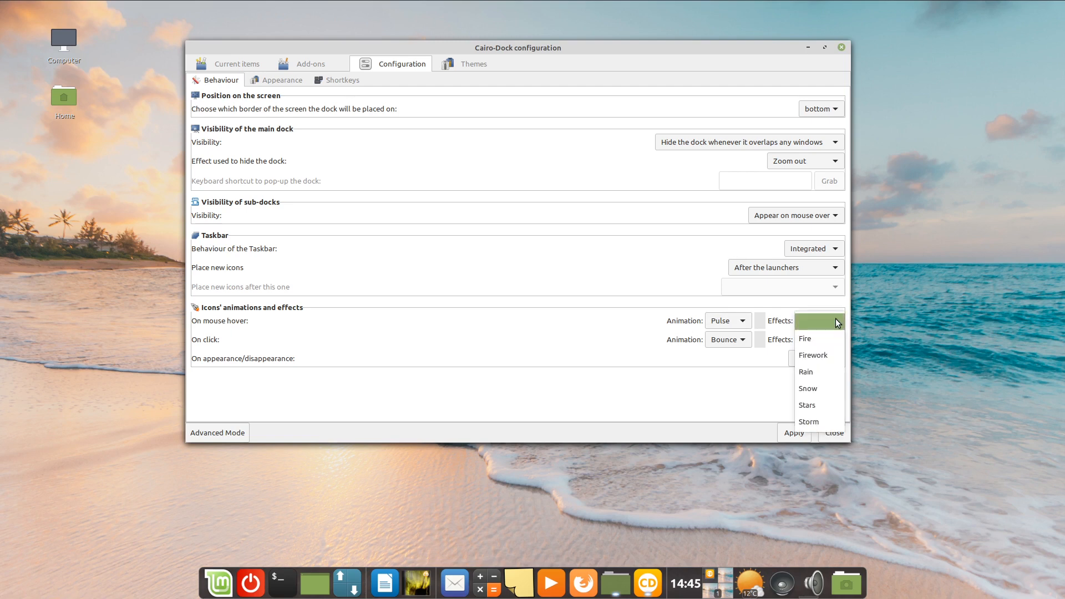
pyautogui.click(826, 338)
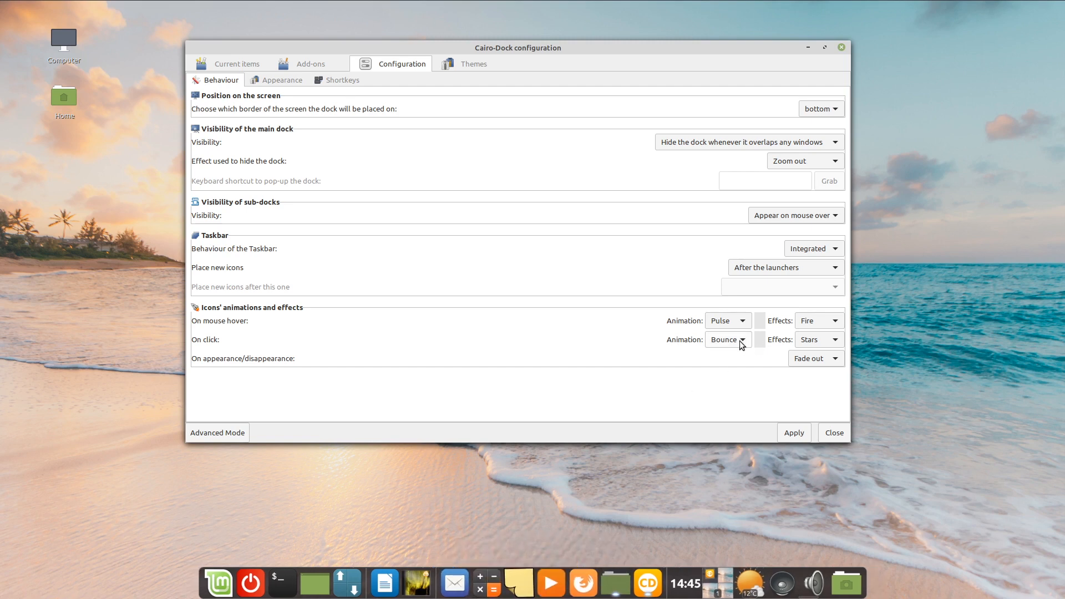
pyautogui.click(485, 588)
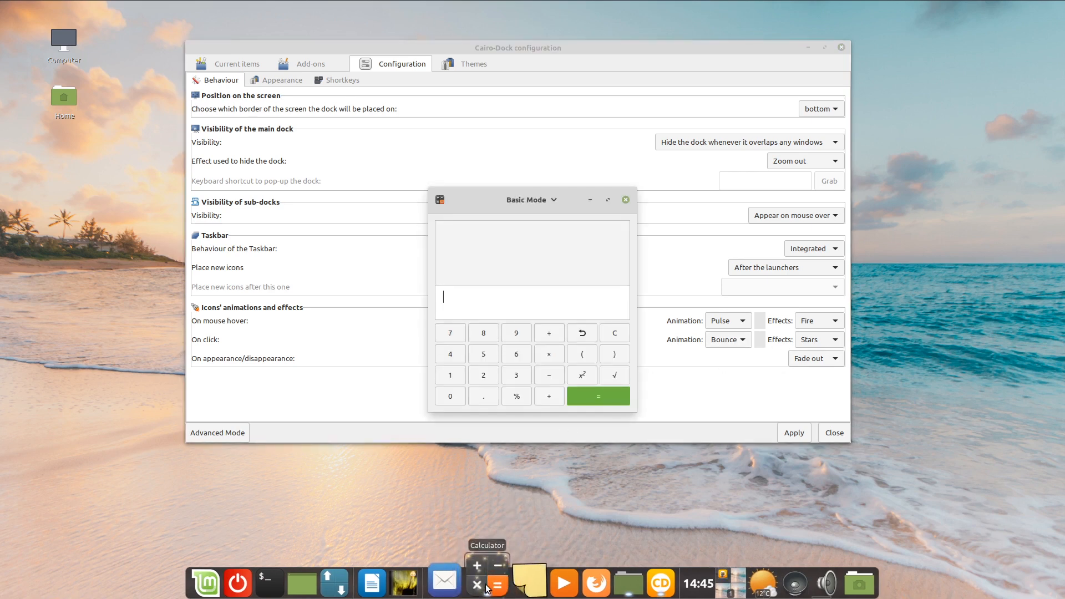
# Step: Set the icons' on-click effect to Snow and try it by opening and minimising Calculator from the dock
pyautogui.click(835, 340)
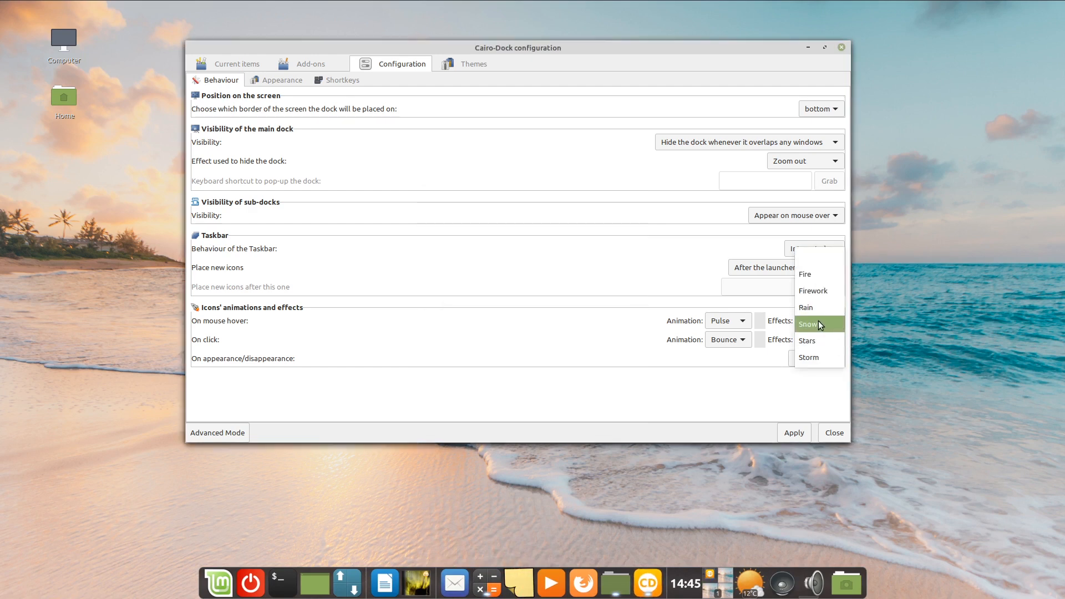
pyautogui.click(820, 325)
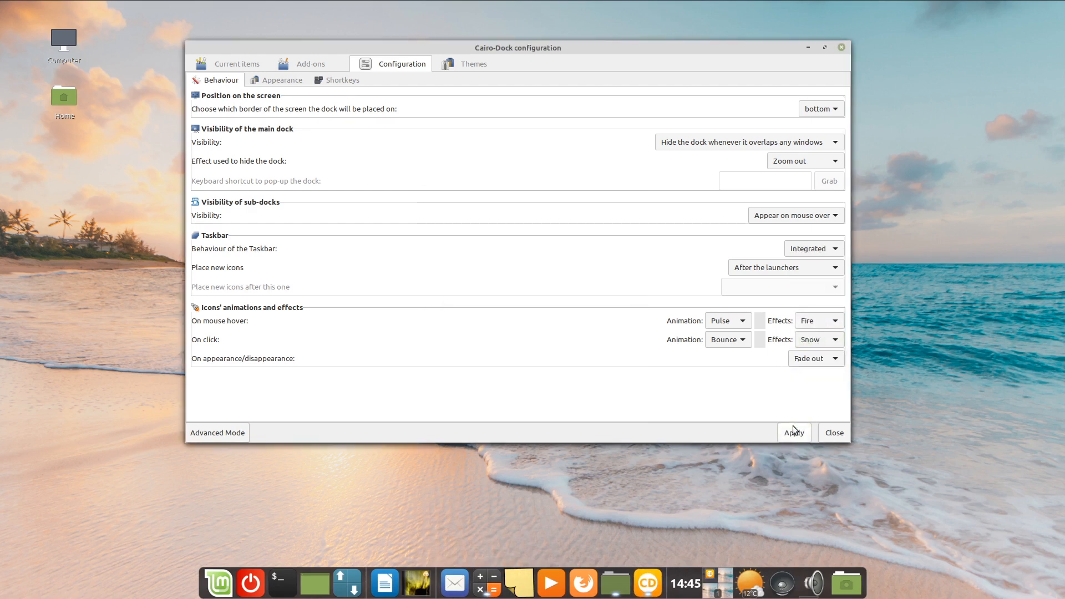
pyautogui.click(486, 588)
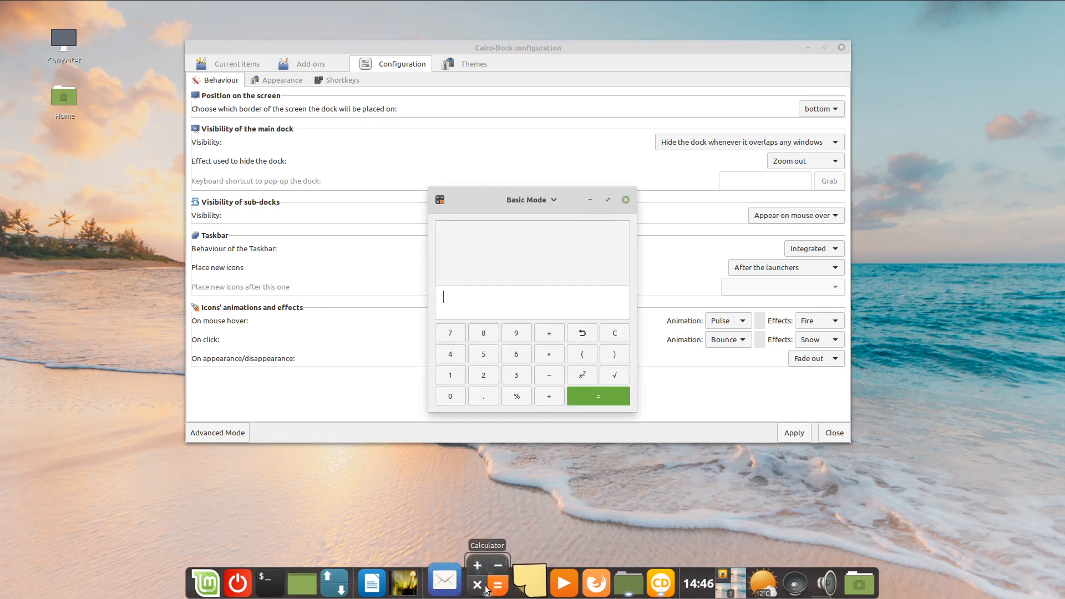
pyautogui.click(486, 587)
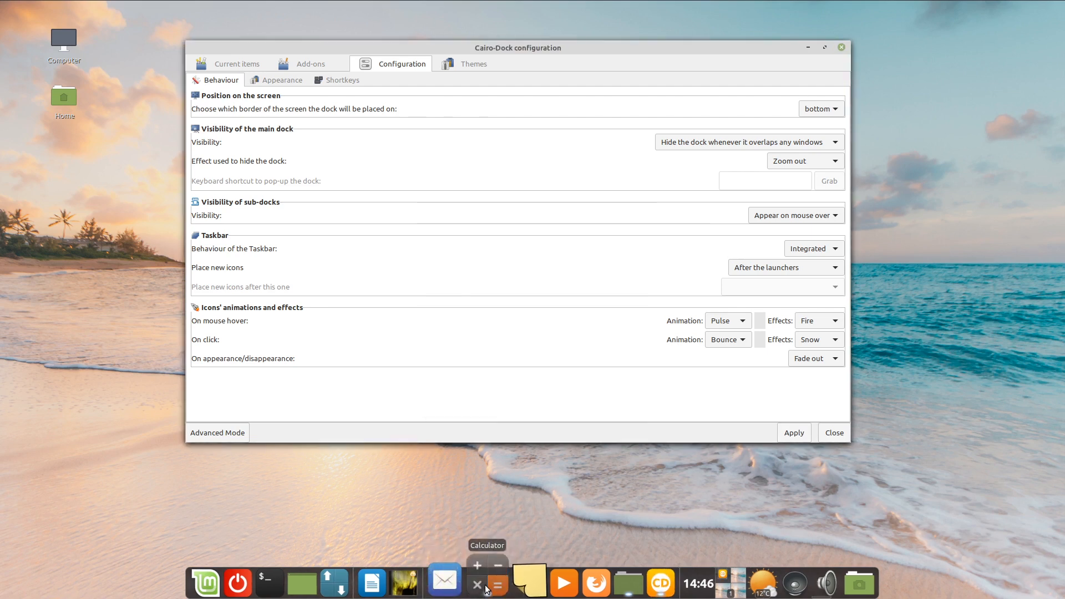
# Step: Open Calculator from the dock once more to try the hover and click effects, and close it
pyautogui.click(486, 588)
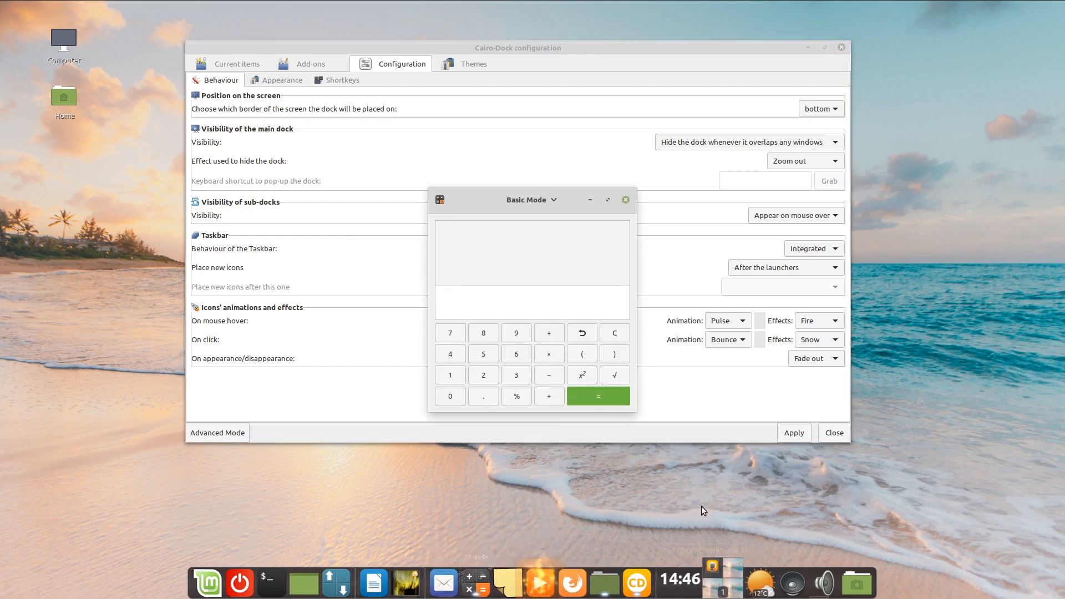
pyautogui.click(624, 200)
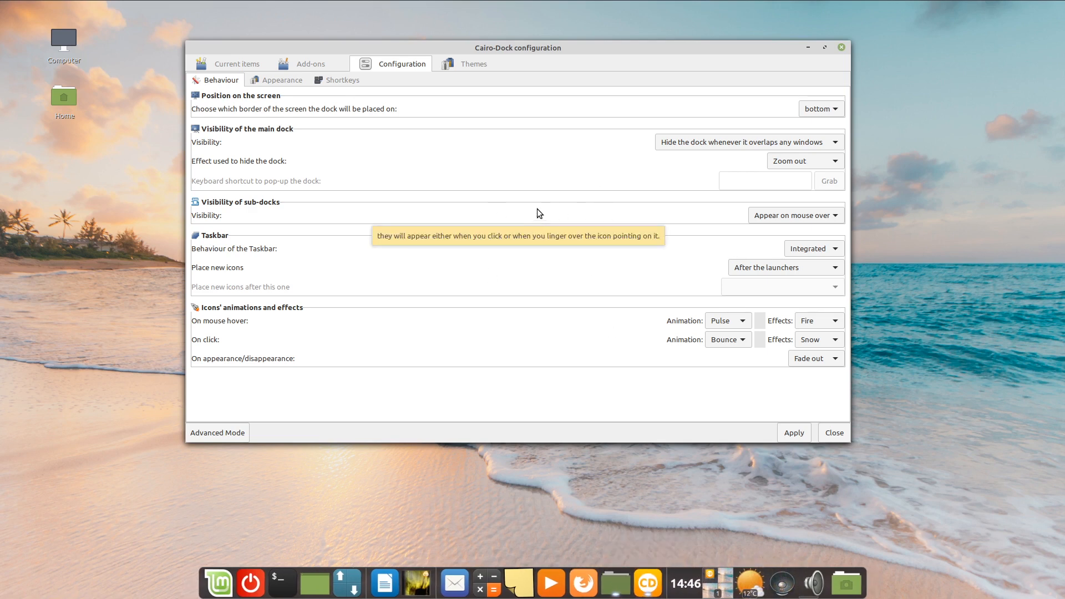
pyautogui.rightClick(650, 579)
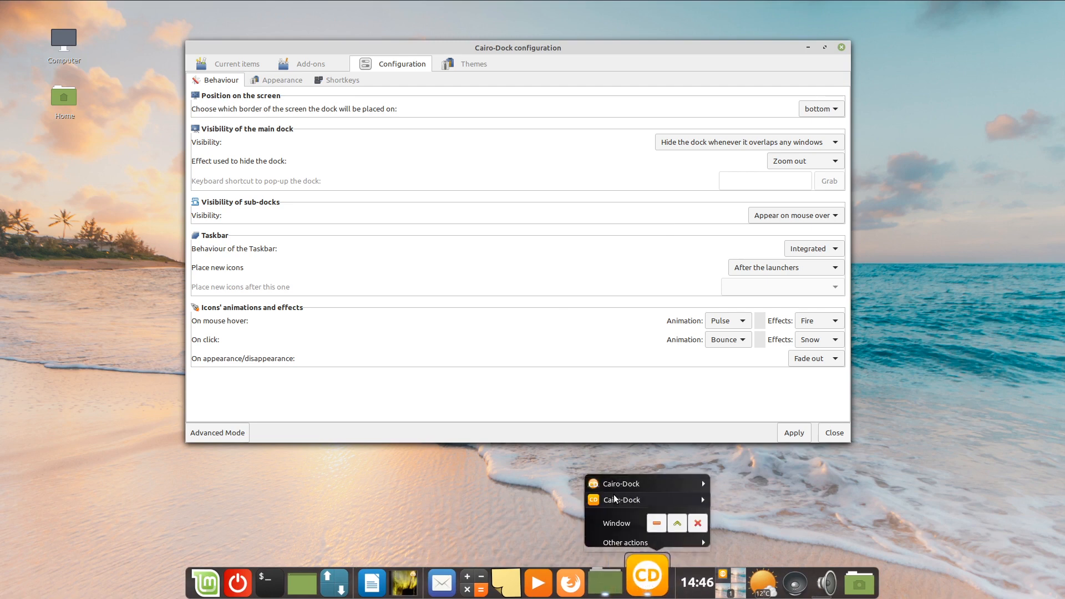
pyautogui.moveTo(619, 499)
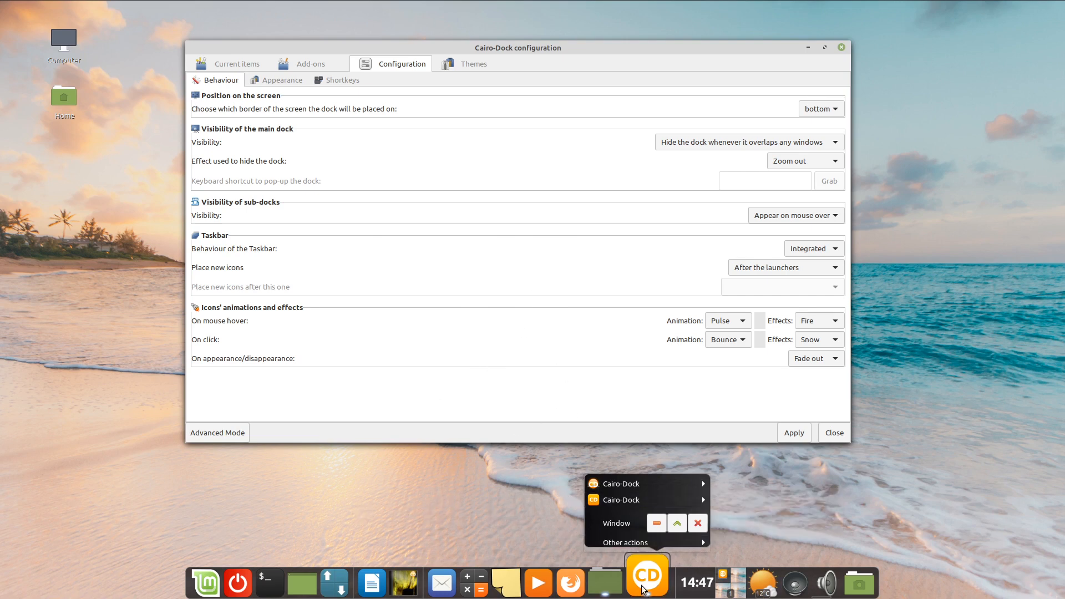
pyautogui.click(408, 506)
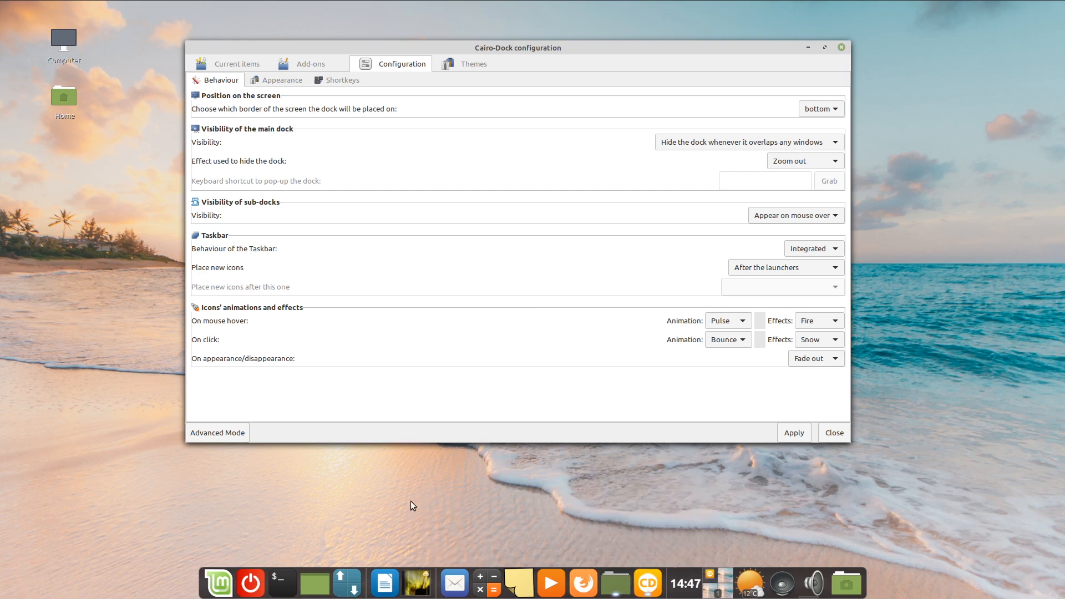
# Step: Add a Cairo-Dock launcher from the bookmarked applications folder beside Calculator on the dock, and close the file manager and configuration windows
pyautogui.click(616, 581)
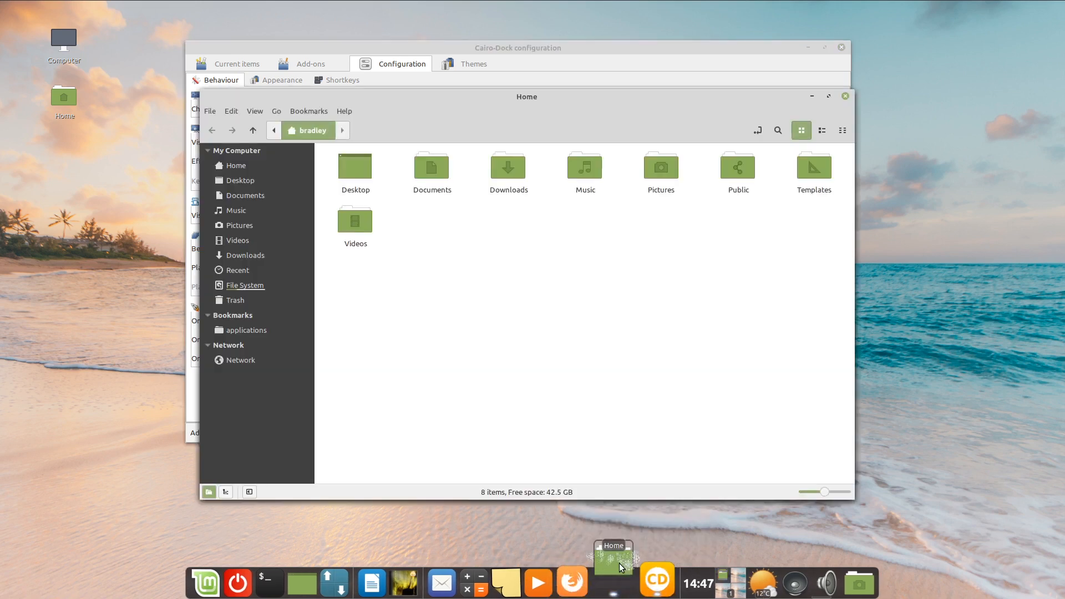
pyautogui.click(259, 331)
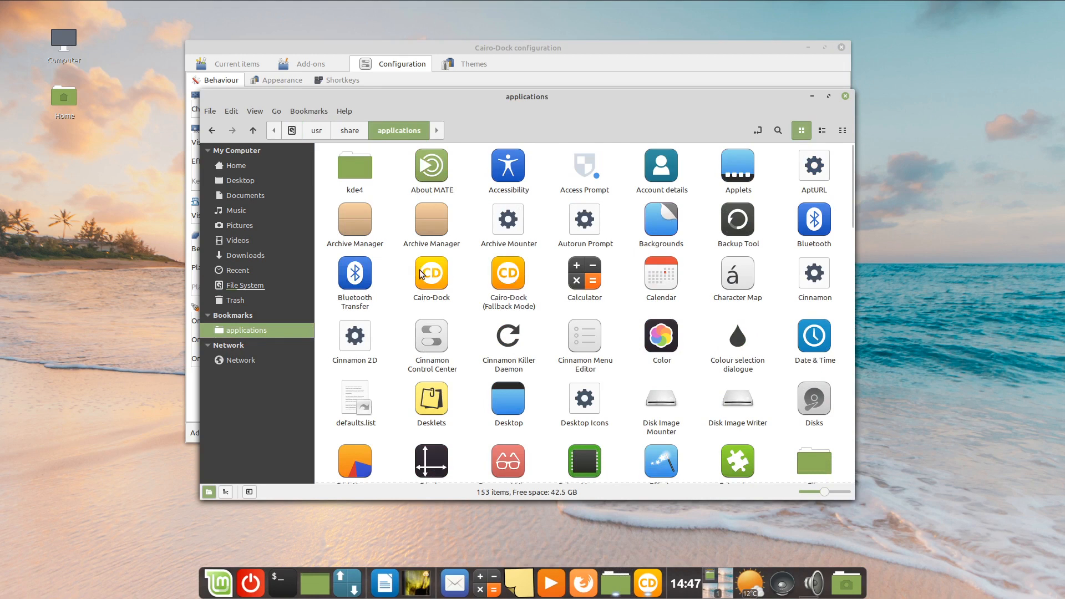
pyautogui.moveTo(420, 272); pyautogui.dragTo(505, 572)
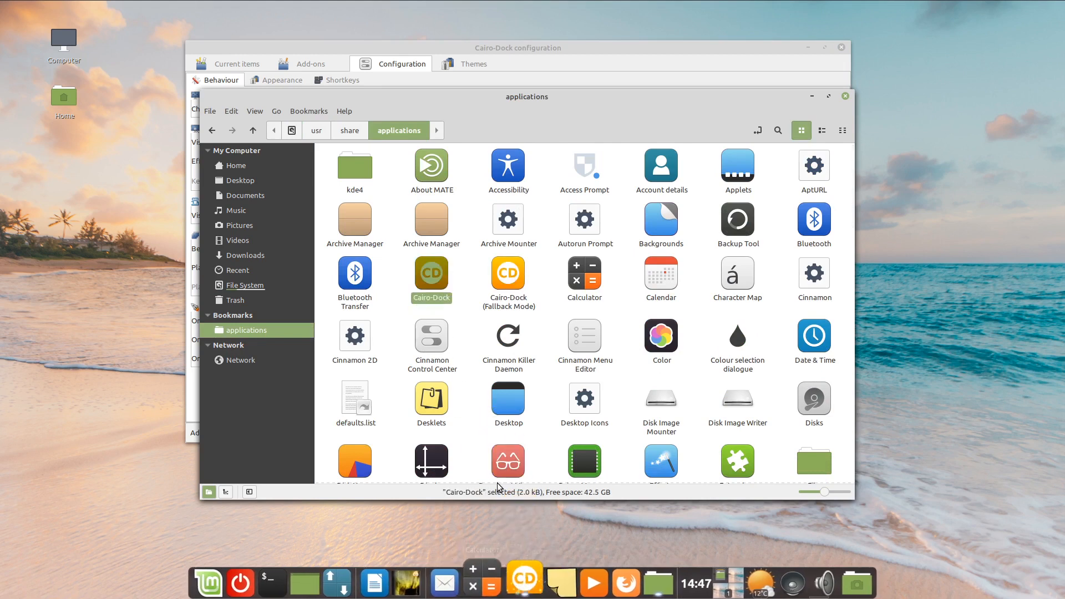
pyautogui.click(844, 97)
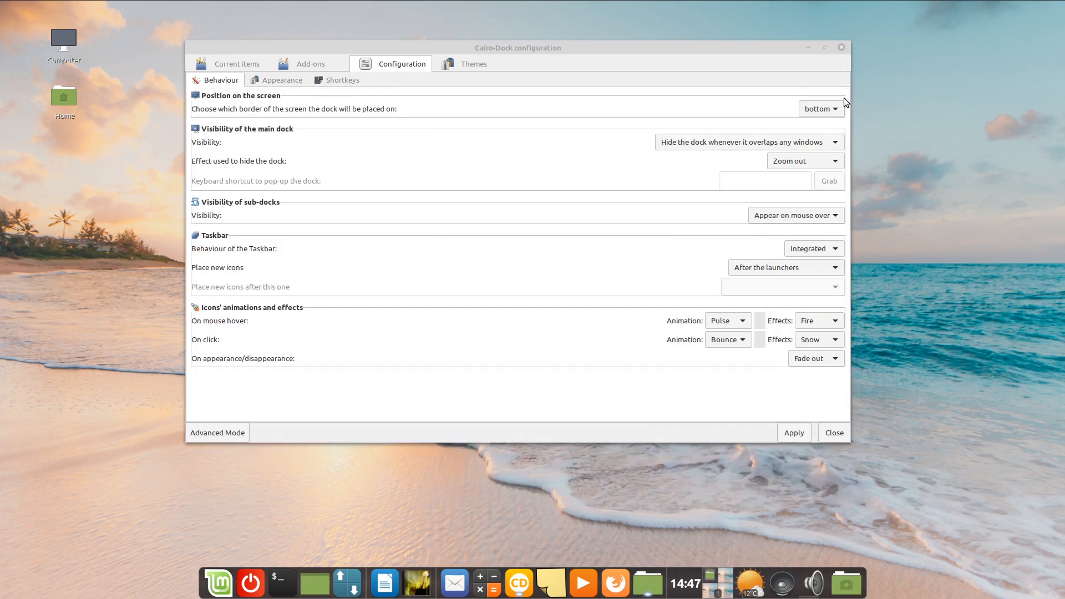
pyautogui.click(839, 45)
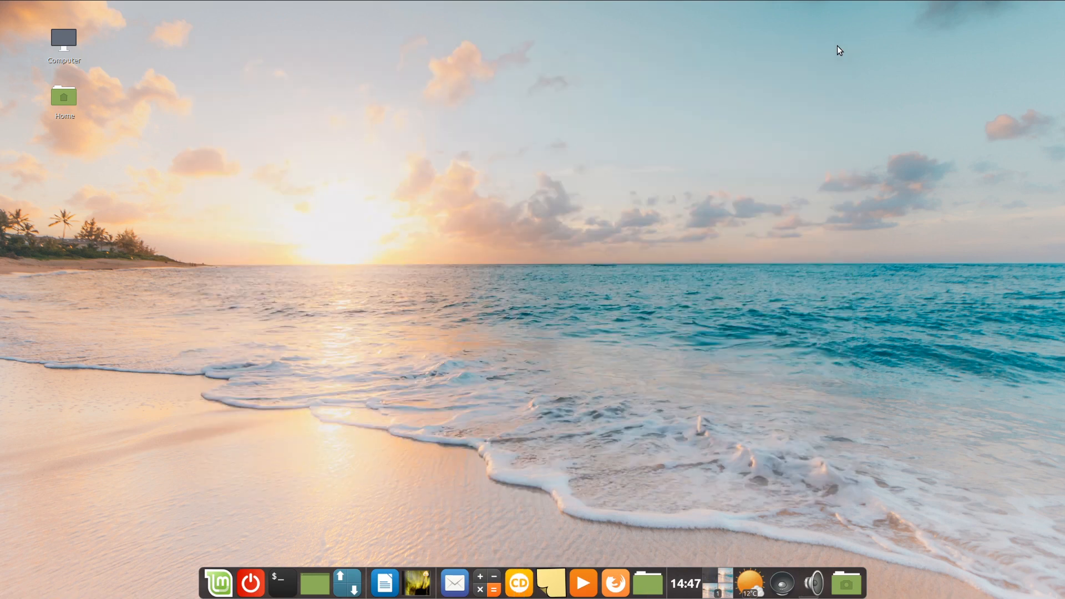
# Step: Start a second Cairo-Dock instance from its dock launcher with OpenGL activated, and quit one running instance
pyautogui.click(521, 570)
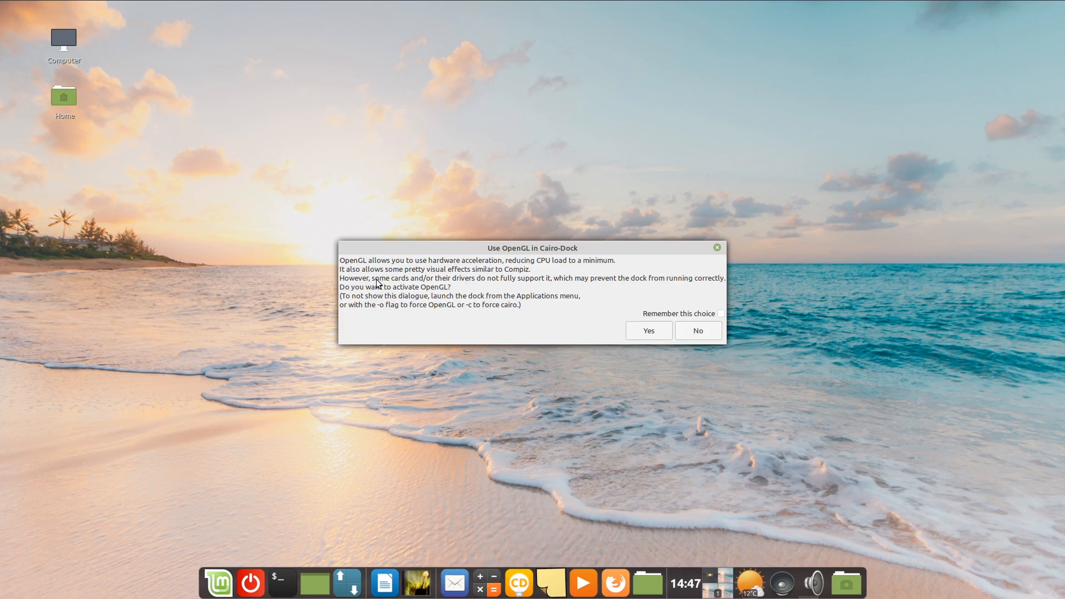
pyautogui.click(655, 328)
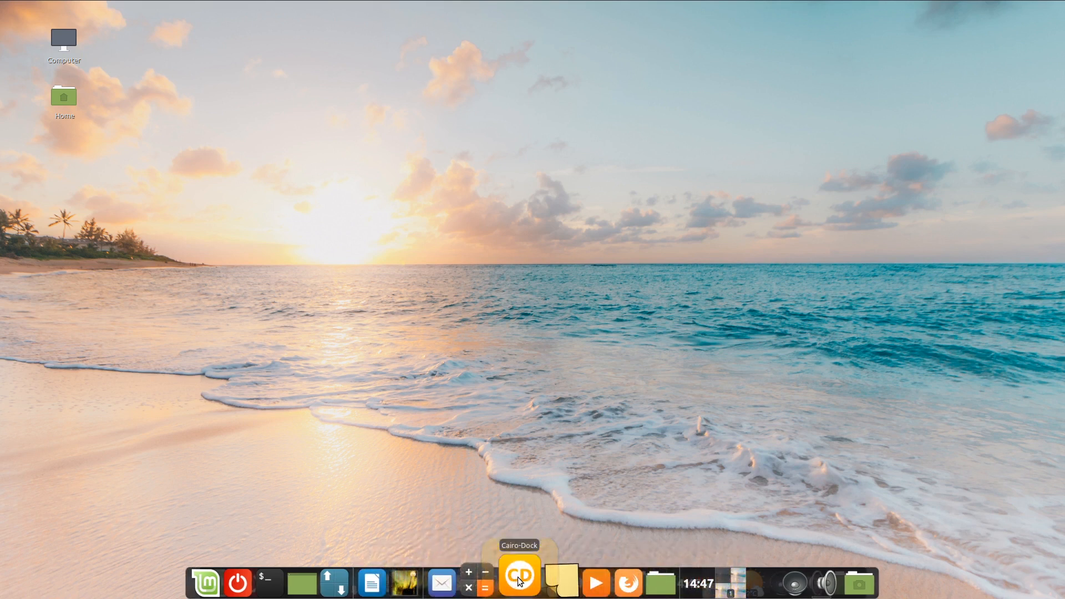
pyautogui.rightClick(602, 578)
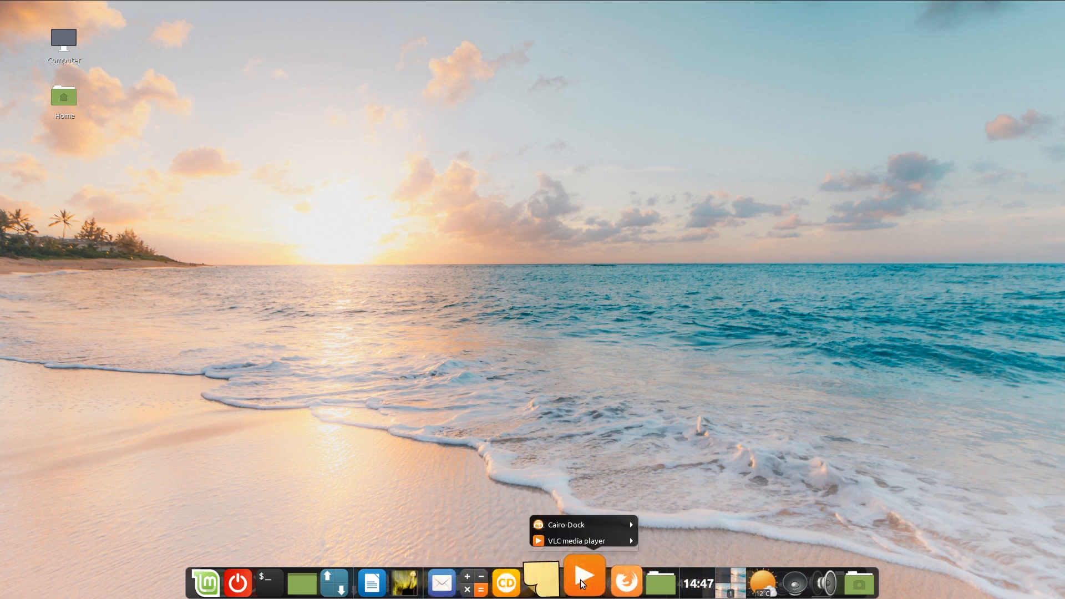
pyautogui.moveTo(605, 528)
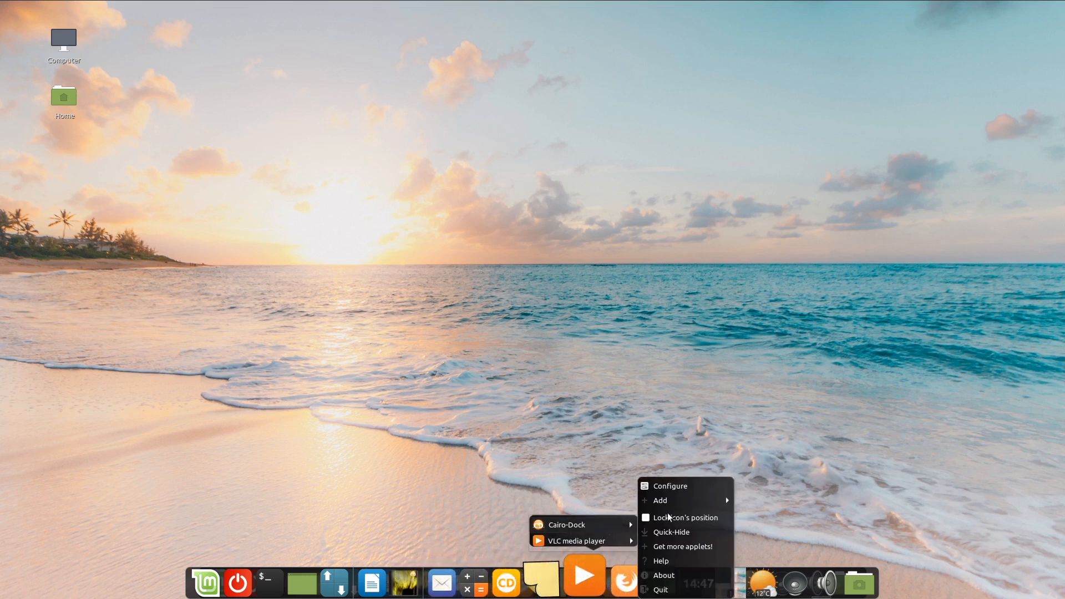
pyautogui.click(675, 591)
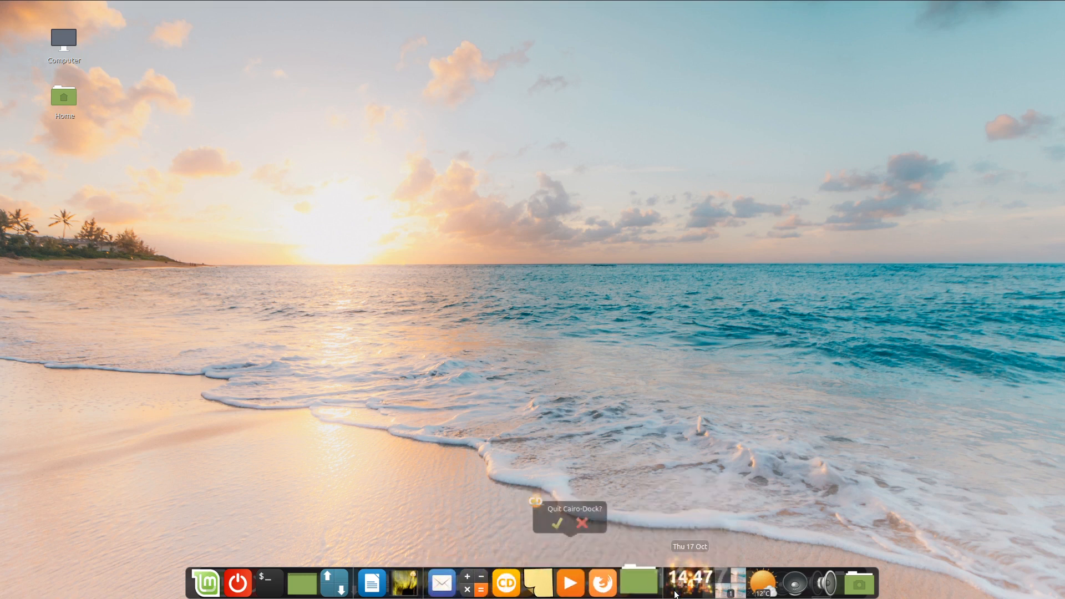
pyautogui.click(555, 524)
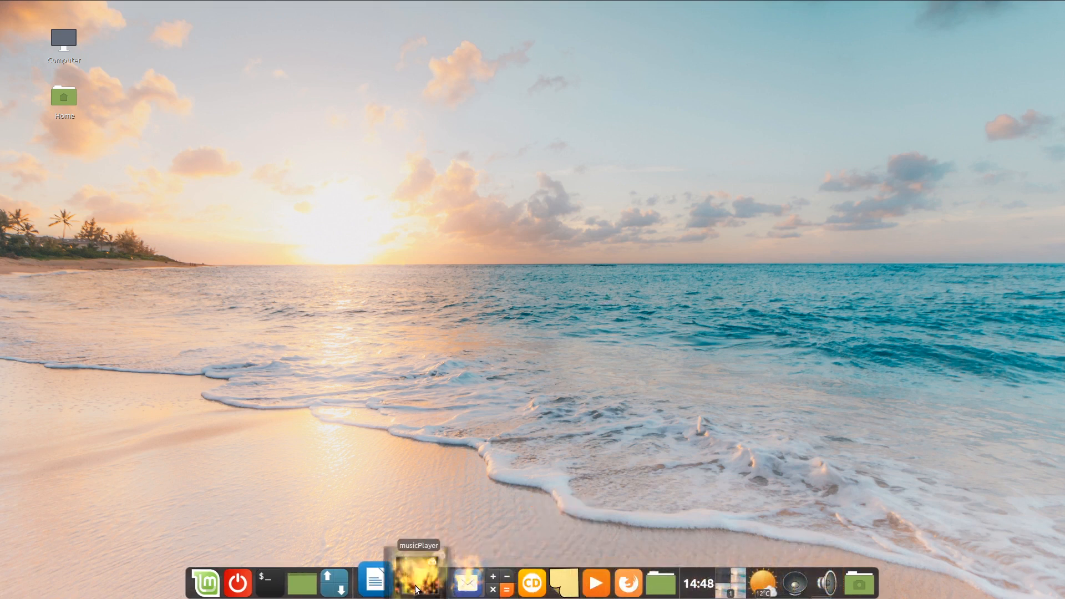
# Step: Quit the remaining Cairo-Dock instance so that no dock is running
pyautogui.rightClick(588, 577)
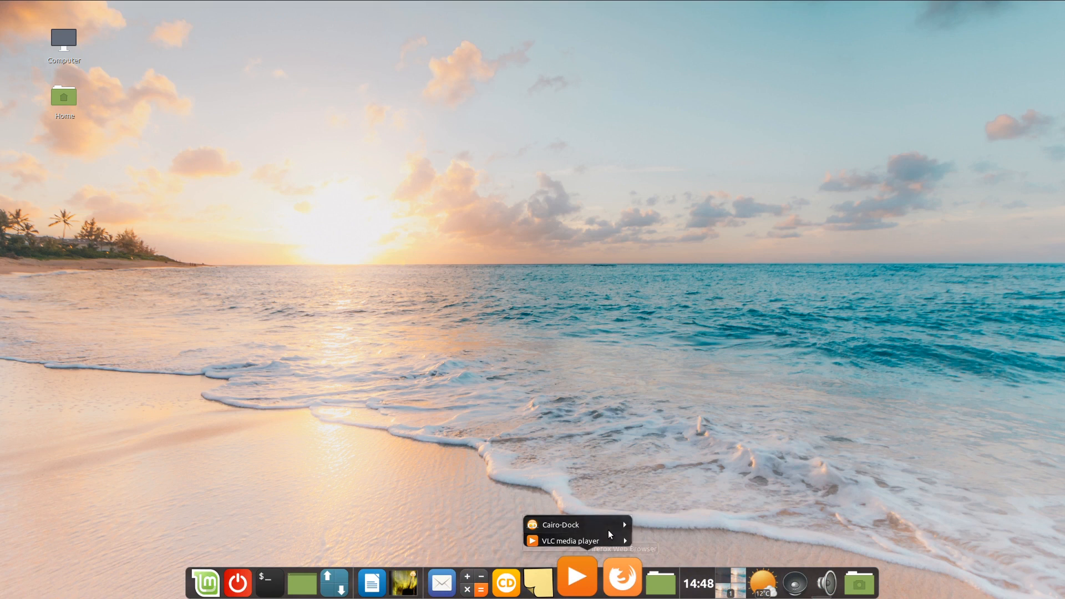
pyautogui.moveTo(610, 527)
pyautogui.click(654, 590)
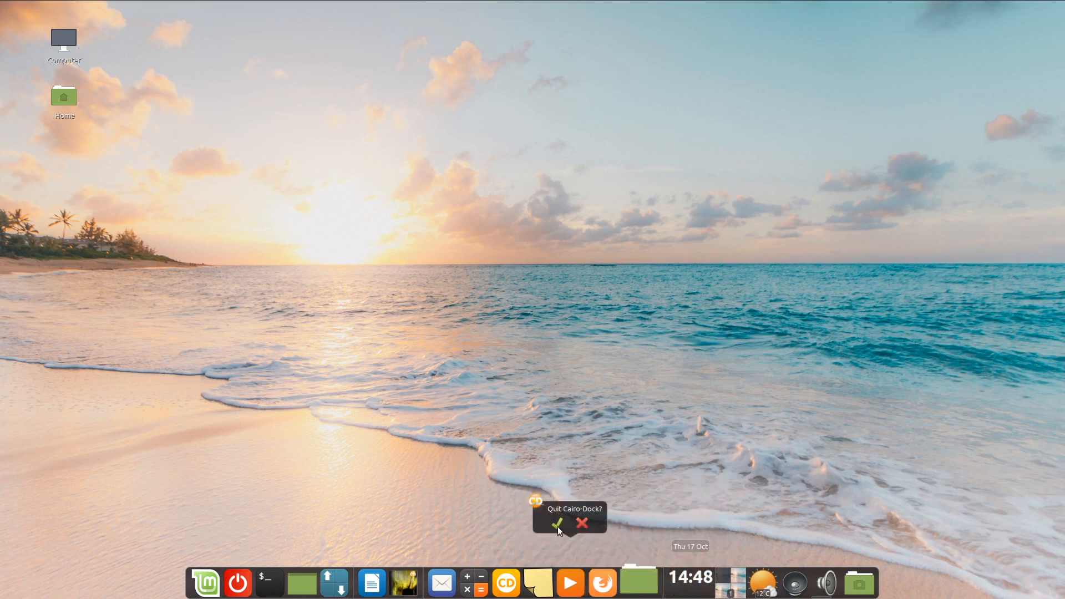
pyautogui.click(559, 523)
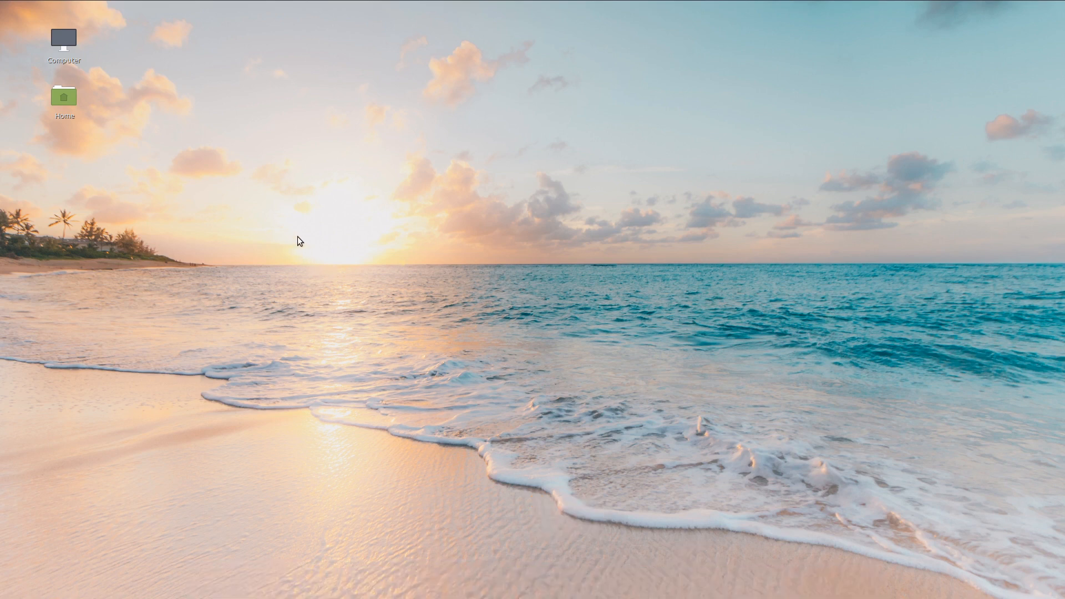
# Step: Restart Cairo-Dock by finding it in the system's applications menu, and remove the Cairo-Dock launcher from the dock
pyautogui.press('super')
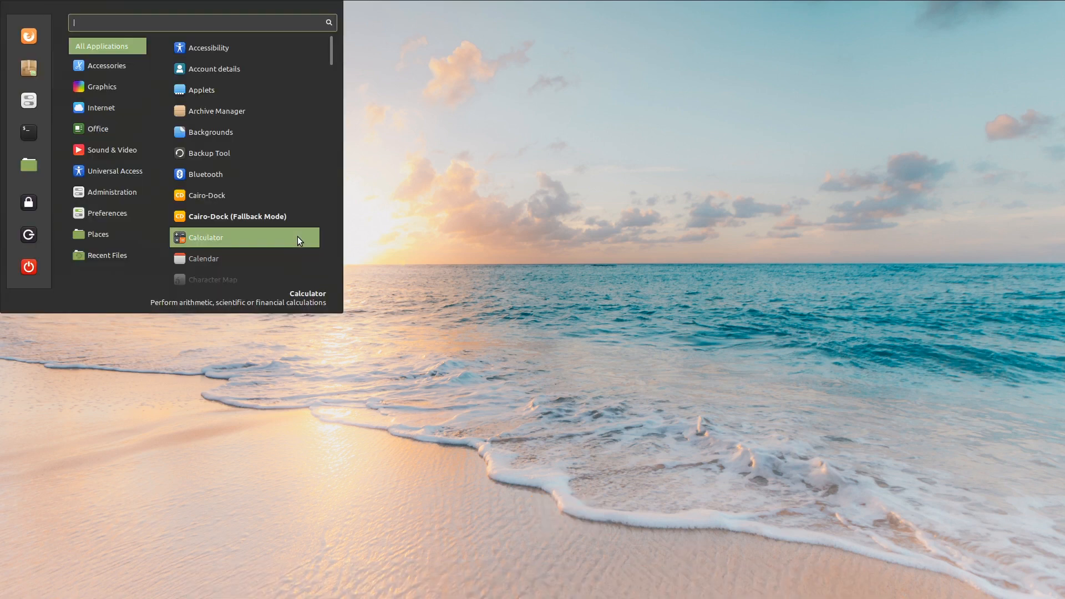
pyautogui.write('cair')
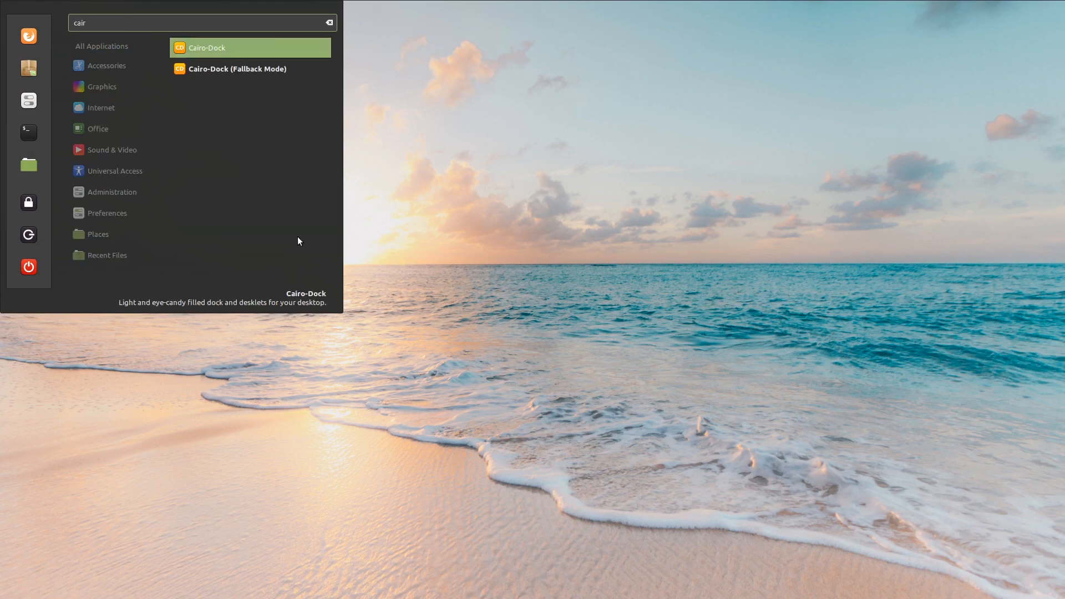
pyautogui.press('Return')
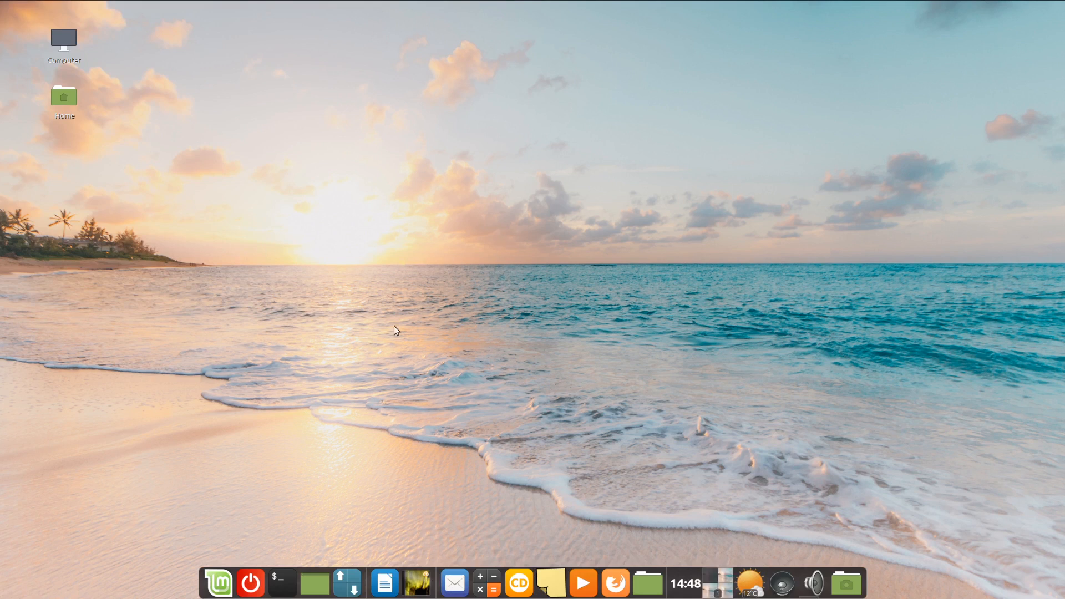
pyautogui.click(522, 578)
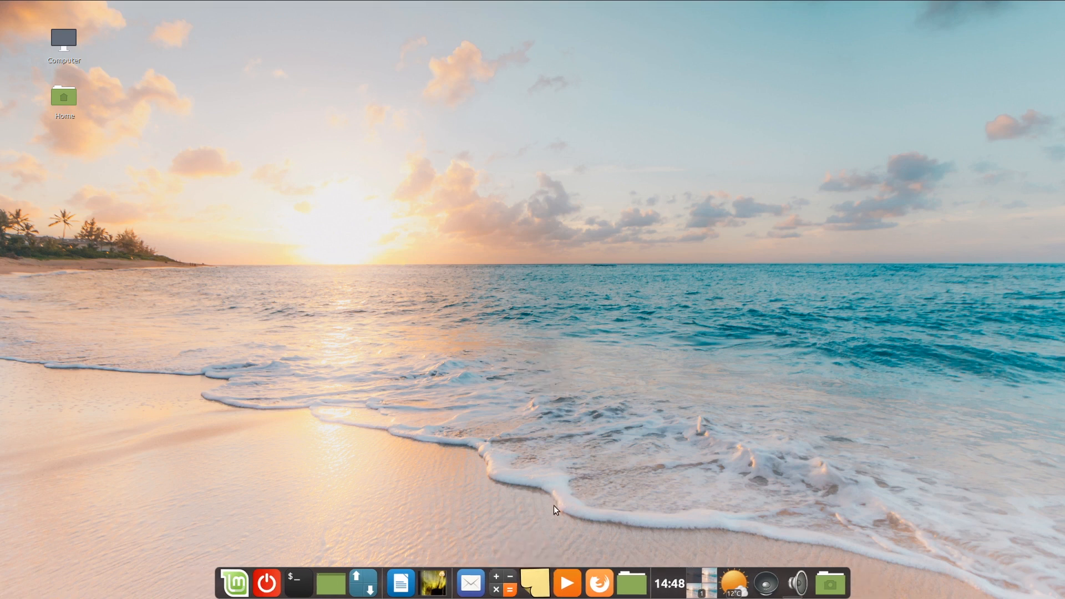
# Step: Open the Cairo-Dock configuration window, move it towards the desktop's centre, and show the dock's Appearance settings
pyautogui.rightClick(533, 584)
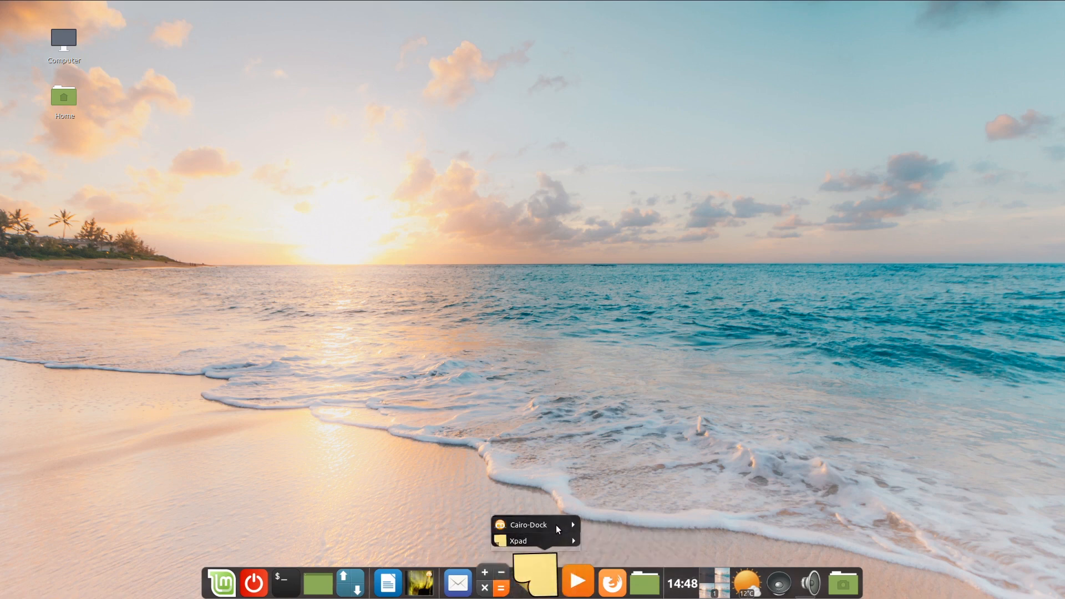
pyautogui.moveTo(556, 525)
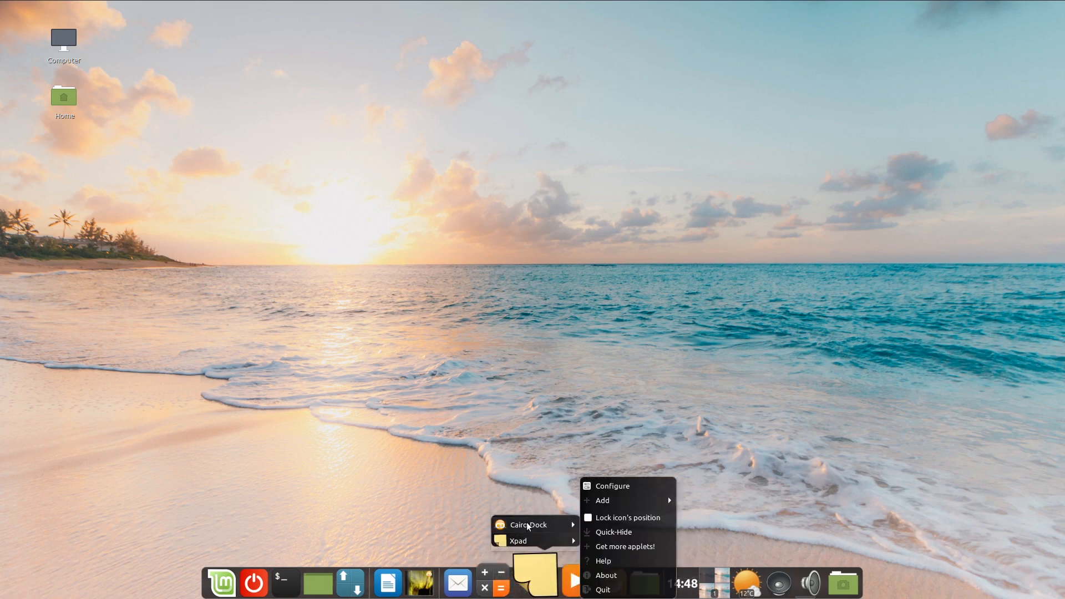
pyautogui.click(636, 487)
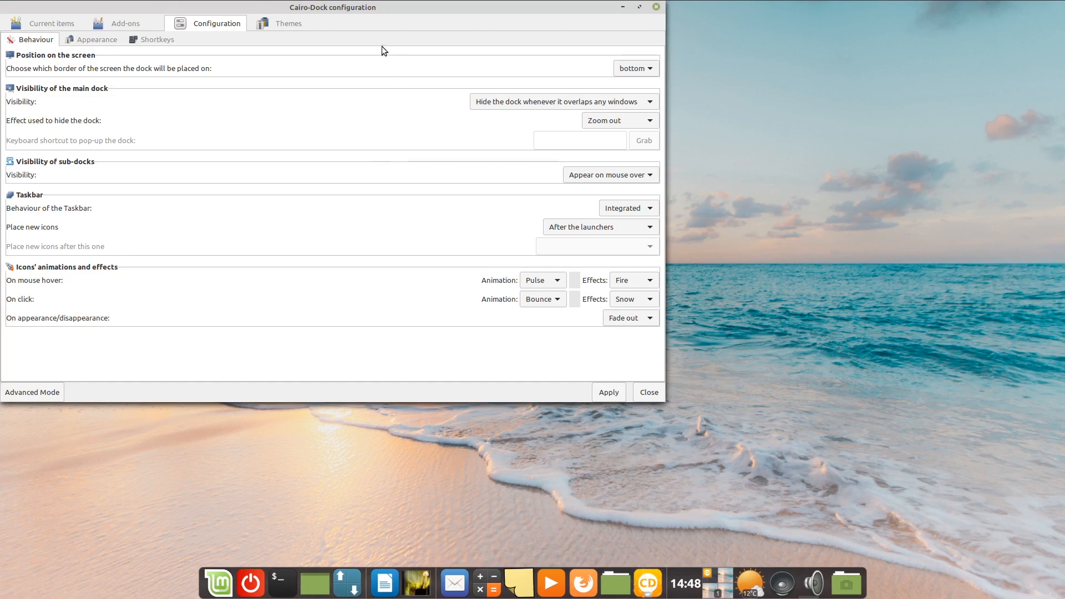
pyautogui.moveTo(373, 14); pyautogui.dragTo(581, 72)
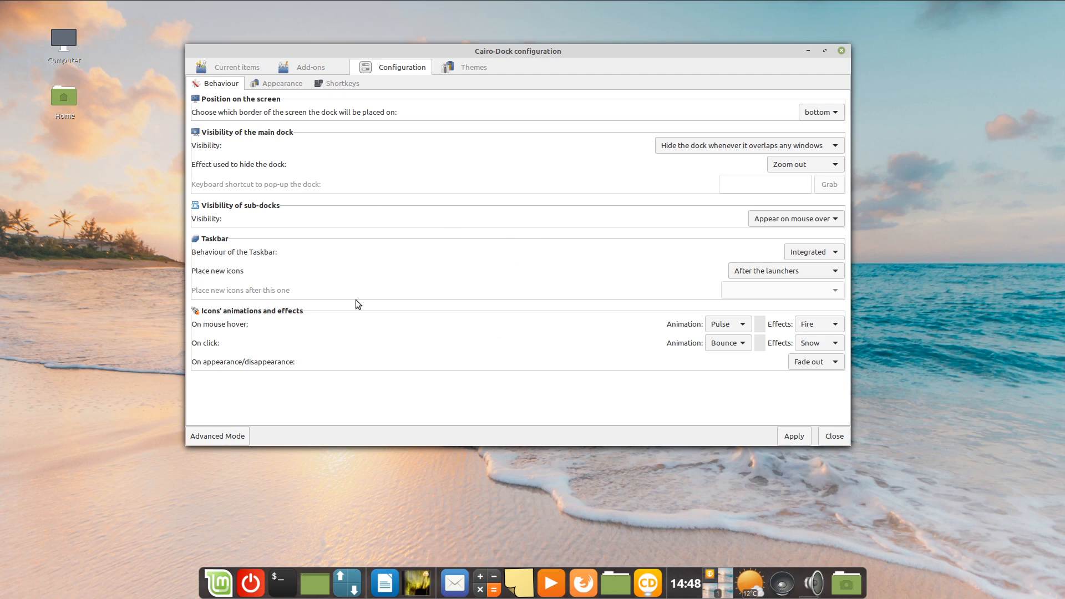
pyautogui.click(274, 83)
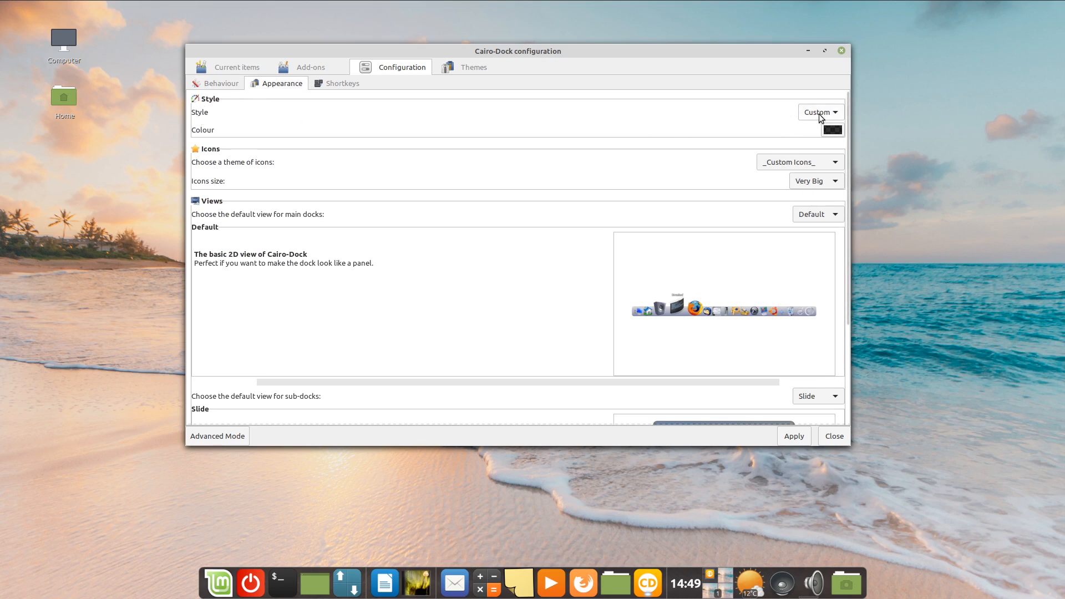
# Step: Switch to System Settings, set the Controls theme to Mint-Y-Dark to try it on the windows, and set it back to Mint-Y
pyautogui.click(13, 19)
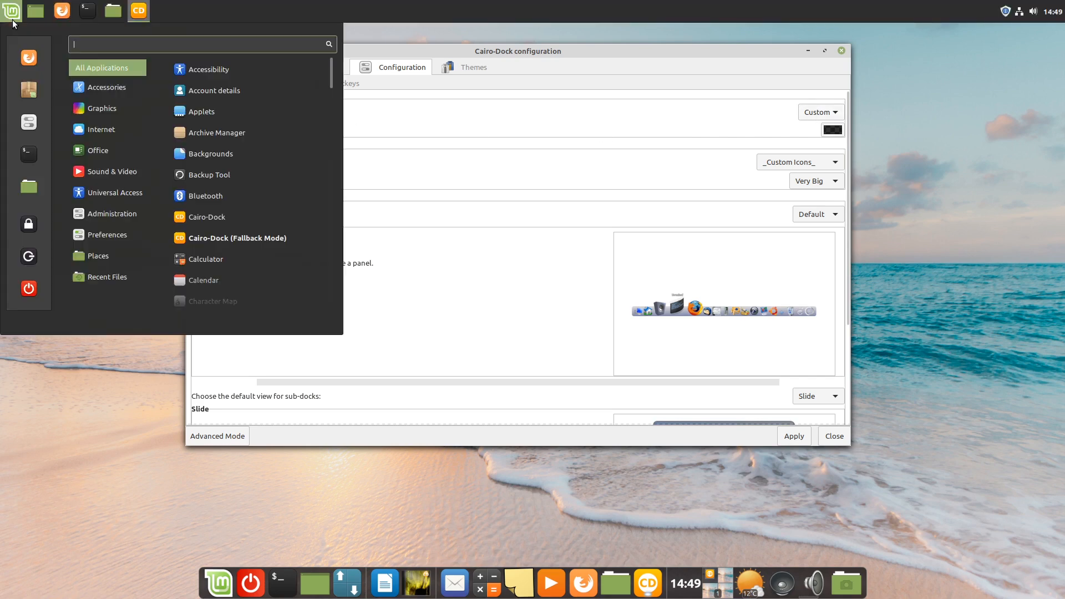
pyautogui.click(26, 120)
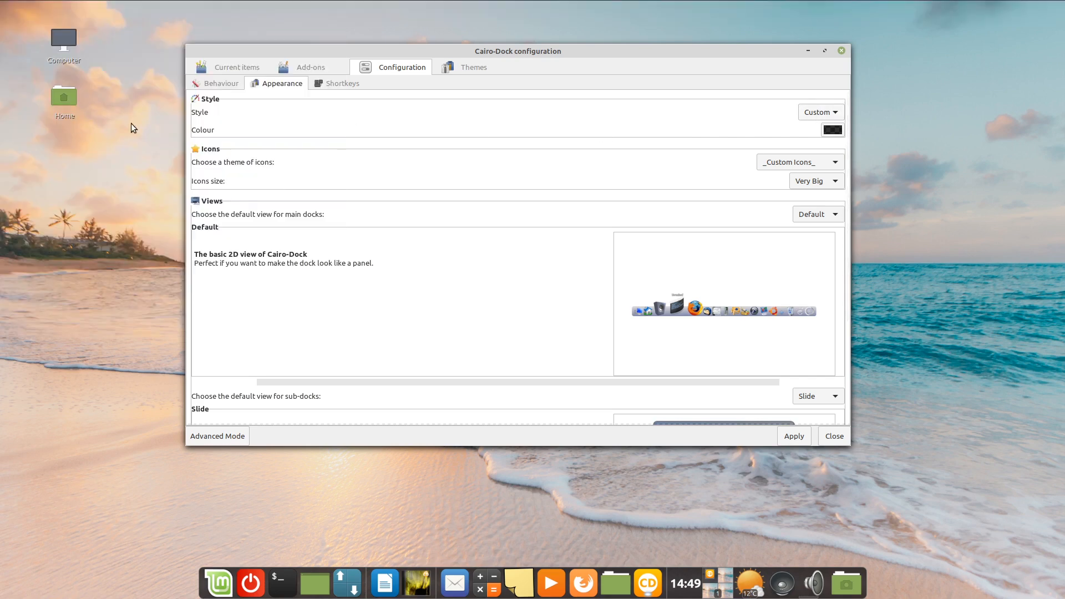
pyautogui.click(554, 219)
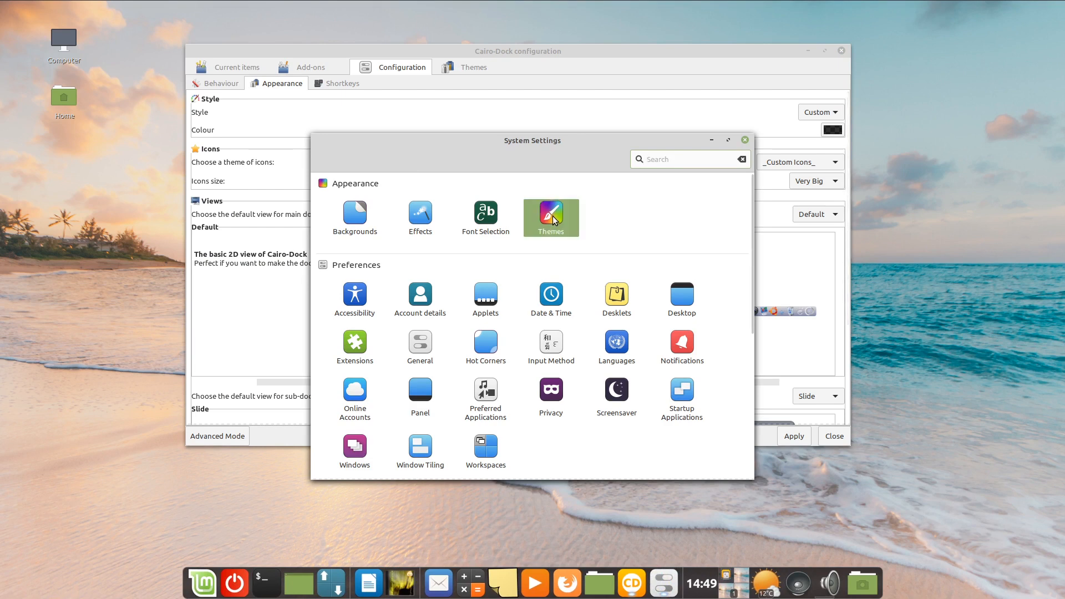
pyautogui.click(656, 311)
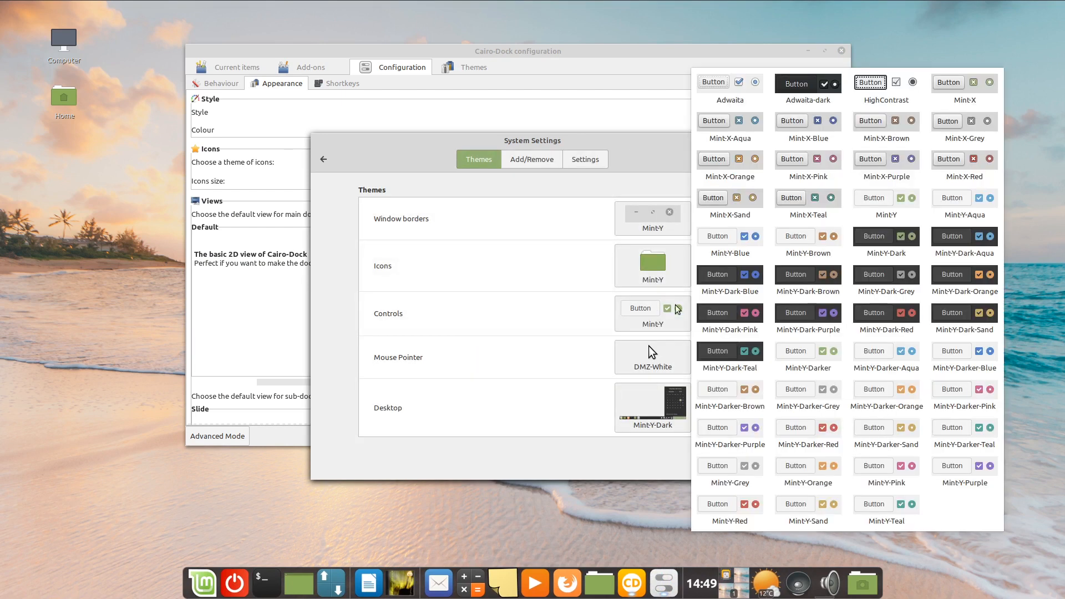
pyautogui.click(891, 240)
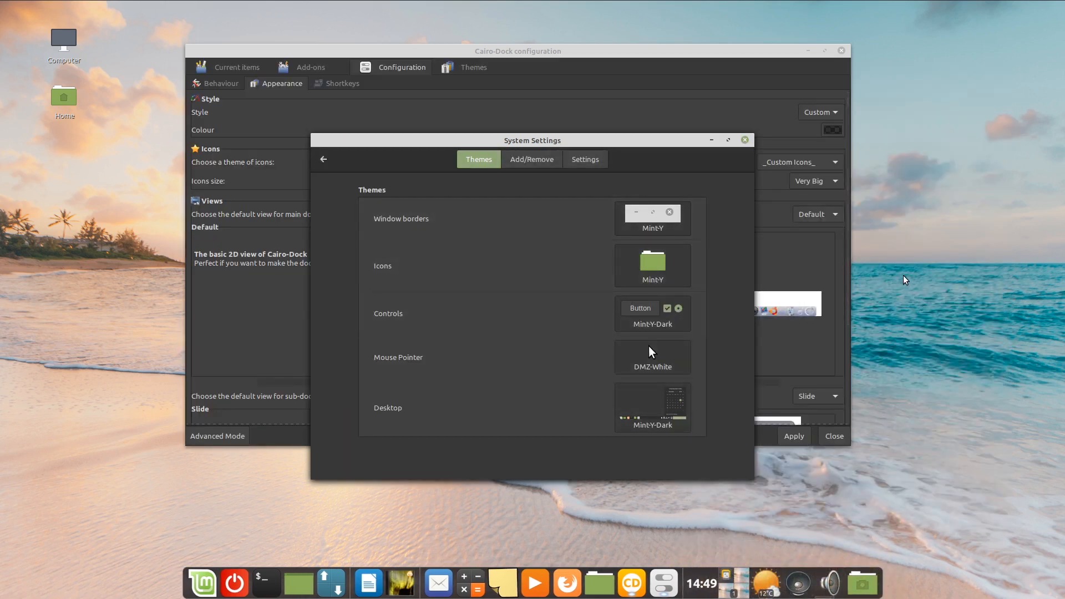
pyautogui.click(667, 304)
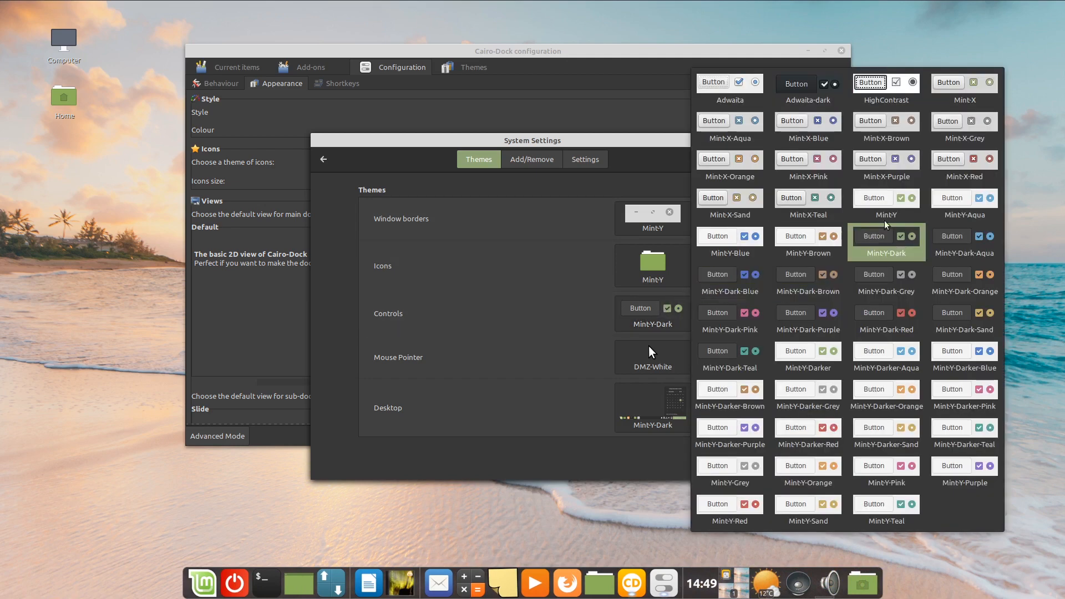
pyautogui.click(900, 200)
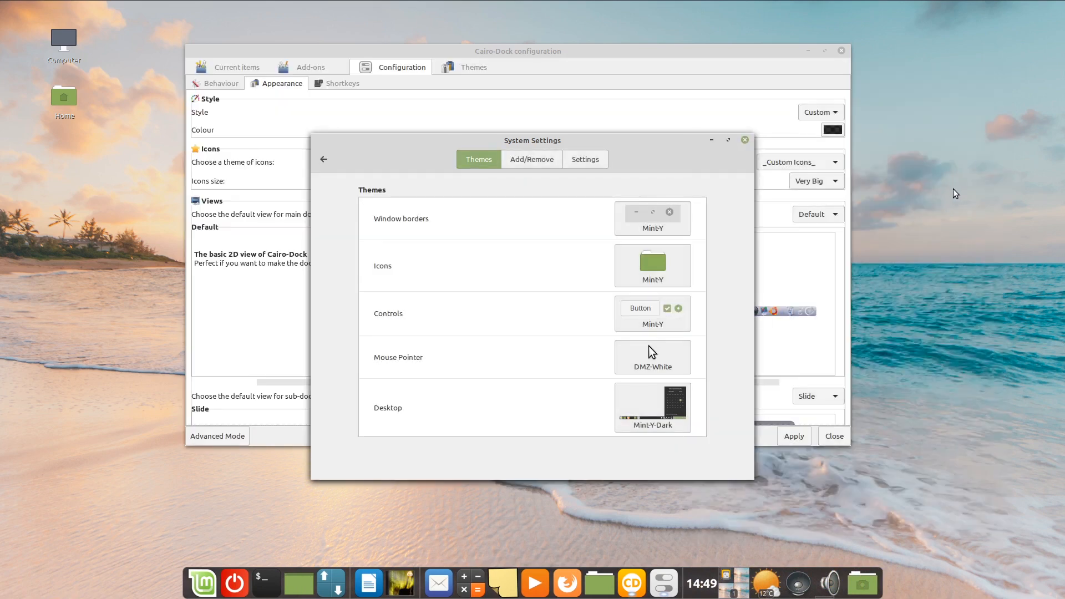
# Step: Set the dock's Style to System in the Cairo-Dock configuration and apply it
pyautogui.click(810, 113)
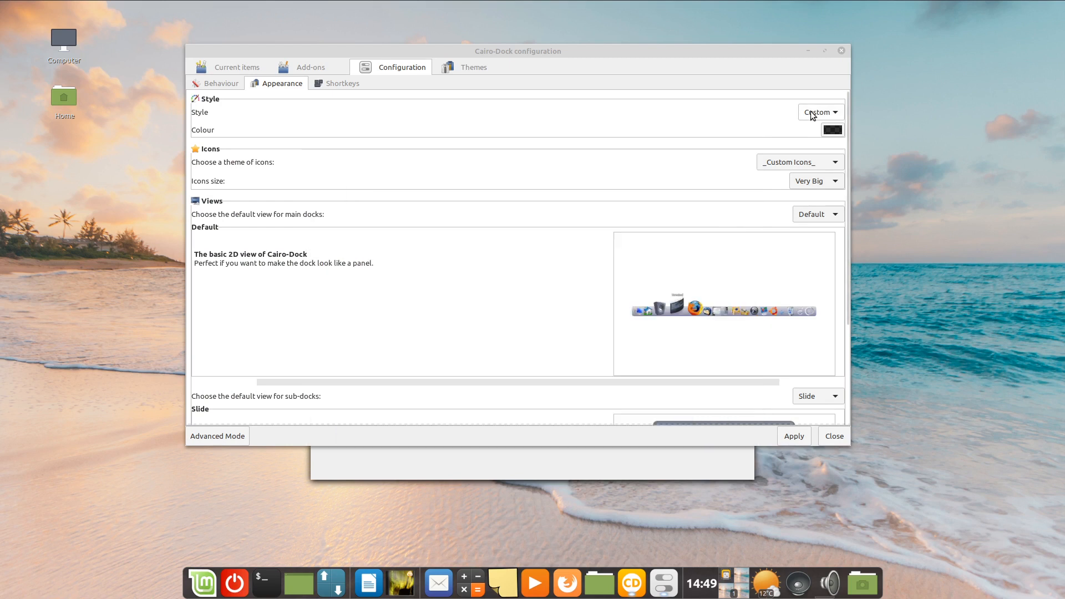
pyautogui.click(809, 90)
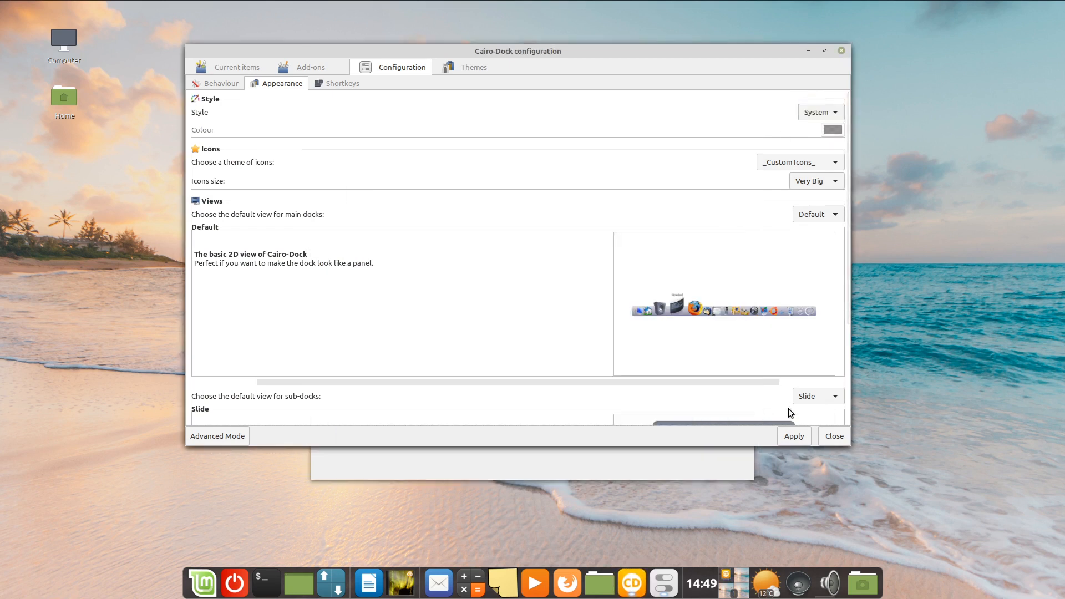
pyautogui.click(794, 437)
# Step: Switch to System Settings, try the Mint-Y-Dark Controls theme on the dock, then restore Mint-Y and minimize the window
pyautogui.click(748, 470)
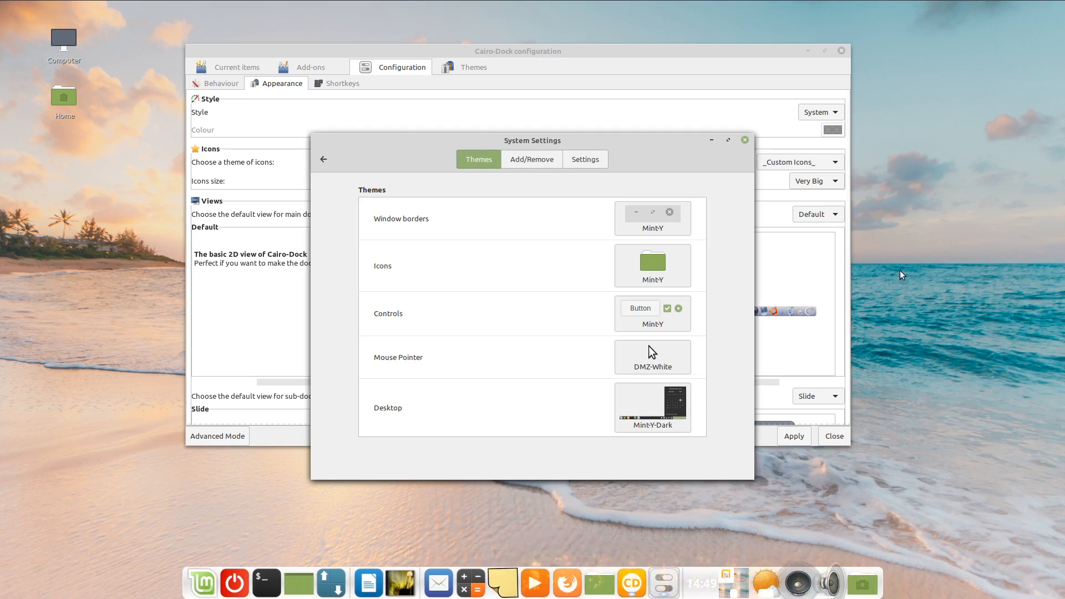
pyautogui.click(650, 310)
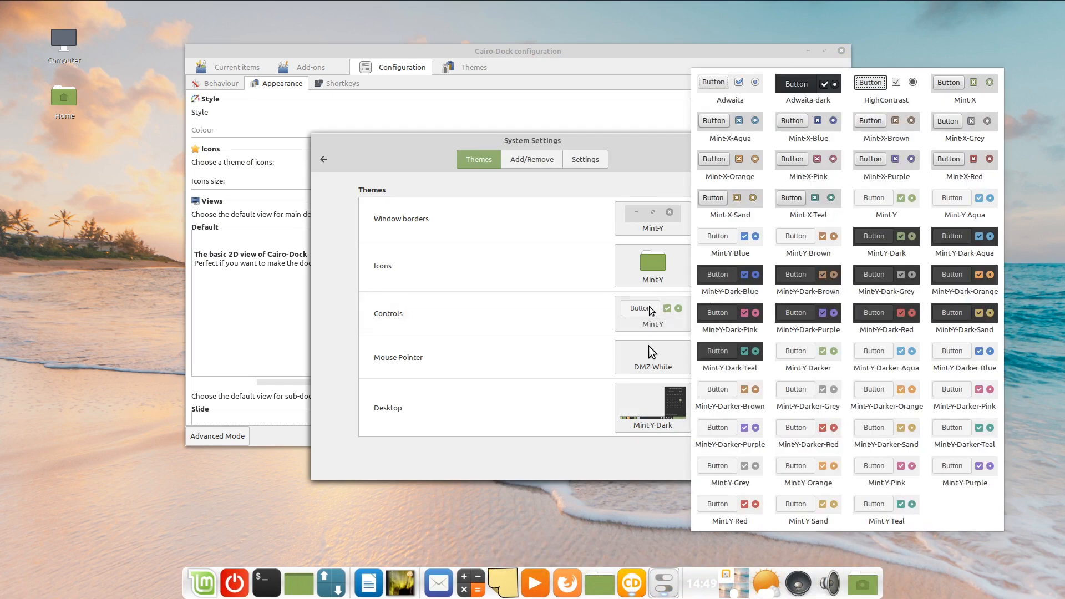
pyautogui.click(893, 239)
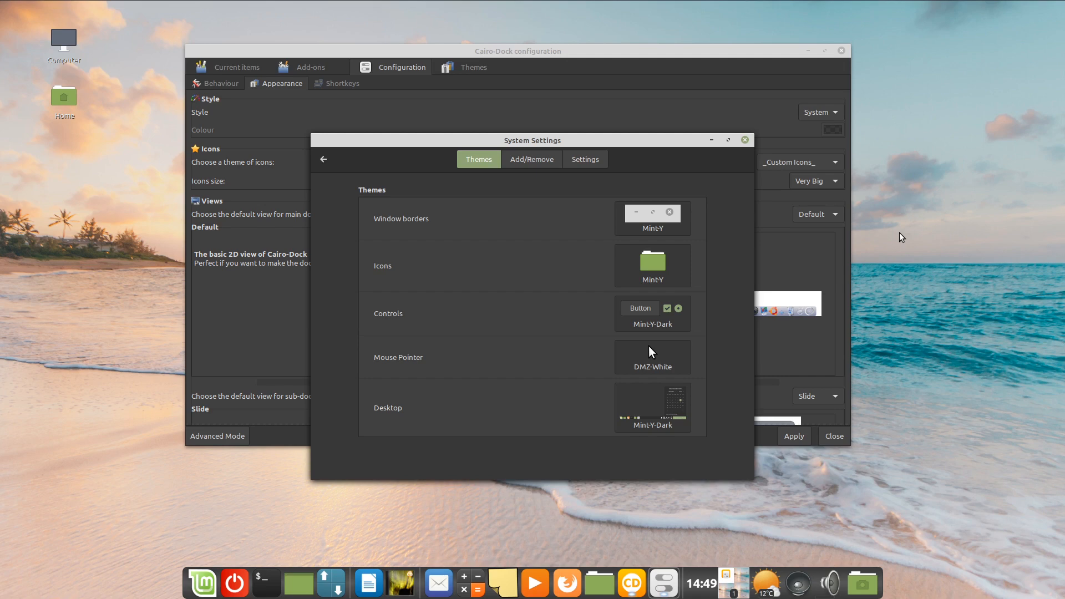
pyautogui.click(677, 311)
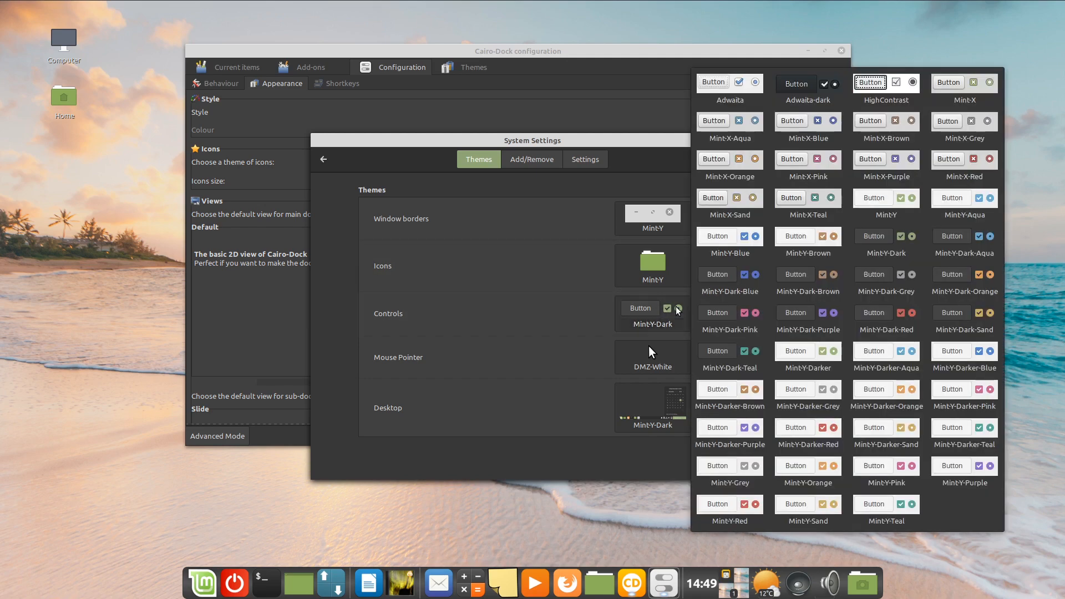
pyautogui.click(896, 200)
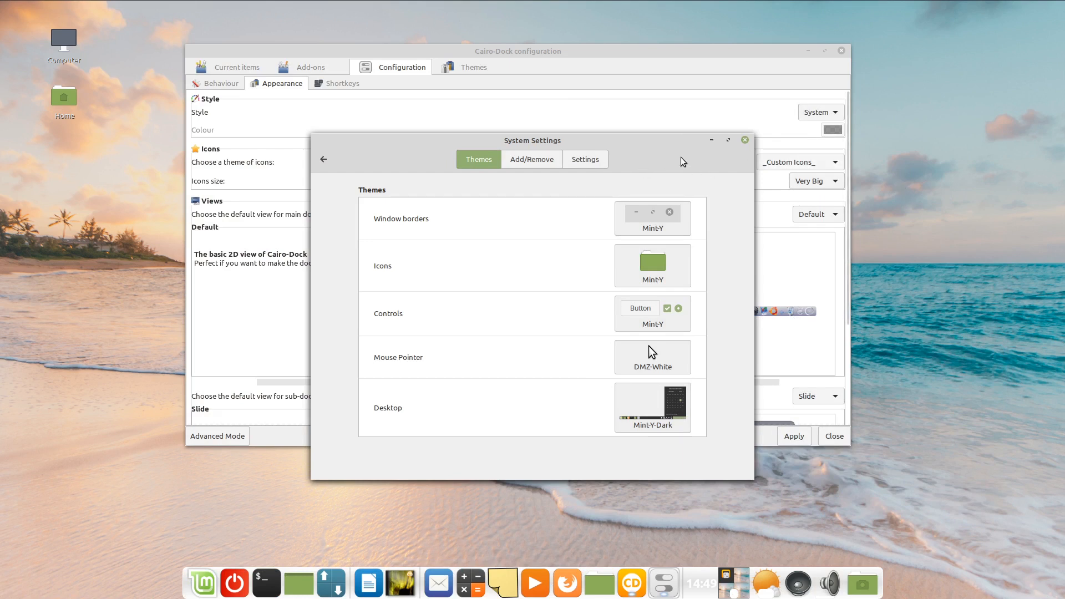
pyautogui.click(712, 139)
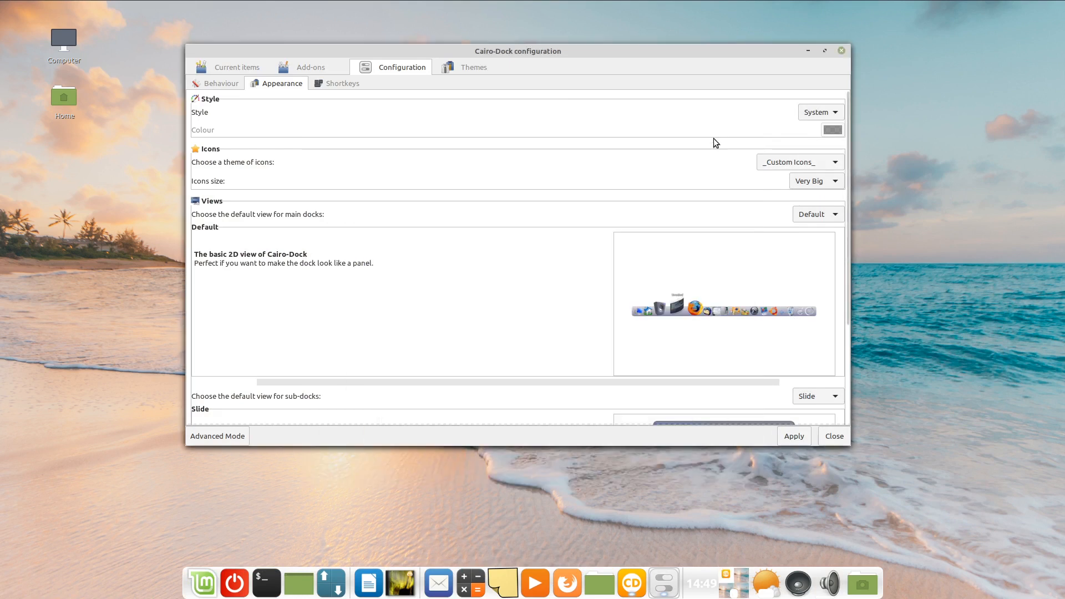
# Step: Set the dock's Style back to Custom and apply it
pyautogui.click(814, 113)
pyautogui.click(814, 130)
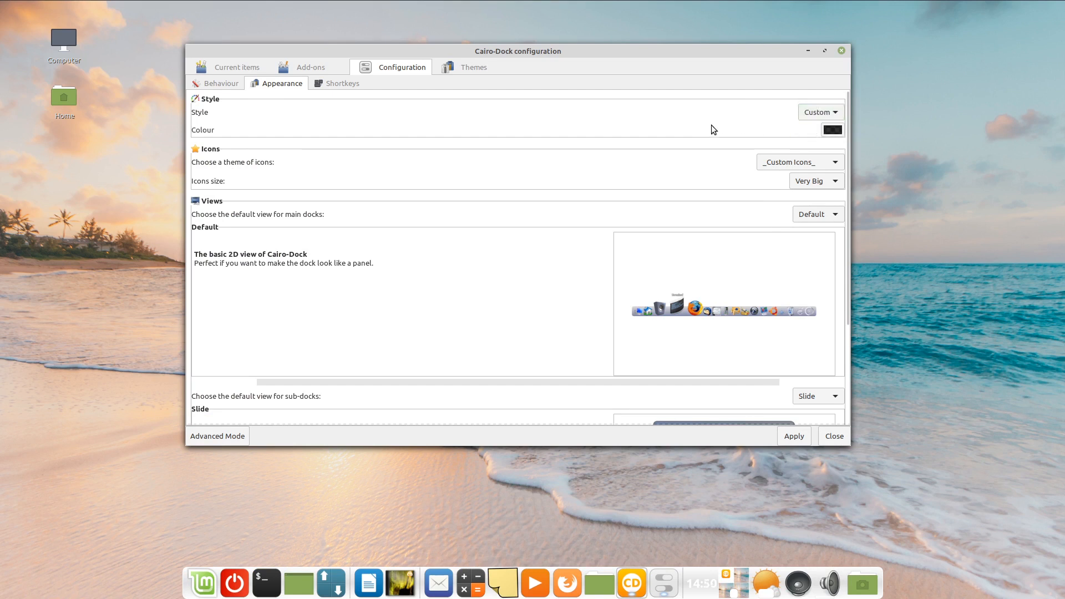
pyautogui.click(796, 435)
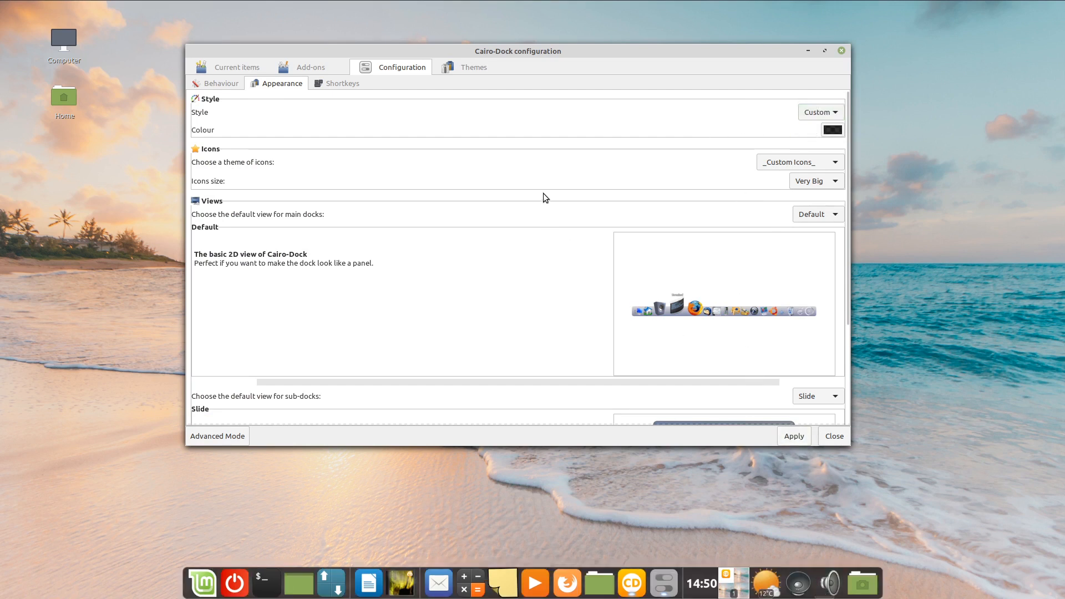
# Step: Pick light green as the dock's custom style colour and apply it
pyautogui.click(829, 129)
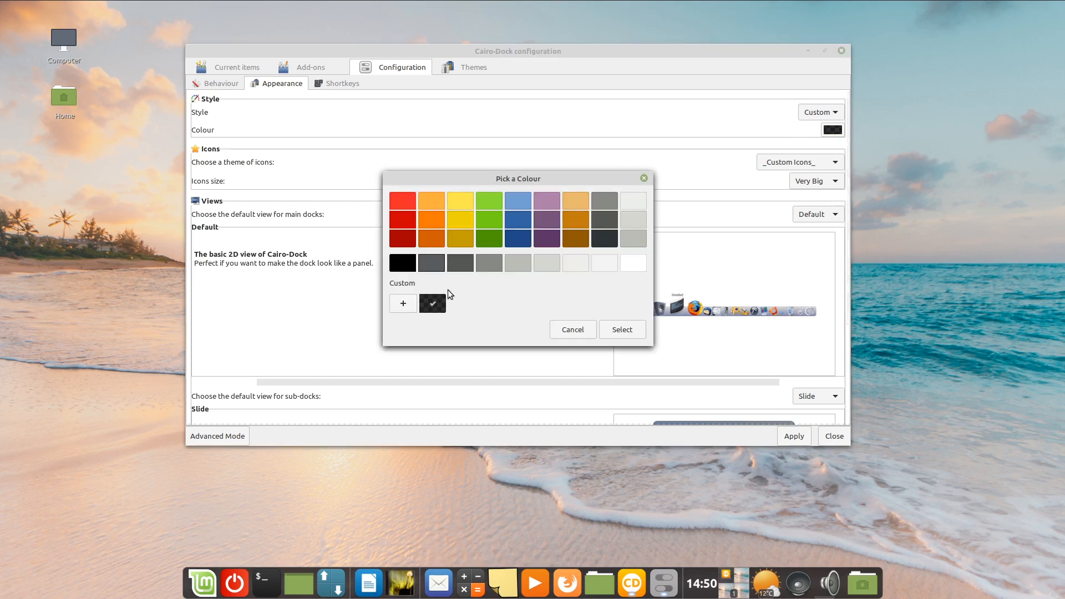
pyautogui.click(618, 328)
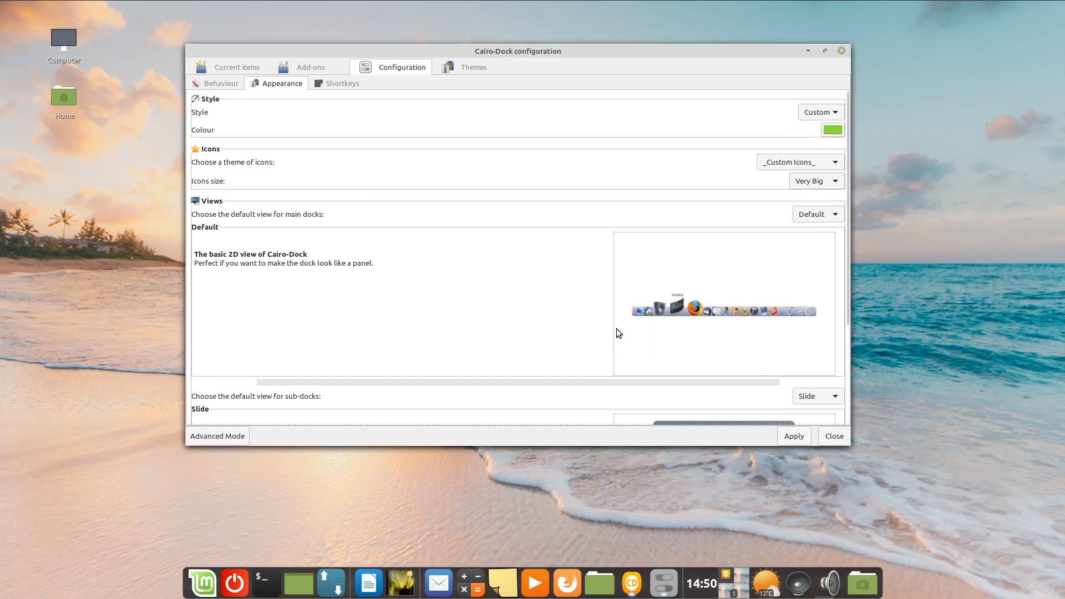
pyautogui.click(796, 434)
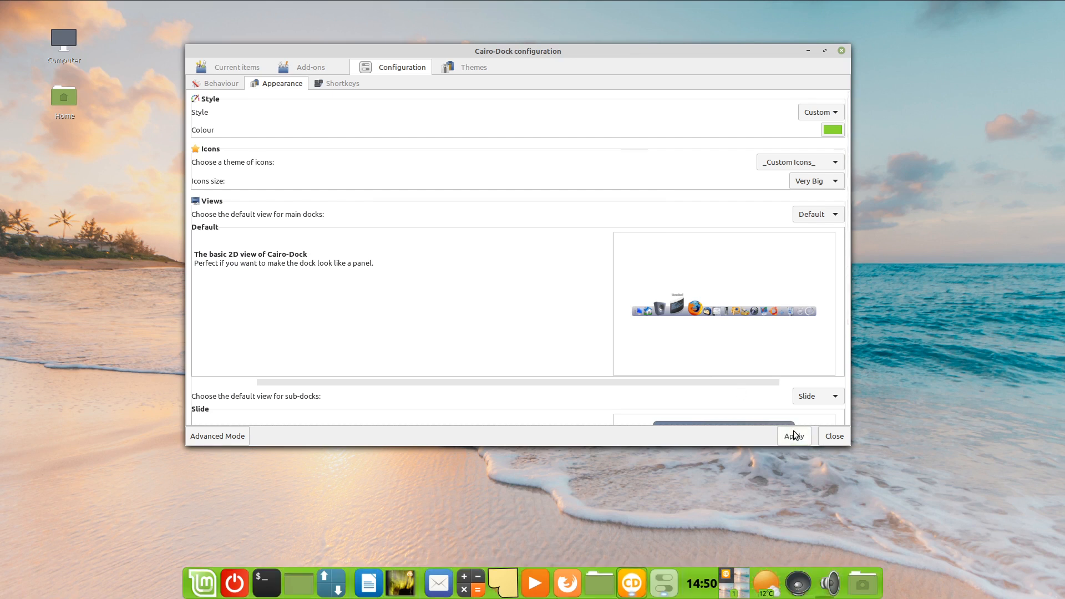
# Step: Set the dock's style colour back to the semi-transparent black custom swatch
pyautogui.click(833, 129)
pyautogui.click(433, 303)
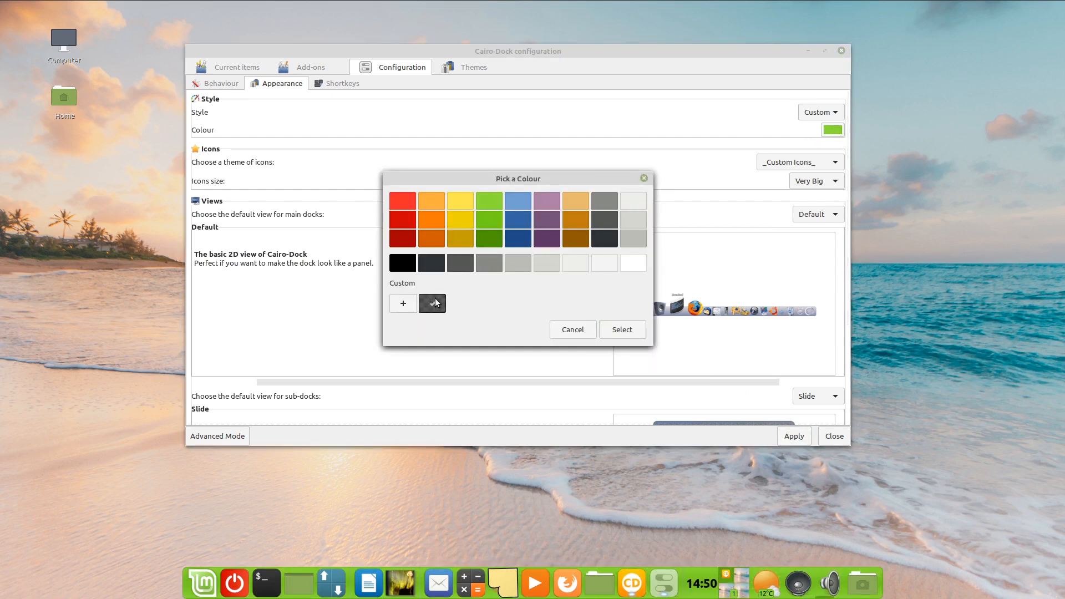
pyautogui.click(621, 330)
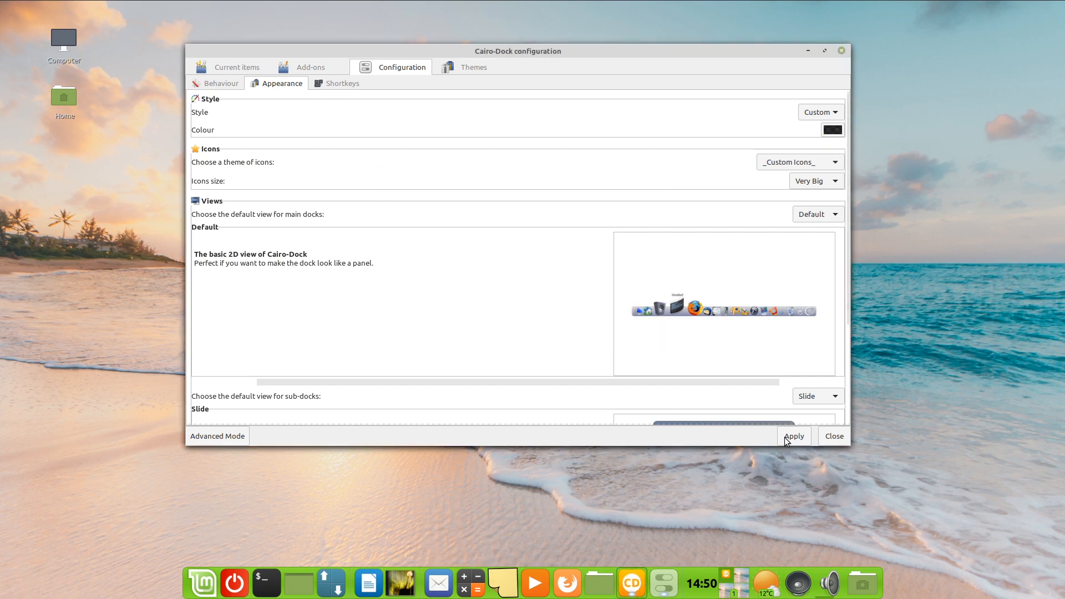
# Step: Apply the custom dark colour to the dock and view the available icon themes
pyautogui.click(799, 433)
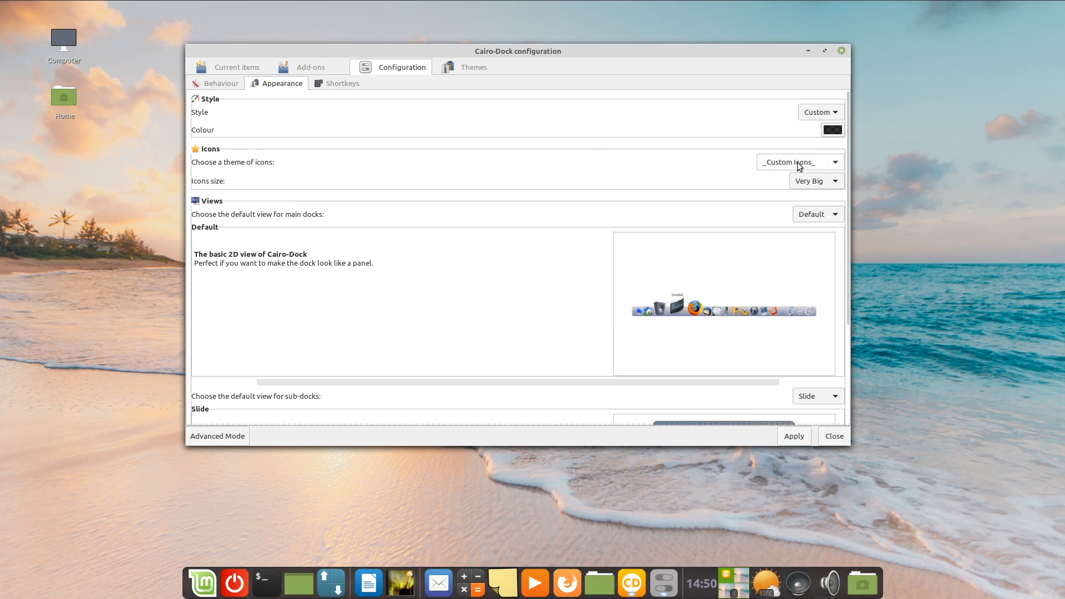
pyautogui.moveTo(716, 53); pyautogui.dragTo(684, 40)
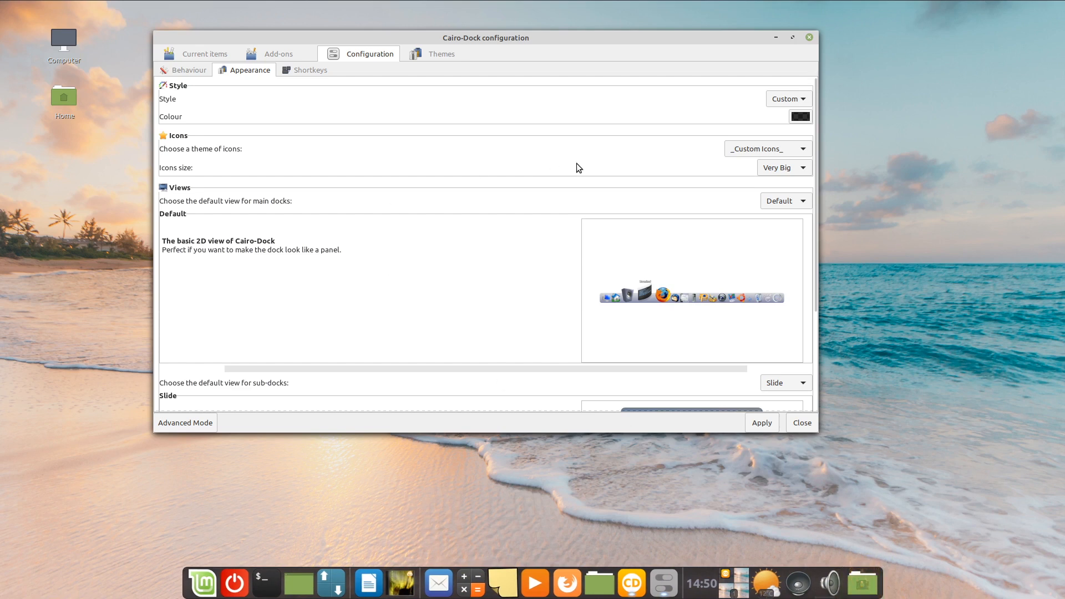
pyautogui.click(734, 147)
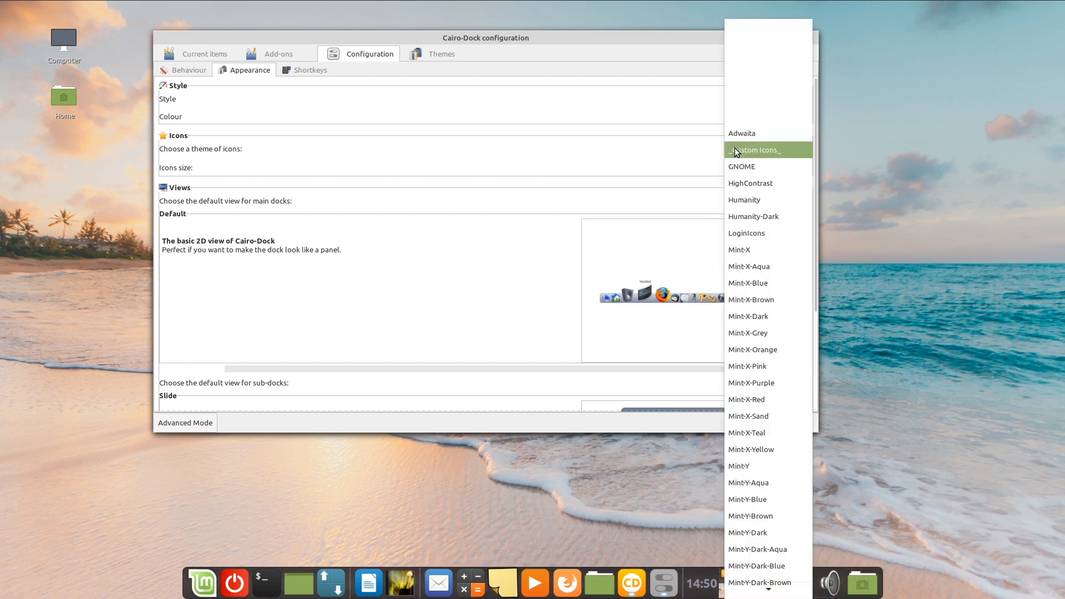
pyautogui.click(549, 163)
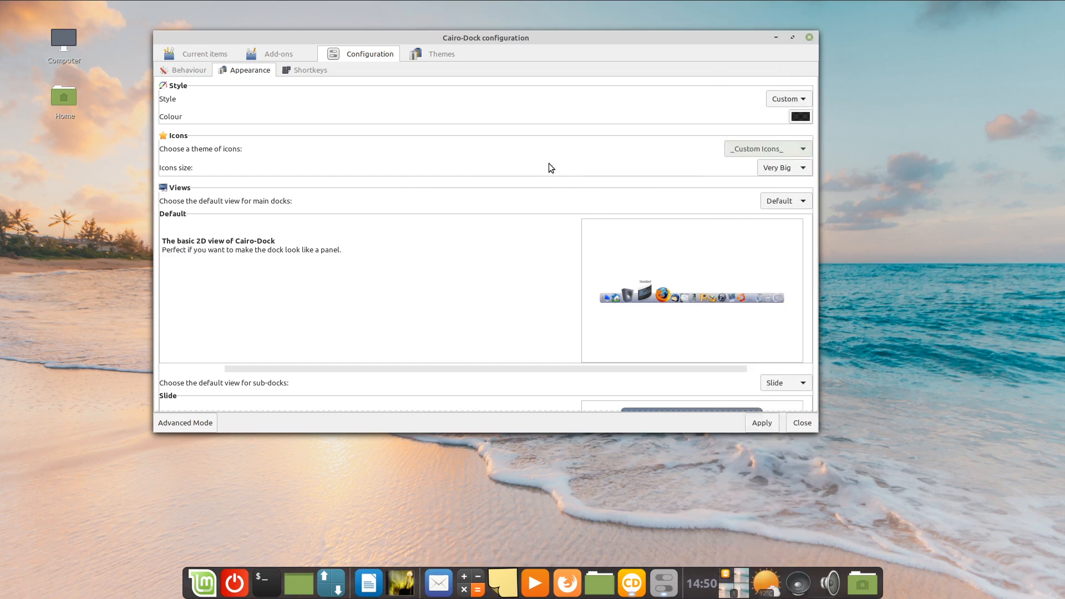
# Step: Apply the Very small icon size to the dock, and restore the Very Big size
pyautogui.click(785, 165)
pyautogui.click(785, 101)
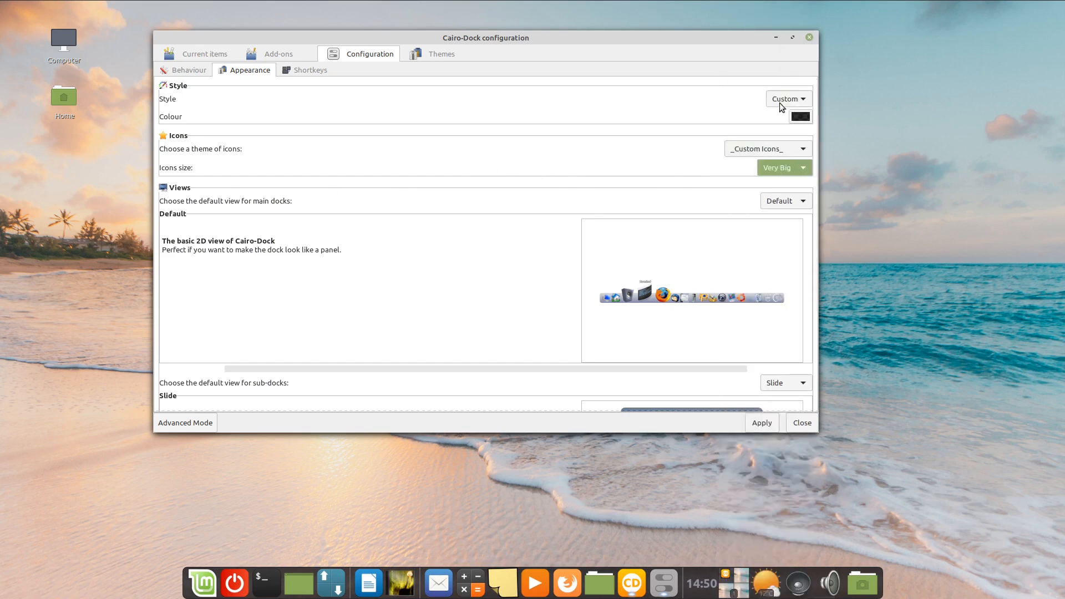
pyautogui.click(773, 423)
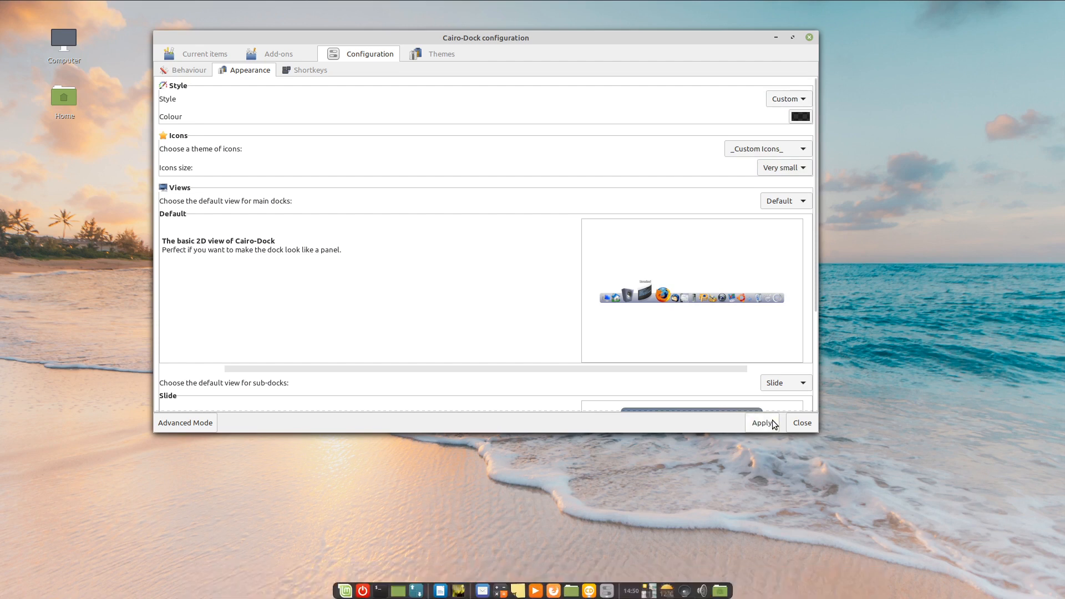
pyautogui.click(797, 168)
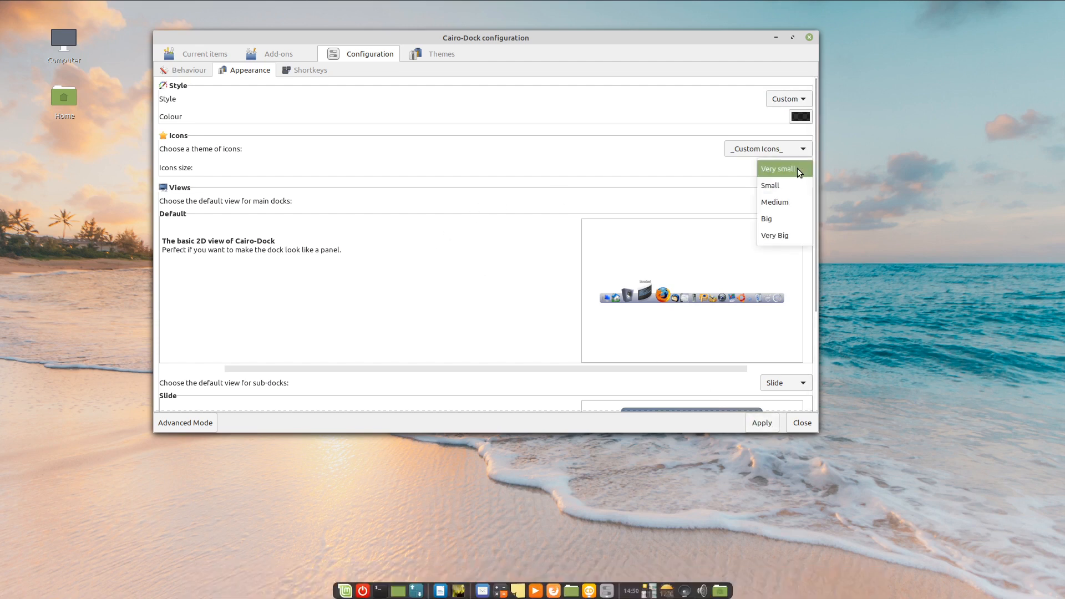
pyautogui.click(780, 235)
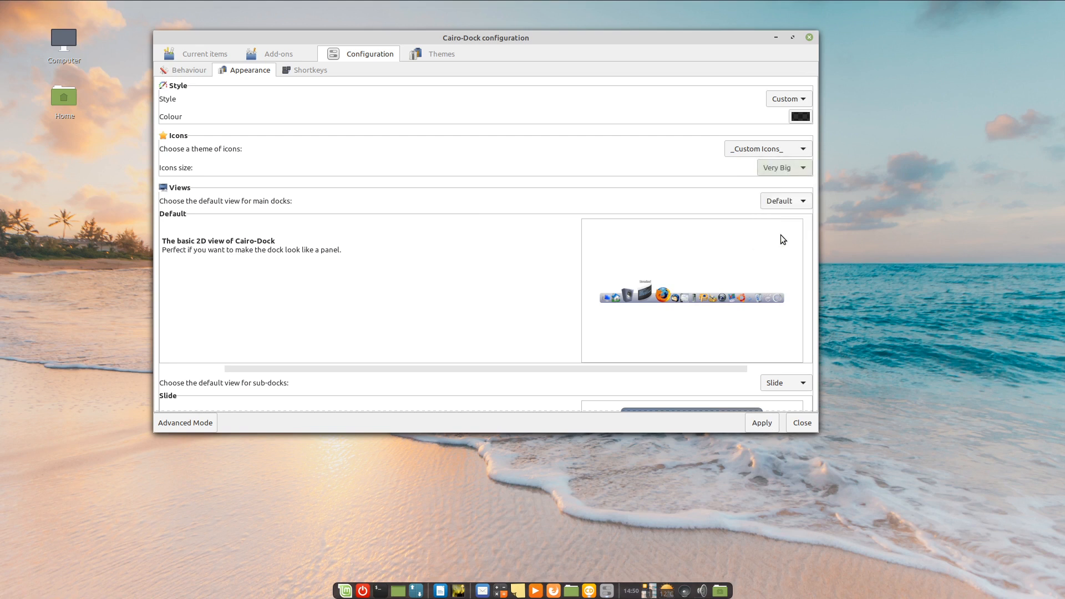
pyautogui.click(766, 423)
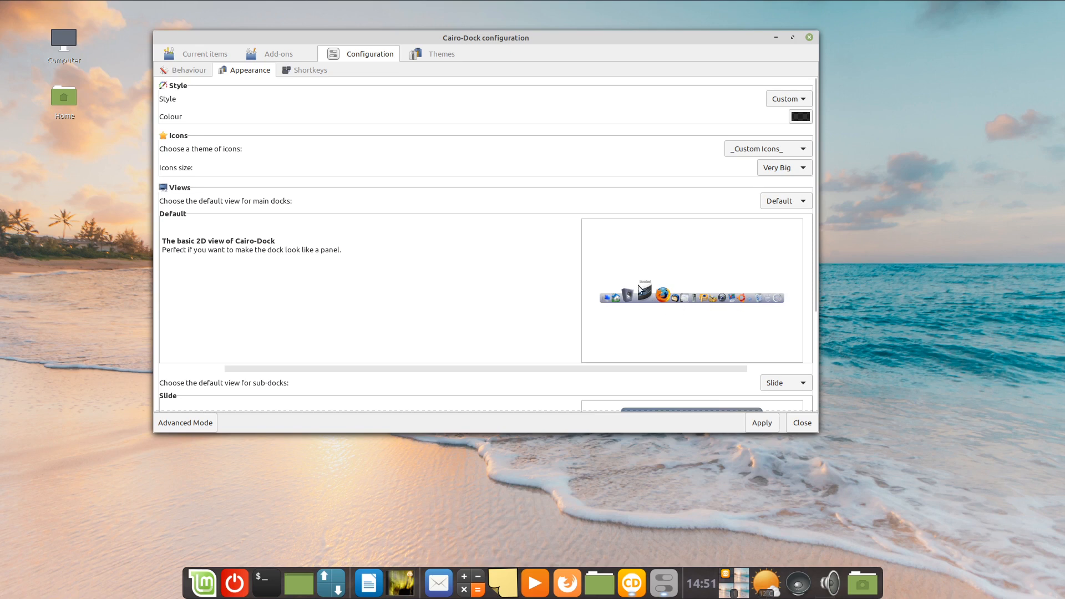
# Step: Apply the Panel view to the main docks, followed by the Parabolic view
pyautogui.click(802, 200)
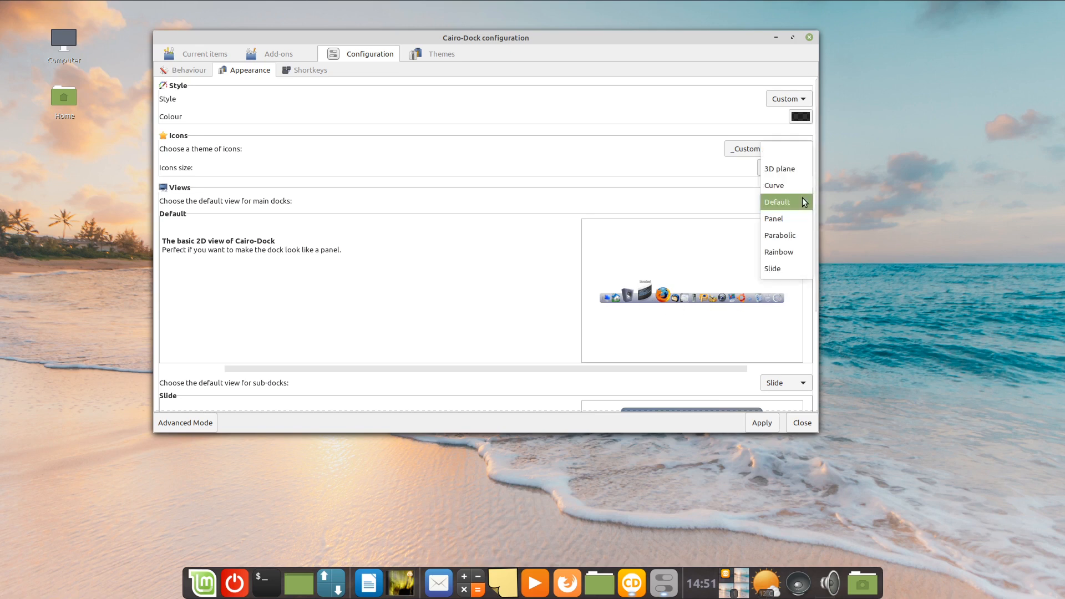
pyautogui.click(793, 219)
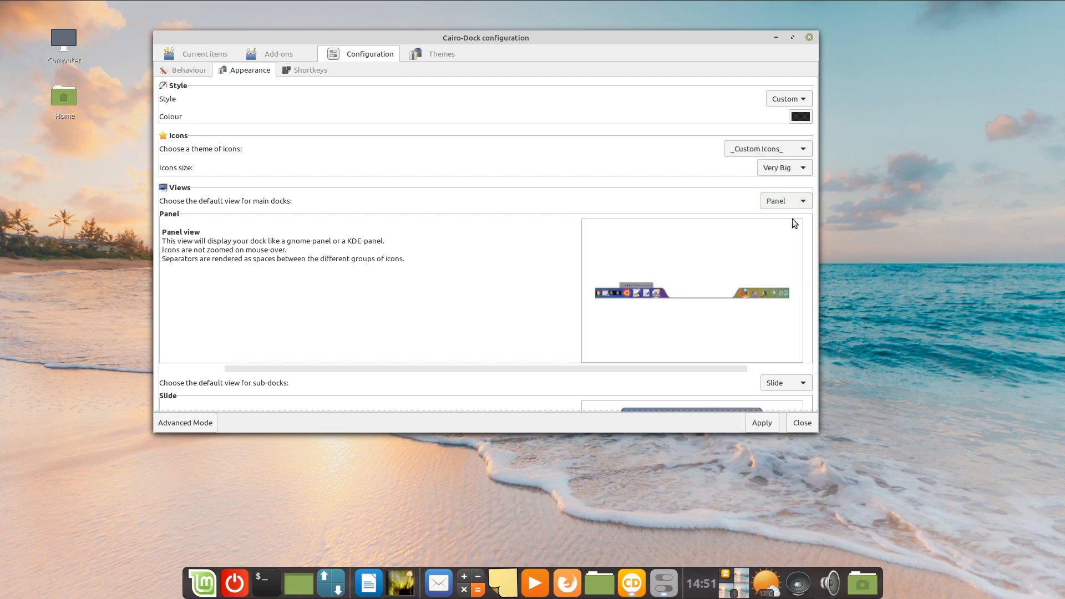
pyautogui.click(755, 421)
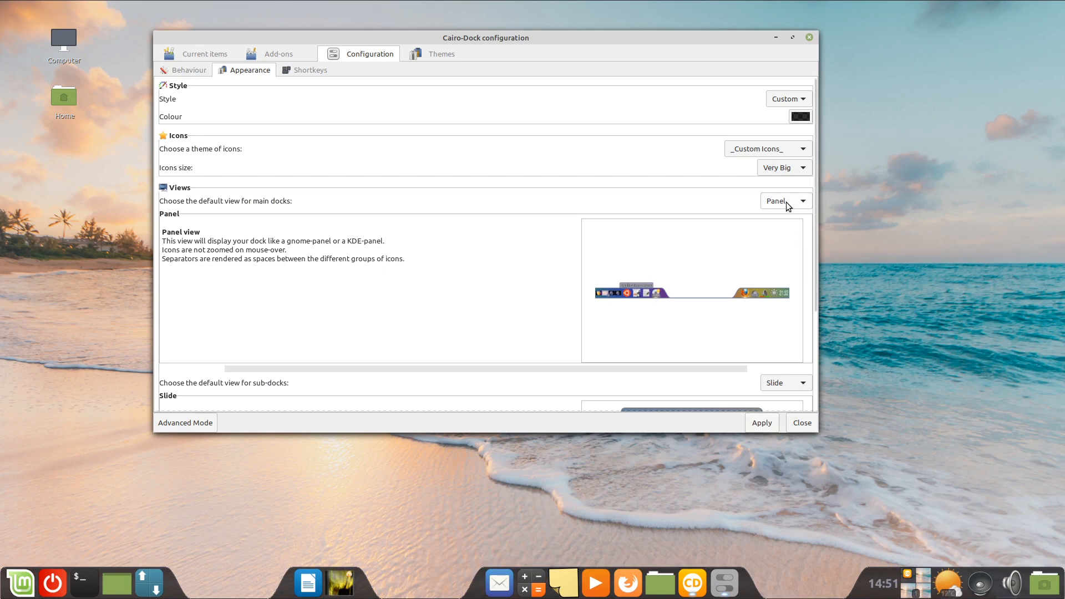
pyautogui.scroll(-1, 786, 202)
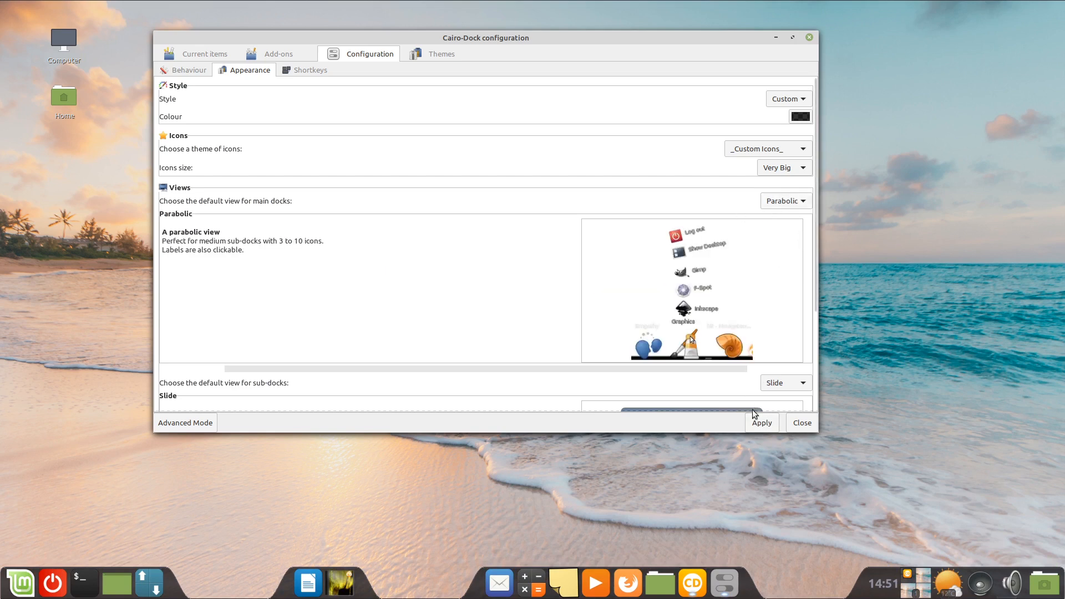
pyautogui.click(763, 421)
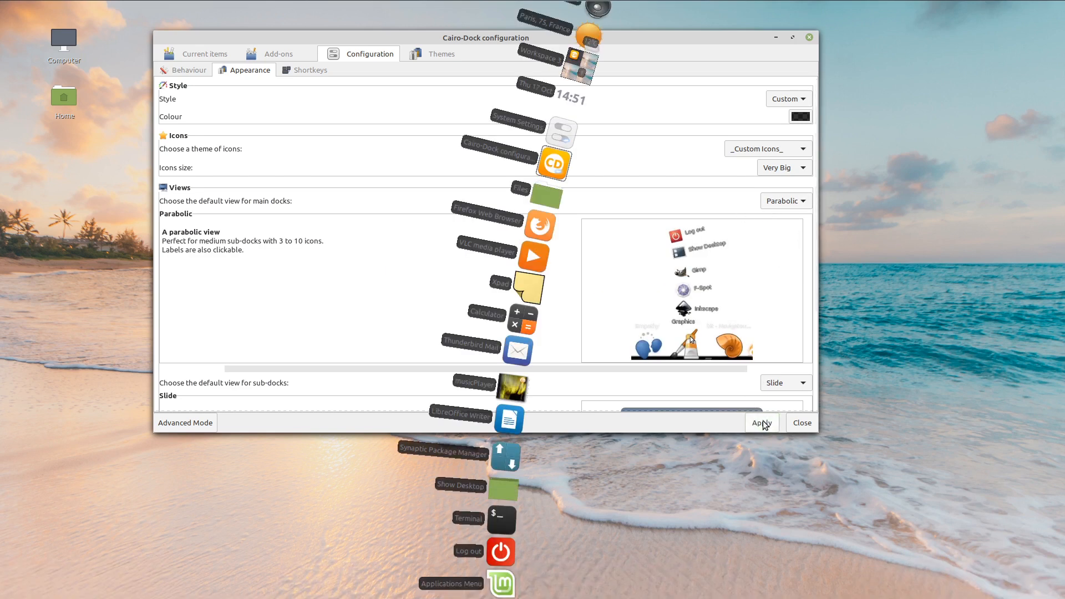
# Step: Apply the Rainbow view to the main docks and move the configuration window away from the dock
pyautogui.scroll(-1, 776, 205)
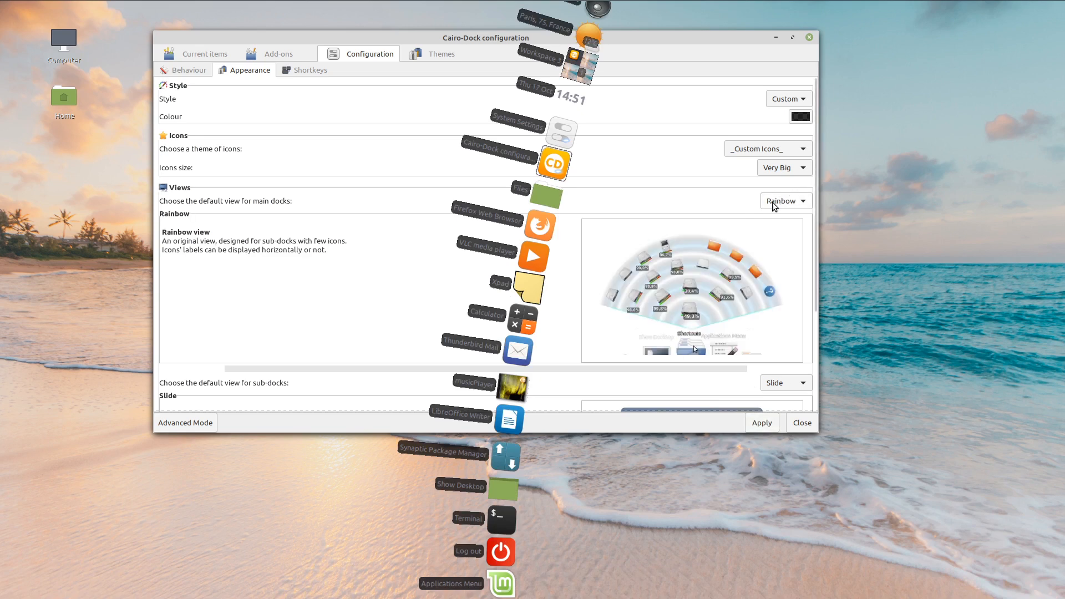
pyautogui.click(763, 421)
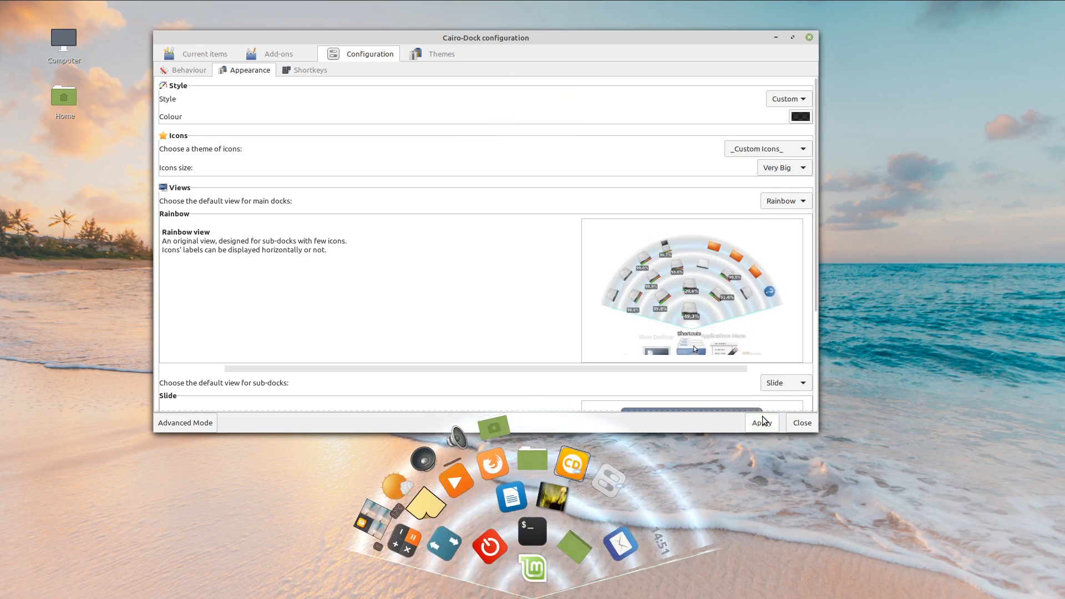
pyautogui.moveTo(540, 41); pyautogui.dragTo(589, 51)
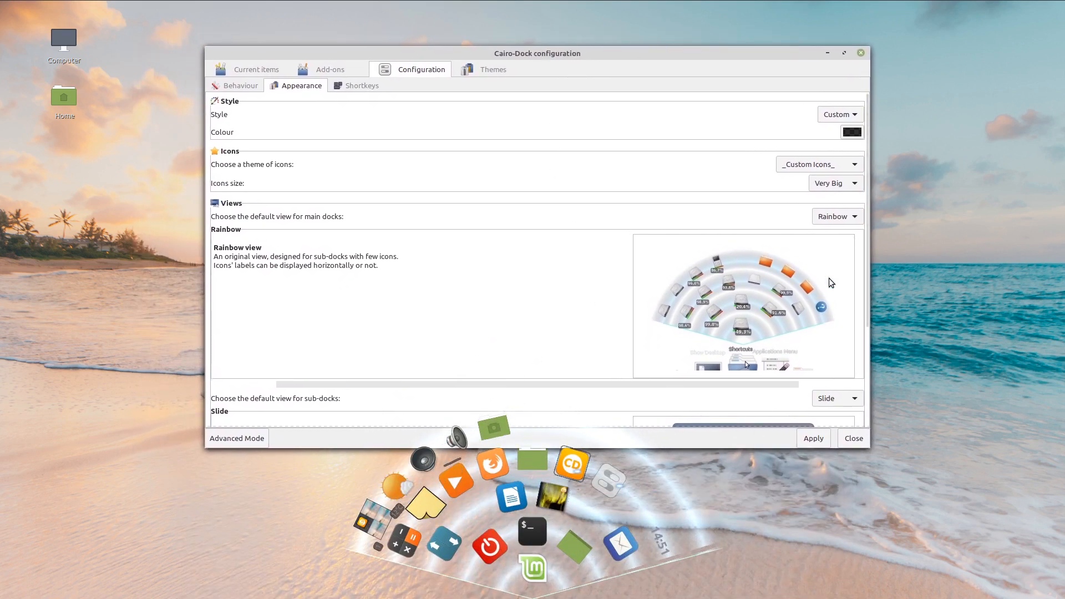
# Step: Apply the Slide view to the main docks and minimise the configuration window to uncover the desktop
pyautogui.click(847, 217)
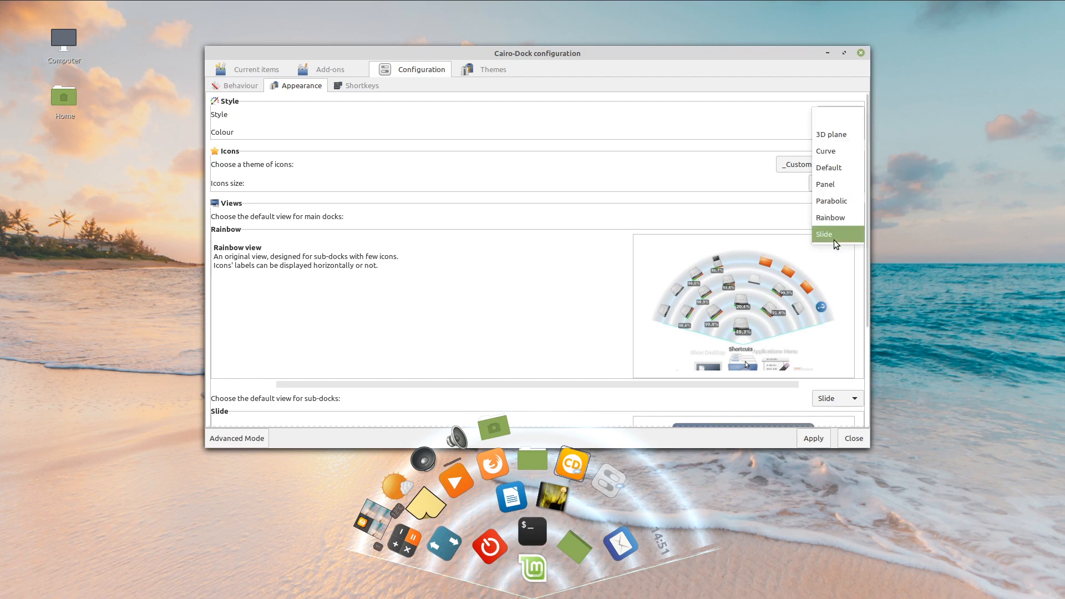
pyautogui.click(834, 237)
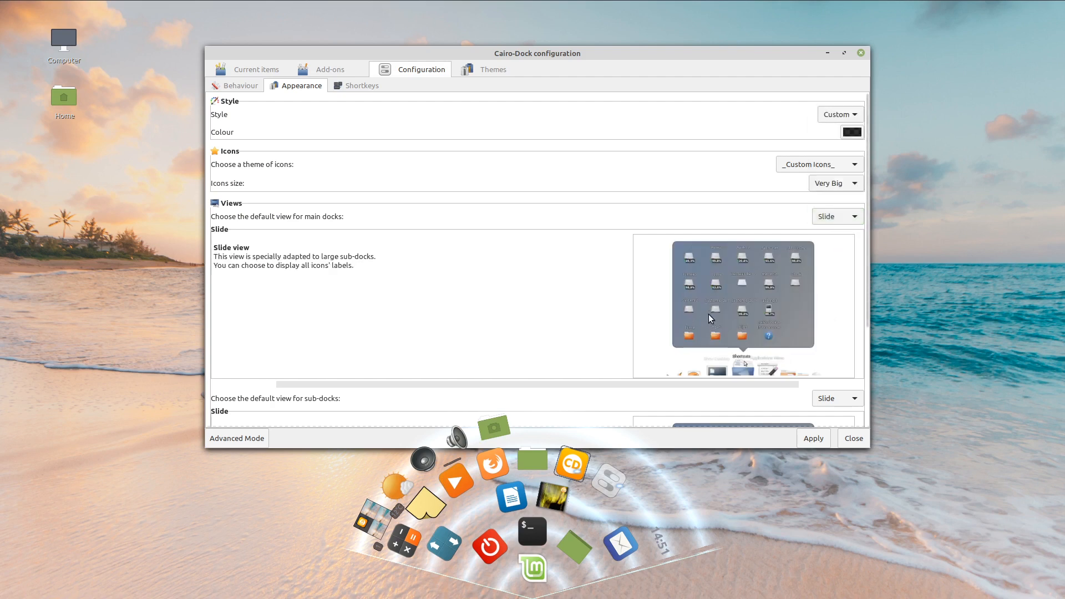
pyautogui.click(813, 439)
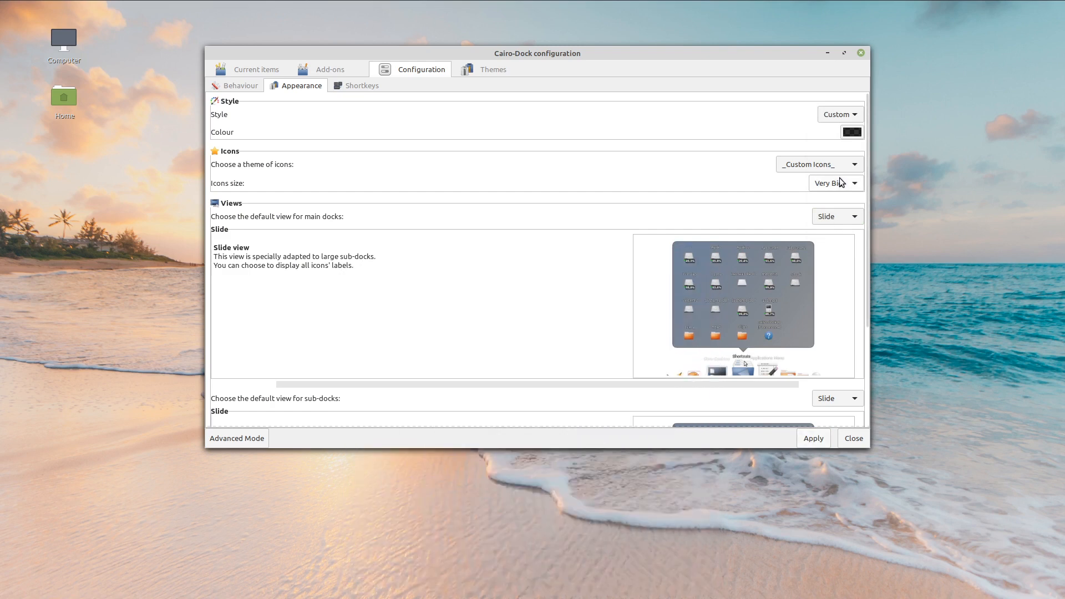
pyautogui.moveTo(658, 53); pyautogui.dragTo(646, 20)
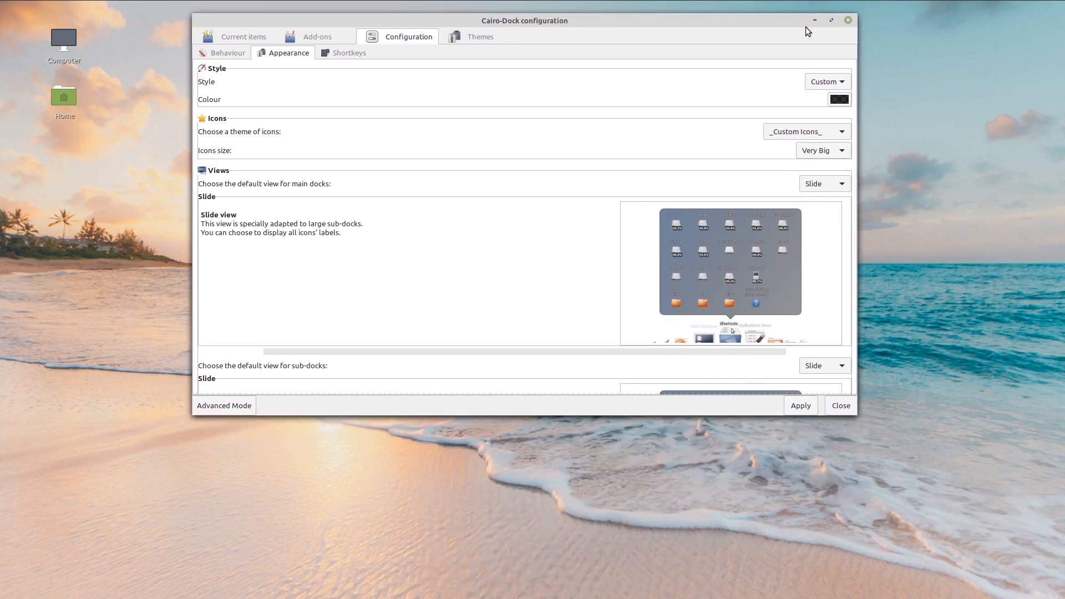
pyautogui.click(814, 20)
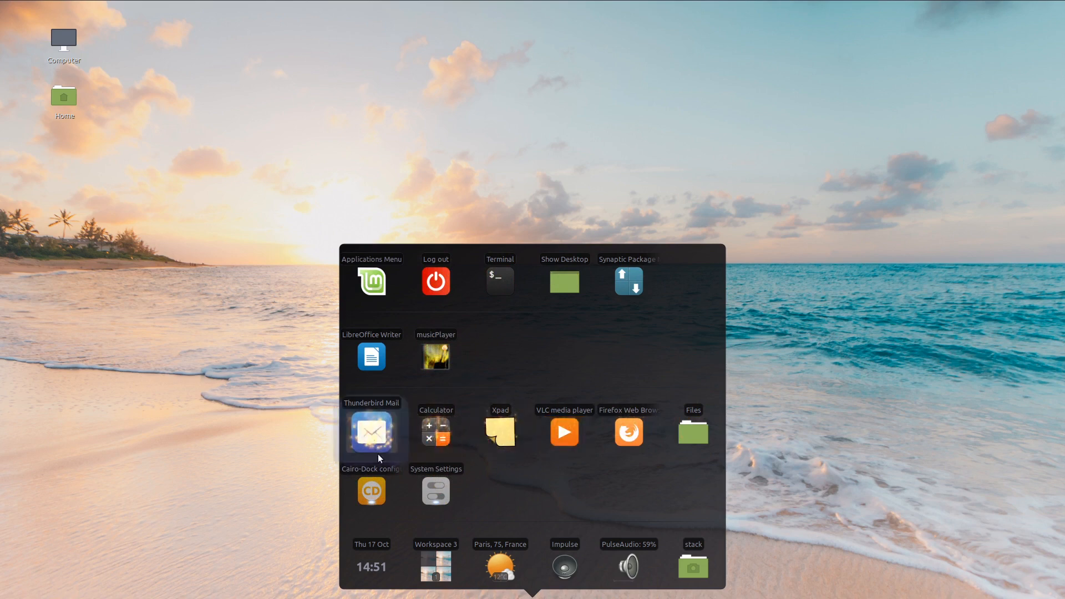
# Step: Reopen the Cairo-Dock configuration from the dock and apply the 3D plane view to the main docks
pyautogui.click(374, 488)
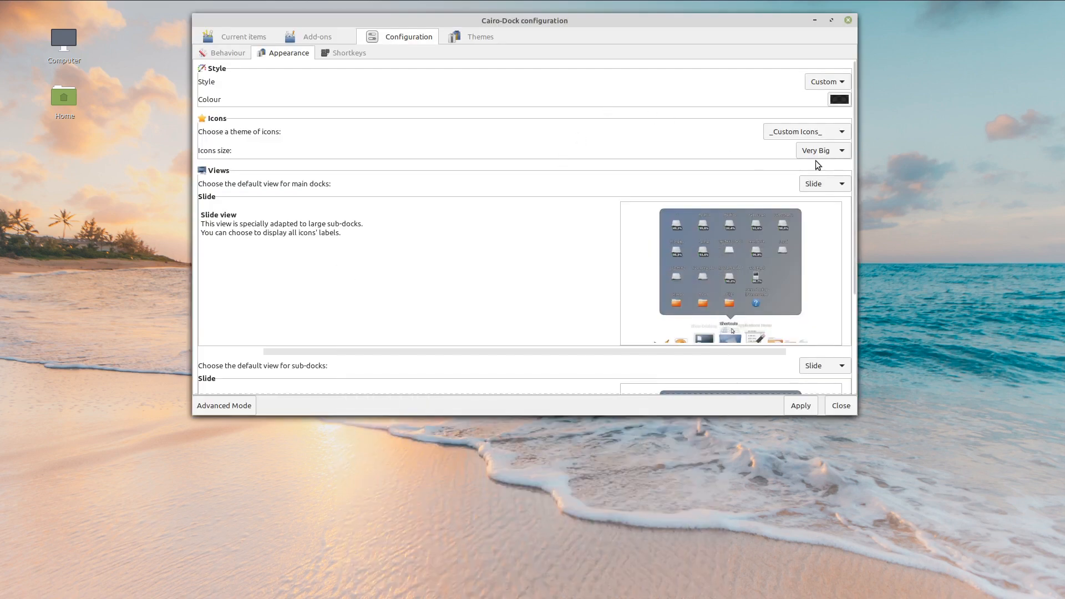
pyautogui.click(830, 183)
pyautogui.click(831, 185)
pyautogui.click(836, 185)
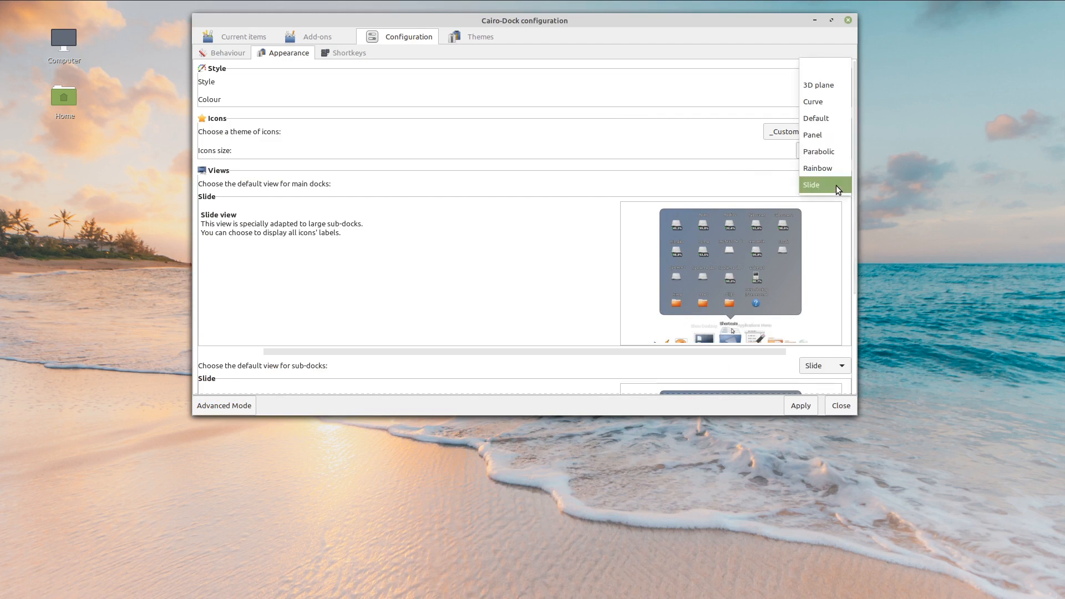
pyautogui.click(831, 83)
pyautogui.click(800, 408)
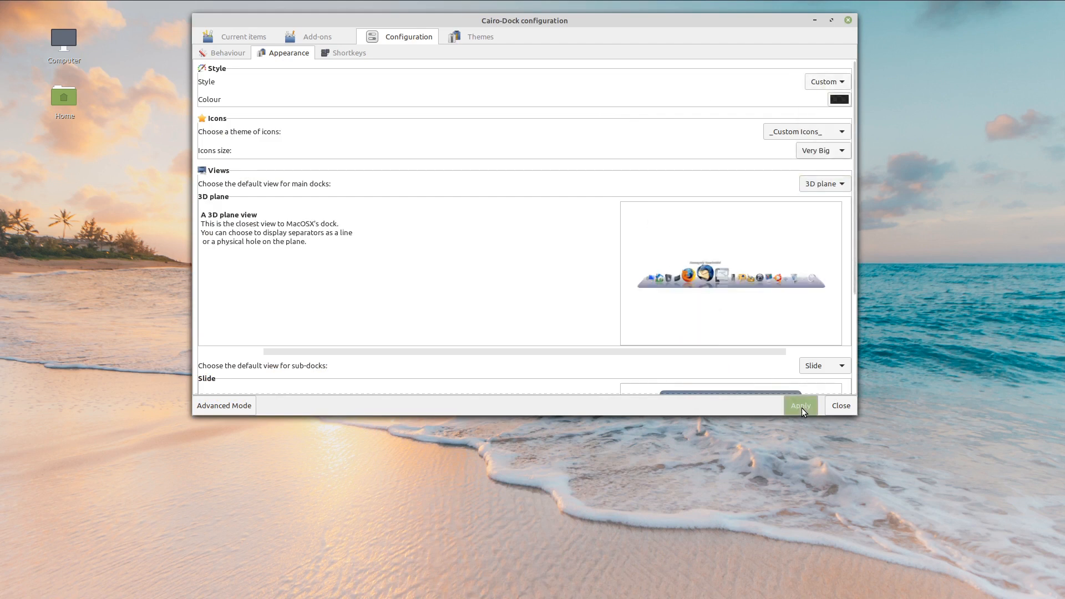
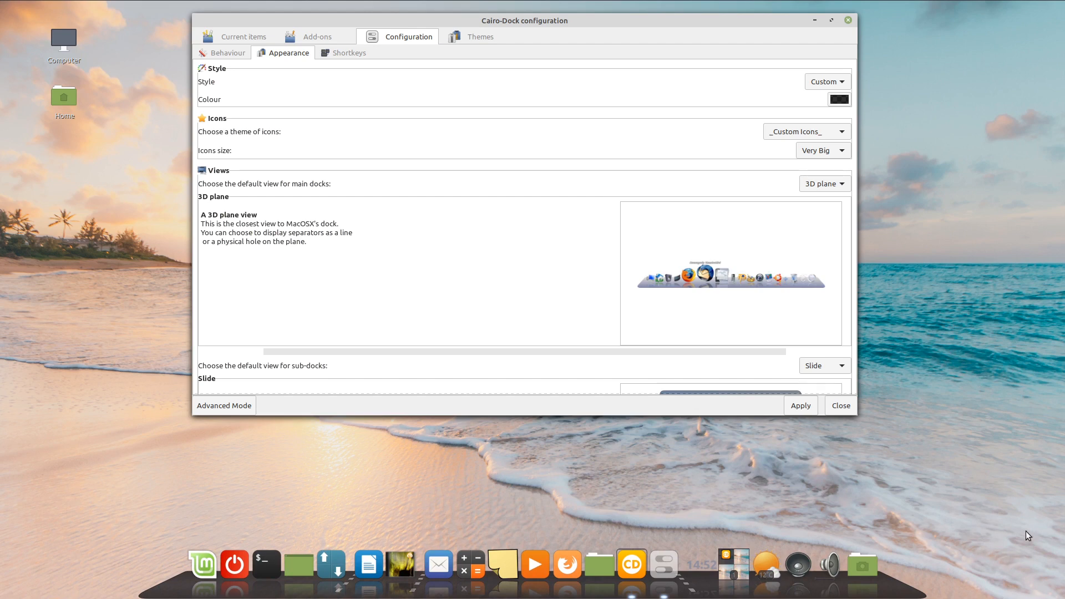
# Step: Detach the clock applet from the dock onto the desktop and open the clock's item settings
pyautogui.moveTo(700, 557); pyautogui.dragTo(1003, 534)
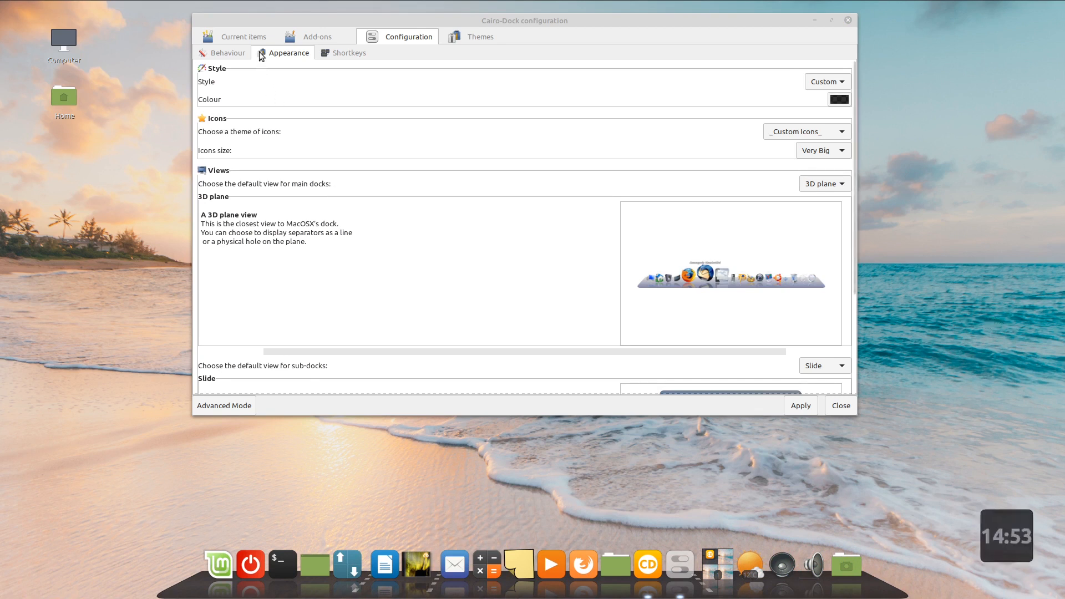
pyautogui.click(224, 42)
pyautogui.click(236, 66)
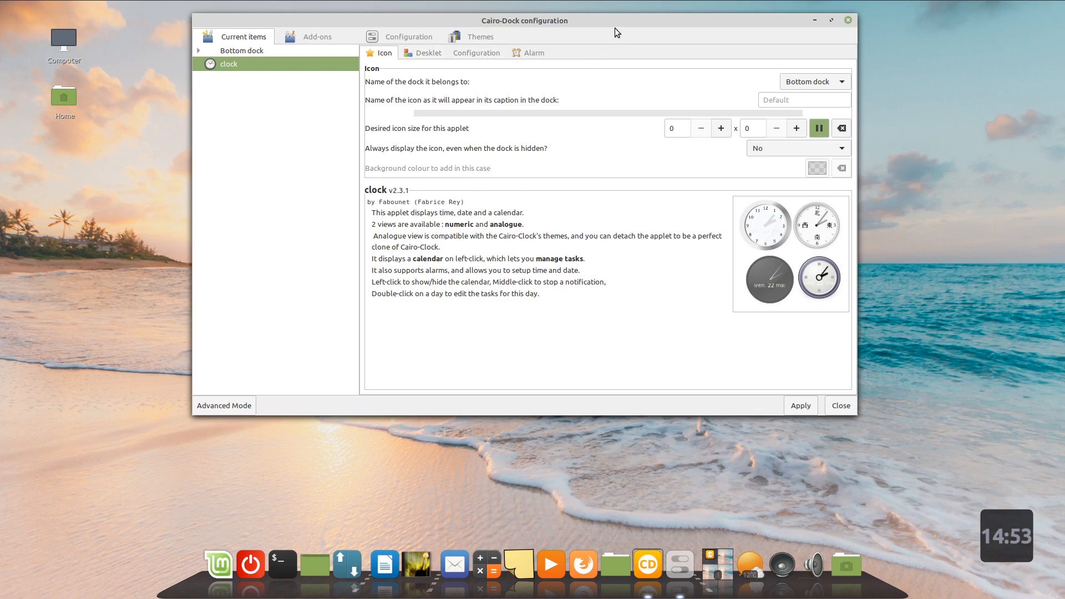
pyautogui.moveTo(603, 22); pyautogui.dragTo(538, 24)
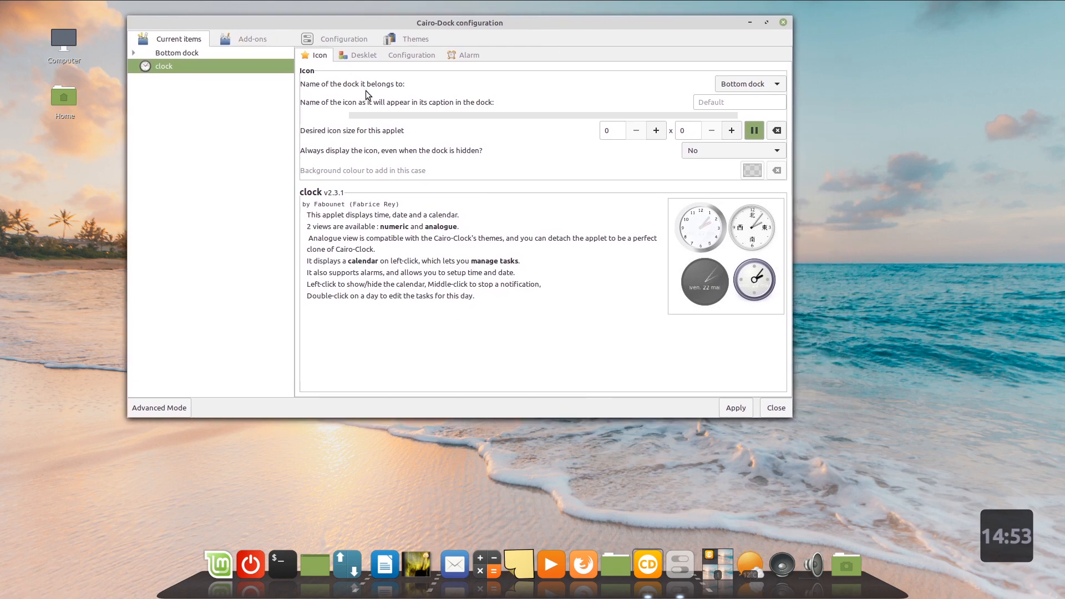
# Step: Set the clock desklet's decoration theme to none and apply it
pyautogui.click(357, 58)
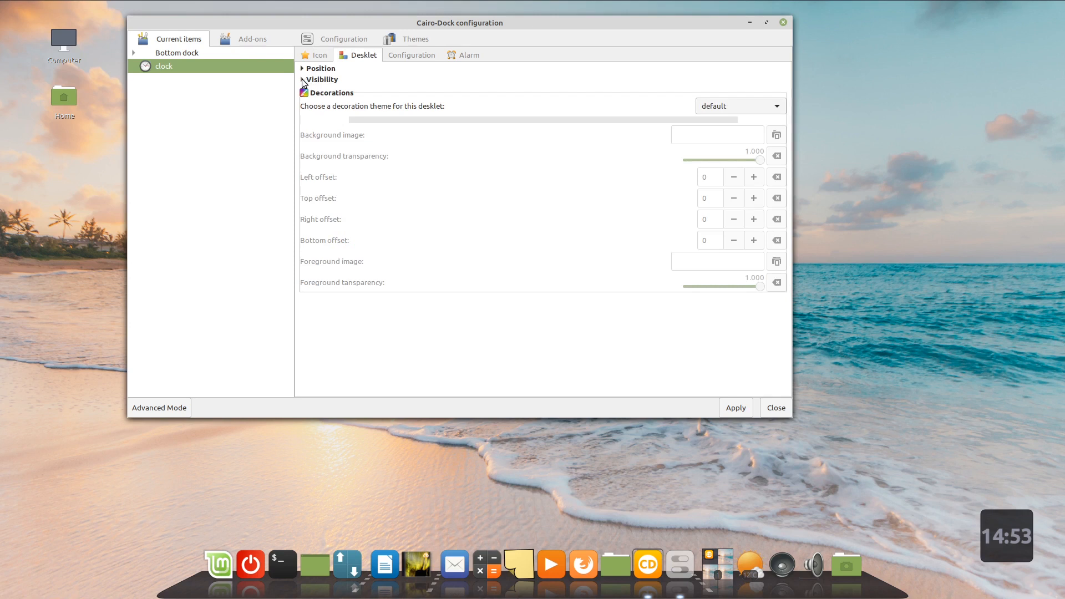
pyautogui.click(774, 106)
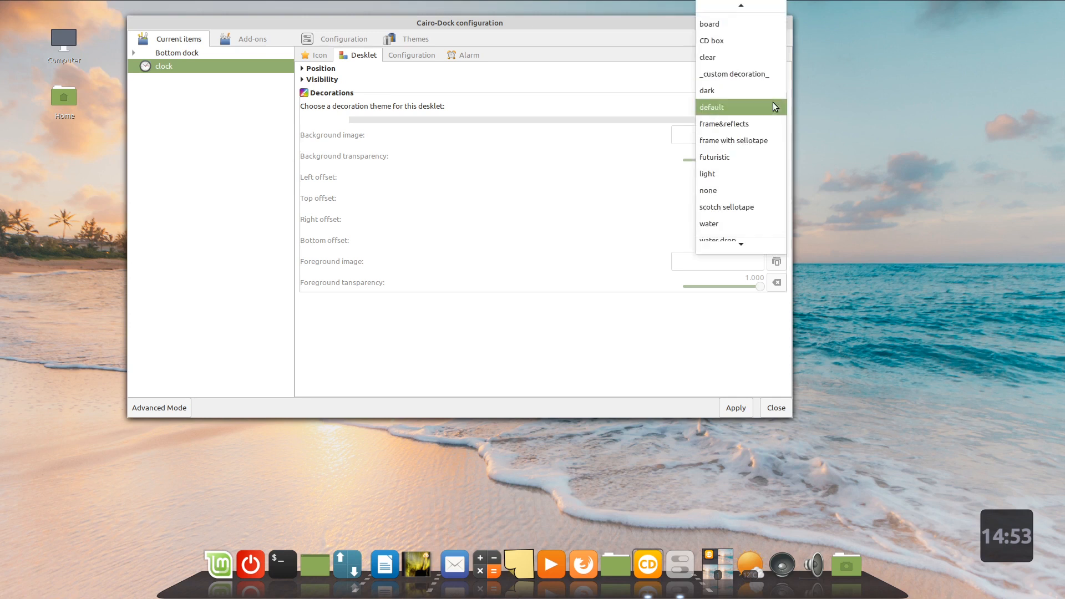
pyautogui.click(747, 191)
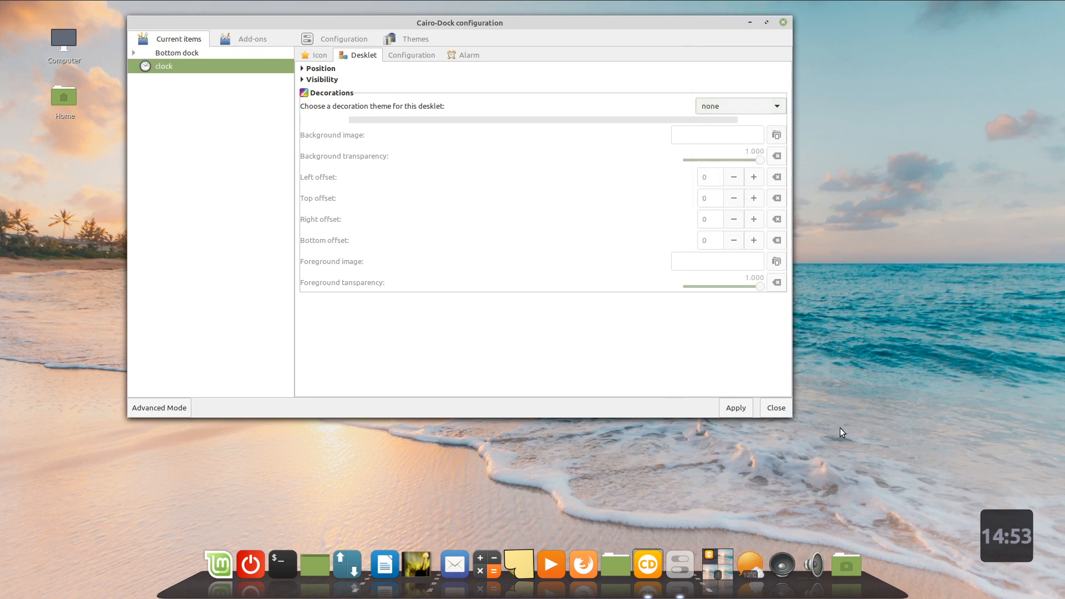
pyautogui.click(737, 408)
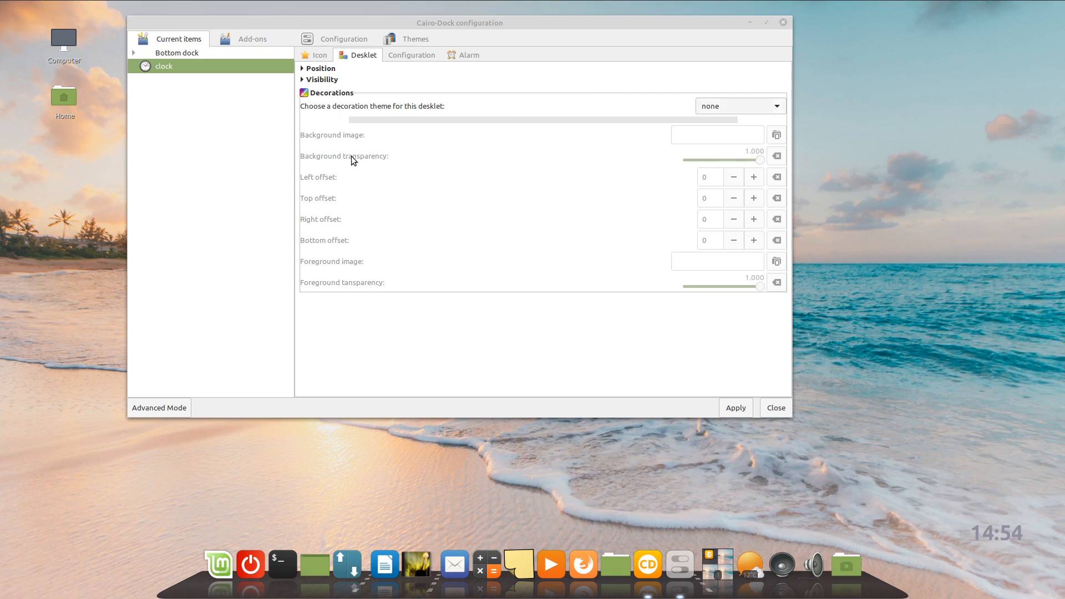
# Step: Disable the clock's detached-from-the-dock visibility option and apply it to return the clock to the dock
pyautogui.click(301, 79)
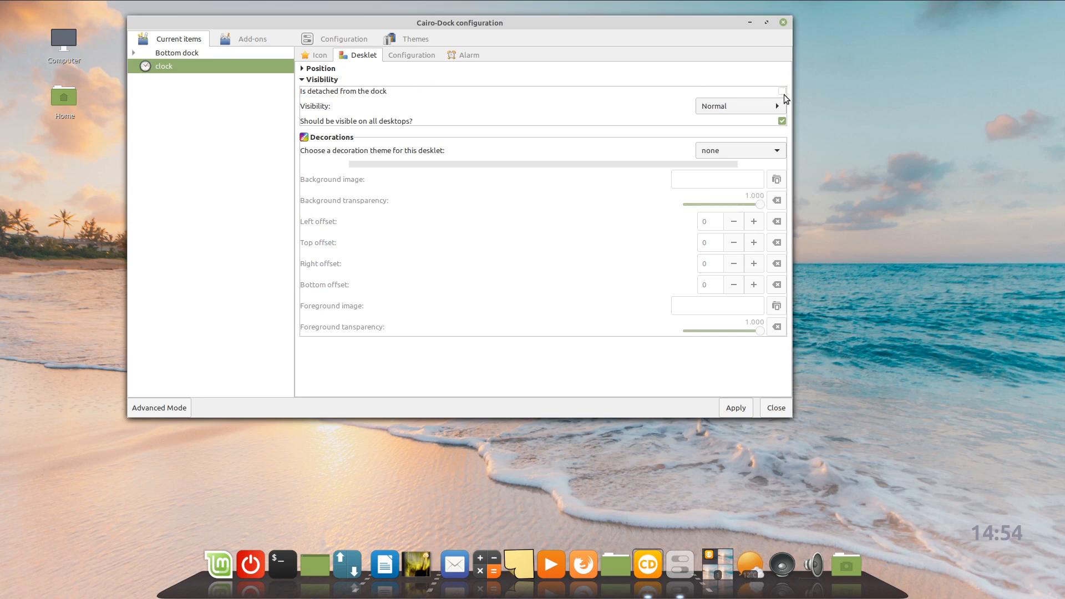
pyautogui.click(739, 409)
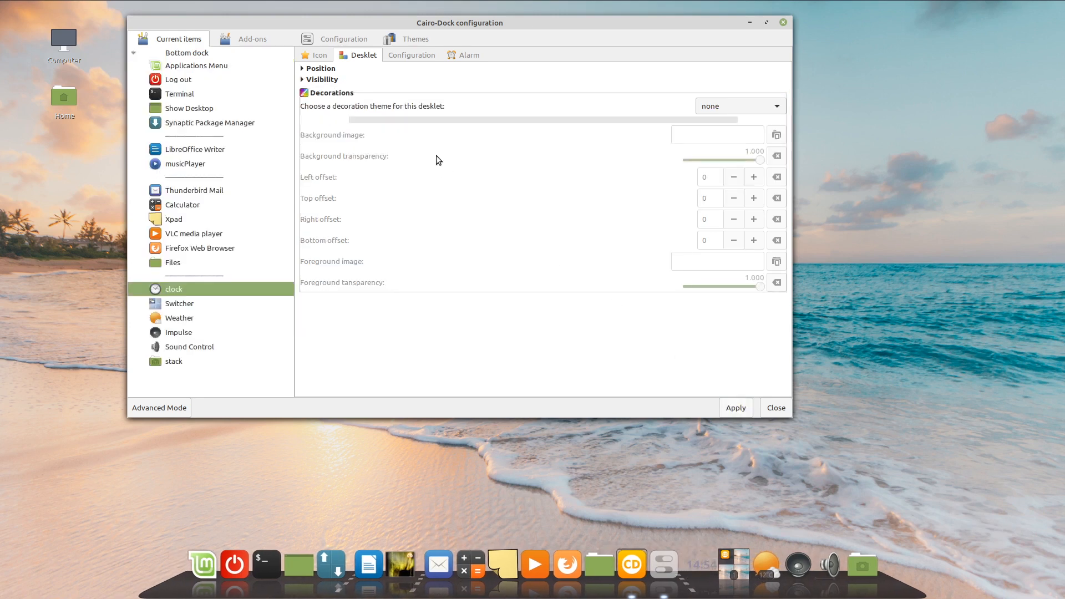
# Step: Enable the clock's detached-from-the-dock option and apply it to place the clock on the desktop
pyautogui.click(303, 81)
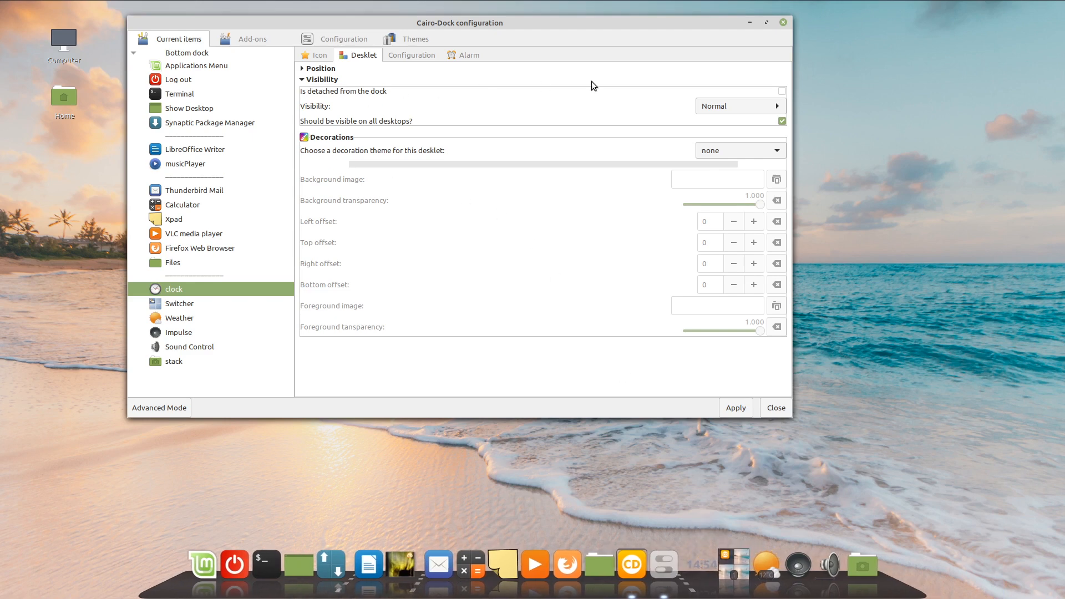
pyautogui.click(782, 92)
pyautogui.click(740, 409)
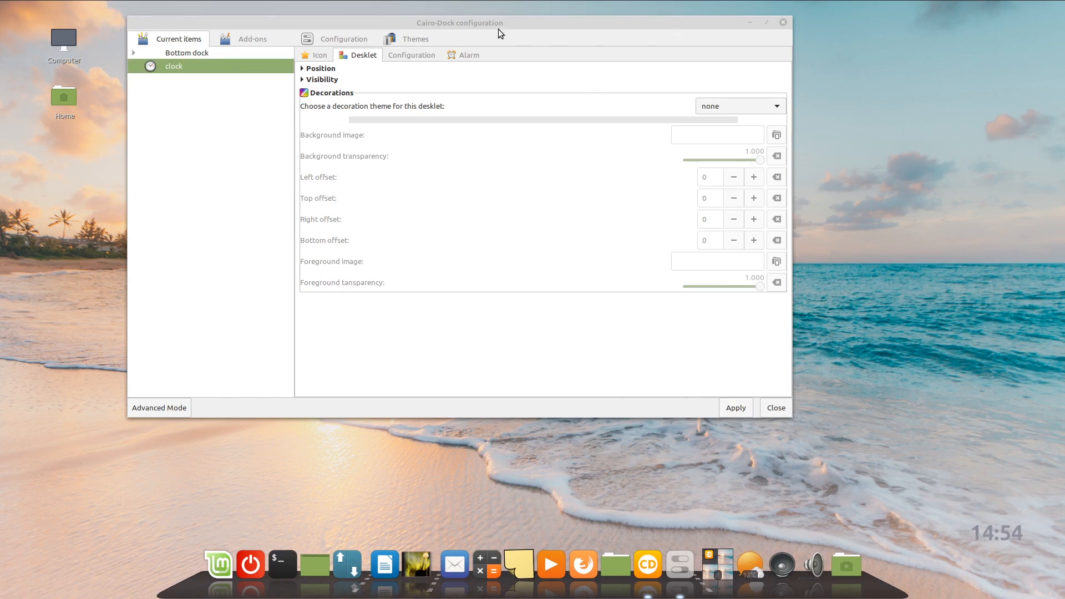
pyautogui.moveTo(496, 17); pyautogui.dragTo(534, 38)
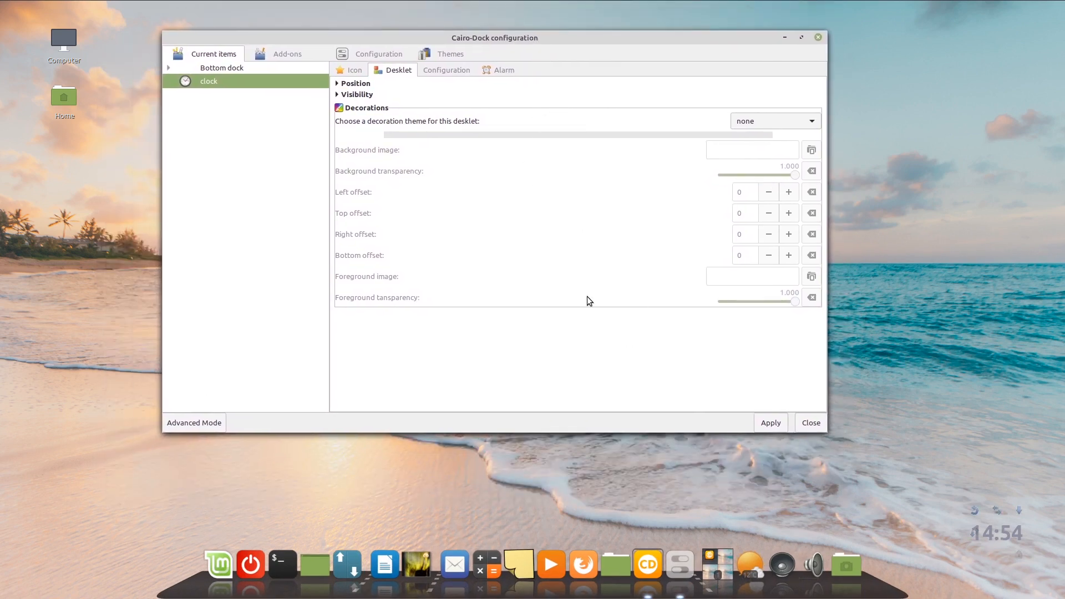
# Step: Set the clock desklet's visibility to Keep above and apply it
pyautogui.click(337, 95)
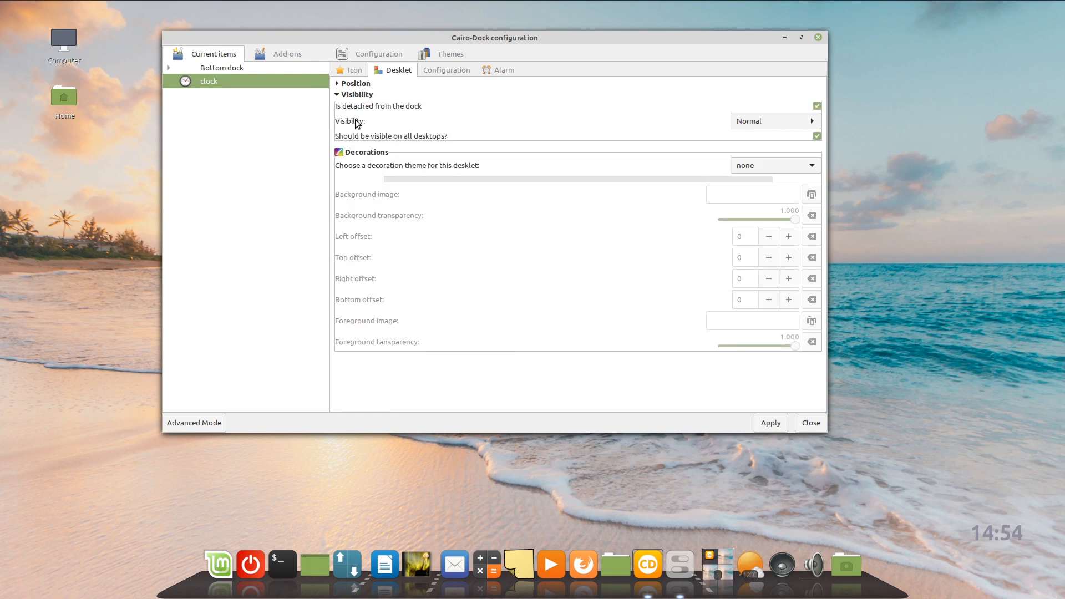
pyautogui.click(813, 121)
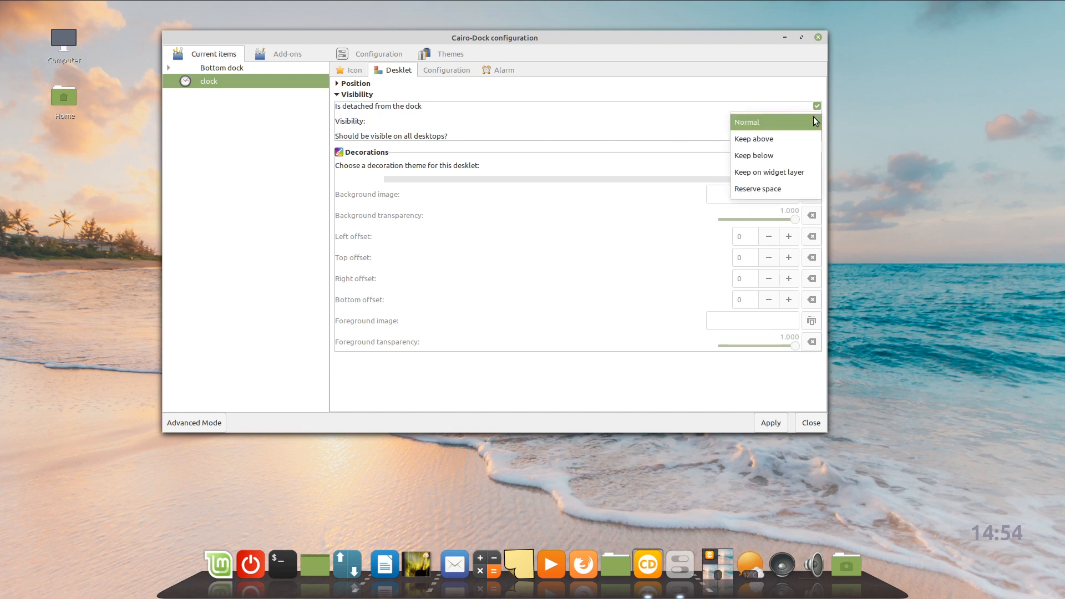
pyautogui.click(780, 143)
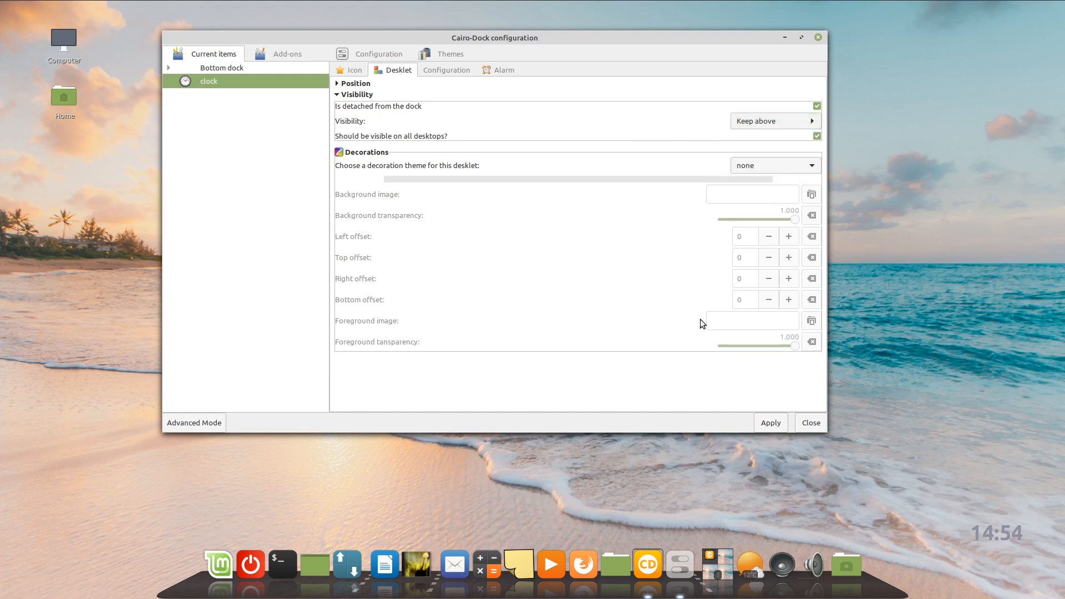
pyautogui.click(773, 423)
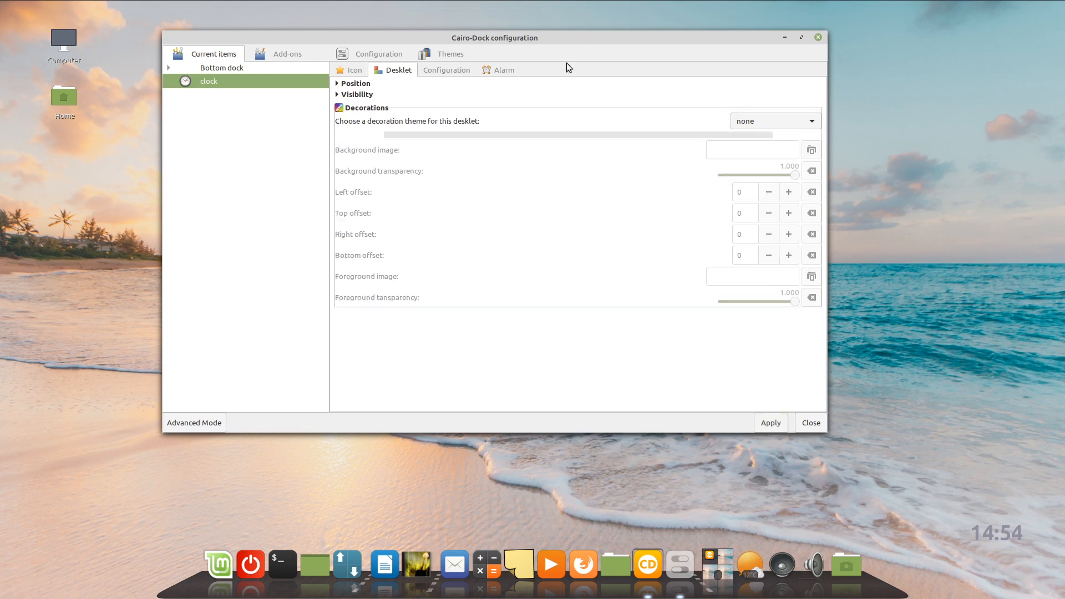
pyautogui.moveTo(608, 35)
pyautogui.mouseDown()
pyautogui.moveTo(647, 193)
pyautogui.moveTo(739, 190)
pyautogui.moveTo(808, 205)
pyautogui.moveTo(833, 176)
pyautogui.moveTo(788, 177)
pyautogui.moveTo(755, 86)
pyautogui.moveTo(602, 23)
pyautogui.mouseUp()
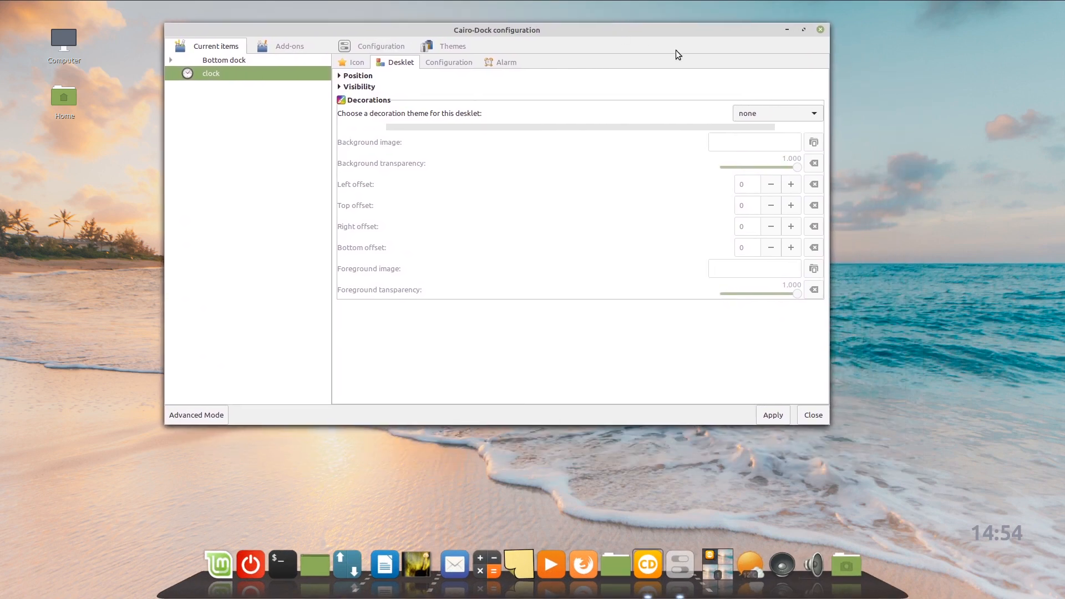
# Step: Return the clock desklet's visibility to Normal and apply it
pyautogui.click(793, 116)
pyautogui.click(577, 144)
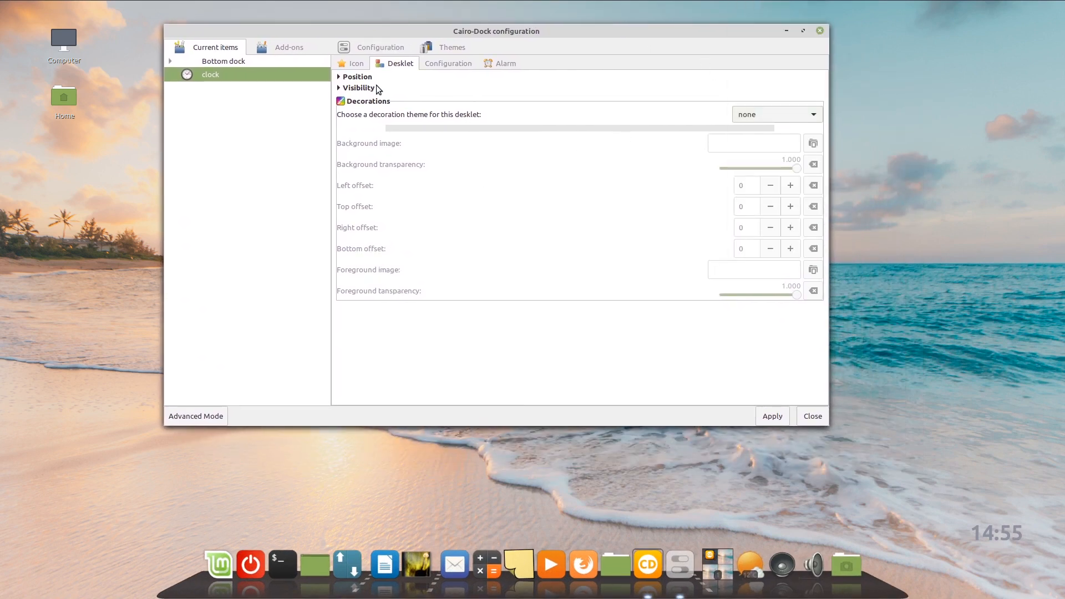
pyautogui.click(338, 88)
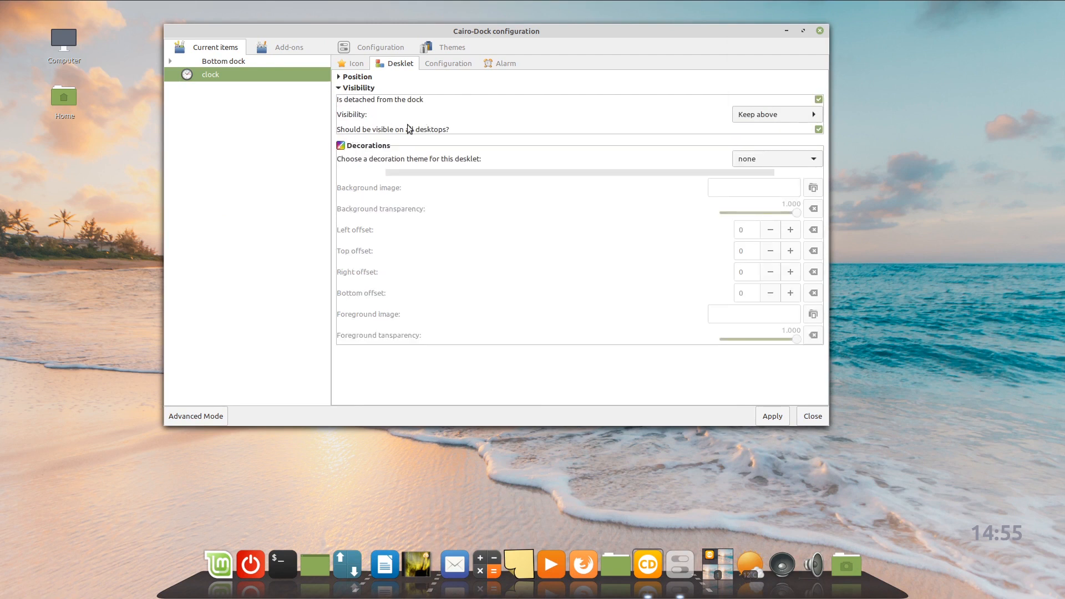
pyautogui.click(793, 114)
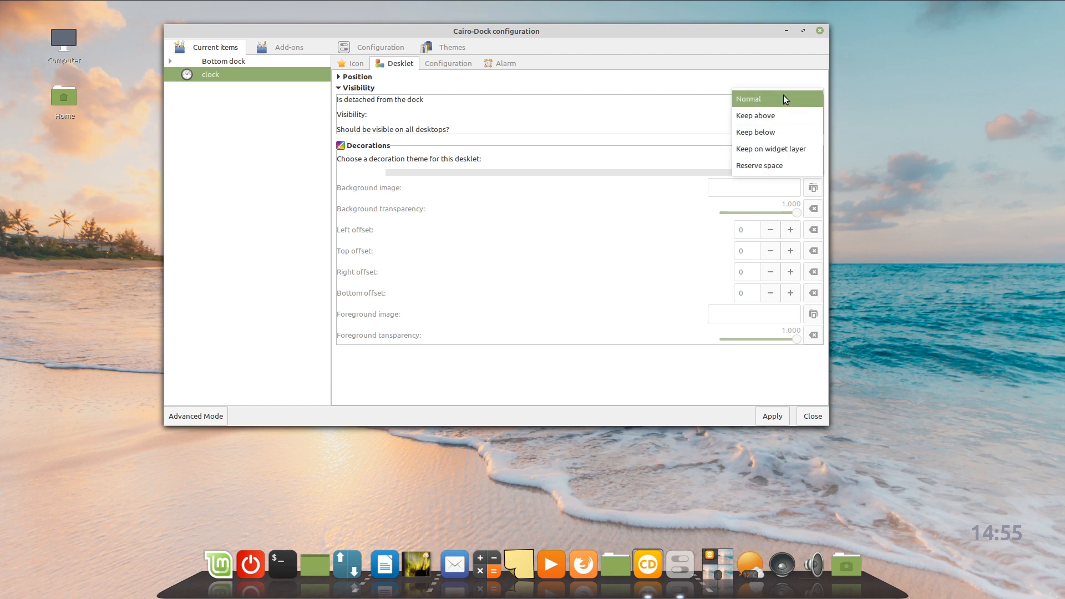
pyautogui.click(783, 98)
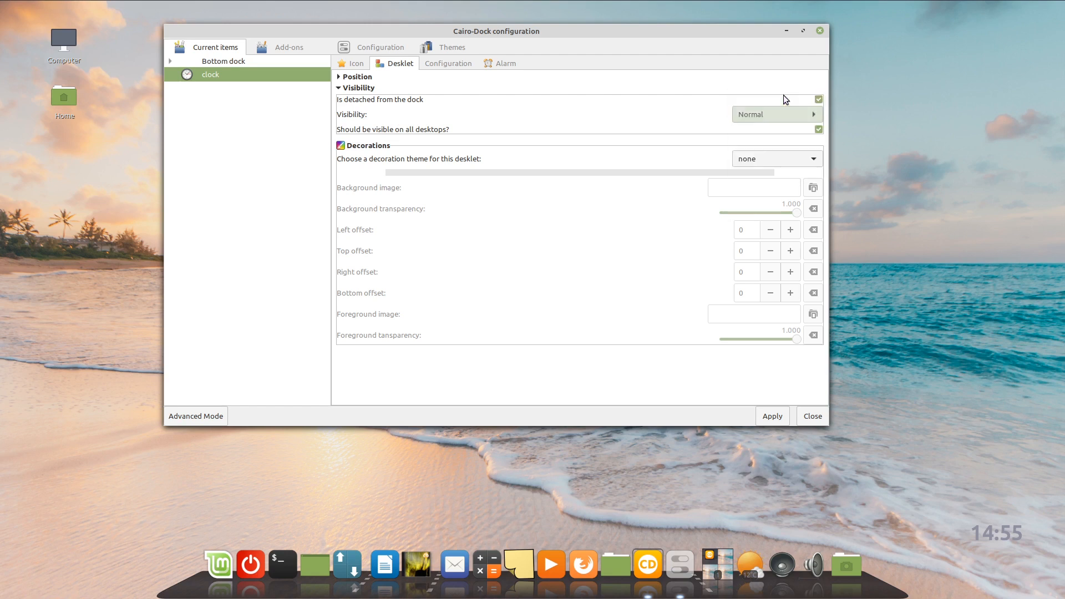
pyautogui.click(774, 420)
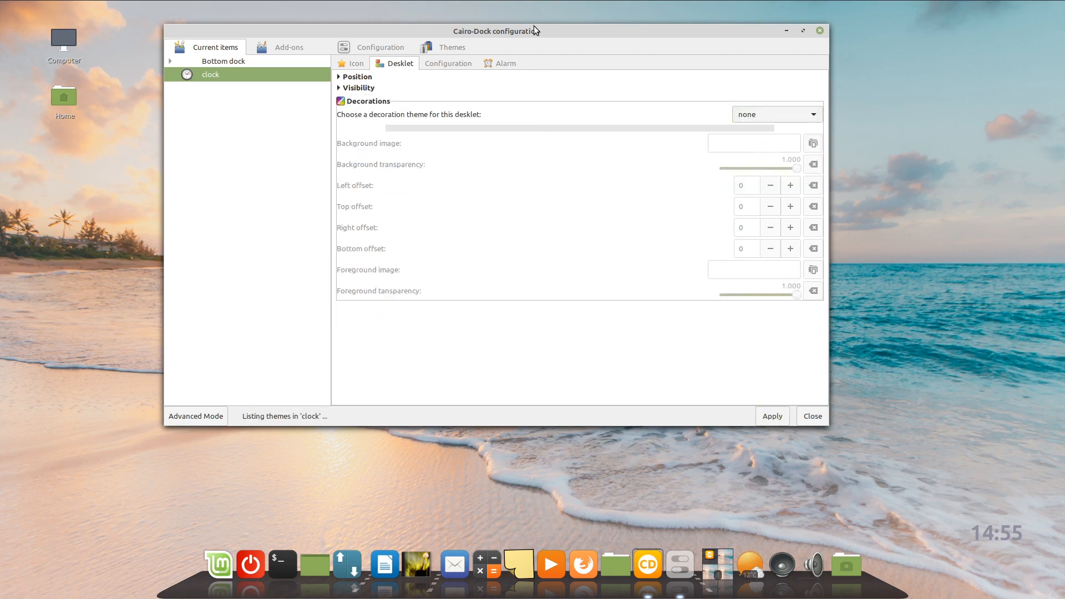
pyautogui.moveTo(510, 31); pyautogui.dragTo(464, 44)
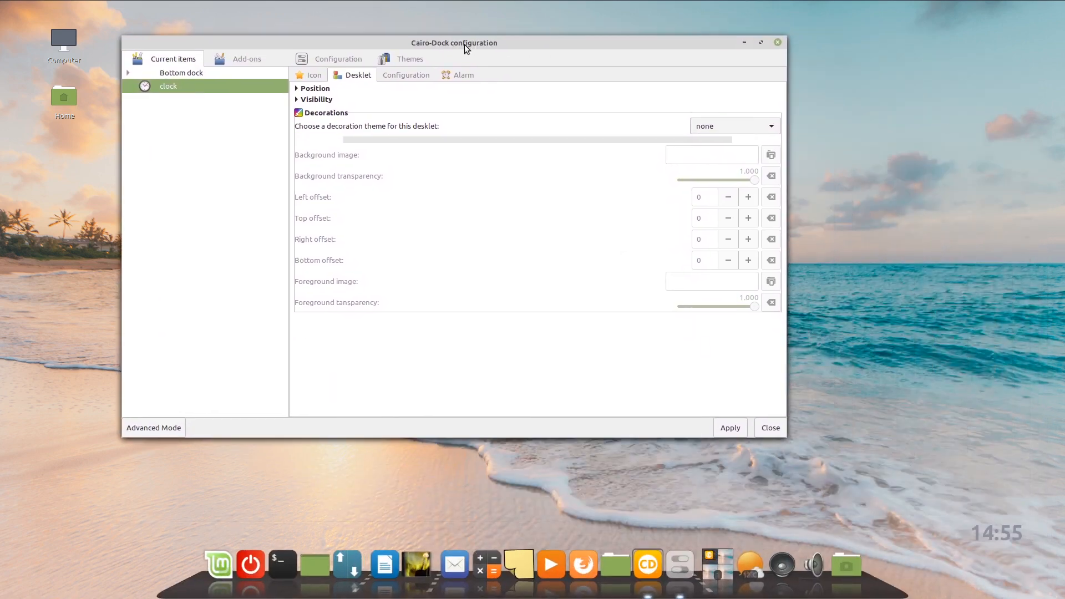
# Step: Set the clock desklet's dimensions to 130 x 130 and apply the new size
pyautogui.click(325, 100)
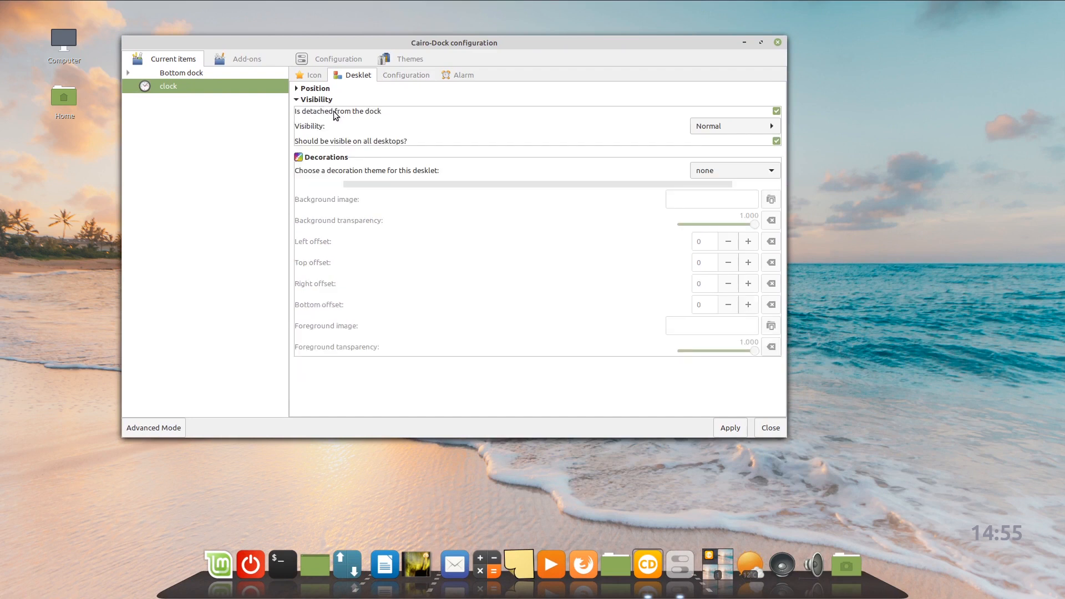
pyautogui.click(297, 89)
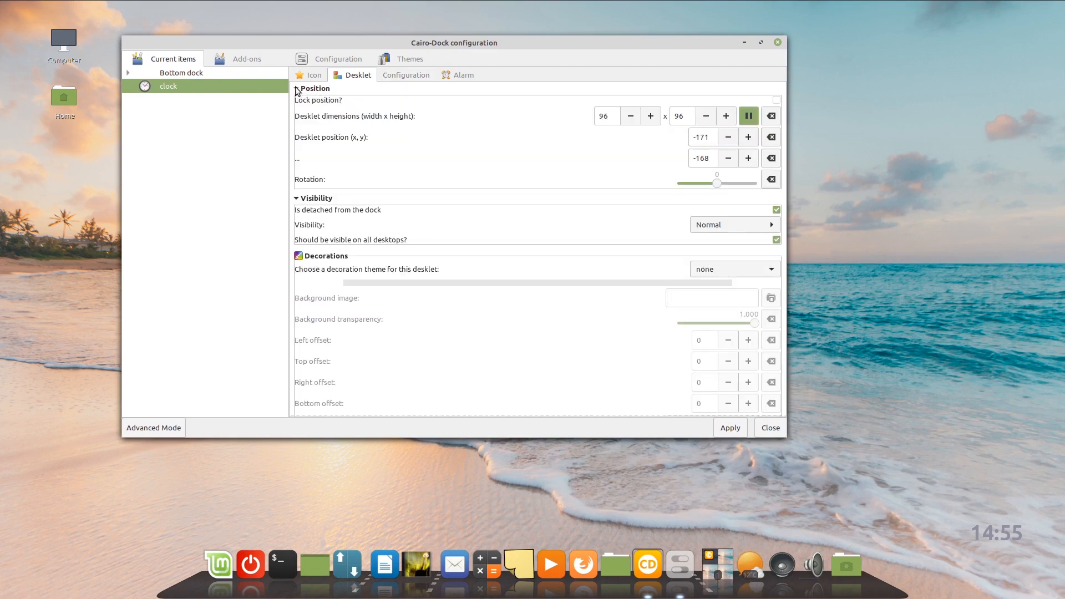
pyautogui.click(651, 117)
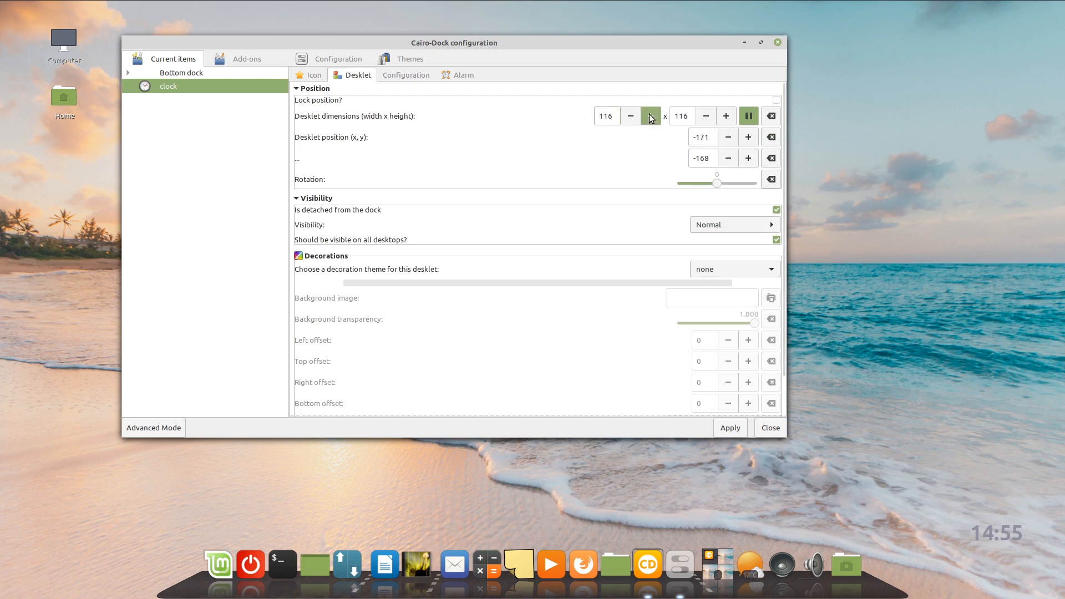
pyautogui.click(651, 117)
pyautogui.click(646, 114)
pyautogui.click(646, 114)
pyautogui.click(646, 114)
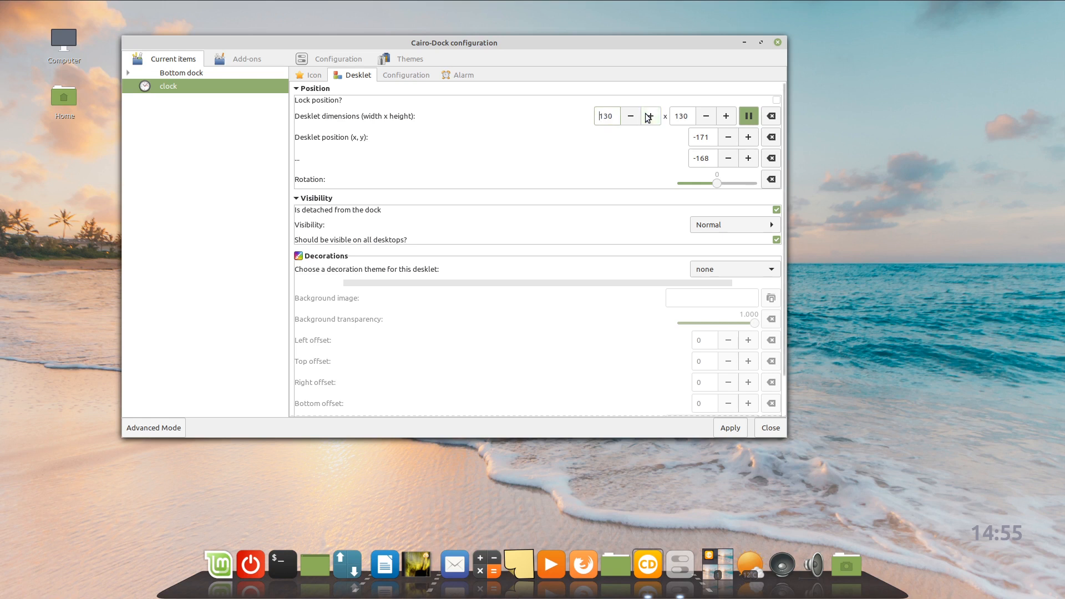
pyautogui.click(729, 430)
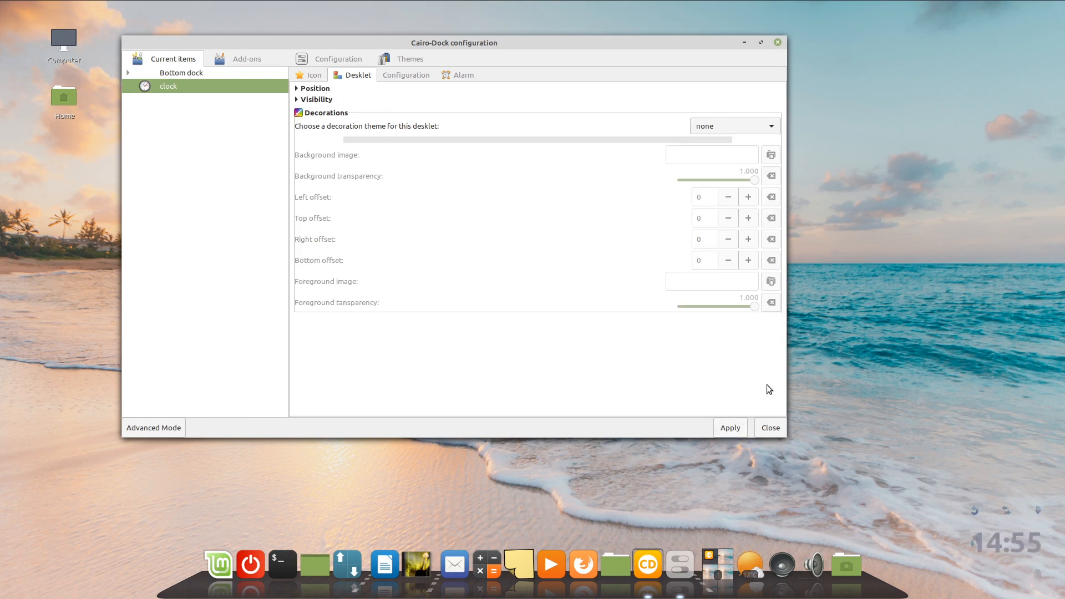
# Step: Set the clock to show the date on the icon and apply it
pyautogui.click(297, 99)
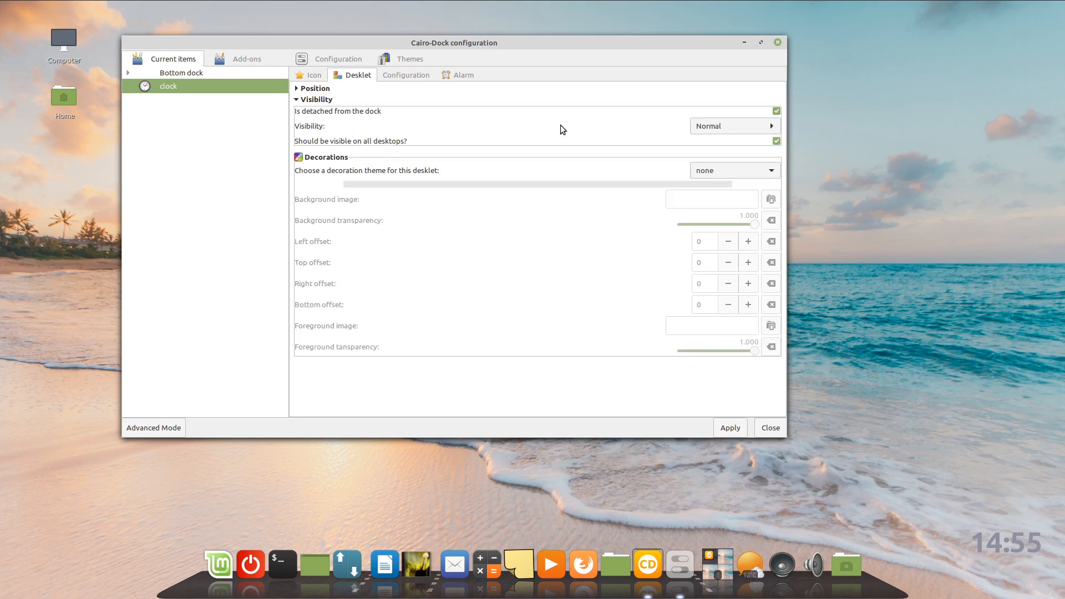
pyautogui.click(297, 89)
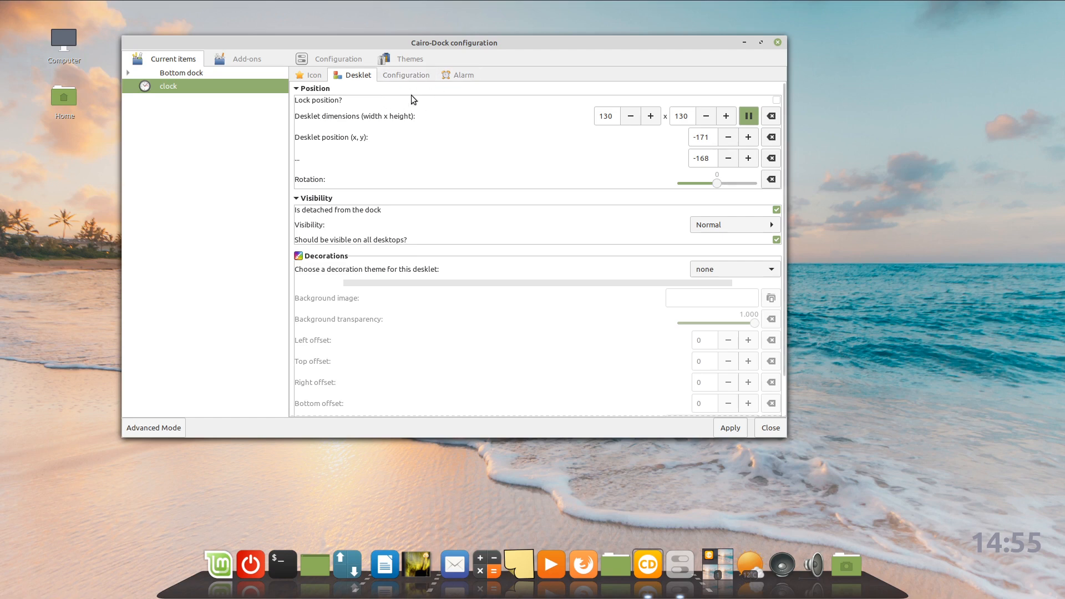
pyautogui.click(405, 76)
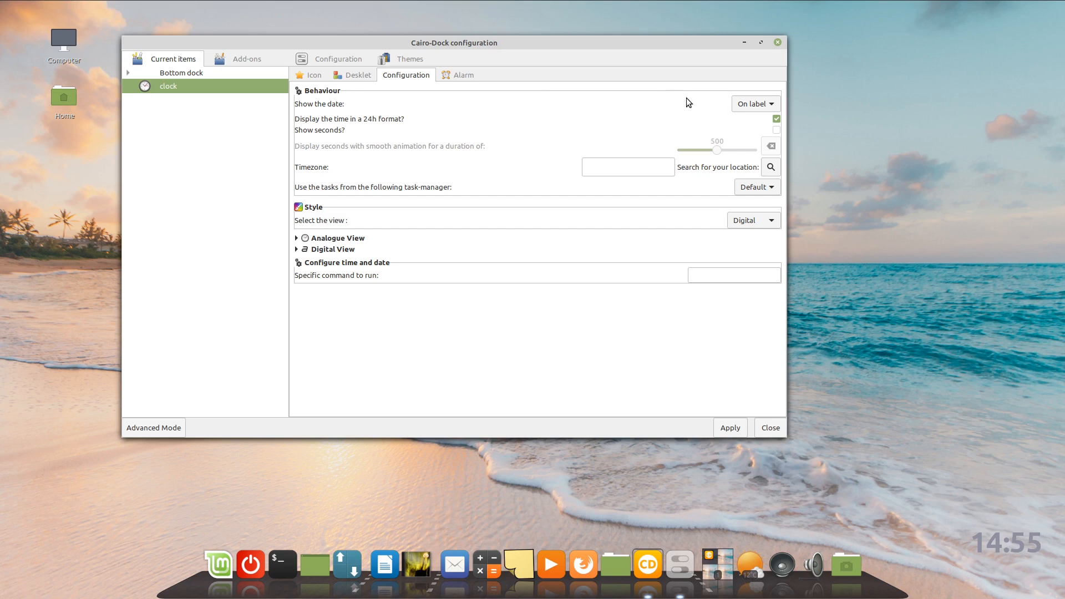
pyautogui.click(769, 102)
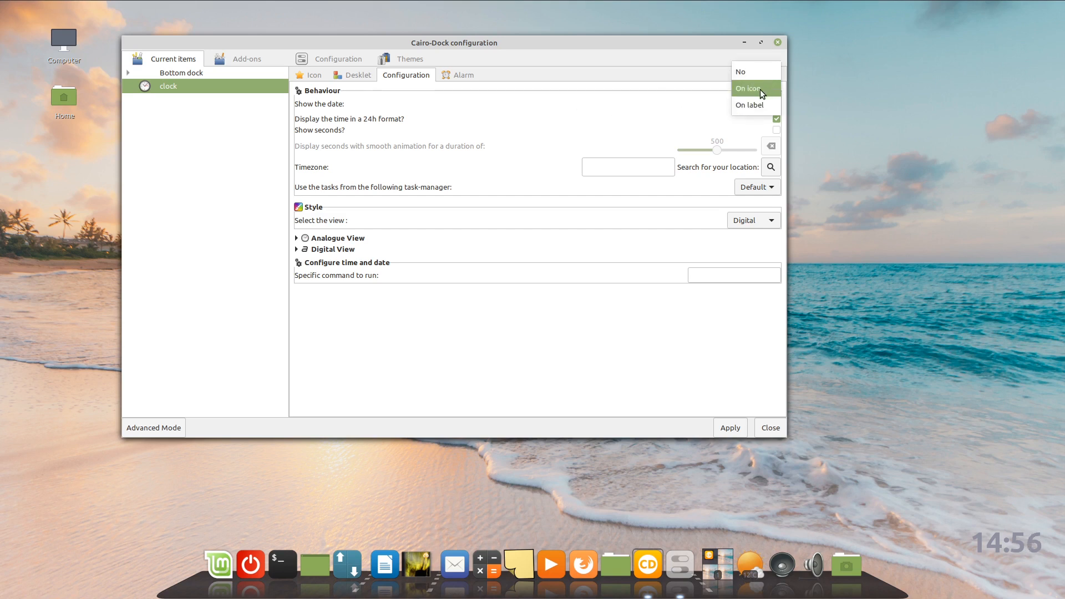
pyautogui.click(733, 427)
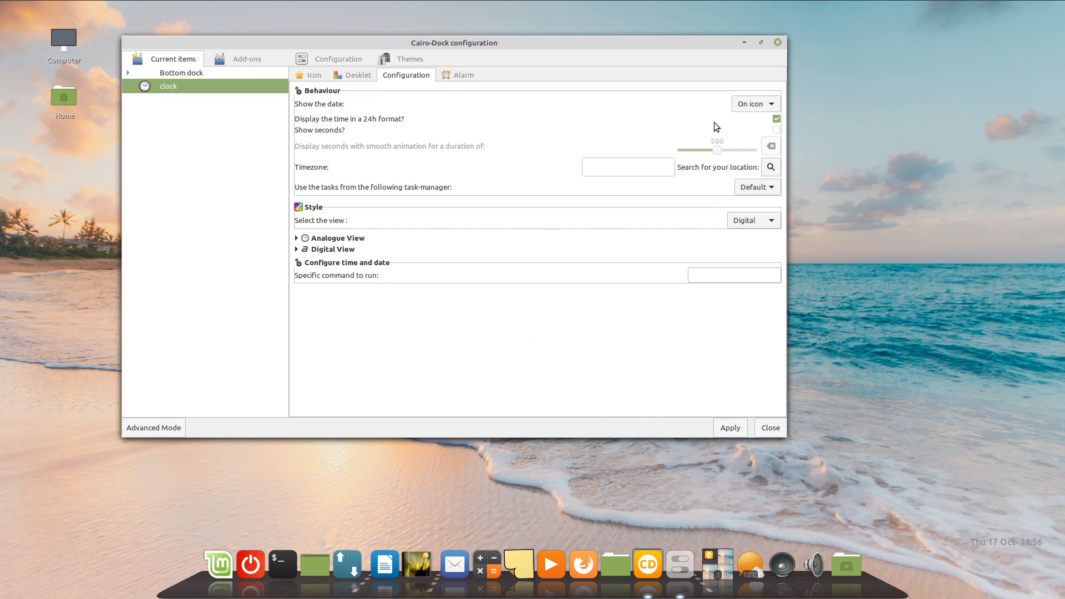
# Step: Turn off the clock's 24h format, turn on seconds, and apply these together with the Analogue view
pyautogui.click(775, 119)
pyautogui.click(776, 129)
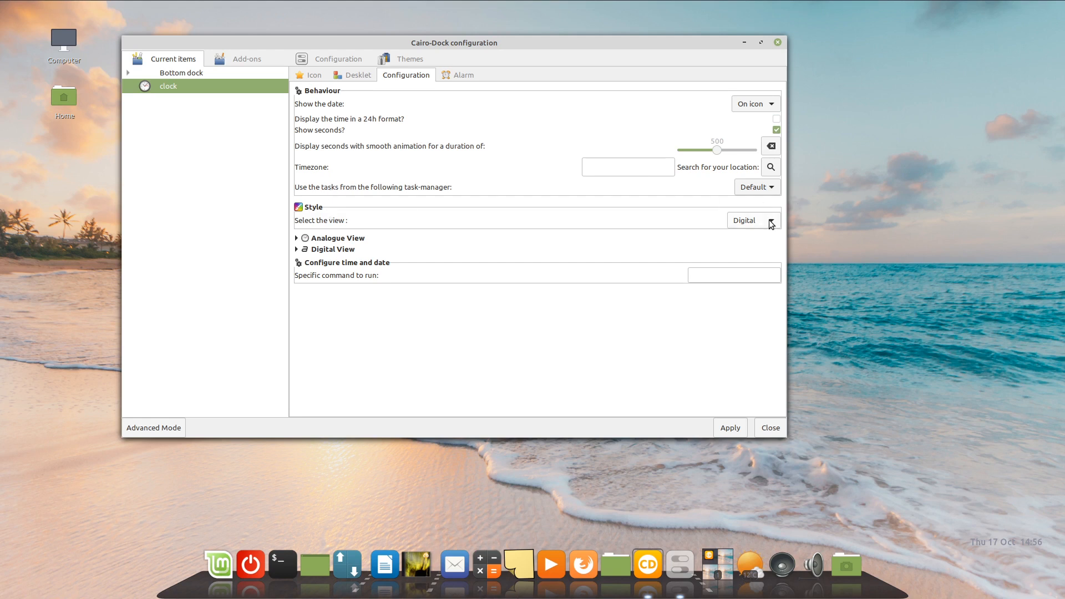
pyautogui.scroll(1, 768, 220)
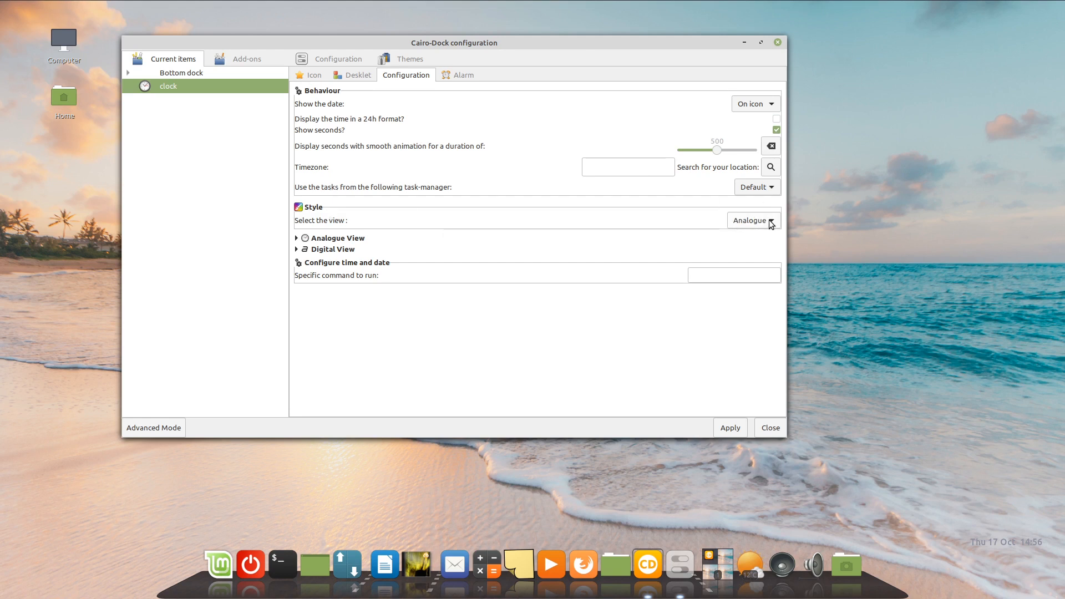
pyautogui.click(739, 427)
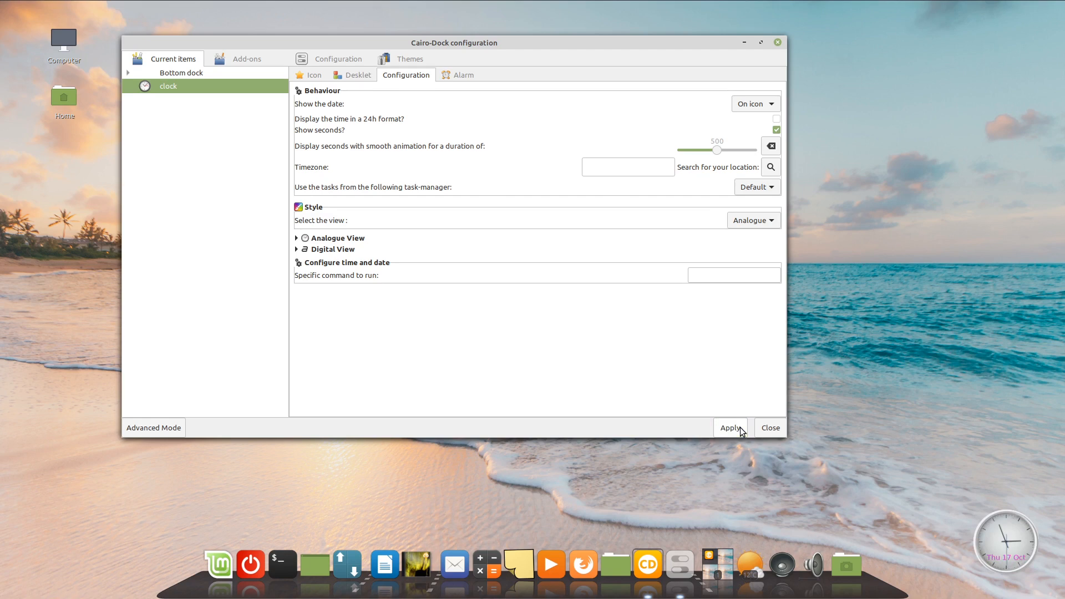
# Step: Apply the Digital view to the clock and set the digital view's style to Custom
pyautogui.scroll(-1, 750, 222)
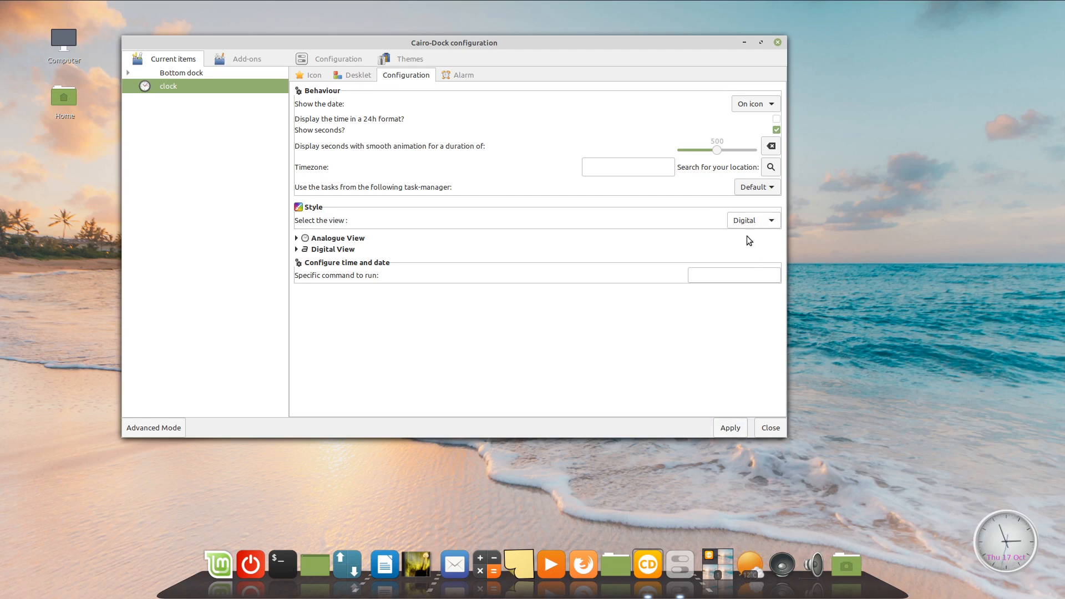
pyautogui.click(738, 428)
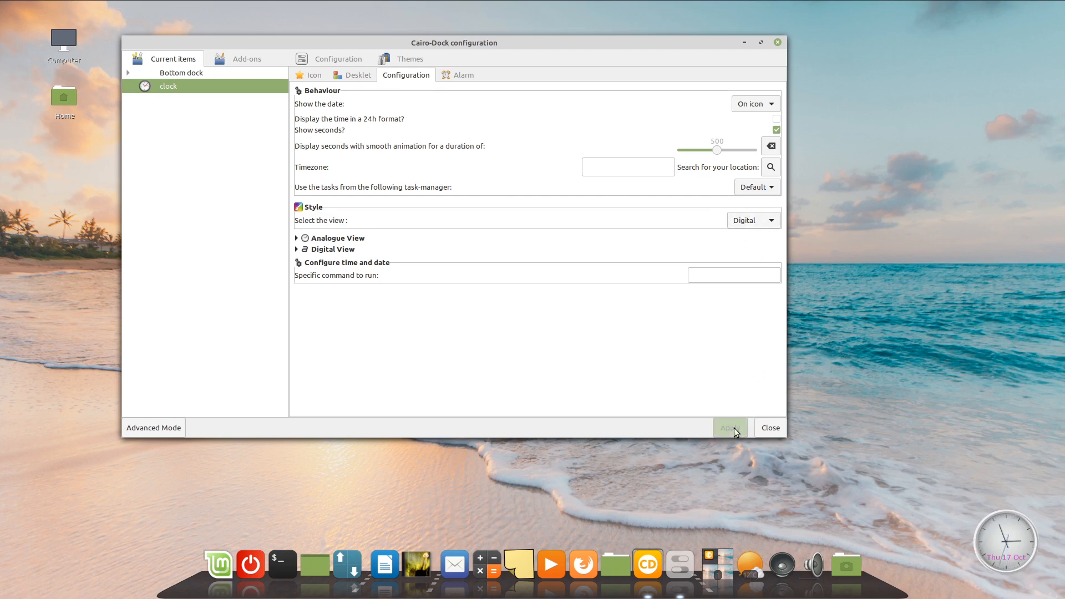
pyautogui.click(335, 249)
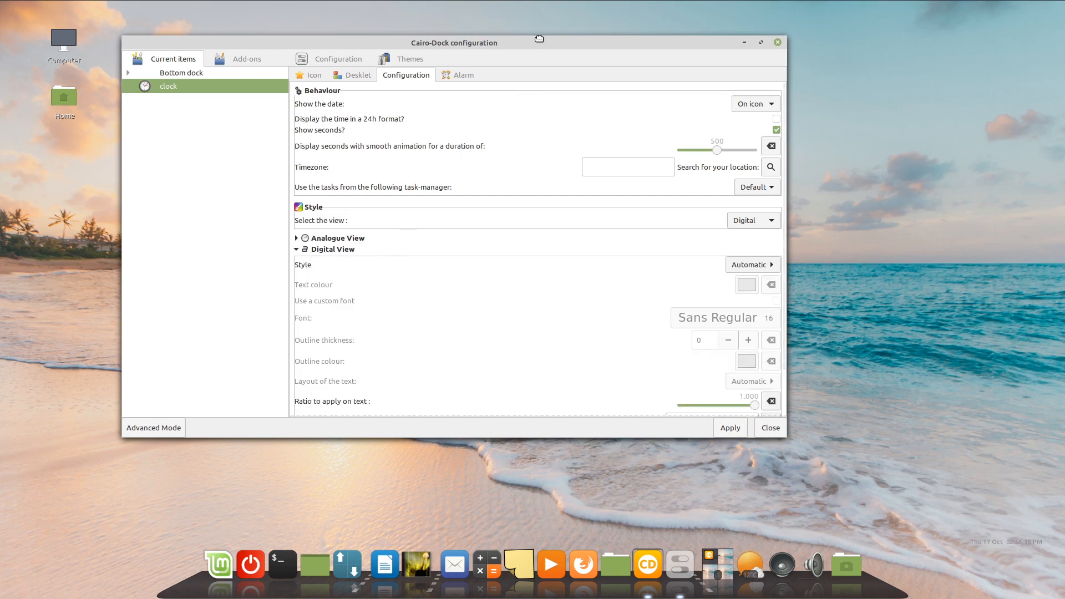
pyautogui.moveTo(546, 58); pyautogui.dragTo(542, 33)
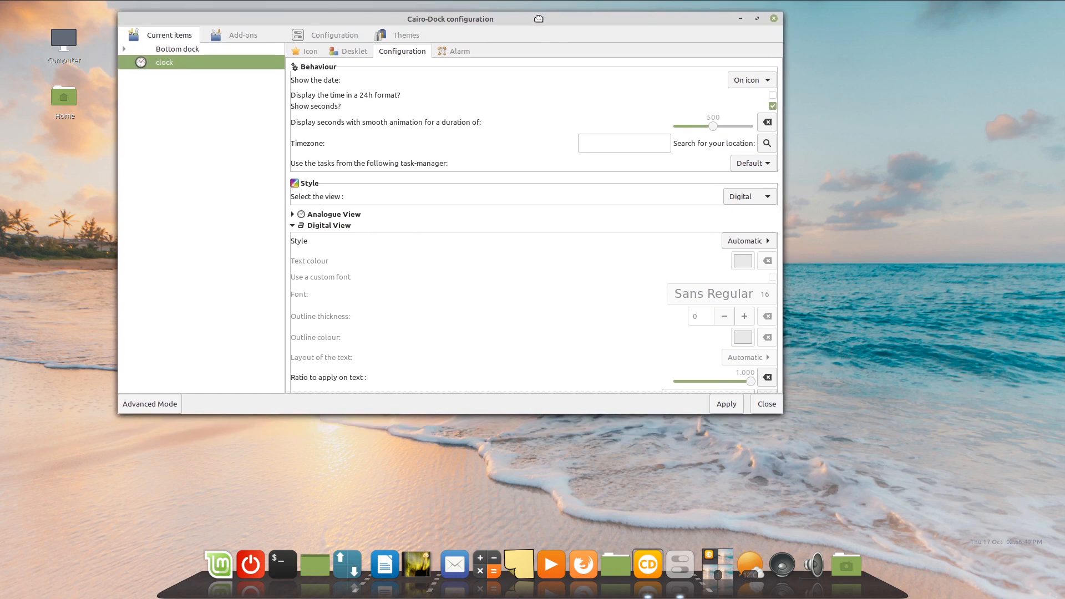
pyautogui.click(783, 425)
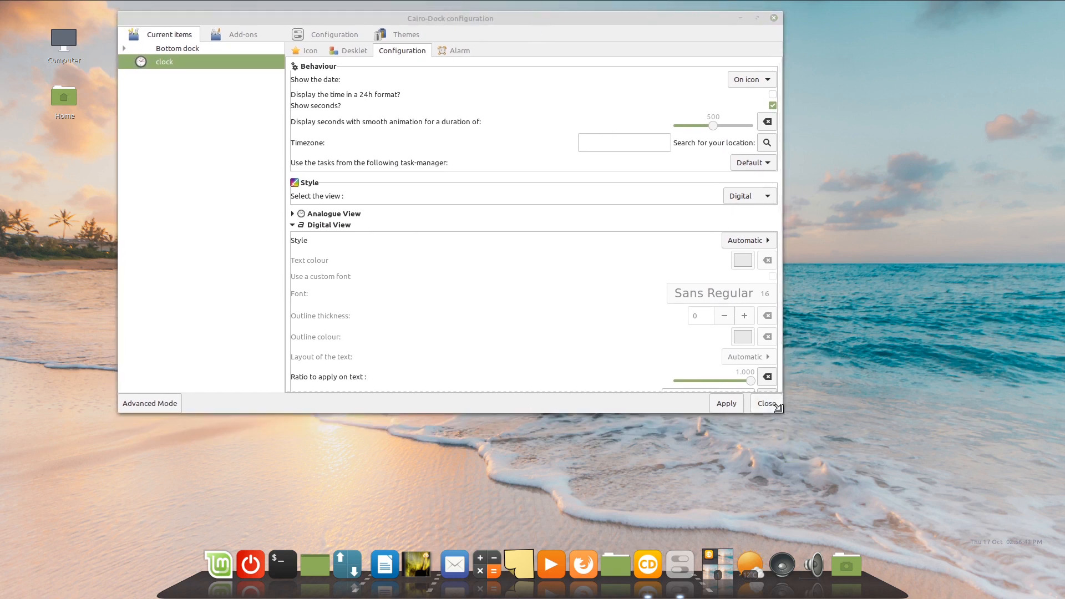
pyautogui.moveTo(778, 408); pyautogui.dragTo(843, 500)
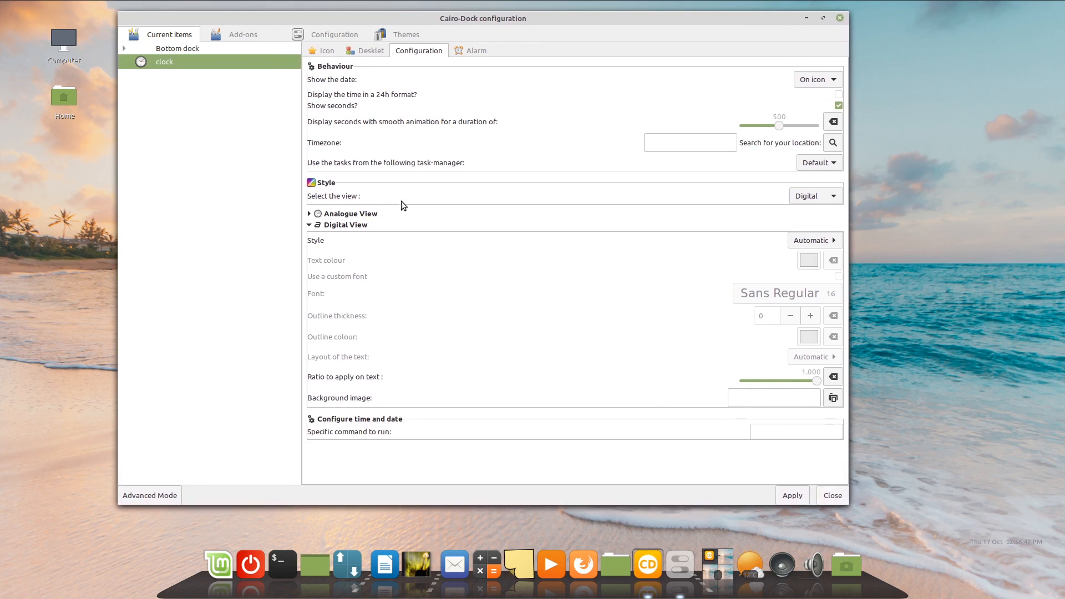
pyautogui.click(834, 240)
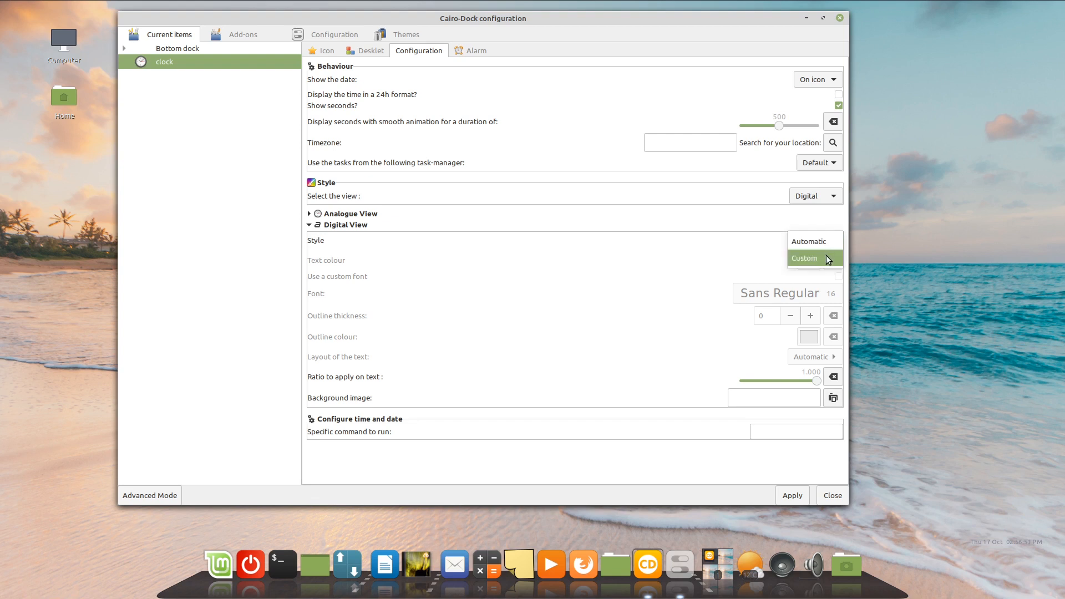
pyautogui.click(826, 257)
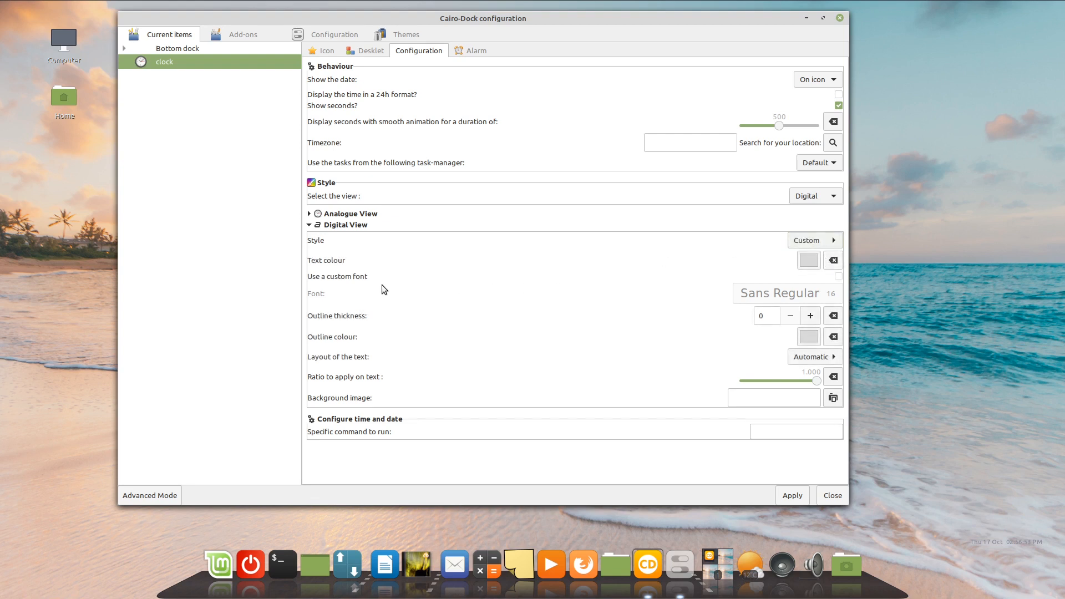
# Step: Set the text colour of the clock's custom digital view to black and apply it
pyautogui.click(807, 261)
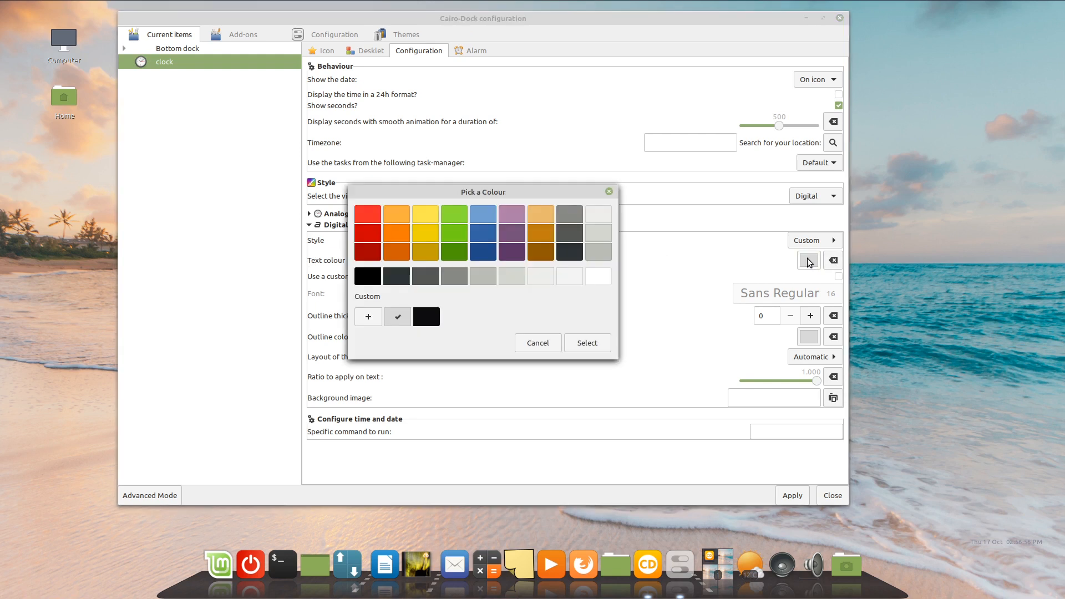
pyautogui.click(432, 318)
pyautogui.click(594, 343)
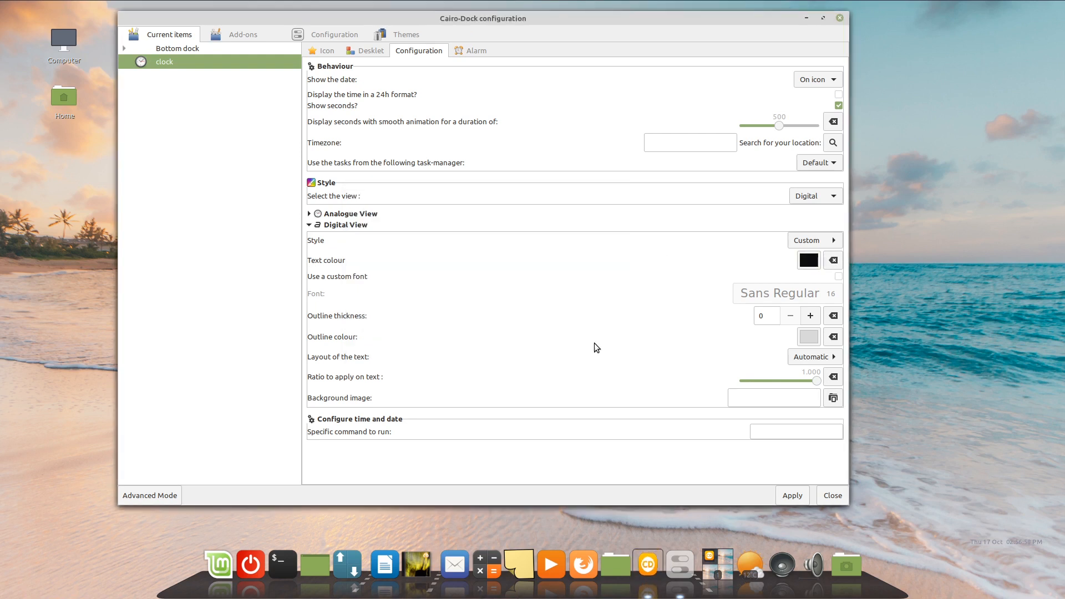
pyautogui.click(793, 492)
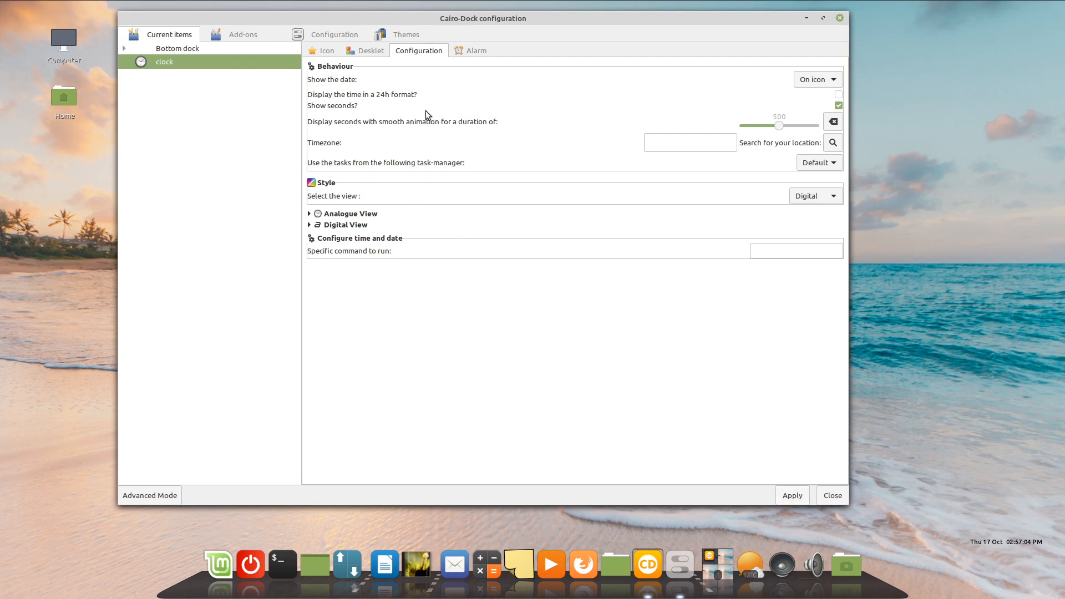
# Step: Enable a custom font for the clock's digital view, set Sans Regular to size 20, and apply it
pyautogui.click(309, 225)
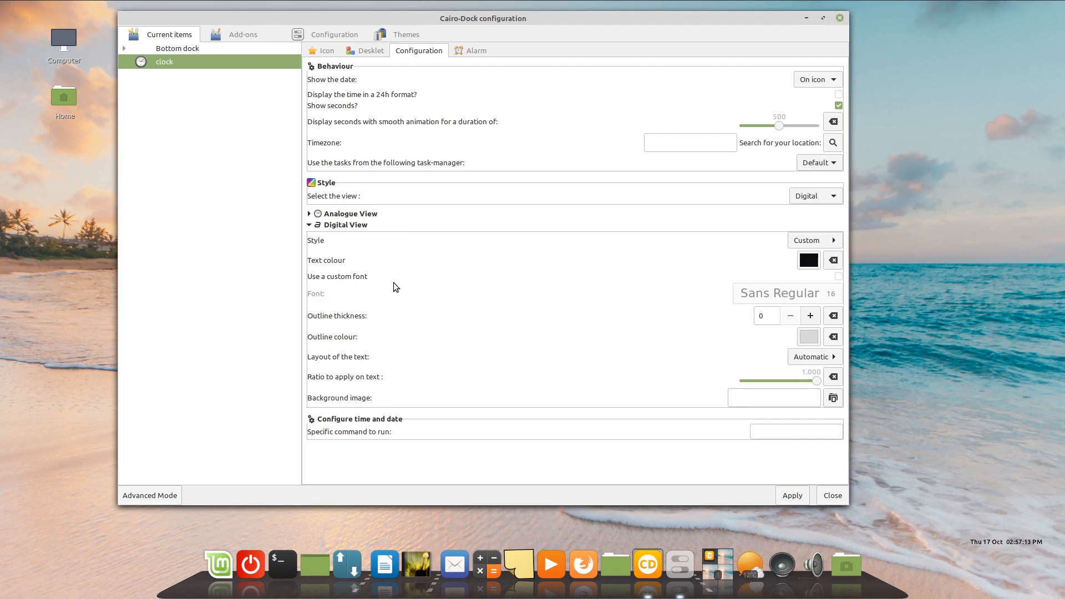
pyautogui.click(838, 277)
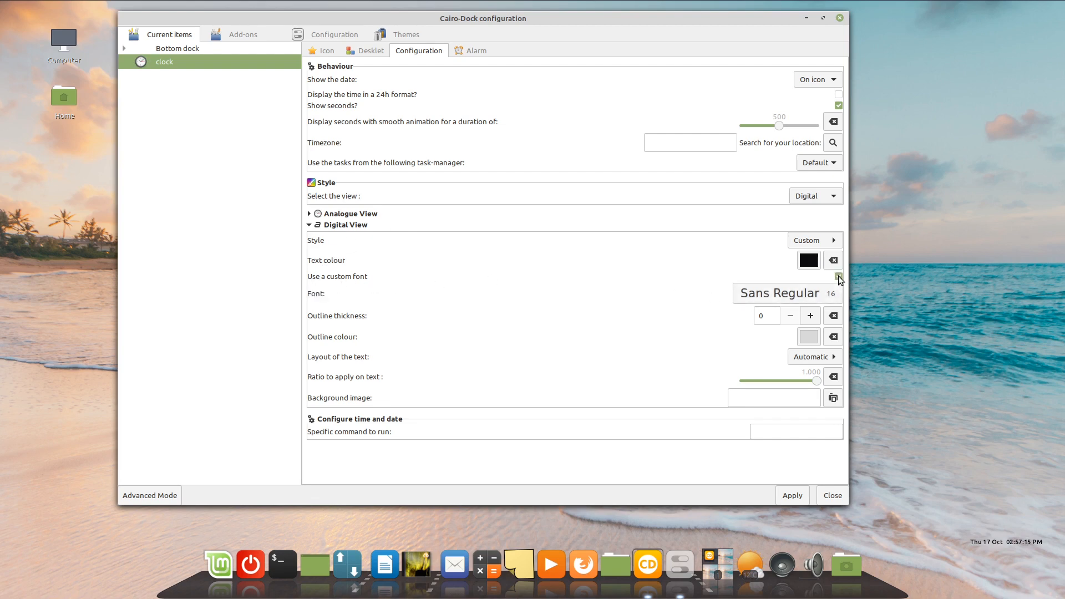
pyautogui.click(779, 293)
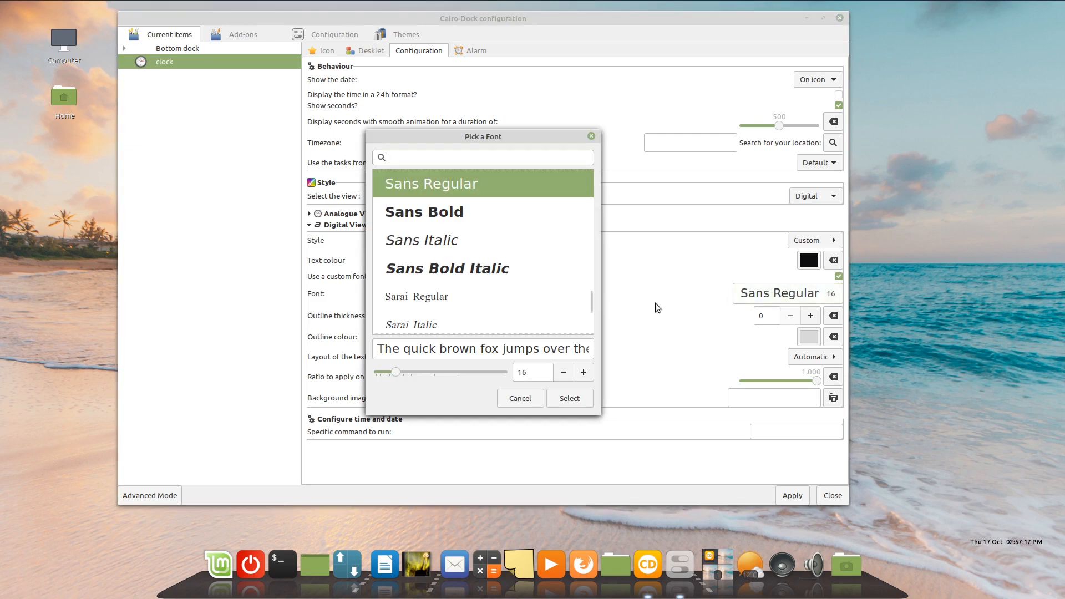
pyautogui.click(584, 374)
pyautogui.click(583, 373)
pyautogui.click(583, 373)
pyautogui.click(584, 373)
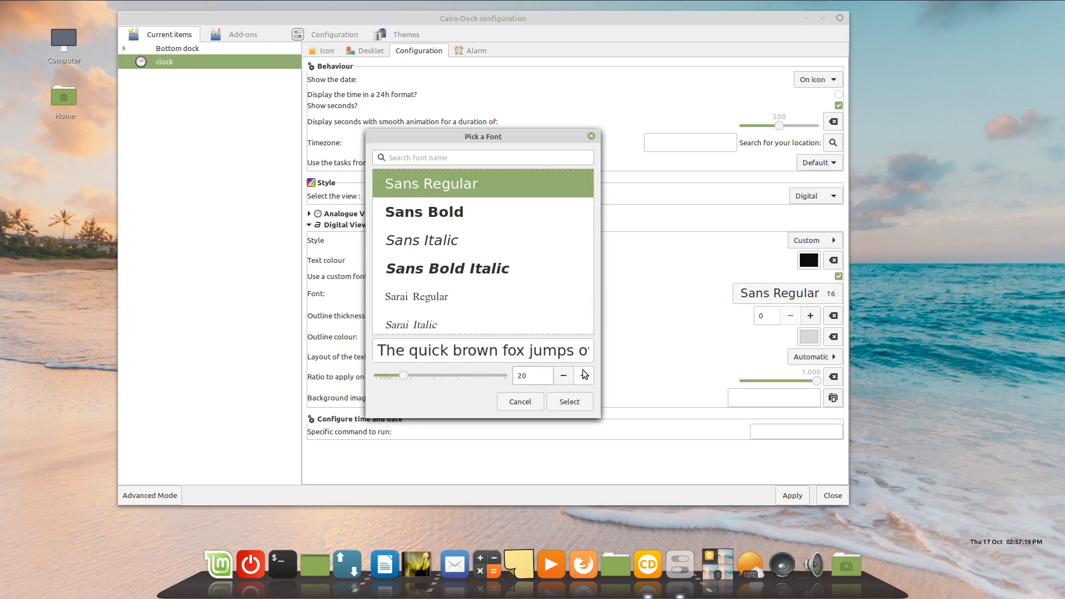
pyautogui.click(584, 404)
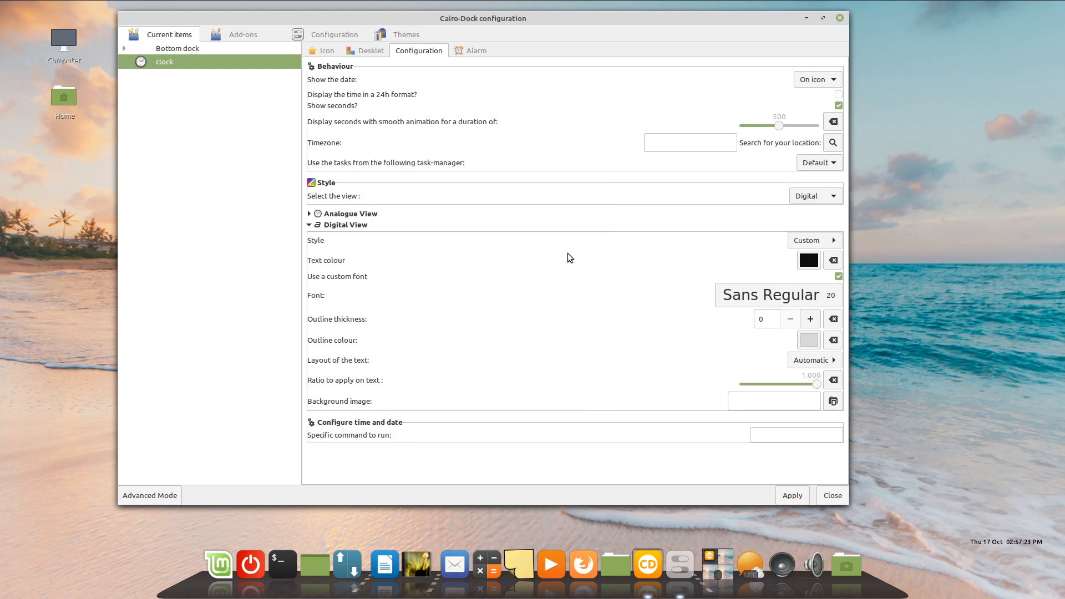
pyautogui.click(790, 493)
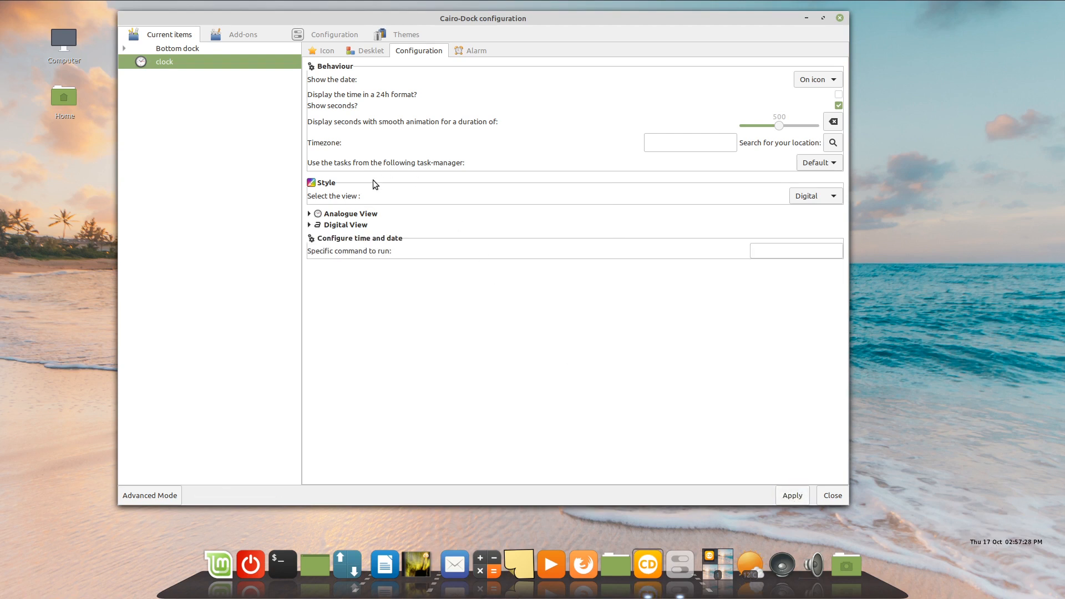
# Step: Set the digital clock's text layout to On 2 lines and apply it
pyautogui.click(309, 225)
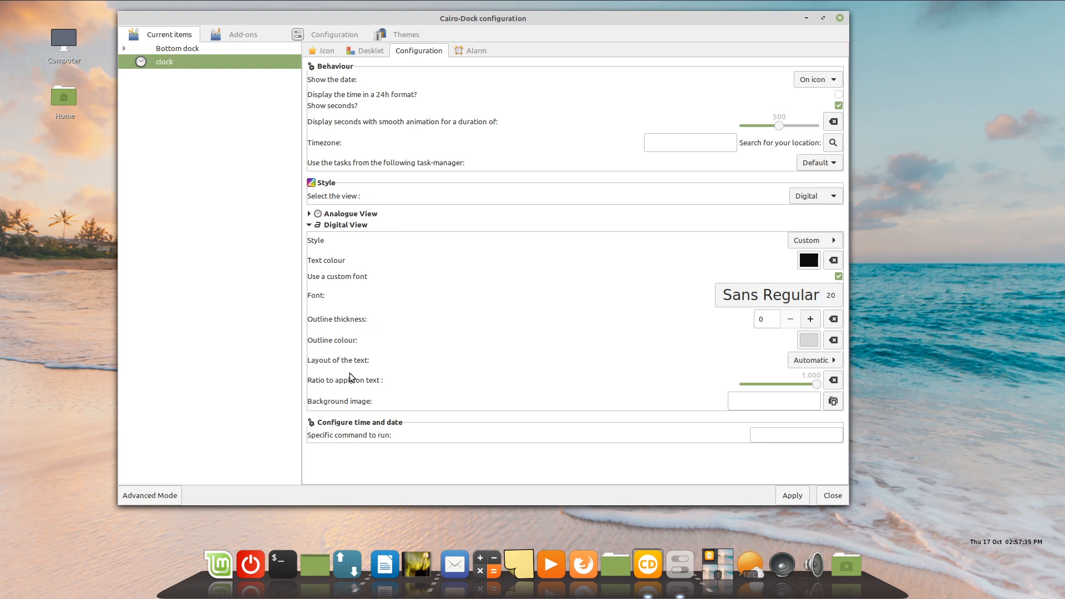
pyautogui.click(834, 360)
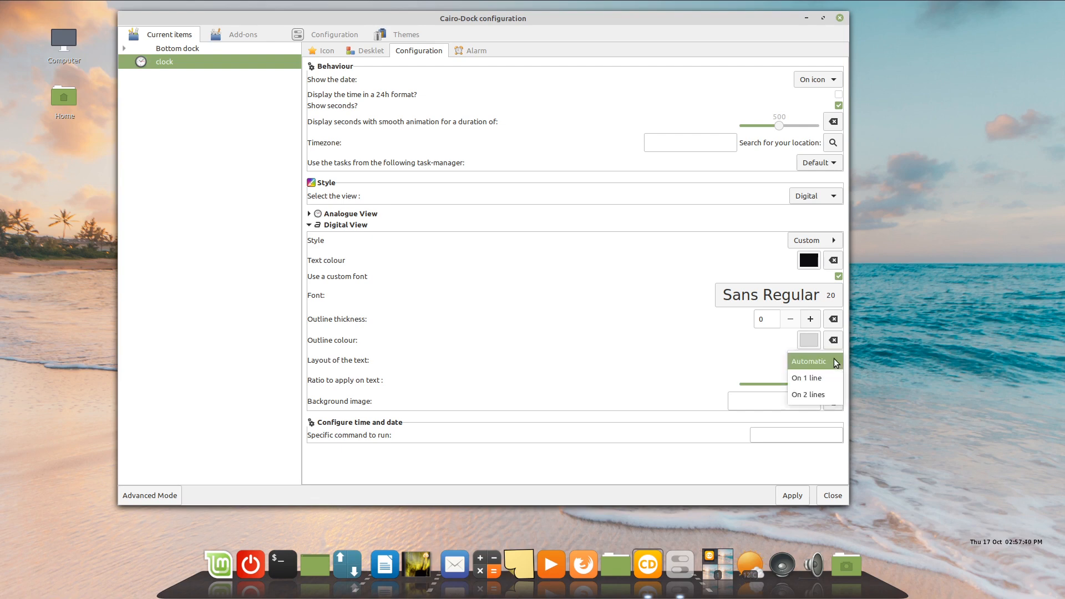
pyautogui.click(831, 395)
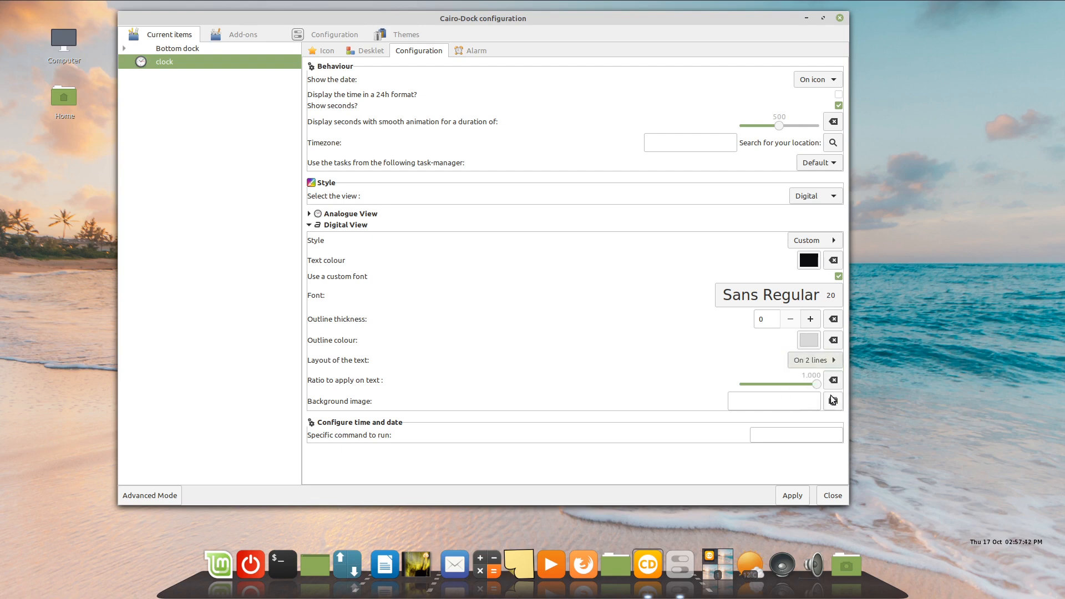
pyautogui.click(790, 494)
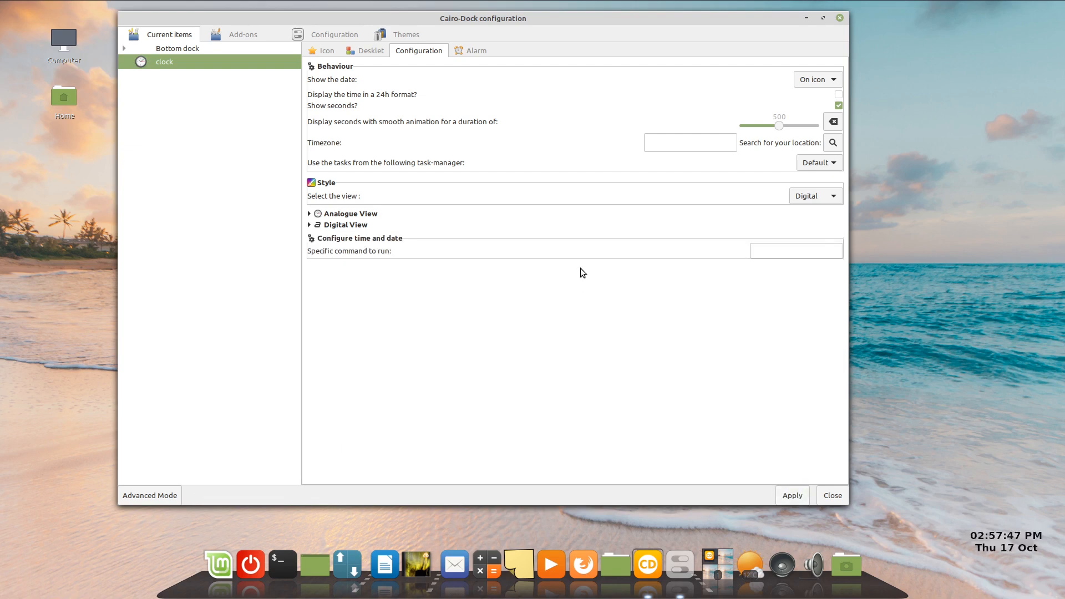
# Step: Reposition the clock desklet on the desktop to the empty area just beyond the dock's right end
pyautogui.moveTo(1005, 544)
pyautogui.moveTo(1005, 541); pyautogui.dragTo(1011, 568)
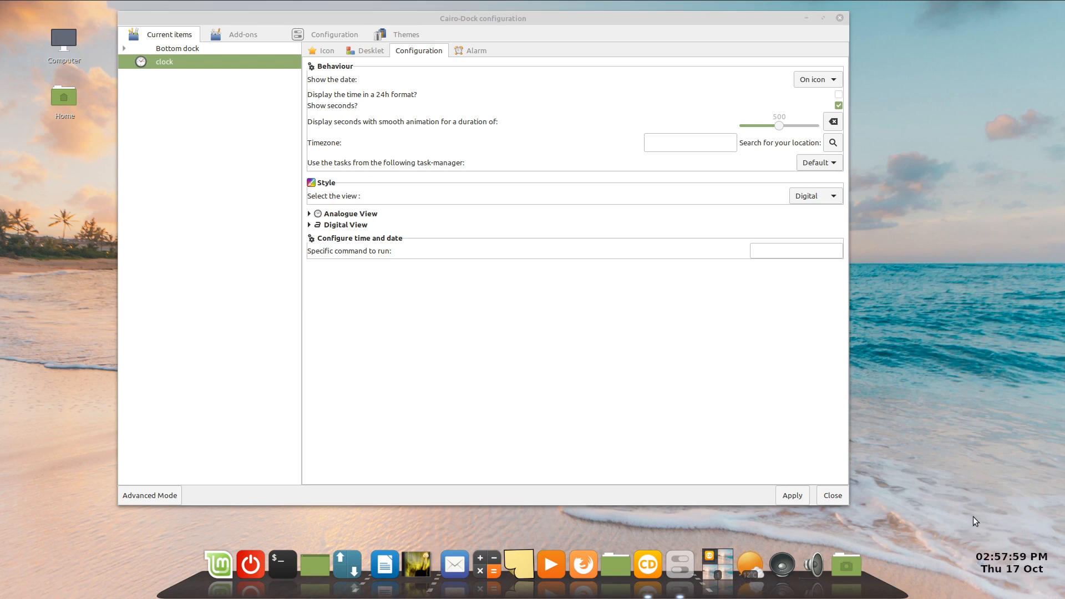
pyautogui.moveTo(1004, 560)
pyautogui.mouseDown()
pyautogui.moveTo(1005, 592)
pyautogui.moveTo(1008, 580)
pyautogui.mouseUp()
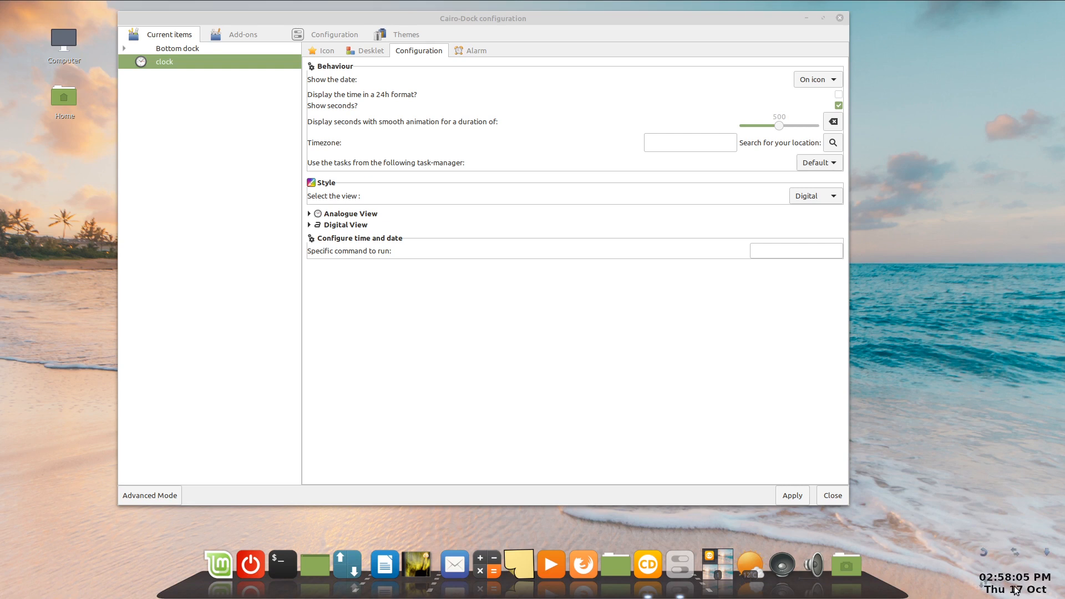
pyautogui.moveTo(1010, 588); pyautogui.dragTo(997, 550)
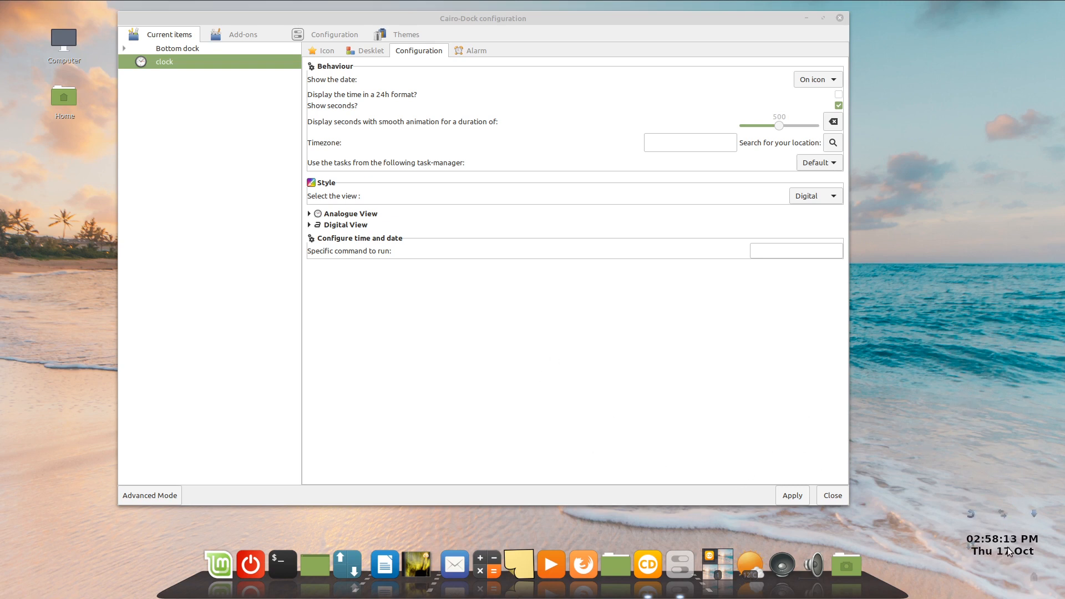
pyautogui.moveTo(1004, 548)
pyautogui.mouseDown()
pyautogui.moveTo(1005, 564)
pyautogui.moveTo(1008, 550)
pyautogui.mouseUp()
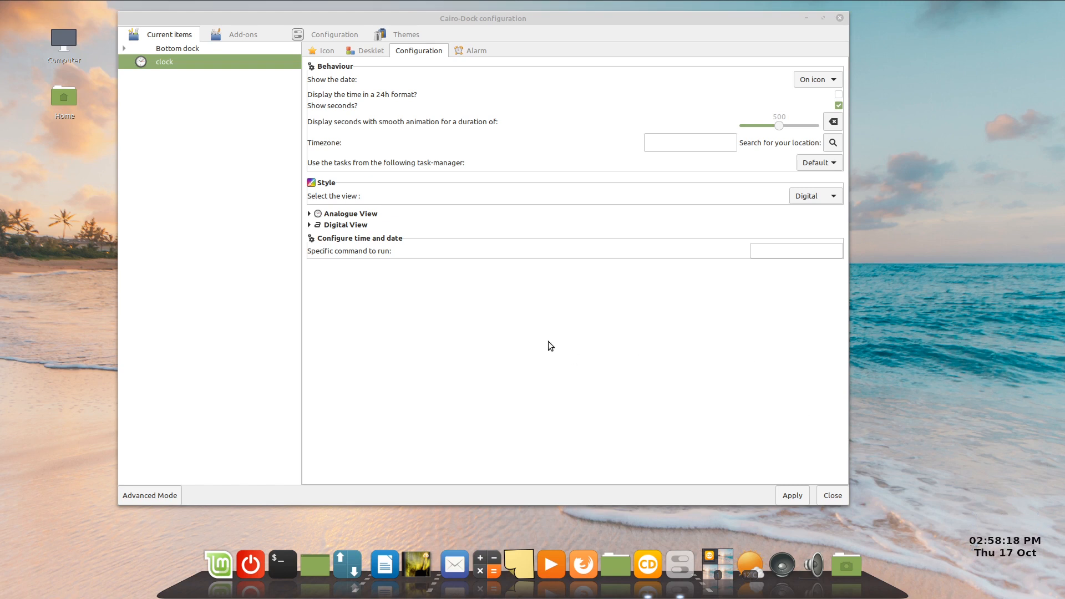
pyautogui.moveTo(990, 526)
# Step: Request a shutdown from the dock's Log out applet, decline the confirmation, and reopen and dismiss its session menu
pyautogui.click(256, 558)
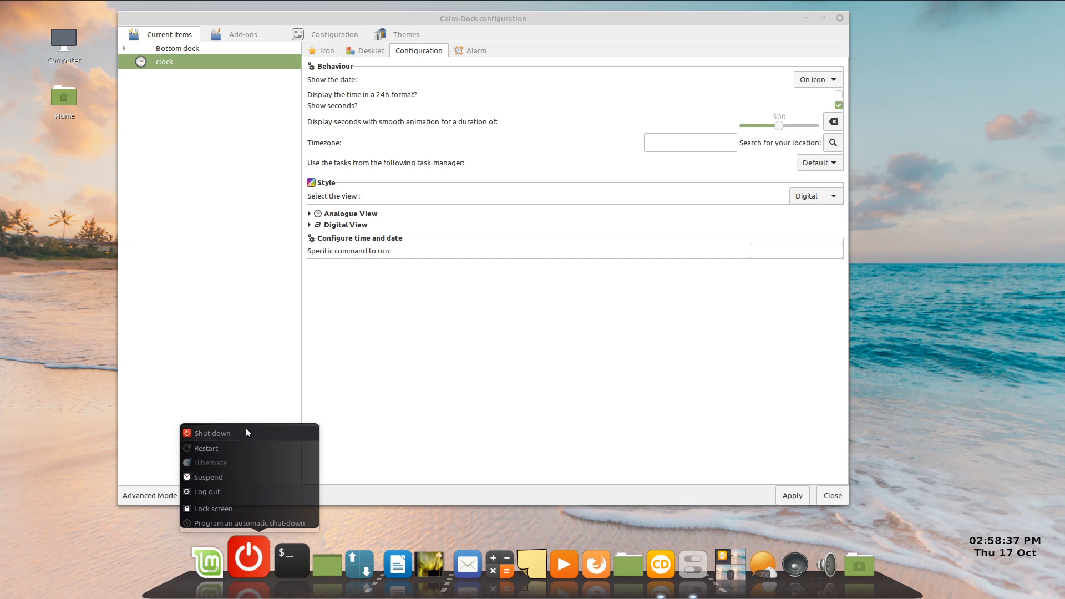
pyautogui.click(270, 434)
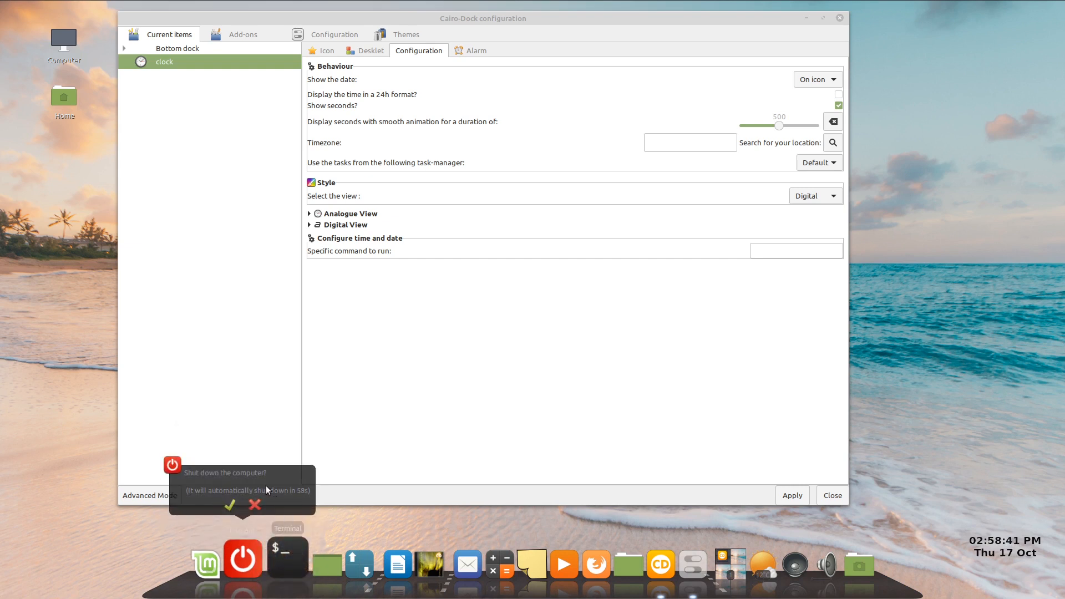
pyautogui.click(256, 505)
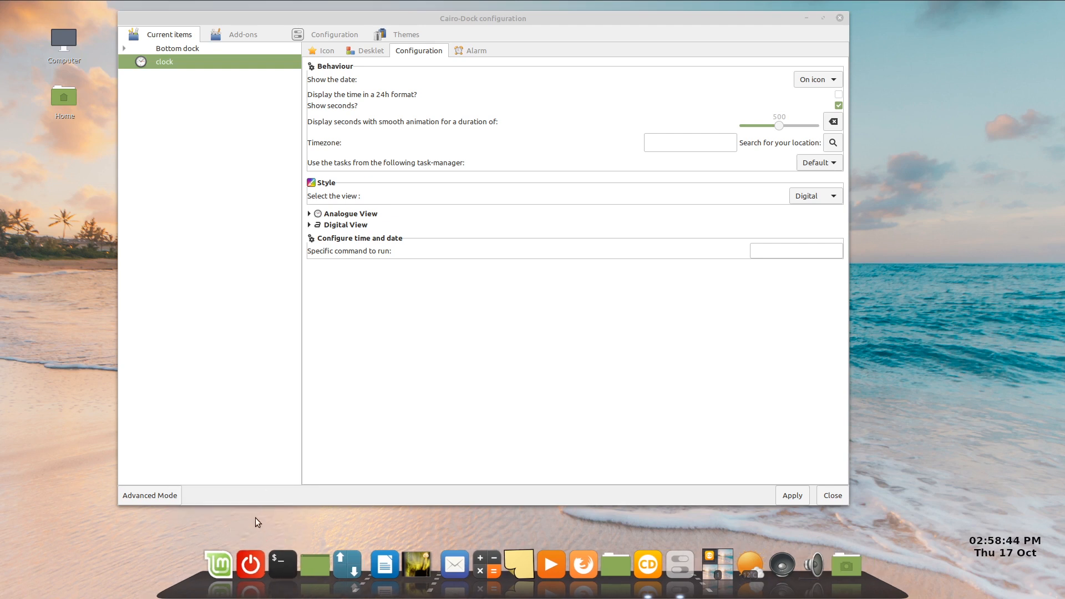
pyautogui.click(255, 560)
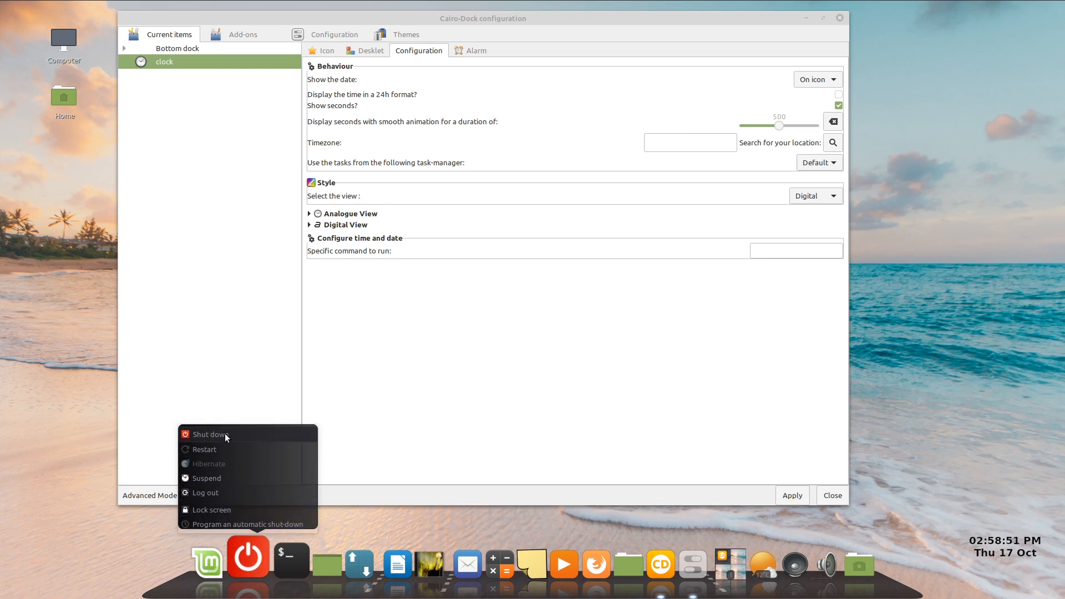
pyautogui.click(55, 283)
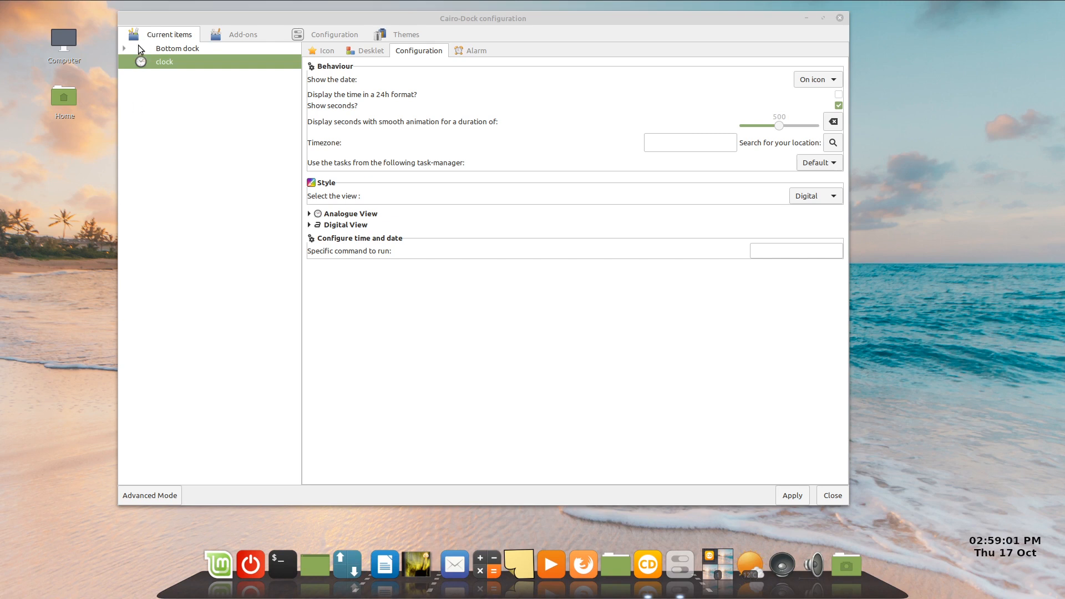
# Step: Turn off Demand confirmation before closing for the bottom dock's Log out applet, apply it, and check the applet's menu
pyautogui.click(121, 49)
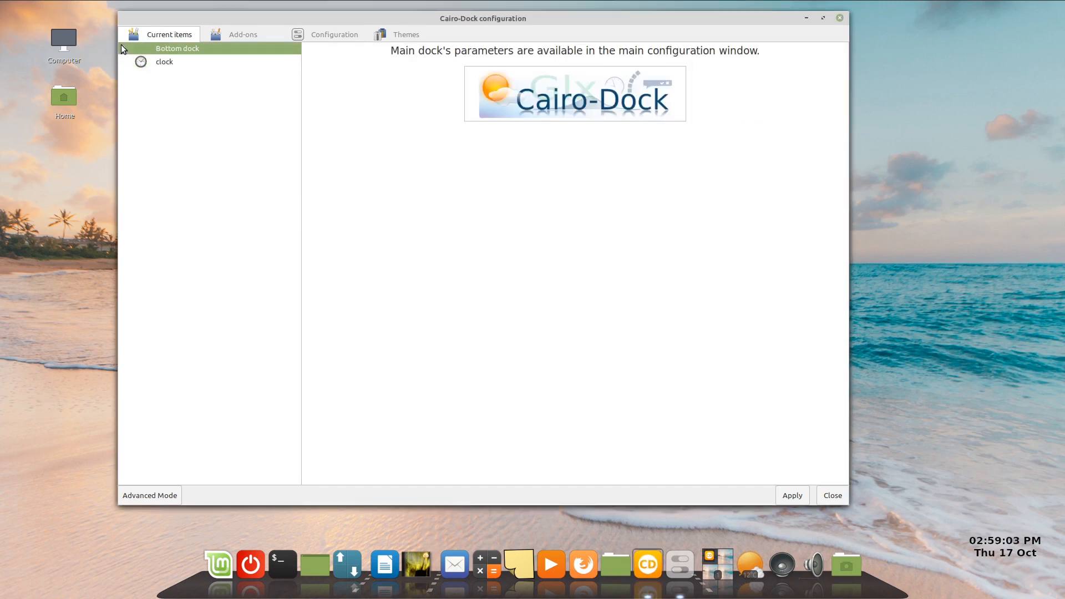
pyautogui.click(122, 48)
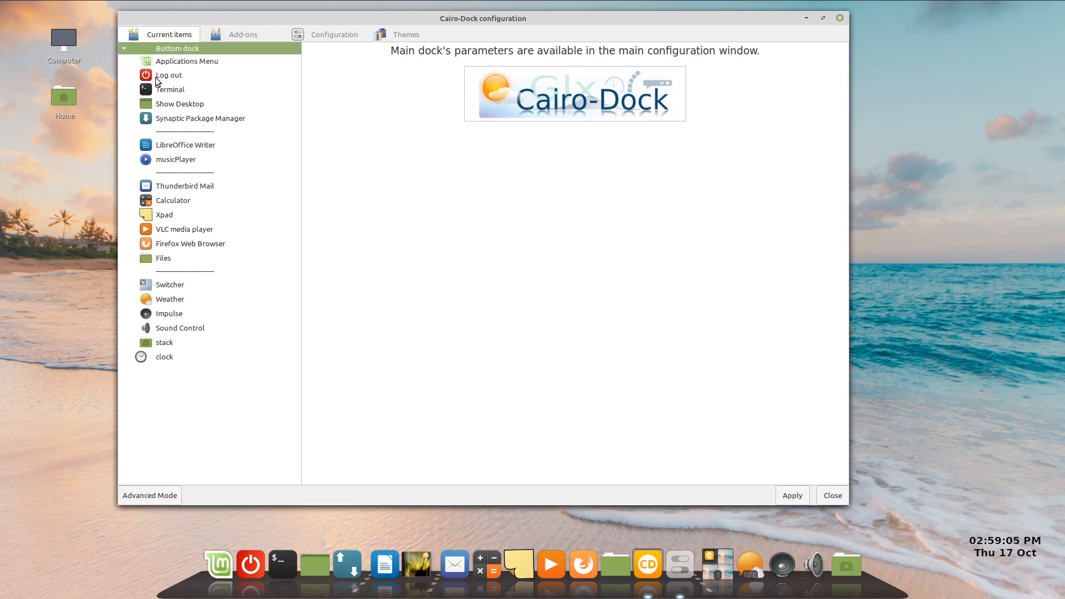
pyautogui.click(171, 72)
pyautogui.click(171, 65)
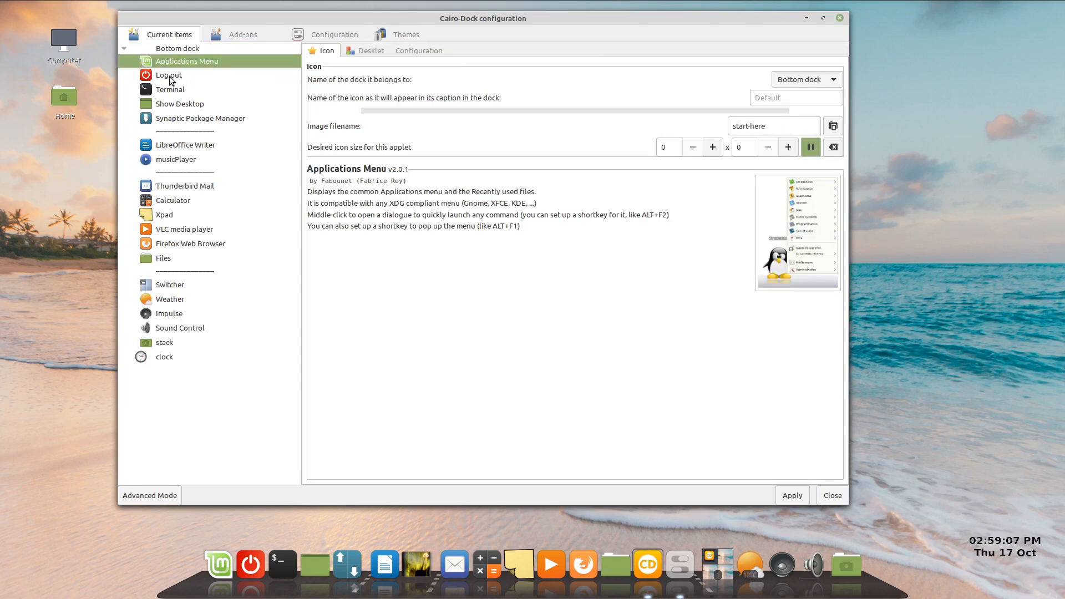
pyautogui.click(170, 77)
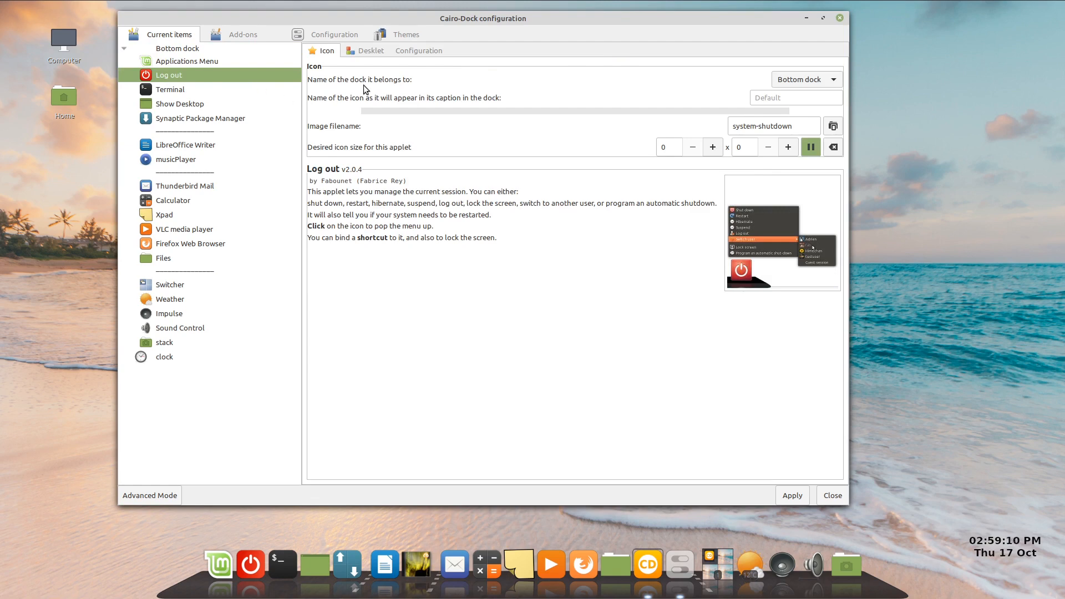
pyautogui.click(375, 52)
pyautogui.click(419, 51)
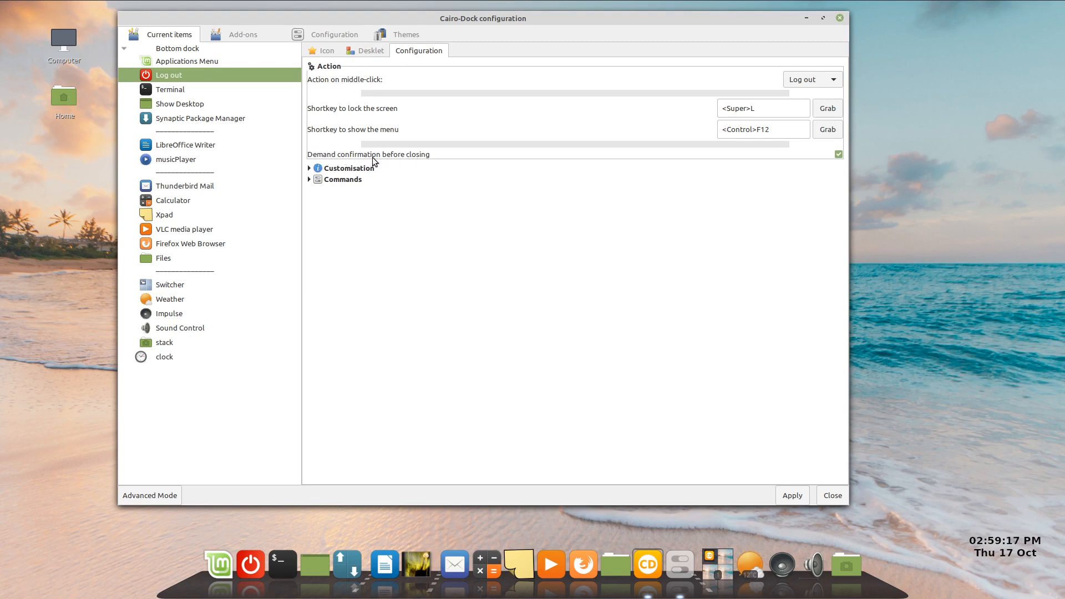
pyautogui.click(838, 155)
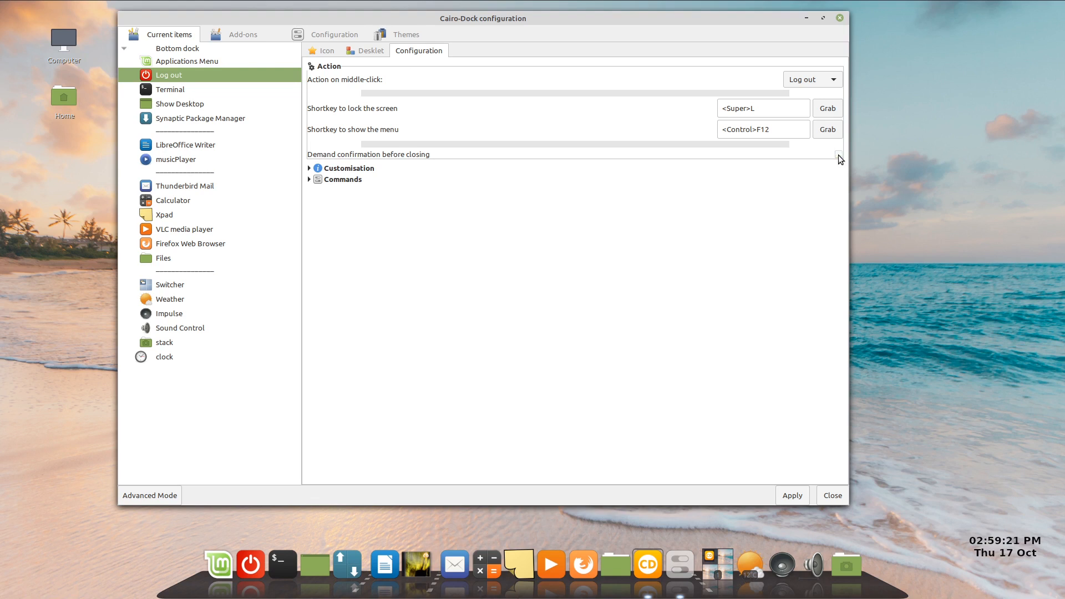
pyautogui.click(796, 492)
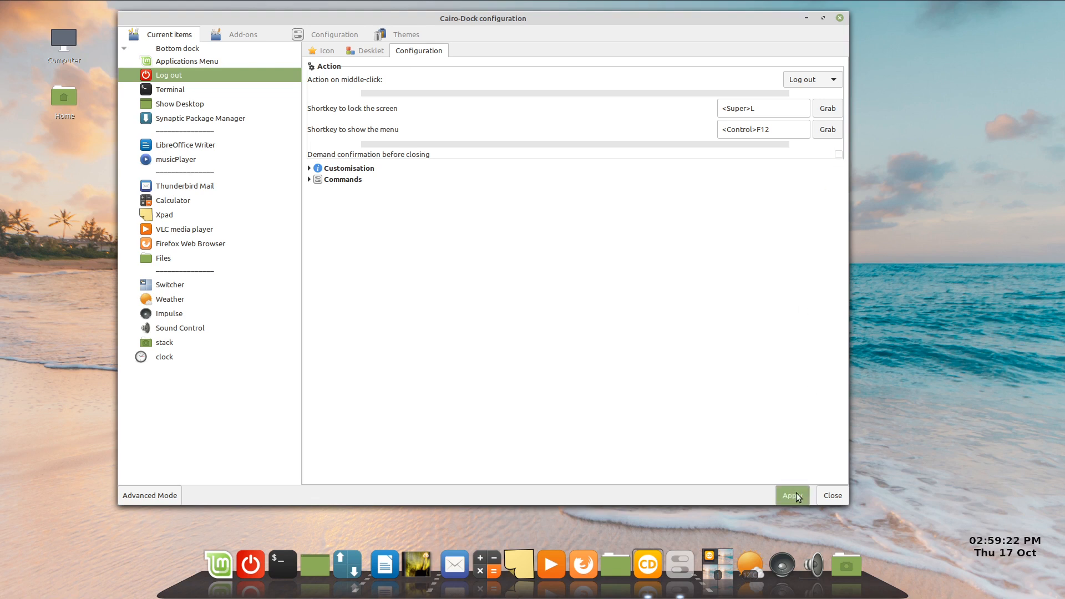
pyautogui.click(252, 559)
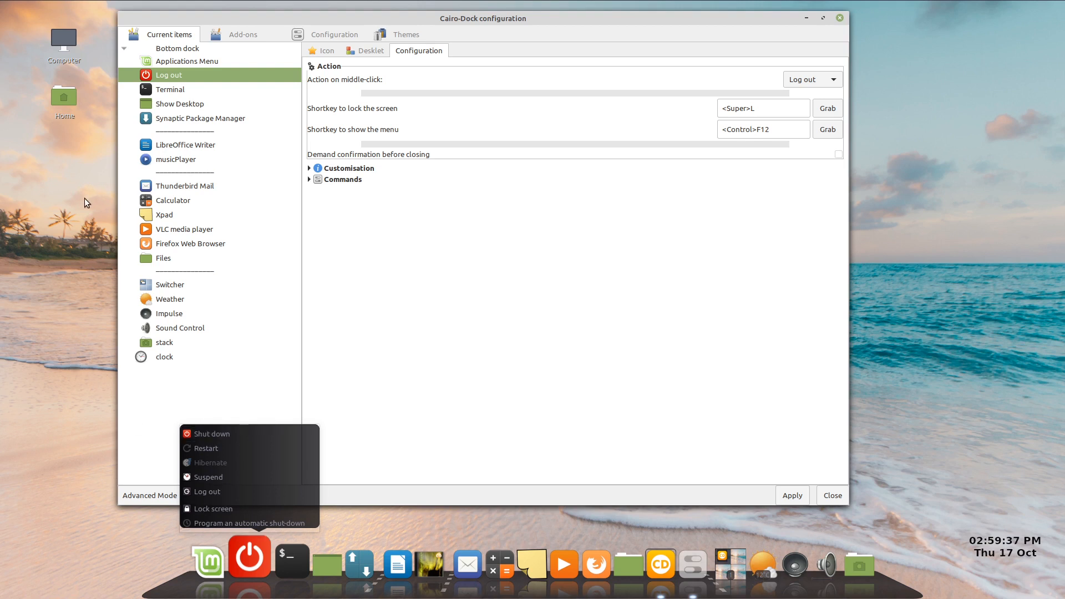
pyautogui.click(59, 224)
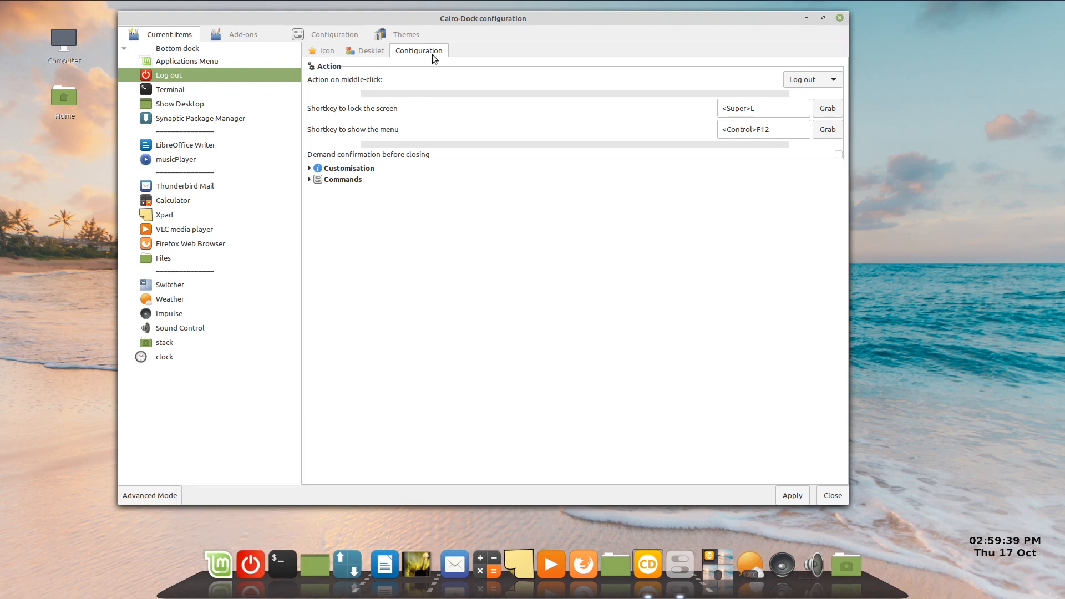
# Step: Set the Weather applet's location to Melbourne, VCT, Australia (ASXX0075) and apply it
pyautogui.moveTo(467, 18); pyautogui.dragTo(544, 15)
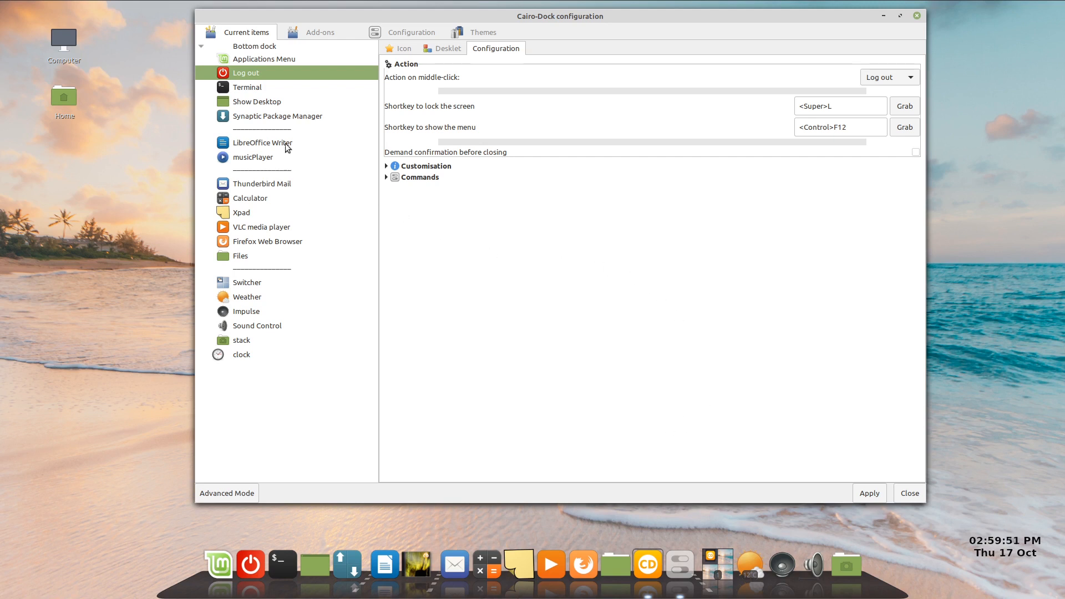
pyautogui.click(249, 296)
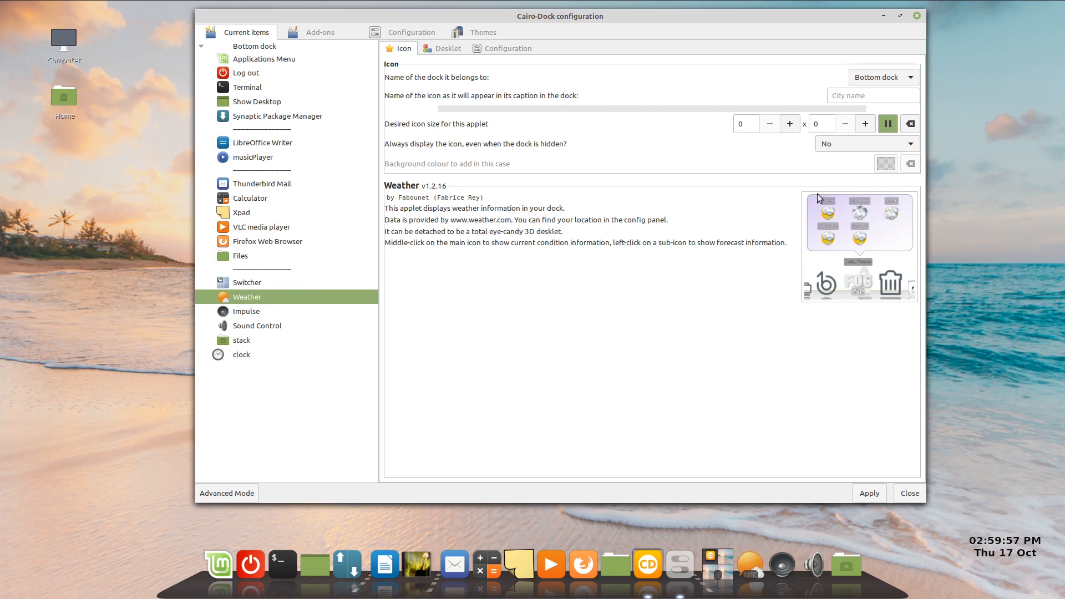
pyautogui.click(435, 47)
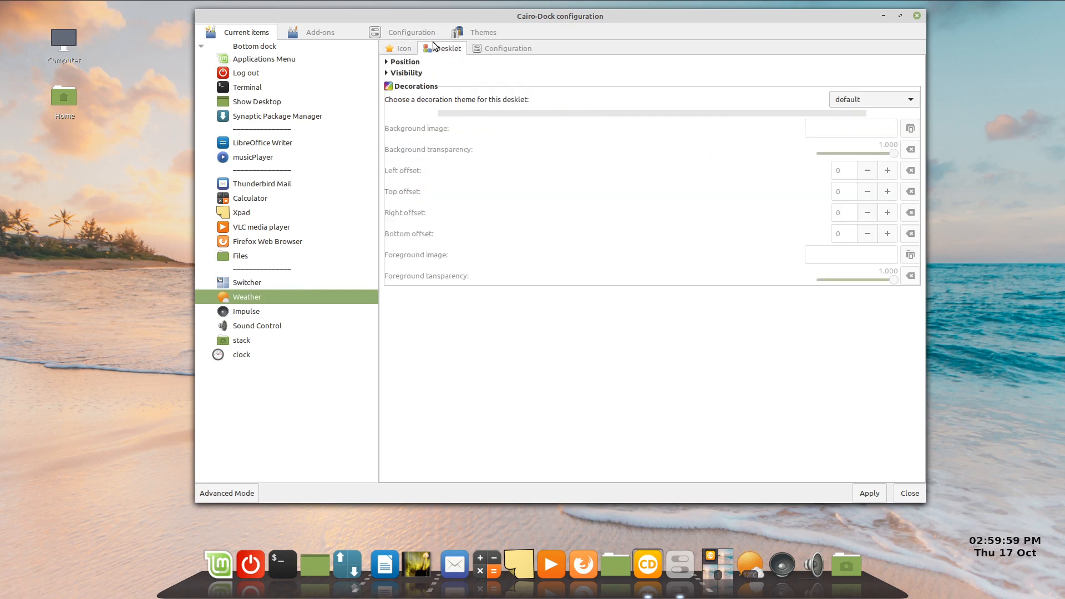
pyautogui.click(491, 50)
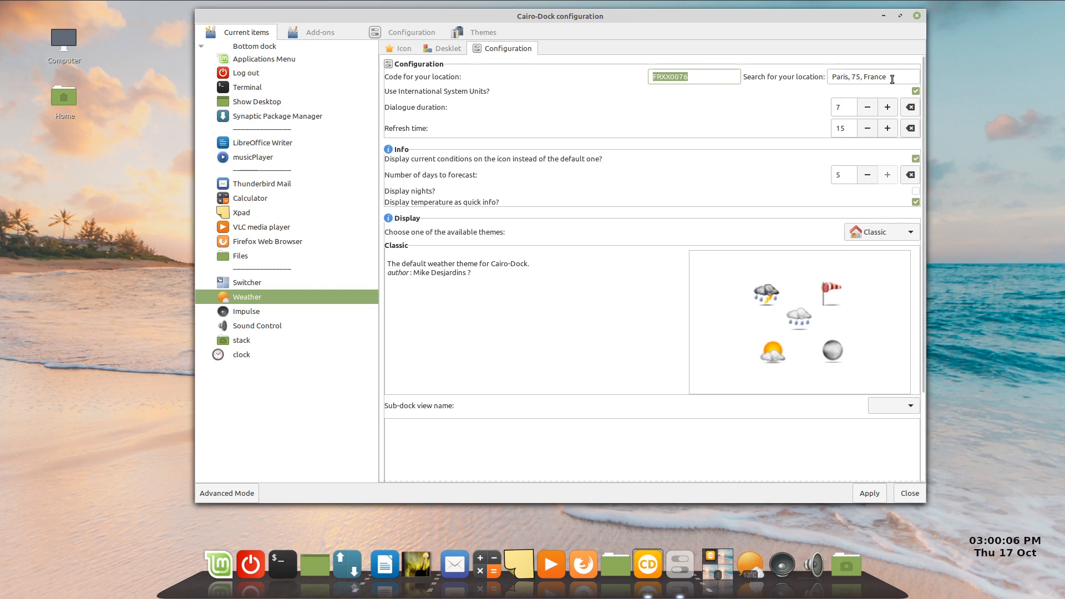
pyautogui.moveTo(893, 76); pyautogui.dragTo(831, 76)
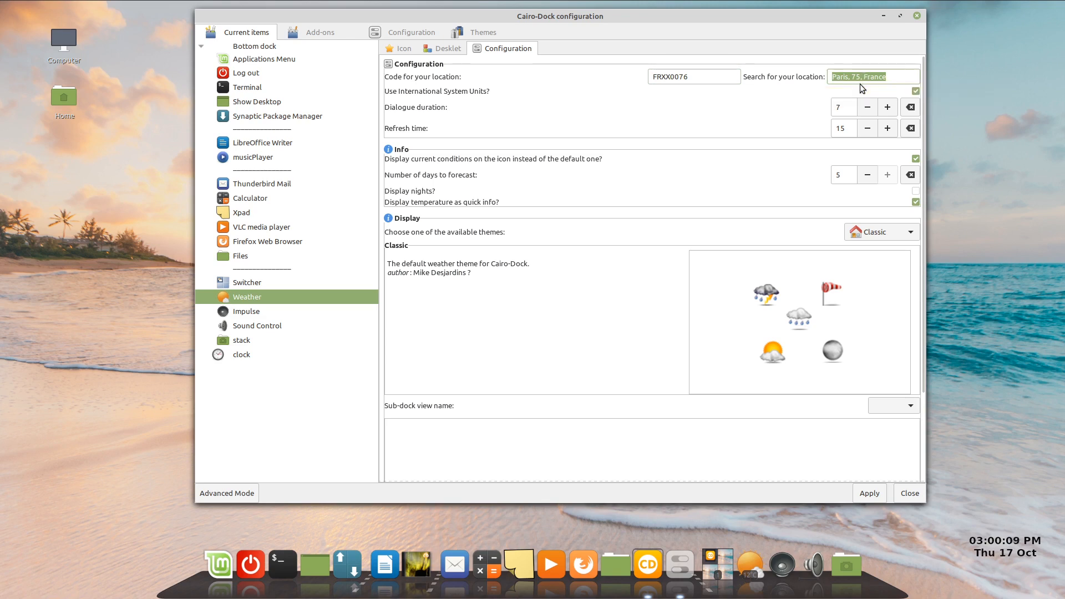
pyautogui.write('melbourne')
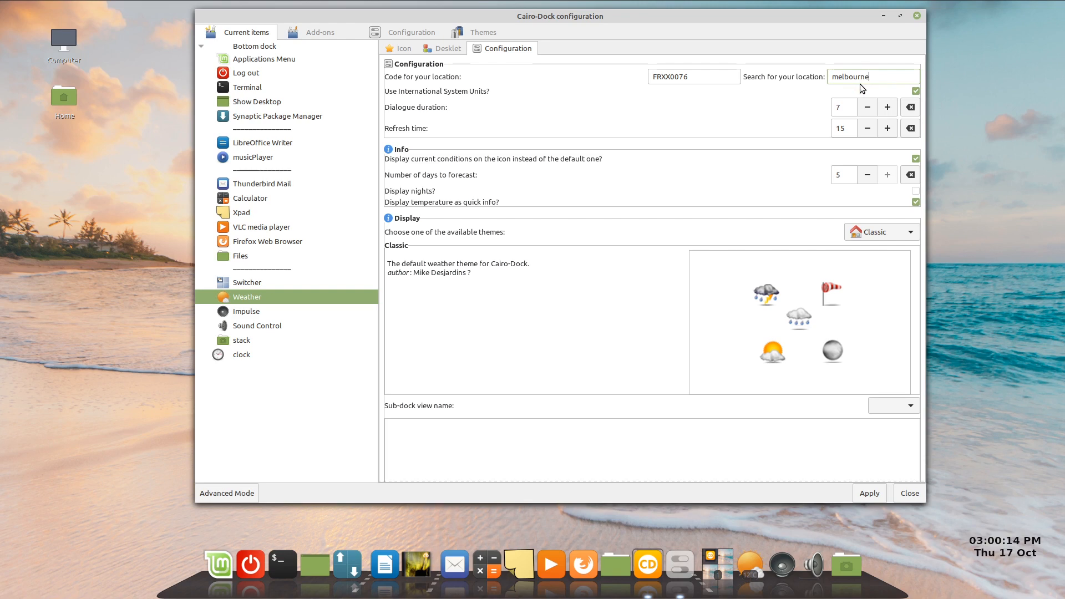
pyautogui.press('Return')
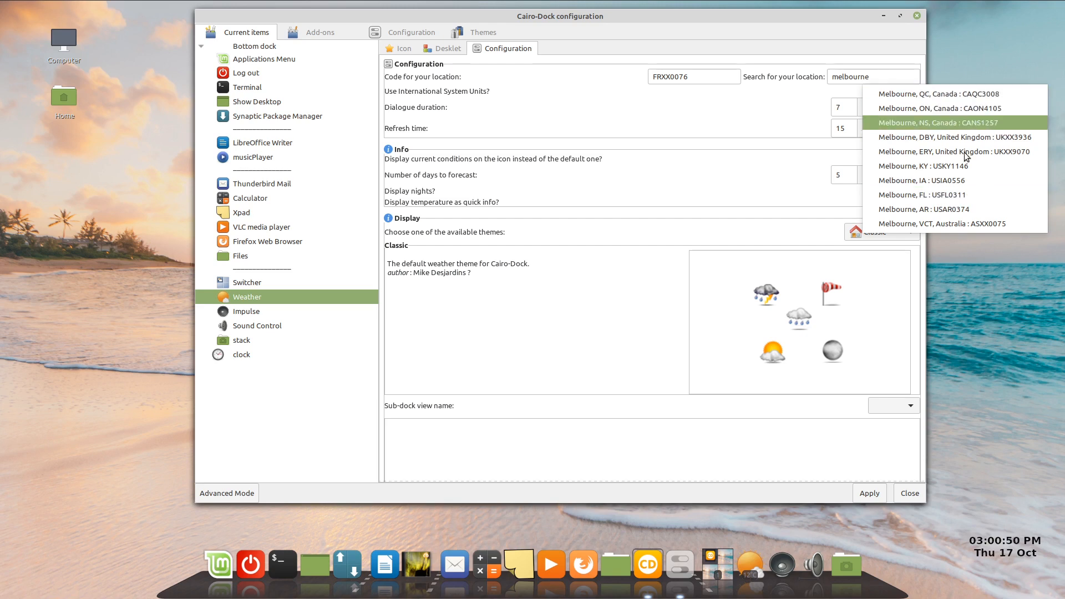
pyautogui.click(1016, 225)
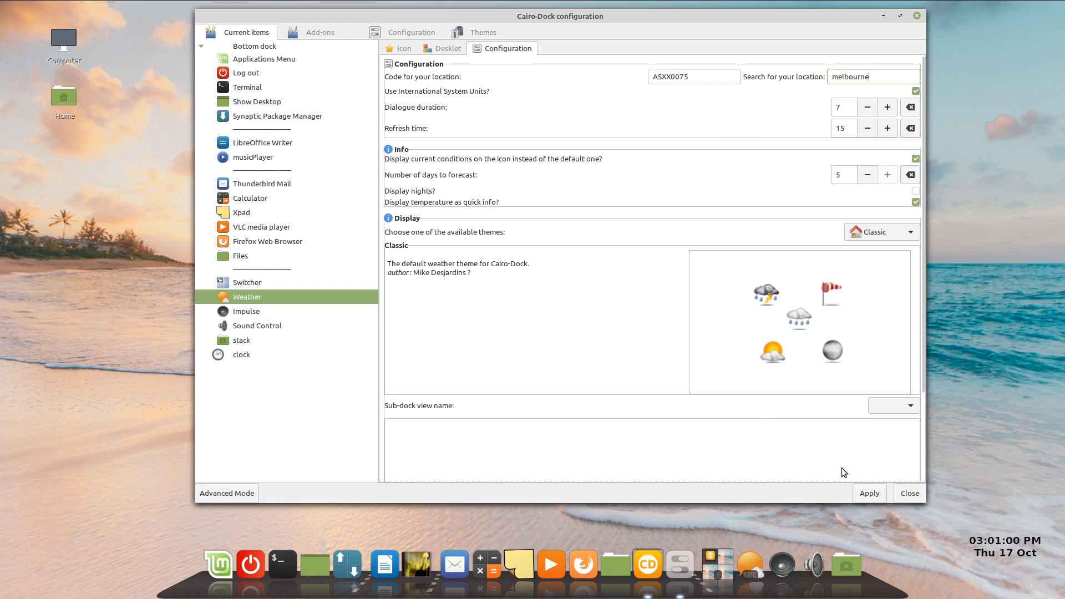
pyautogui.moveTo(751, 580)
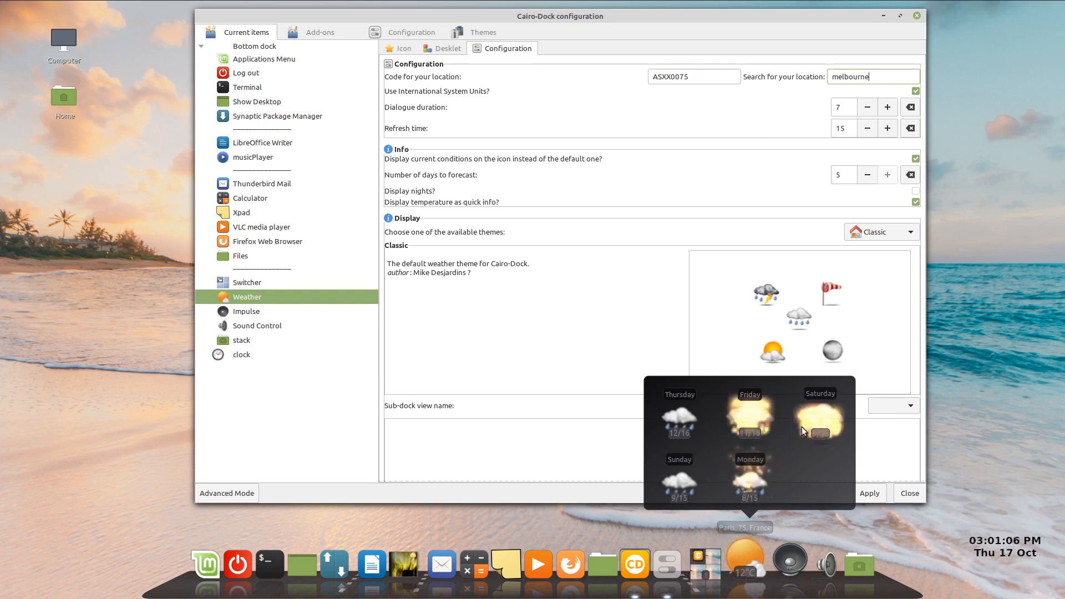
pyautogui.click(867, 489)
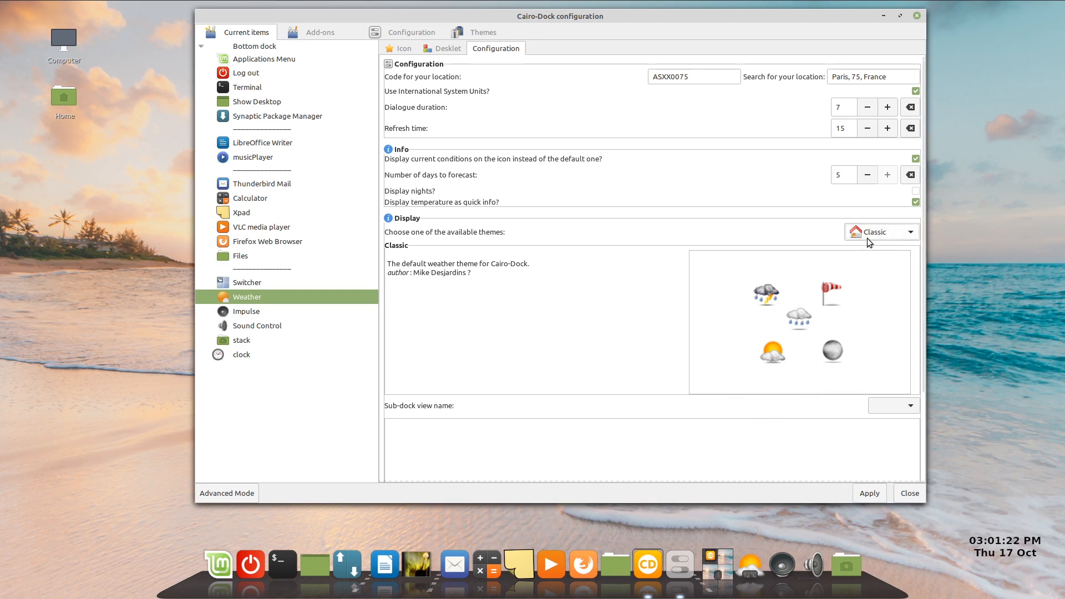
# Step: Change the Weather applet's theme to Clear, apply it, and check the forecast icons in the dock
pyautogui.click(909, 236)
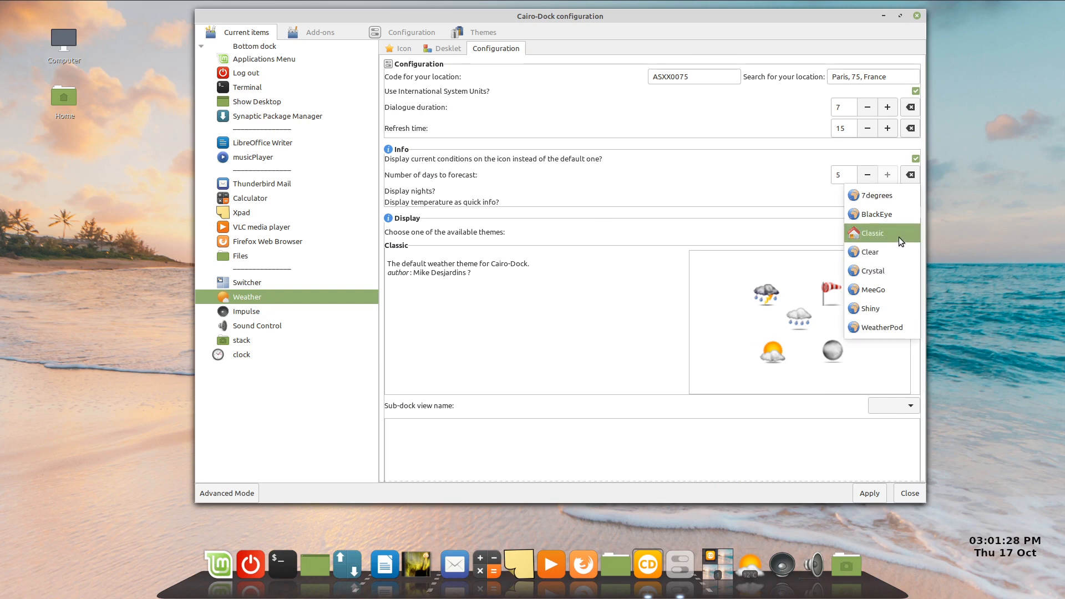
pyautogui.click(893, 251)
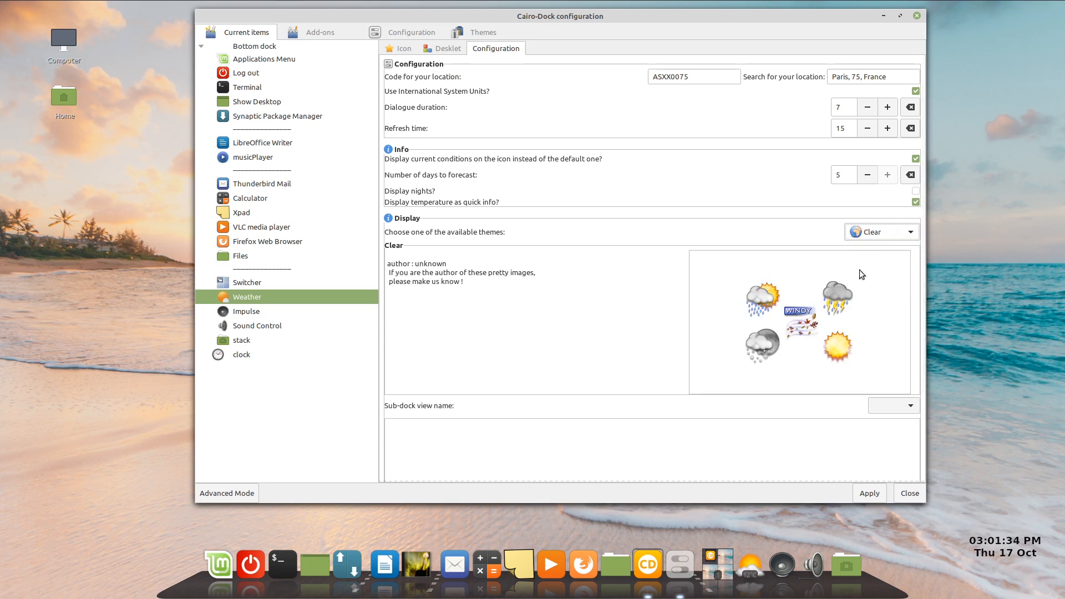
pyautogui.click(864, 489)
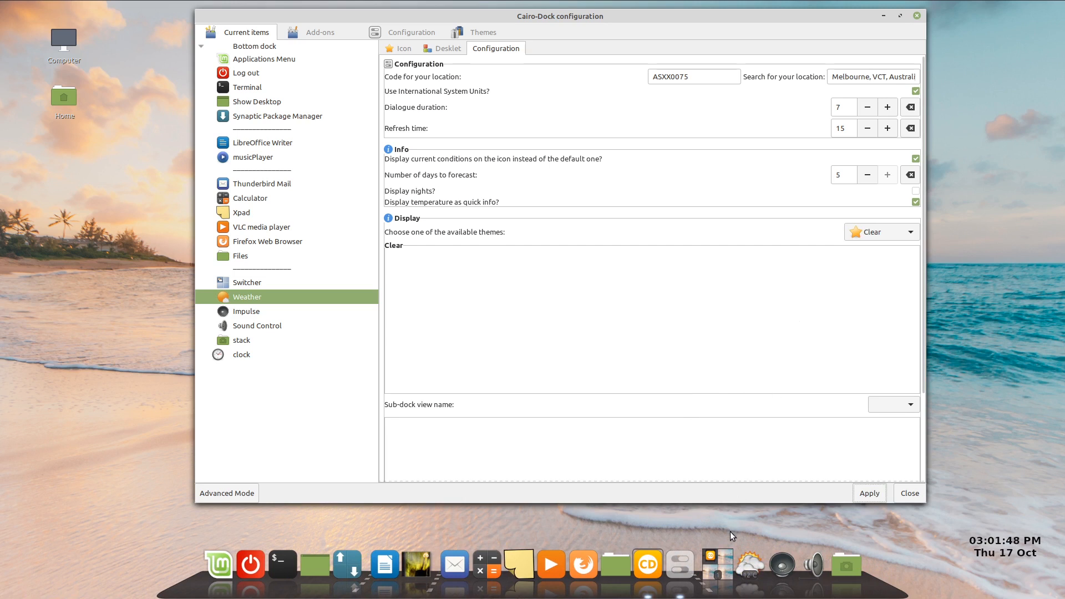
pyautogui.moveTo(747, 571)
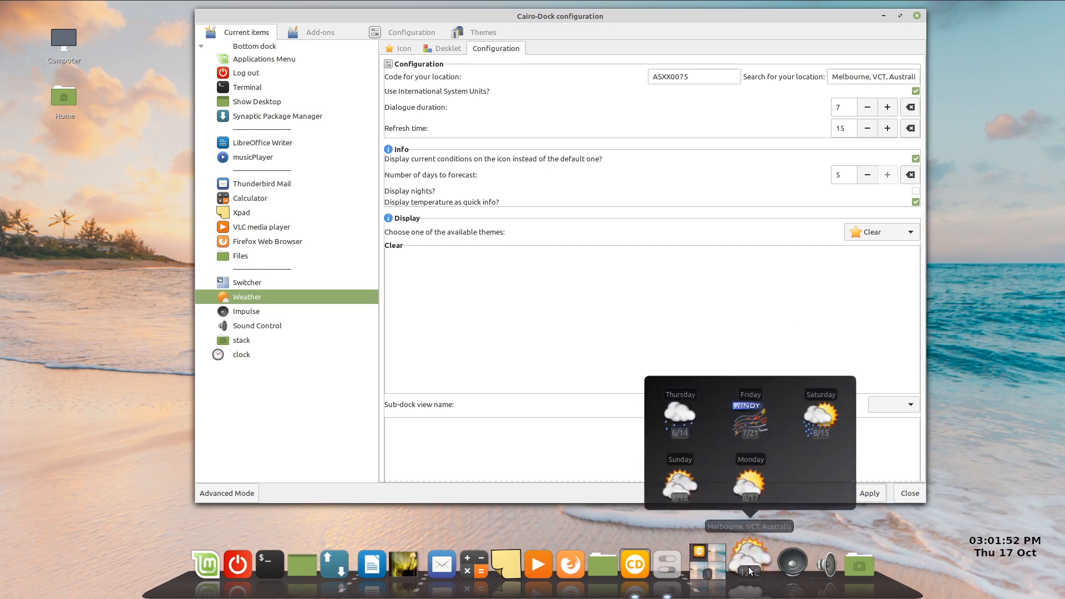
# Step: Set the Weather icon's dock caption to Victoria, apply it, and check the caption in the dock
pyautogui.click(403, 52)
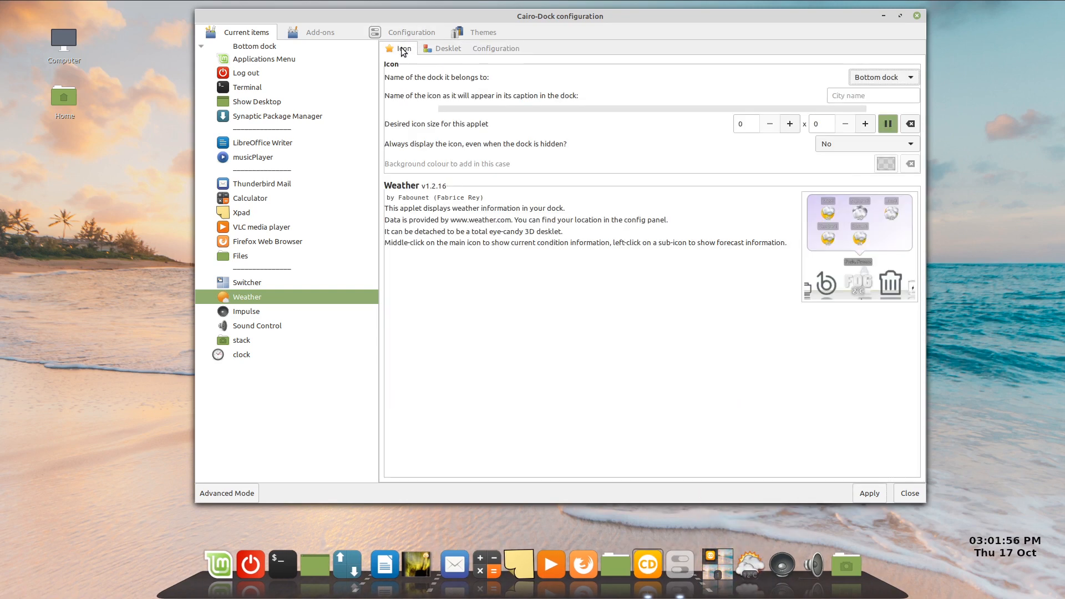
pyautogui.click(860, 96)
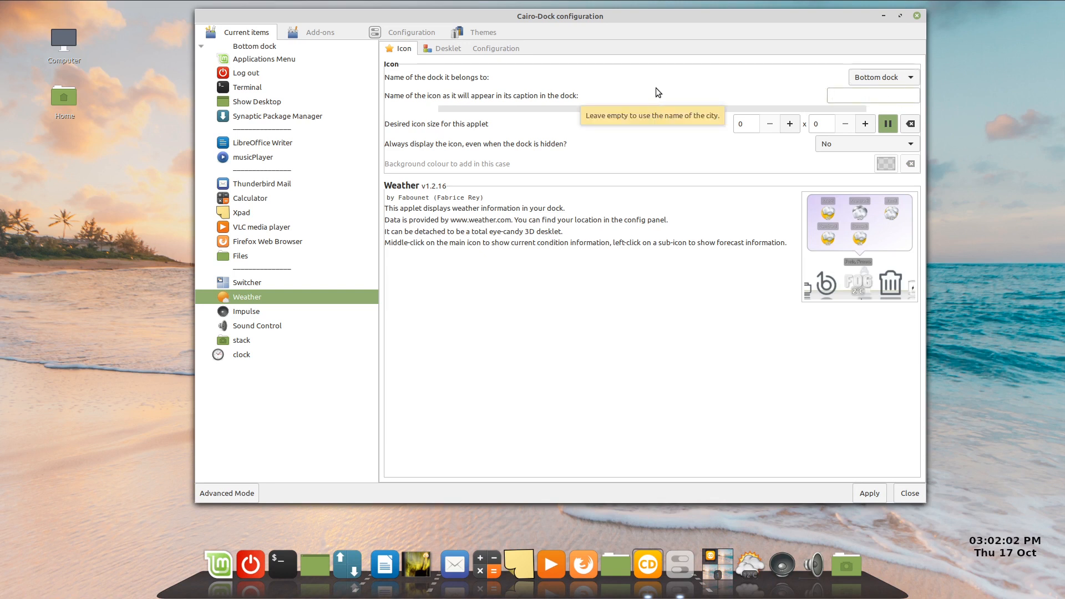
pyautogui.write('Victoria')
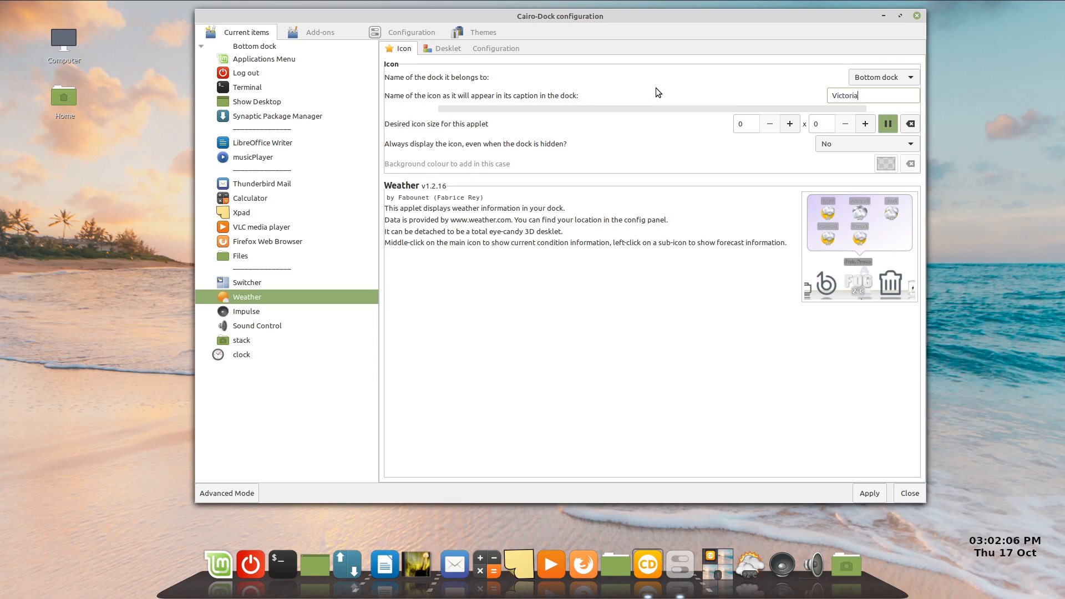
pyautogui.click(869, 493)
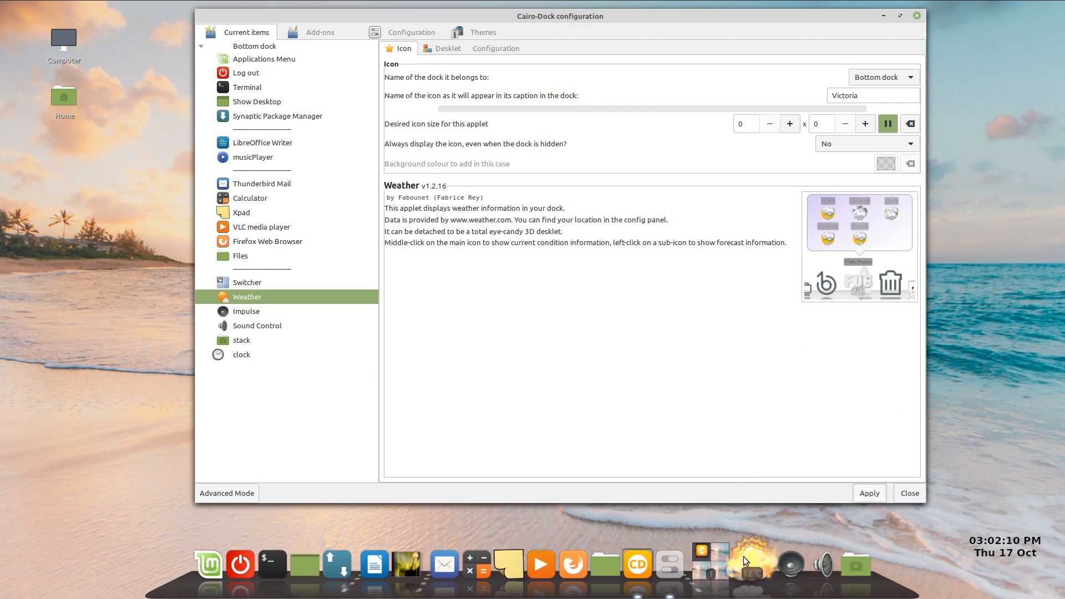
pyautogui.moveTo(743, 556)
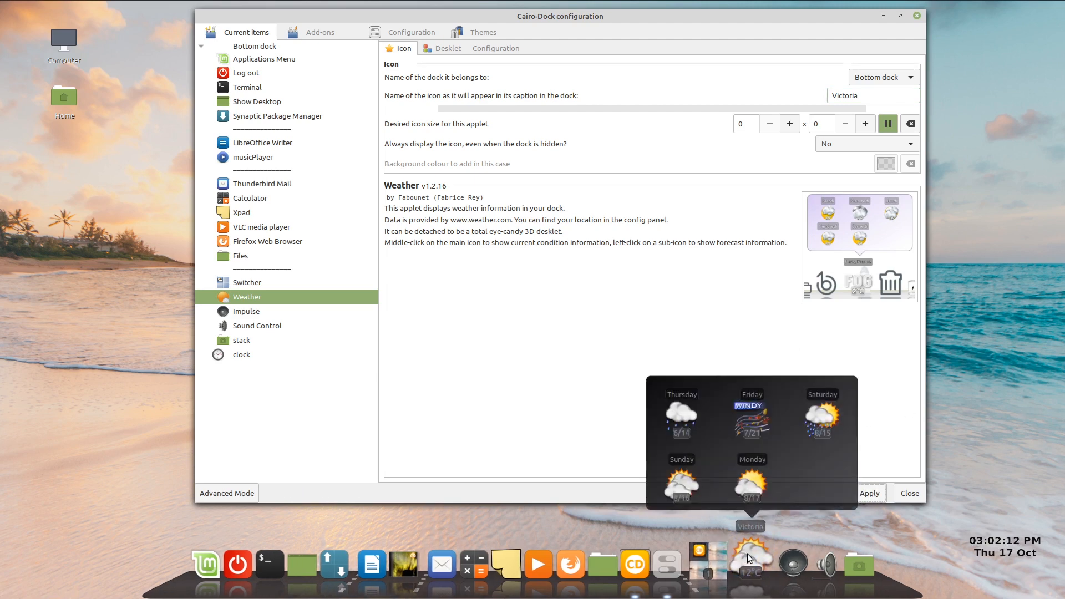
# Step: Clear the Weather icon's custom caption so the city name is used, apply it, and check the dock
pyautogui.click(870, 96)
pyautogui.moveTo(869, 96); pyautogui.dragTo(827, 95)
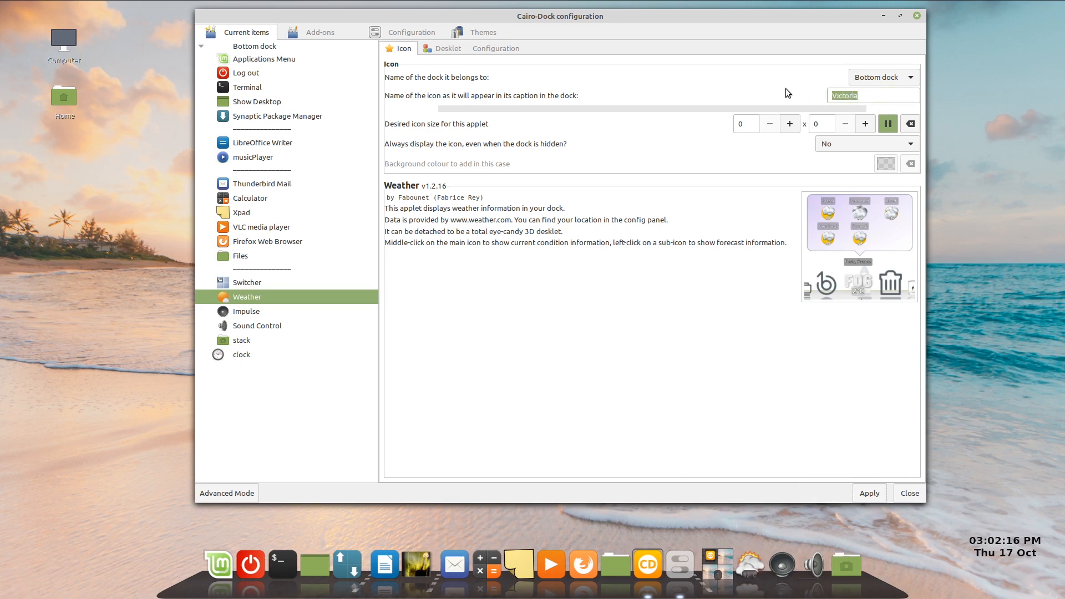
pyautogui.press('BackSpace')
pyautogui.click(869, 493)
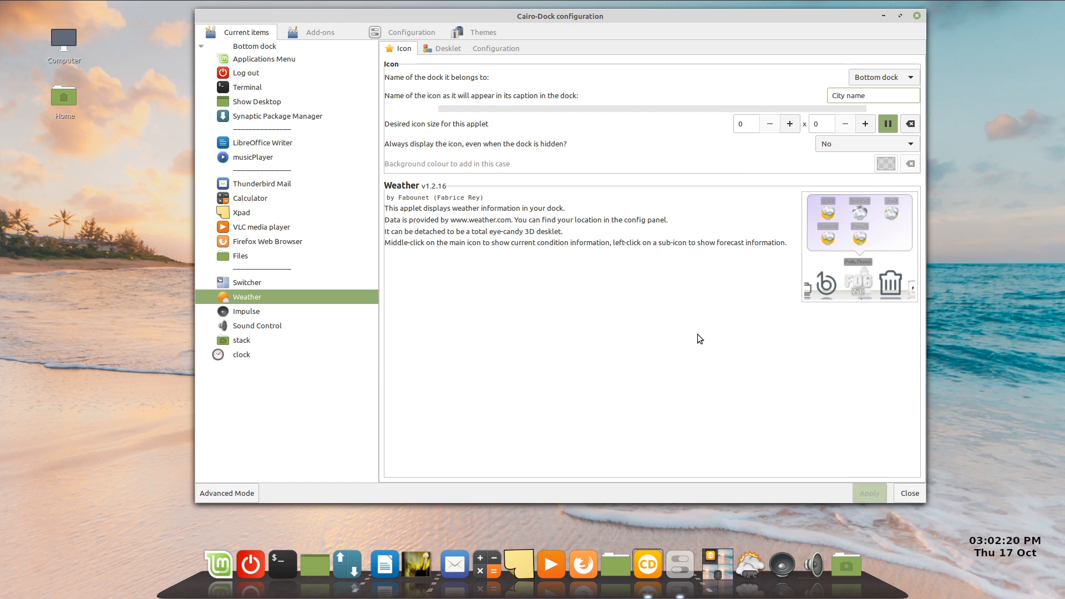
pyautogui.moveTo(749, 554)
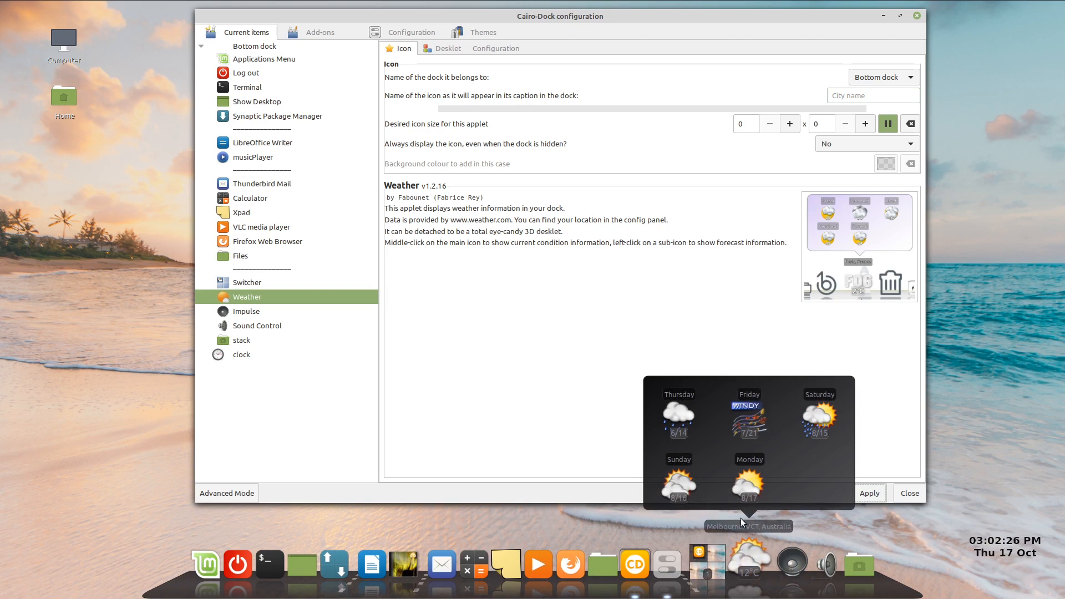
# Step: Show the Weather desklet's visibility options, and turn Is detached from the dock on and back off
pyautogui.click(510, 47)
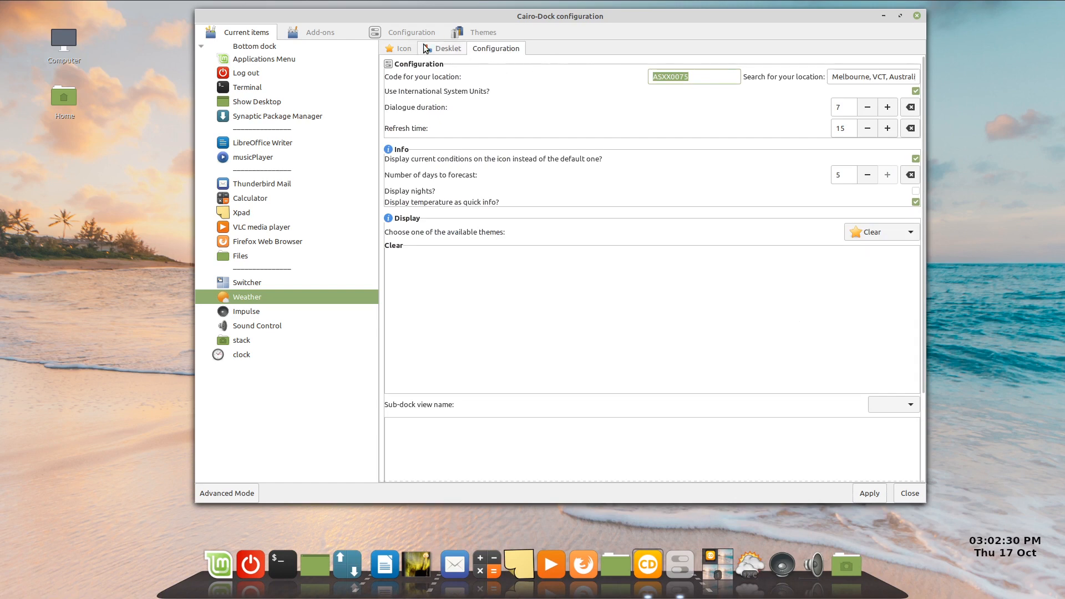
pyautogui.click(403, 50)
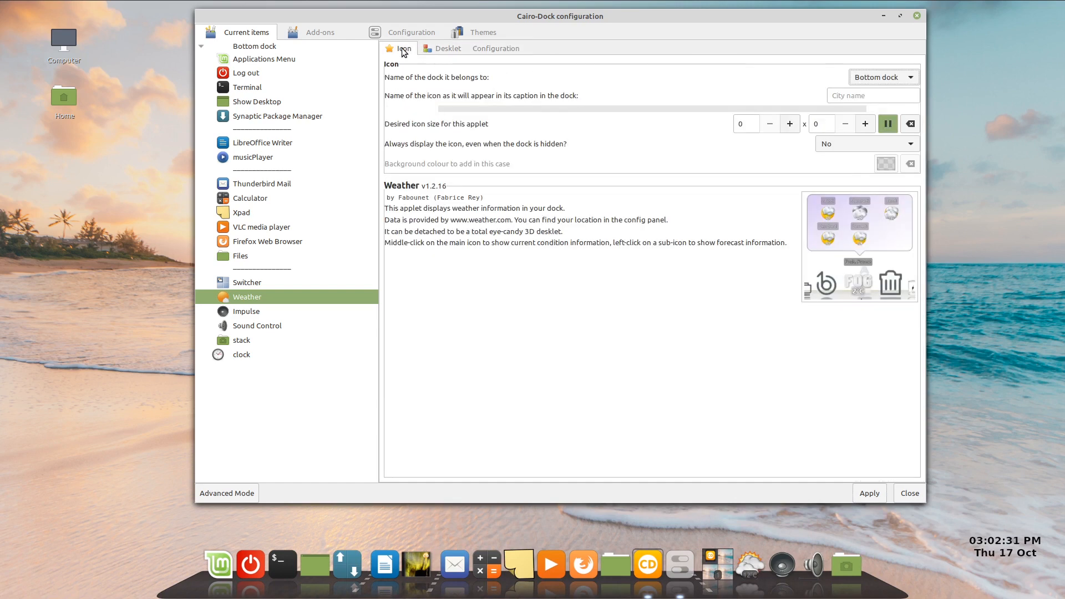
pyautogui.click(442, 49)
pyautogui.click(387, 72)
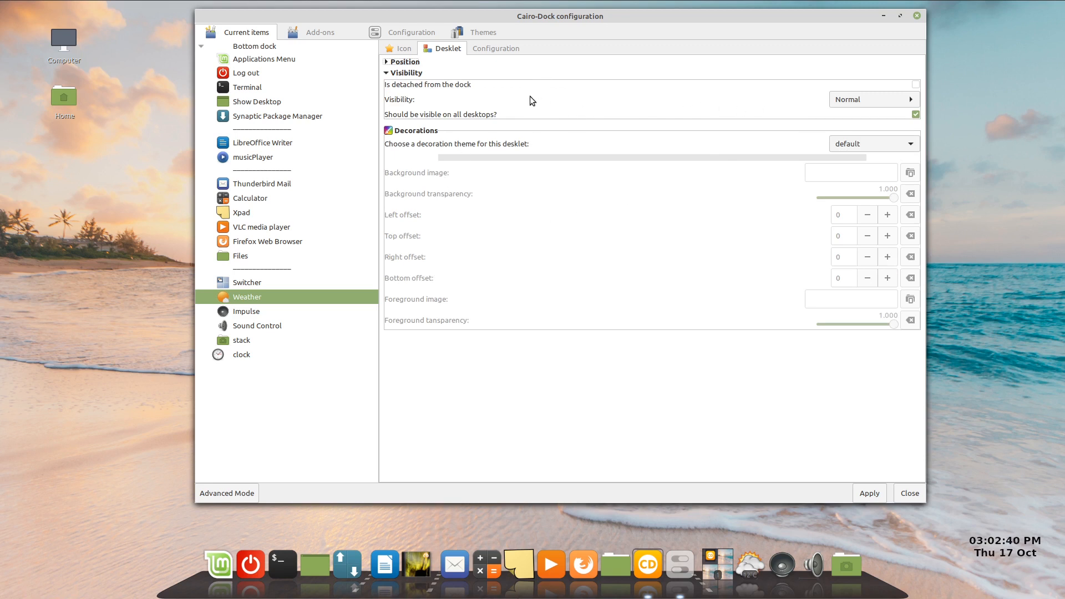
pyautogui.click(916, 84)
pyautogui.click(915, 85)
# Step: Display the stack applet's icon settings, apply them as they are, and close the configuration window
pyautogui.click(228, 340)
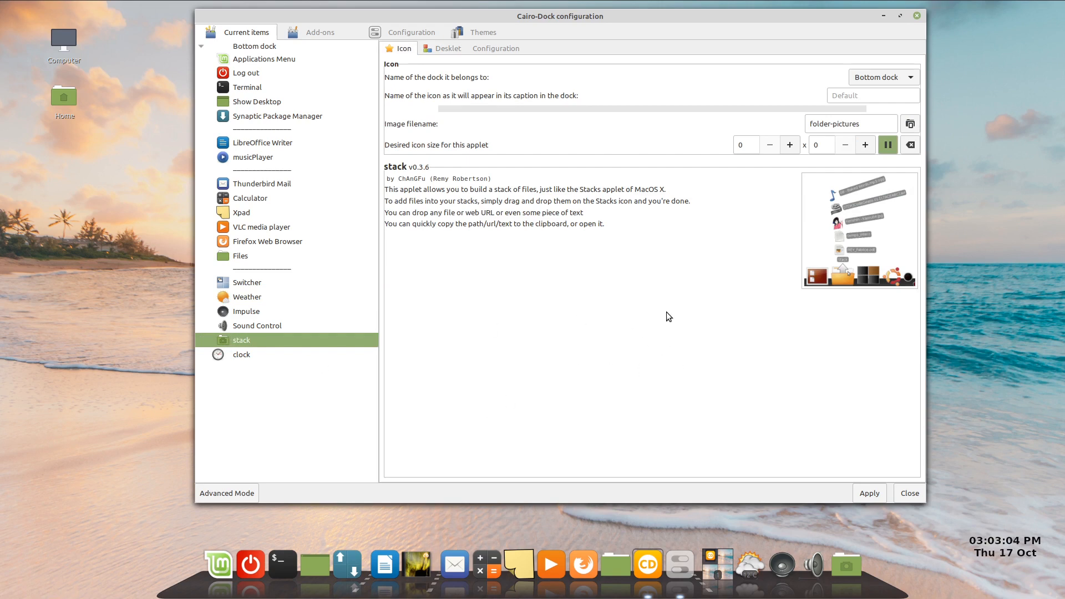
pyautogui.moveTo(692, 20); pyautogui.dragTo(668, 19)
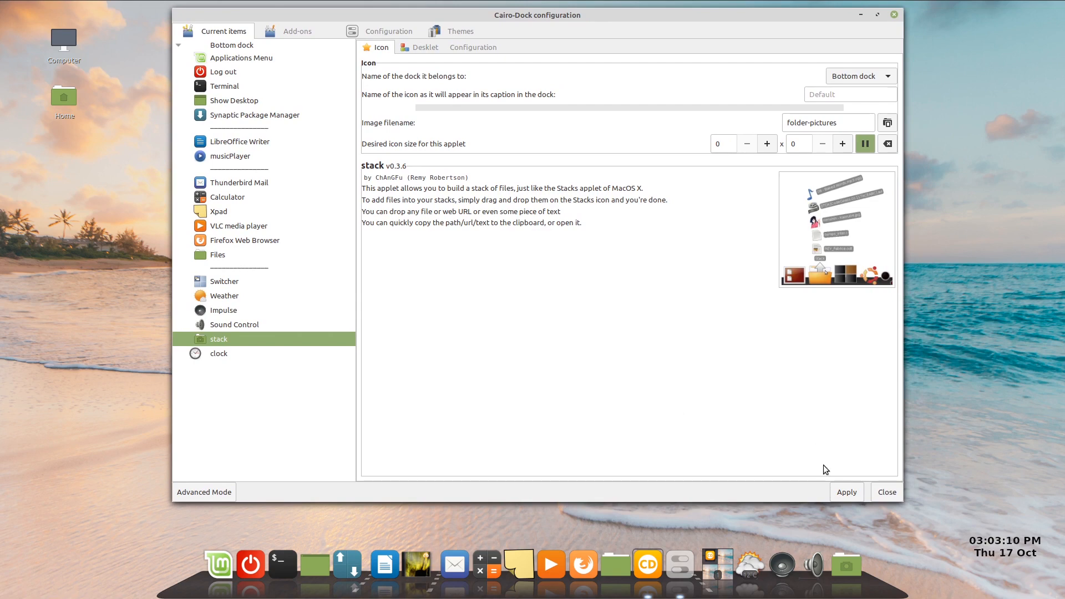
pyautogui.click(844, 492)
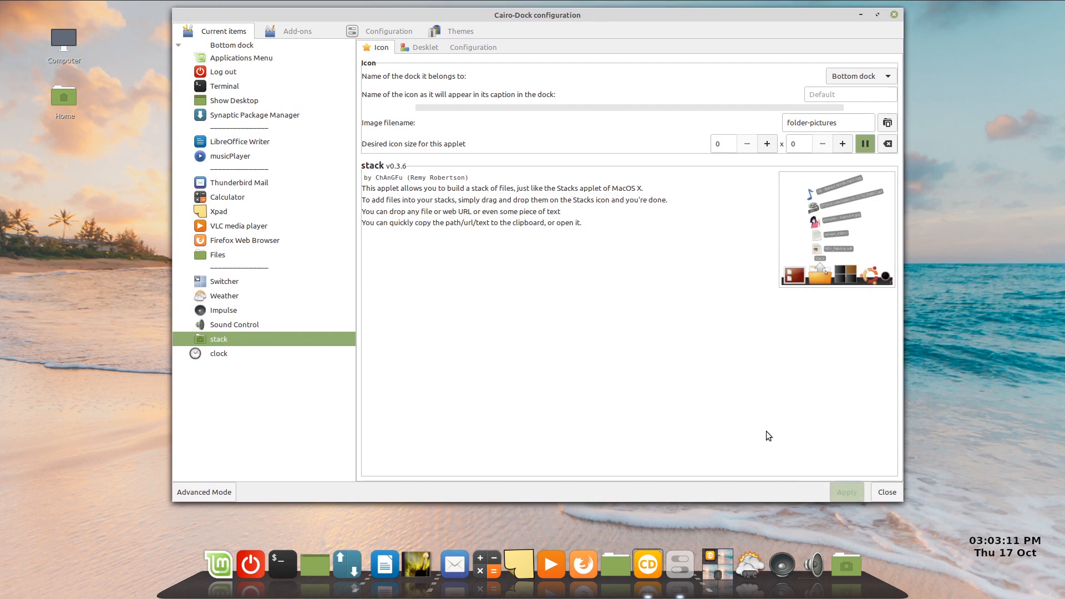
pyautogui.click(887, 493)
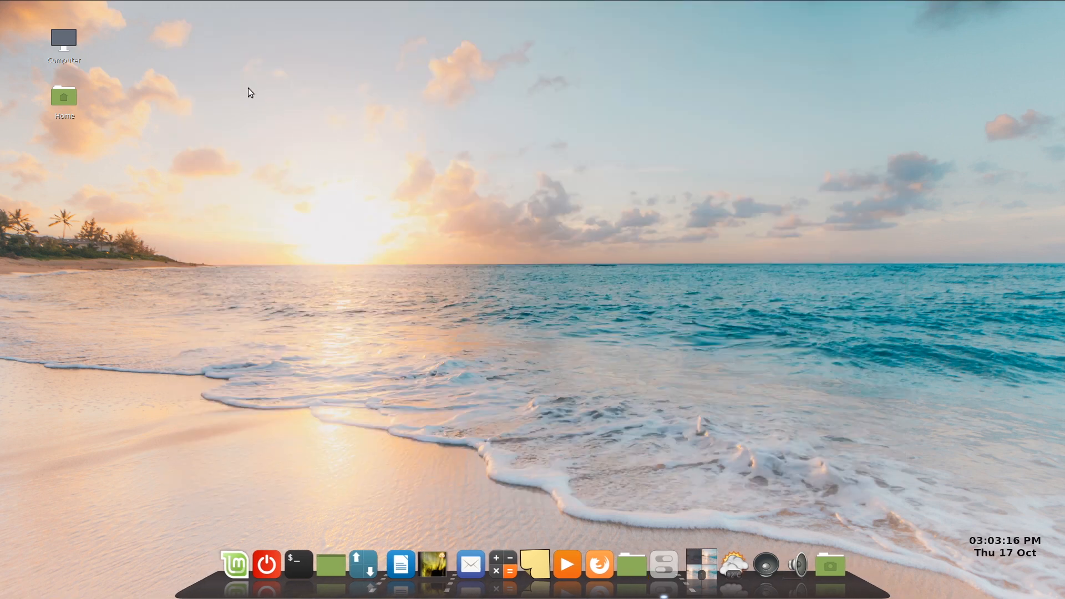
# Step: Launch the Files application from the dock and create an empty document named doc.txt in the Documents folder
pyautogui.click(631, 561)
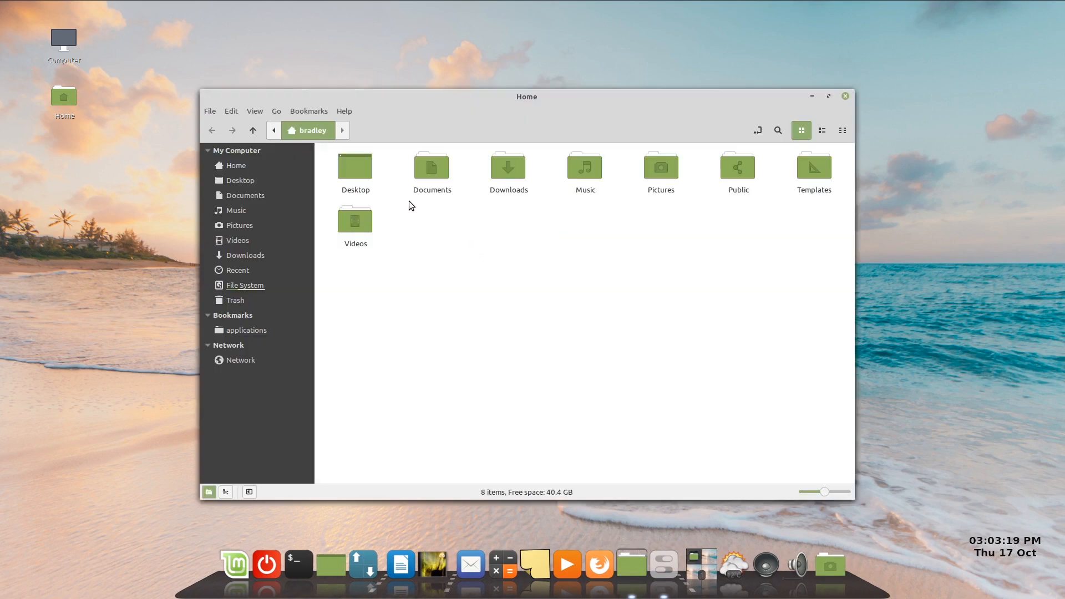
pyautogui.doubleClick(432, 174)
pyautogui.rightClick(434, 175)
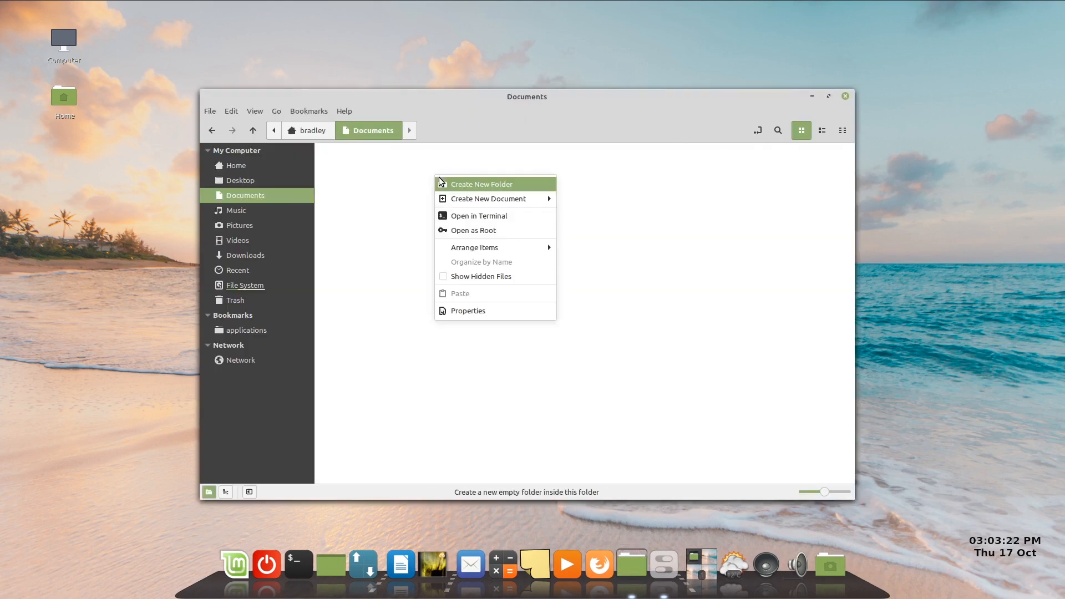
pyautogui.moveTo(524, 201)
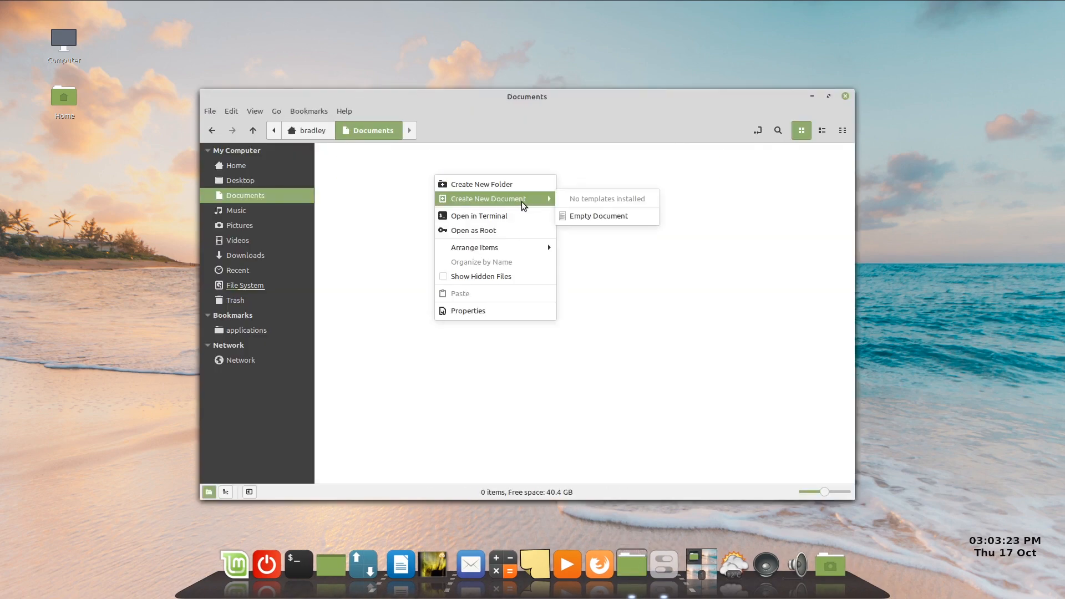
pyautogui.click(627, 221)
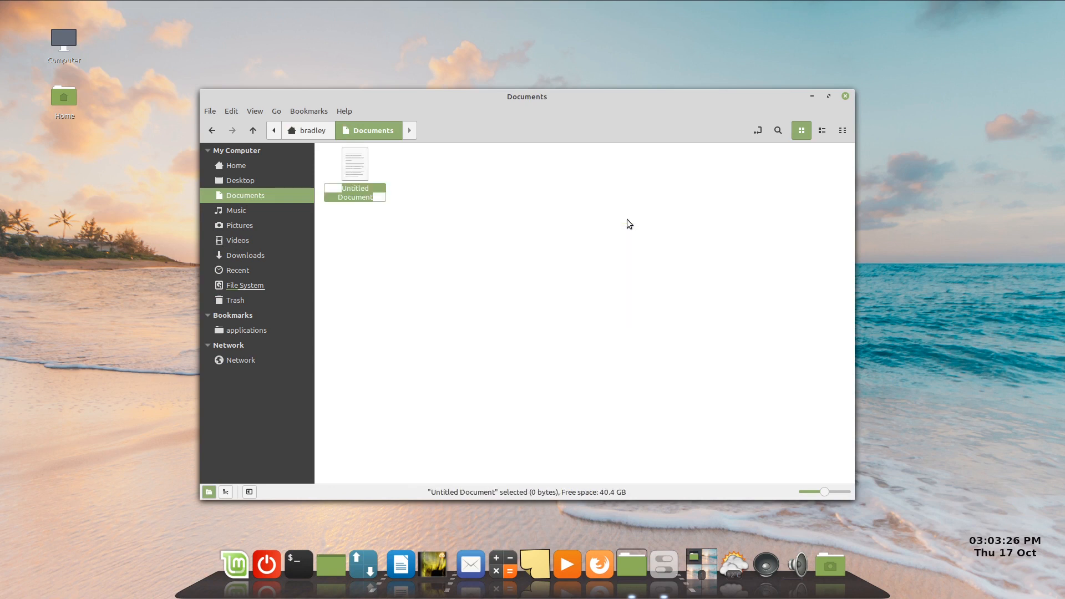
pyautogui.write('doc')
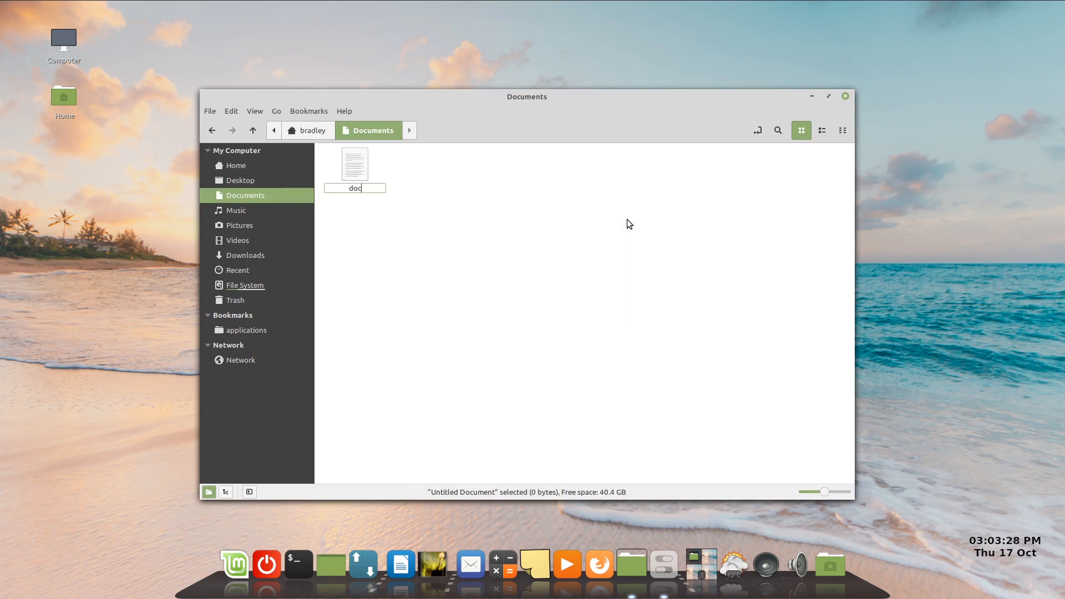
pyautogui.write('.txt')
pyautogui.press('Return')
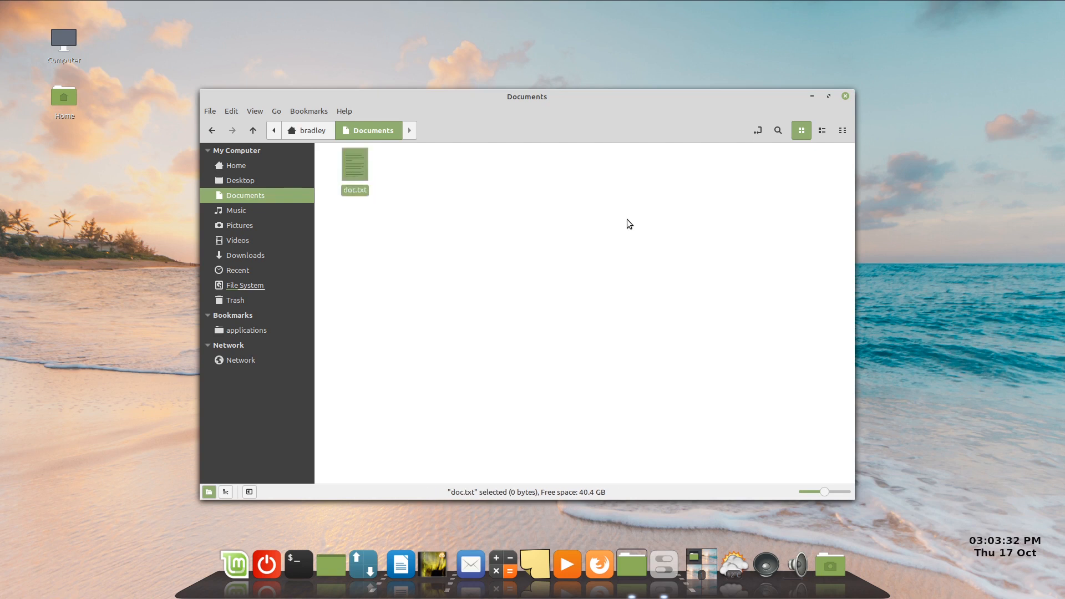
# Step: Open doc.txt in the text editor, enter "hello", save the file and close the editor
pyautogui.doubleClick(352, 175)
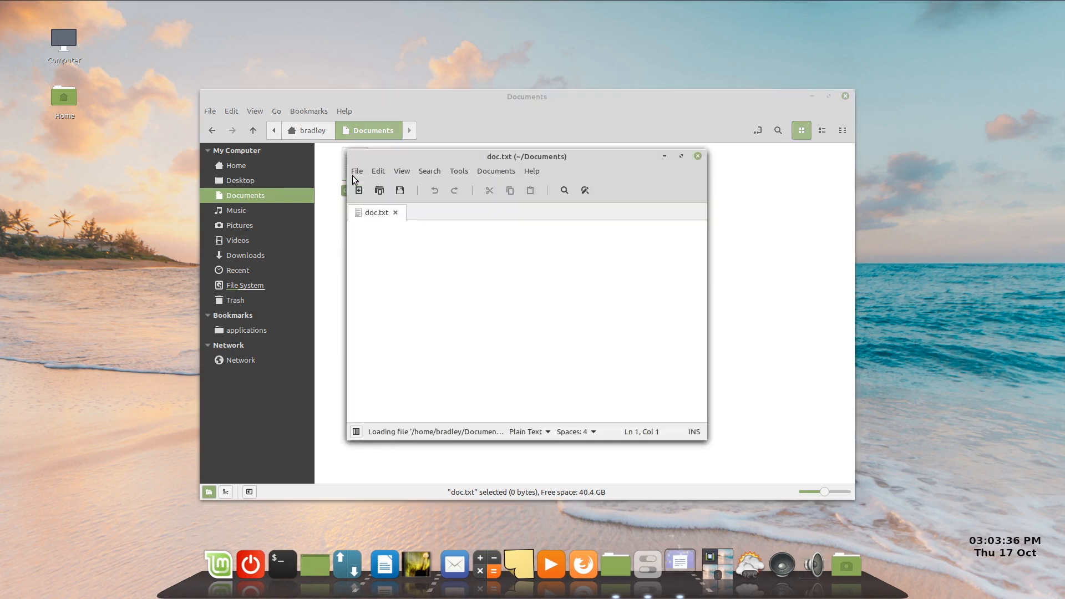
pyautogui.write('hel')
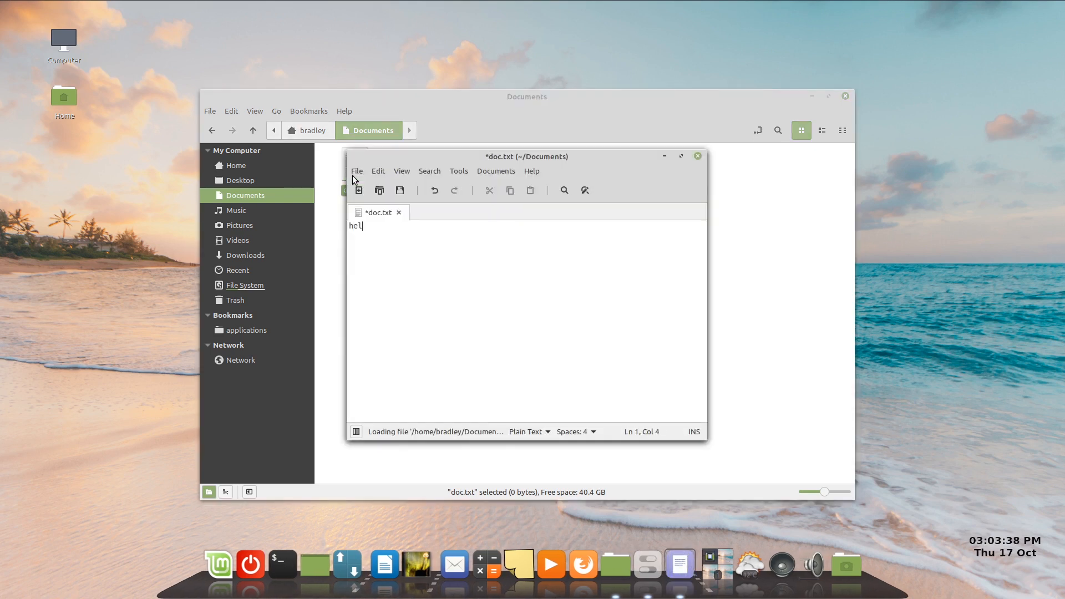
pyautogui.write('lo')
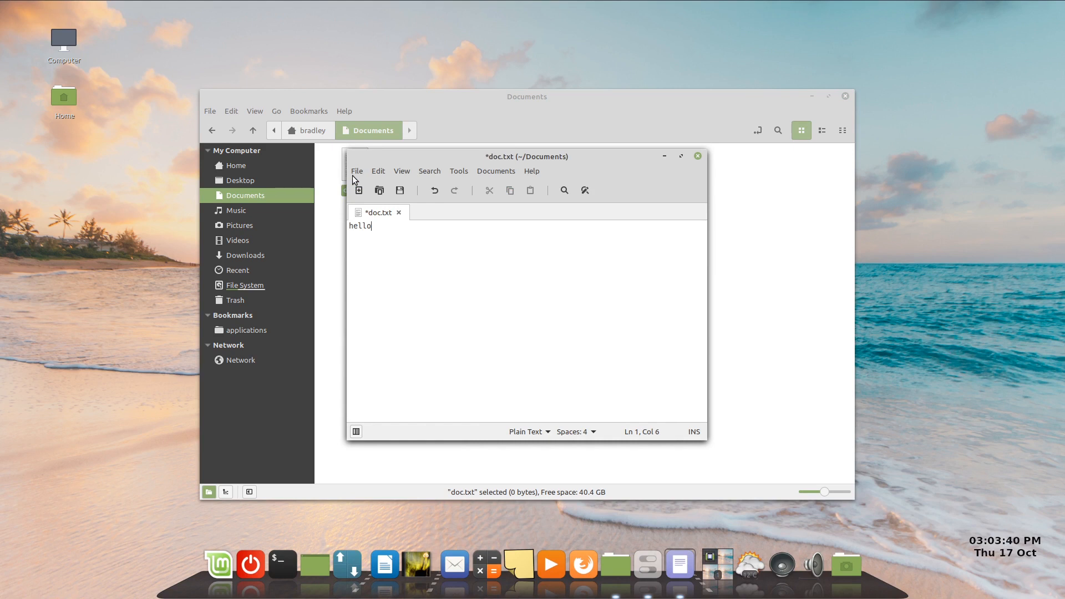
pyautogui.click(399, 192)
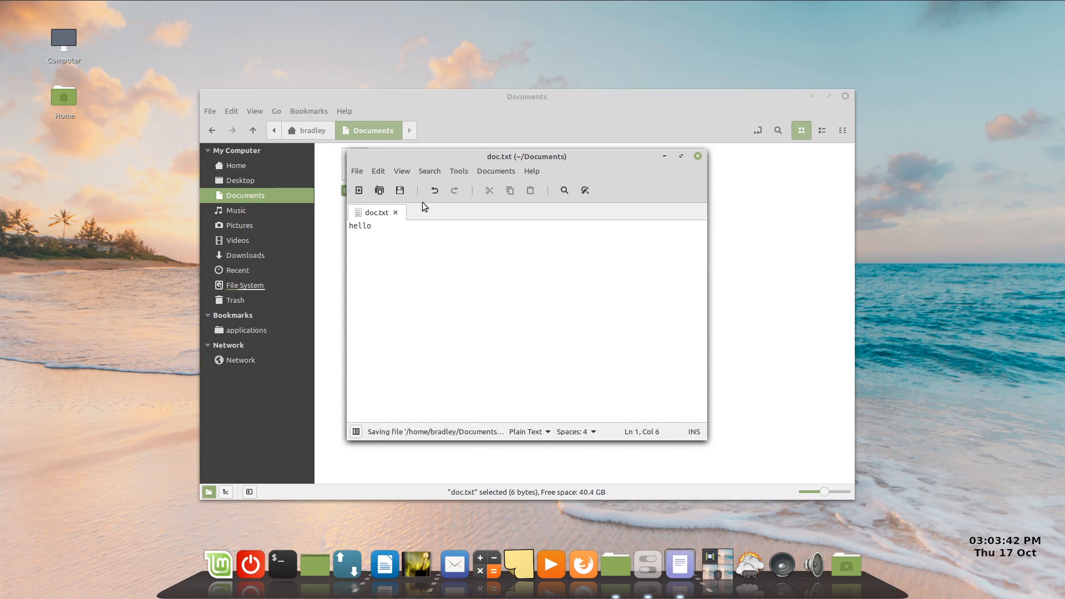
pyautogui.click(698, 155)
# Step: Add doc.txt from the Documents folder to the dock's stack applet and open it from the stack
pyautogui.moveTo(368, 170); pyautogui.dragTo(832, 560)
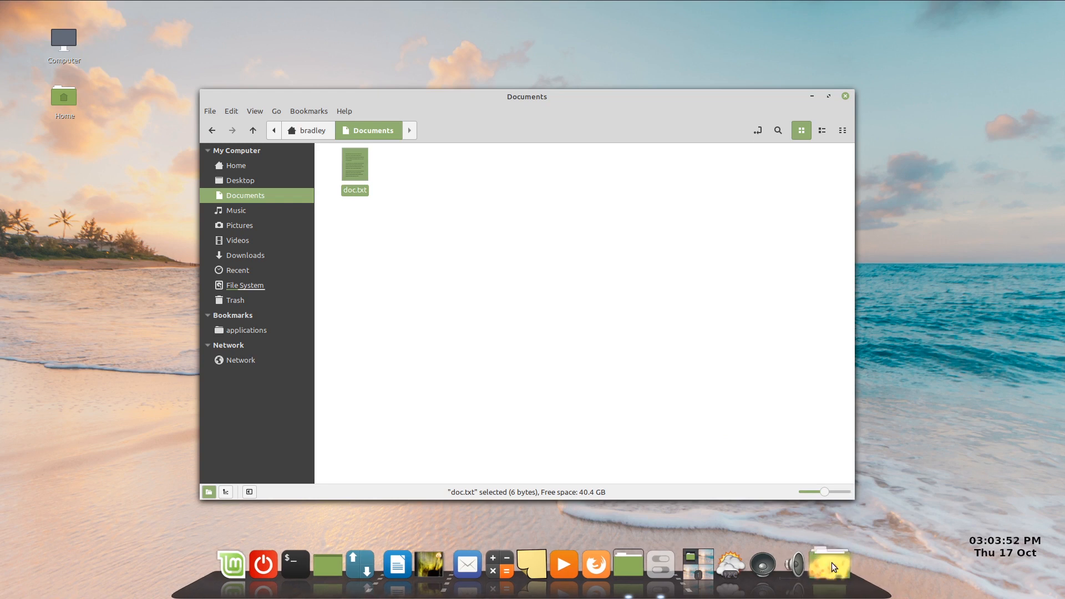
pyautogui.moveTo(831, 562)
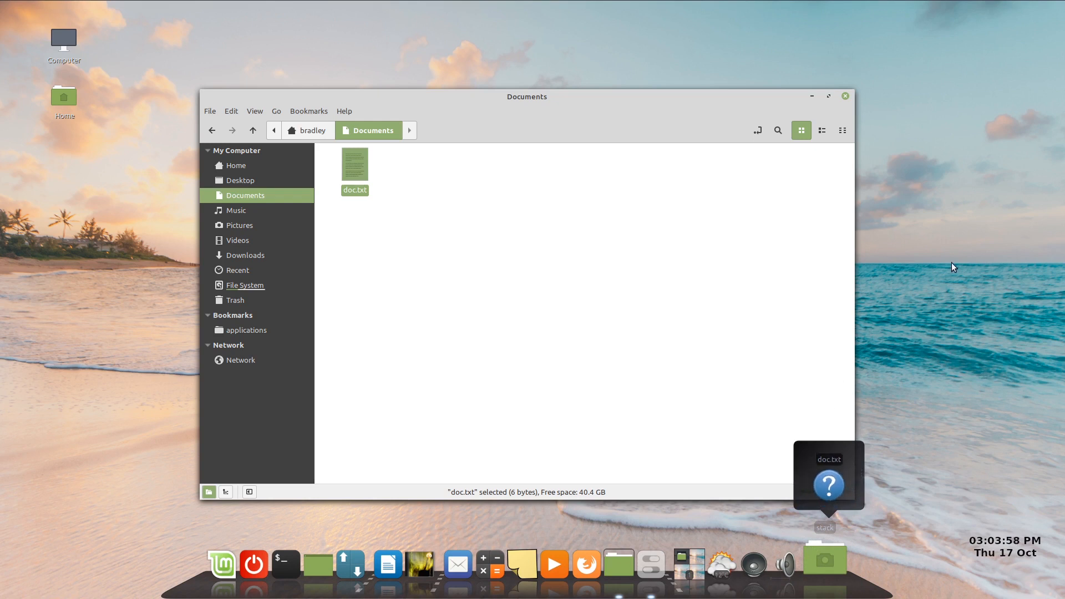
pyautogui.moveTo(543, 107); pyautogui.dragTo(471, 40)
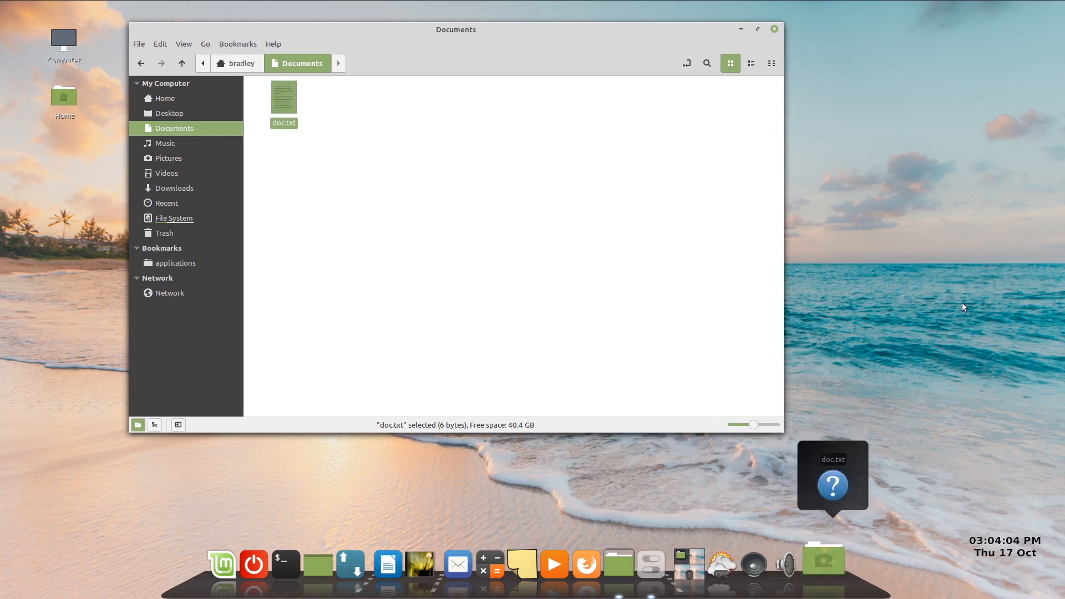
pyautogui.click(827, 481)
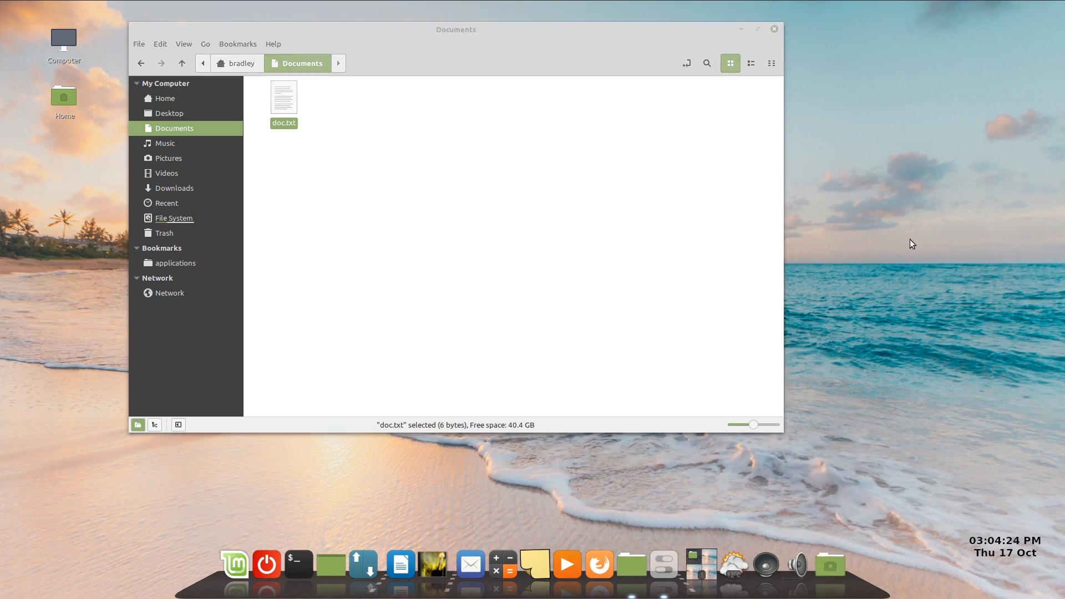
# Step: Remove the stack applet from the dock and confirm the removal
pyautogui.rightClick(829, 561)
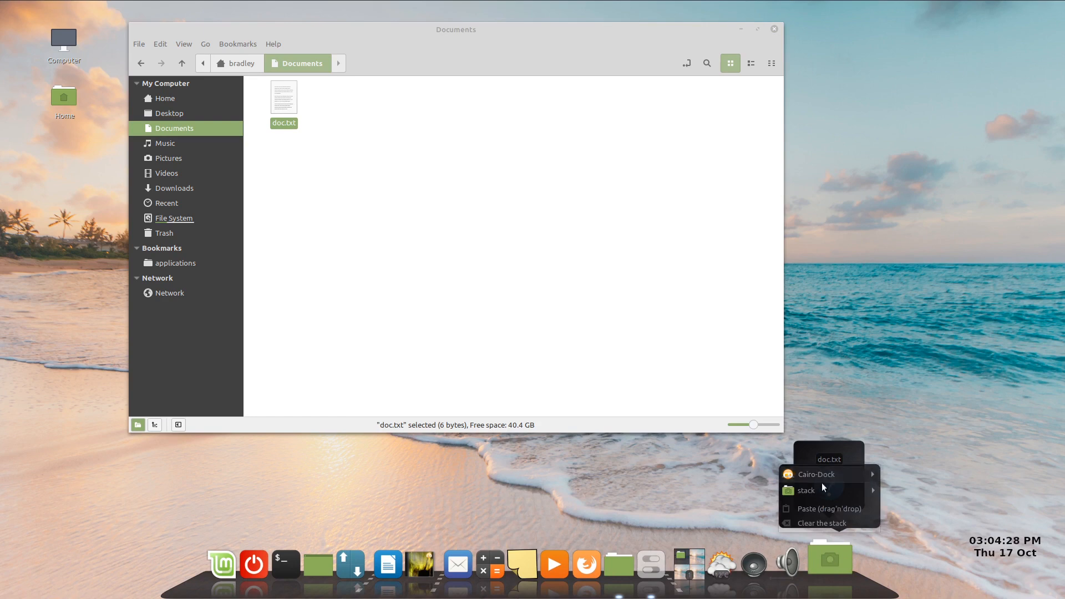
pyautogui.moveTo(821, 494)
pyautogui.click(939, 518)
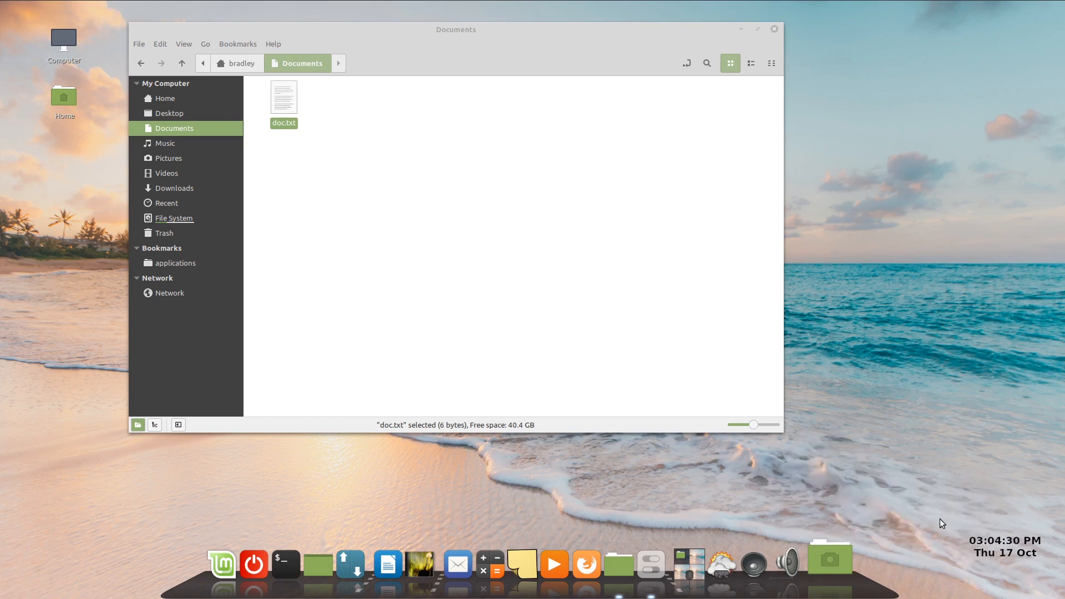
pyautogui.click(810, 505)
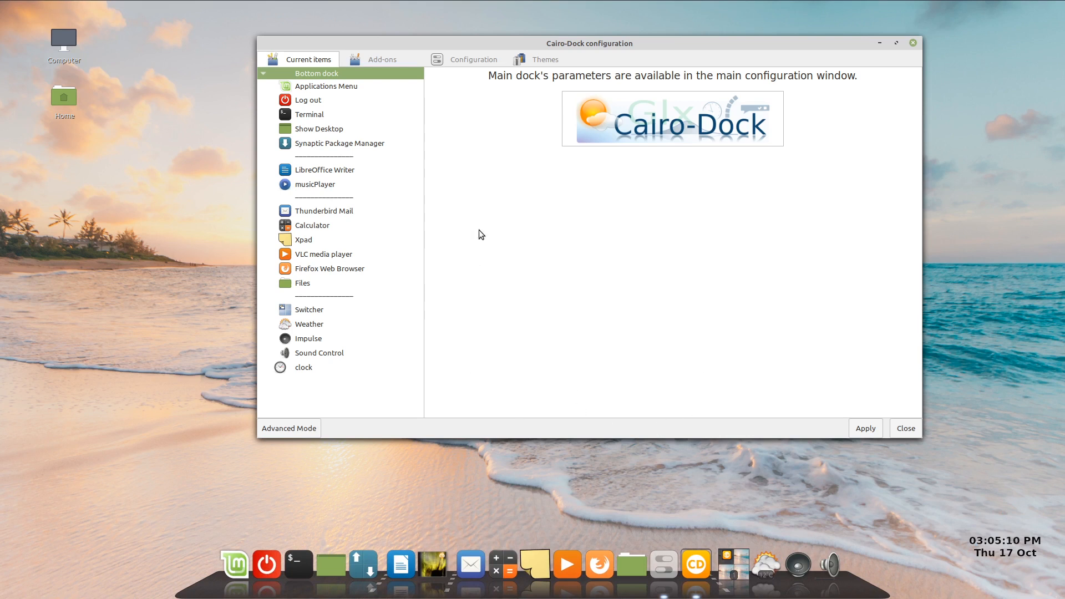
# Step: Save the current dock theme as Dock 1, including behaviour and launchers, and build its package in the Downloads folder
pyautogui.click(560, 59)
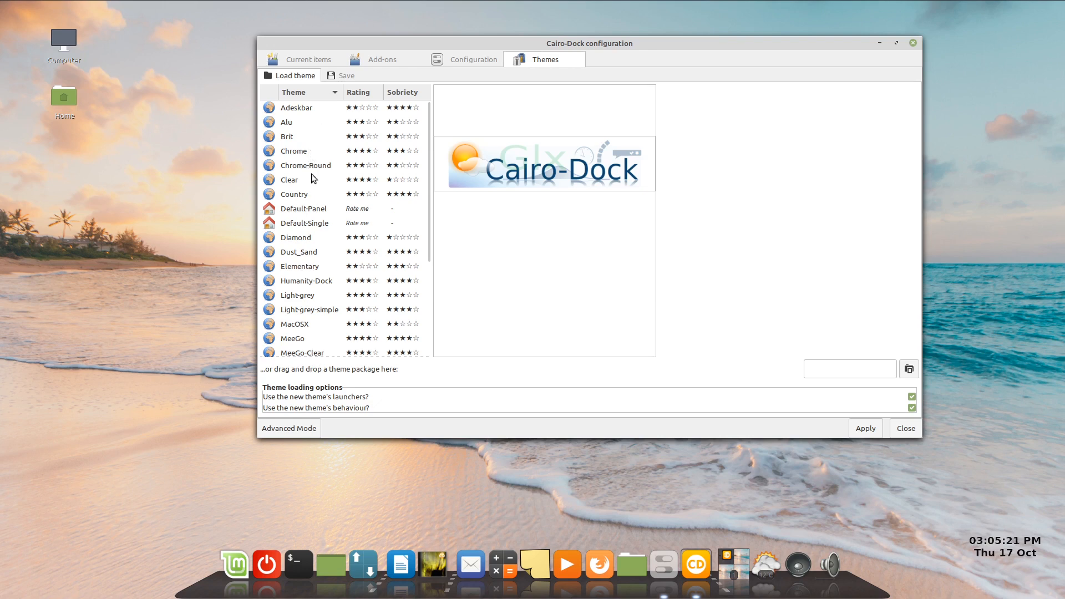
pyautogui.click(341, 76)
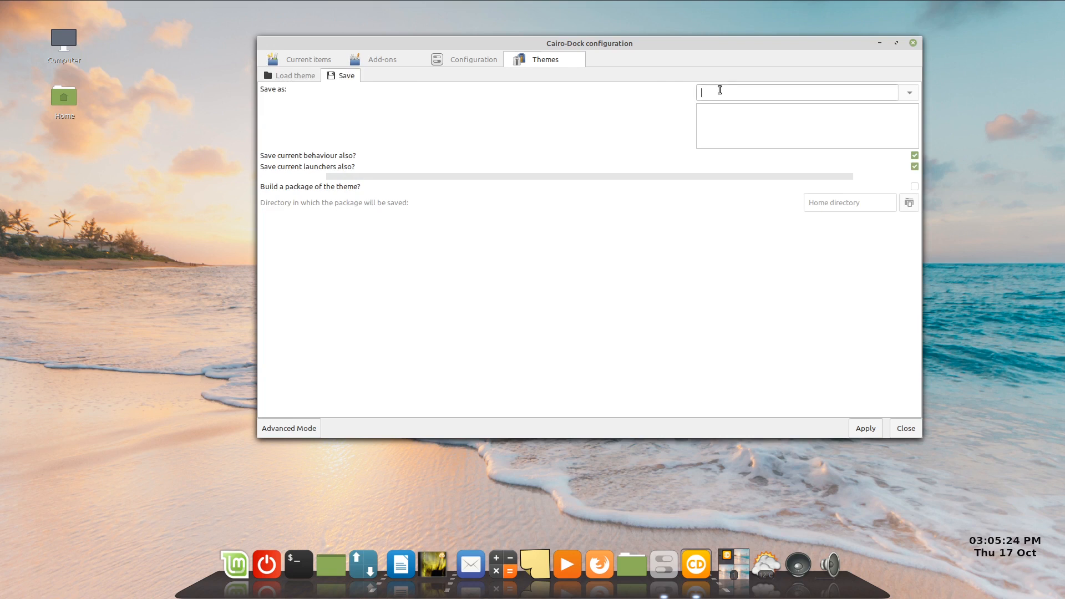
pyautogui.write('Dock 1')
pyautogui.click(915, 187)
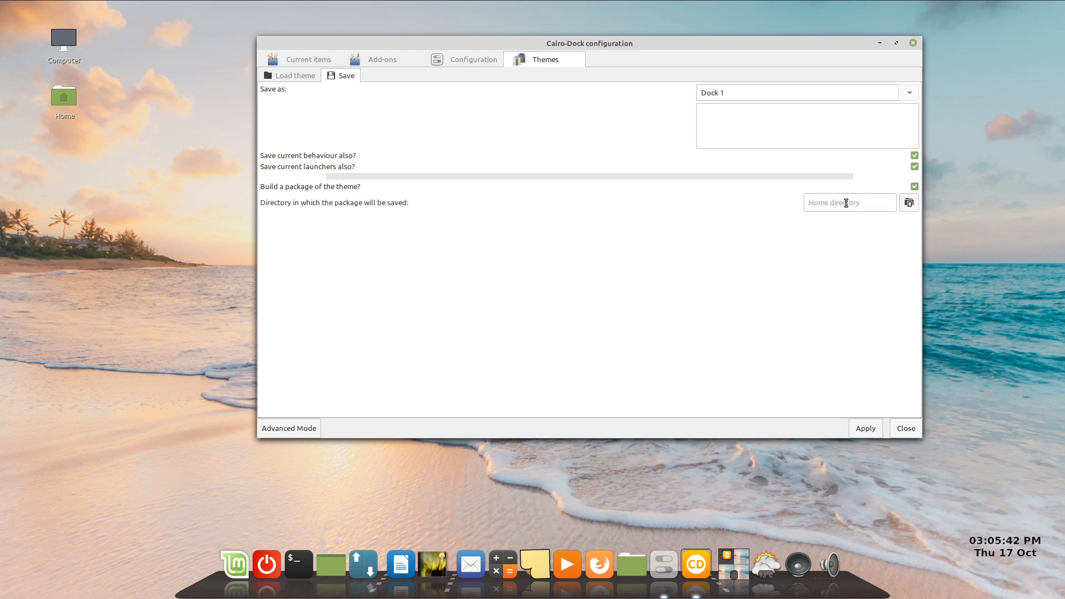
pyautogui.click(910, 203)
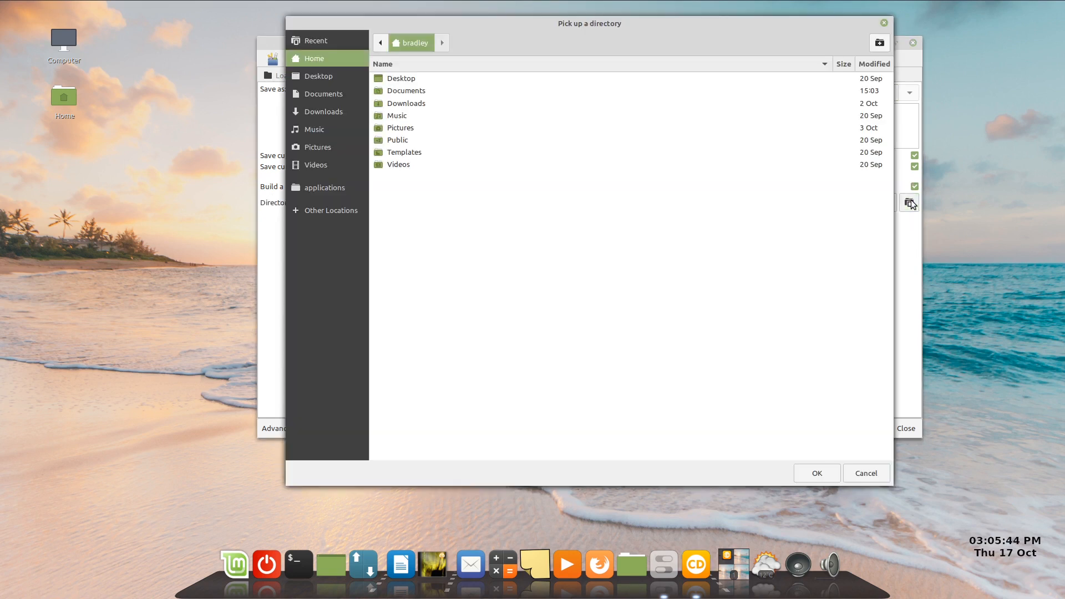
pyautogui.click(325, 113)
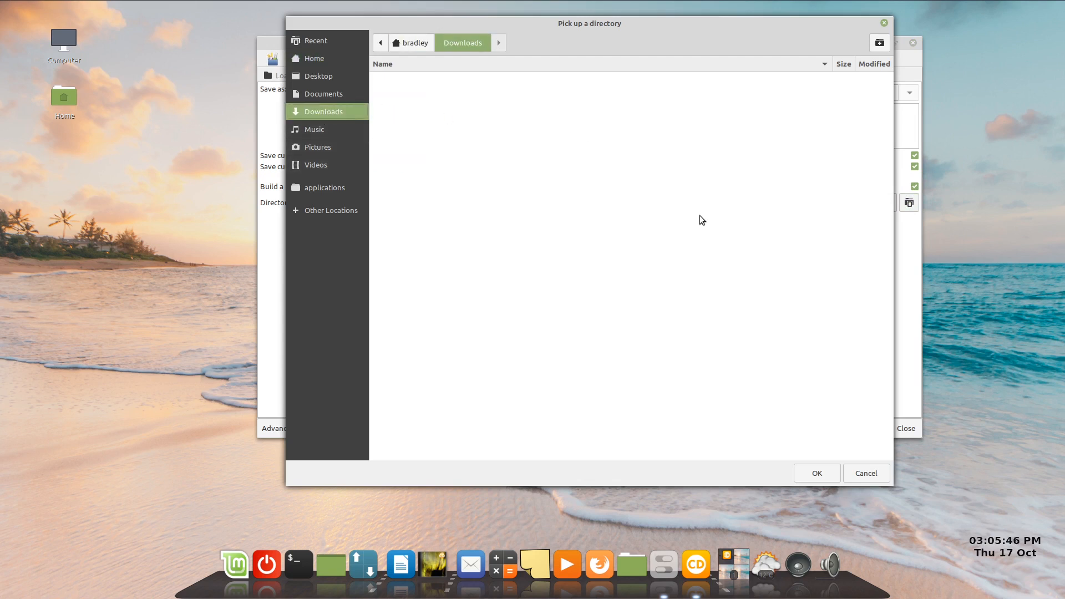
pyautogui.click(820, 476)
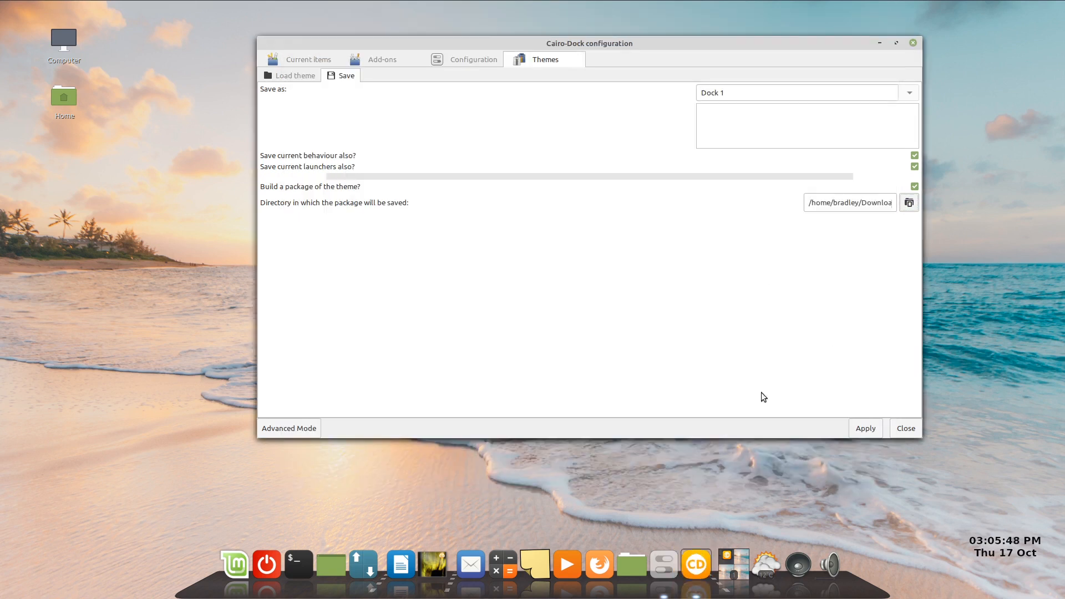
pyautogui.click(870, 426)
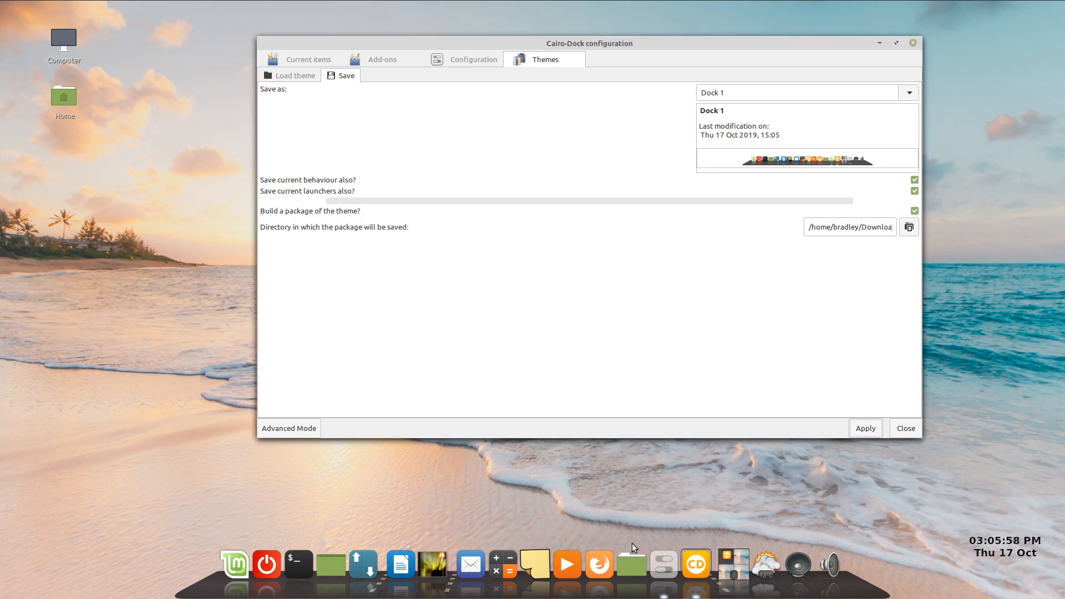
# Step: Check the Downloads folder for the Dock 1.tar.gz theme package and minimize the file manager
pyautogui.click(632, 563)
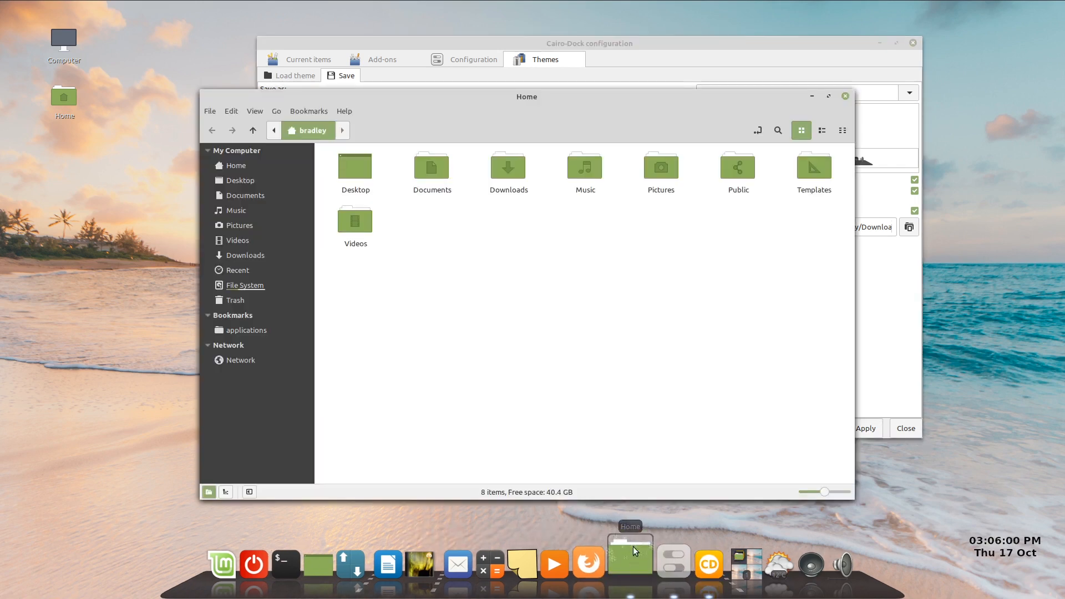
pyautogui.doubleClick(510, 167)
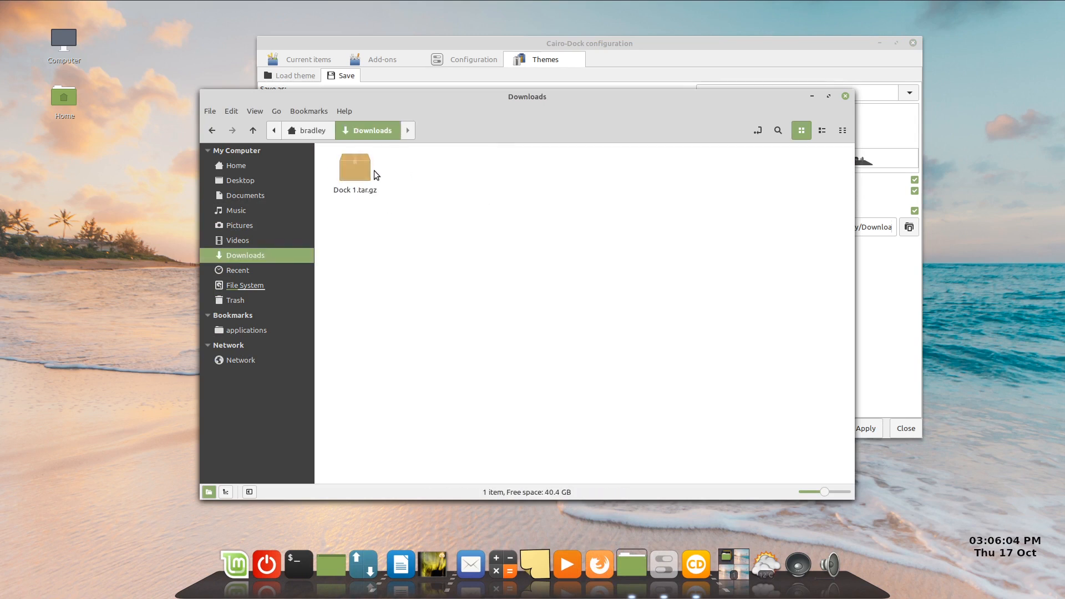
pyautogui.click(357, 169)
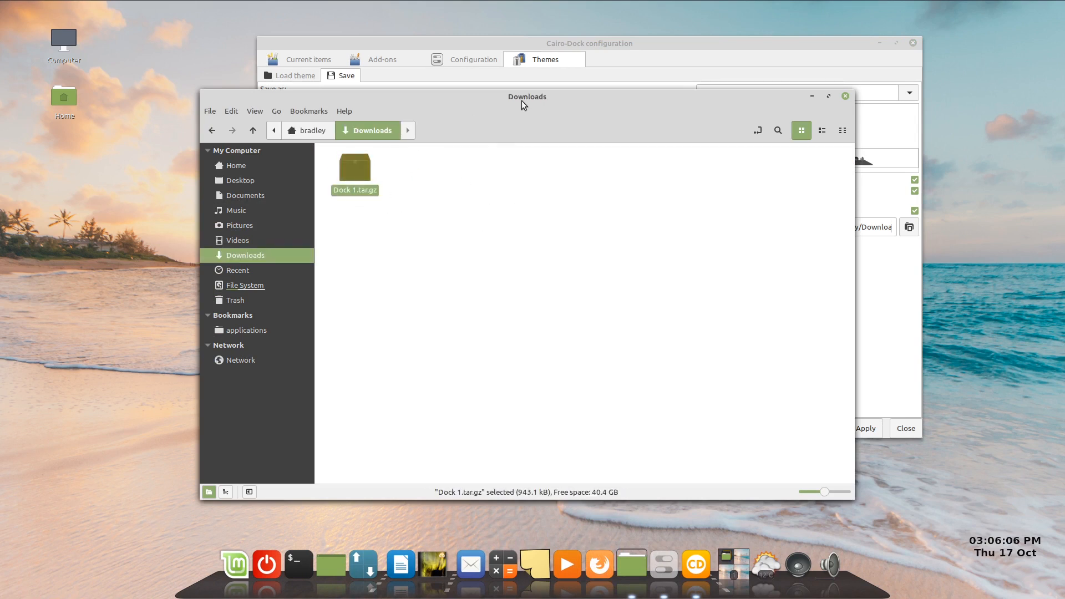
pyautogui.moveTo(525, 99); pyautogui.dragTo(475, 88)
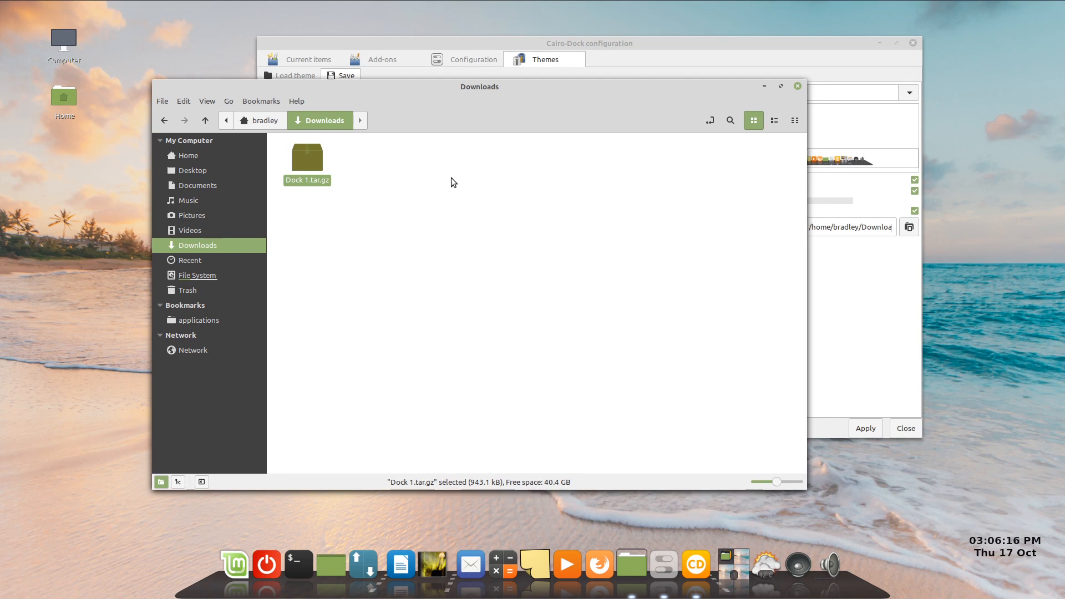
pyautogui.click(634, 568)
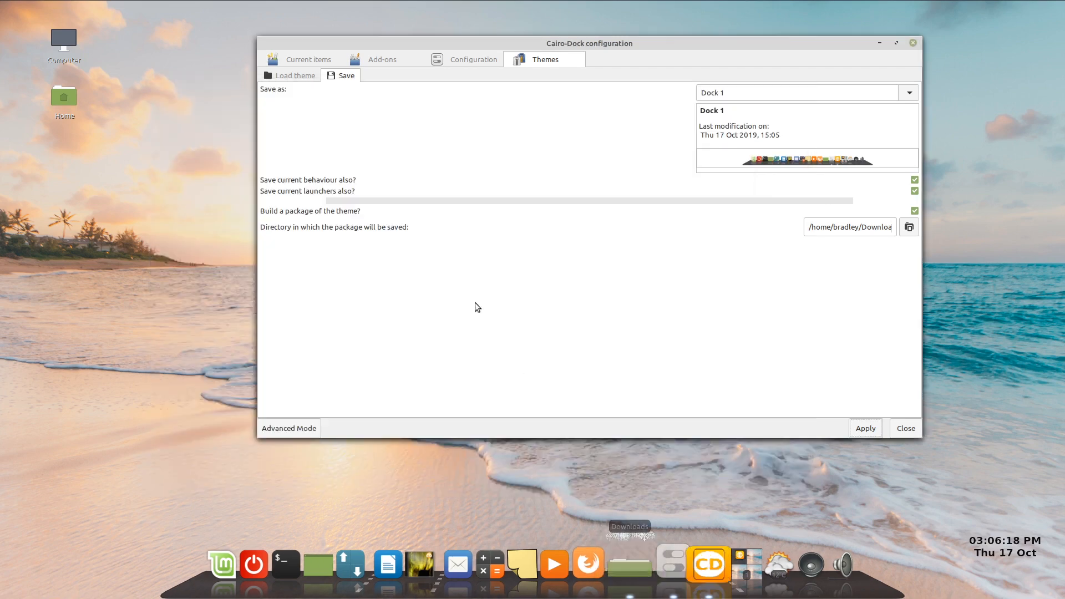
# Step: Choose Dock 1.tar.gz from Downloads as the theme package to load, and close the configuration without applying it
pyautogui.click(284, 76)
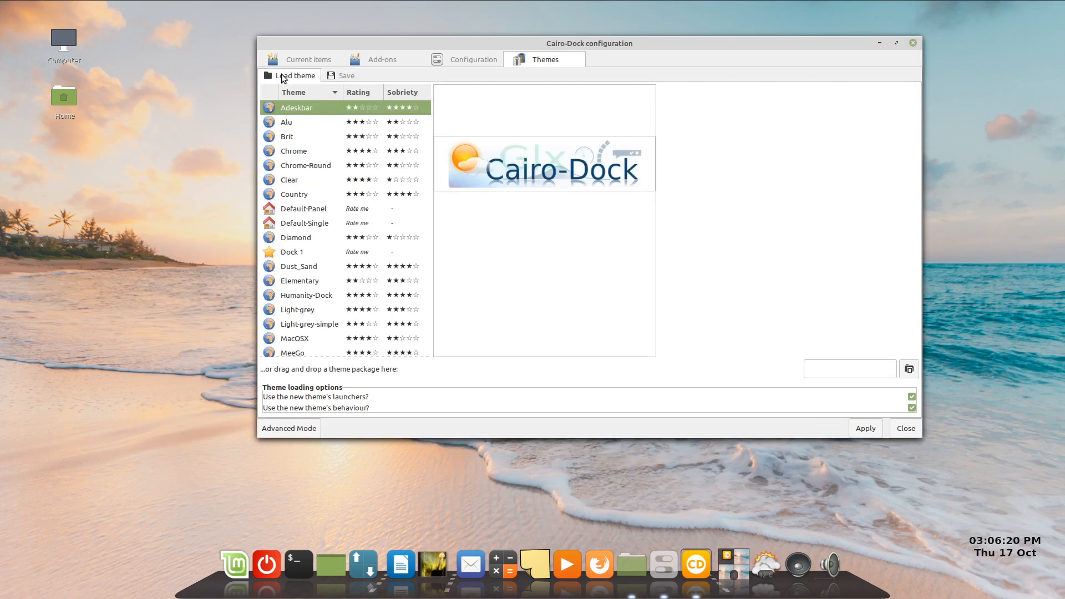
pyautogui.click(908, 368)
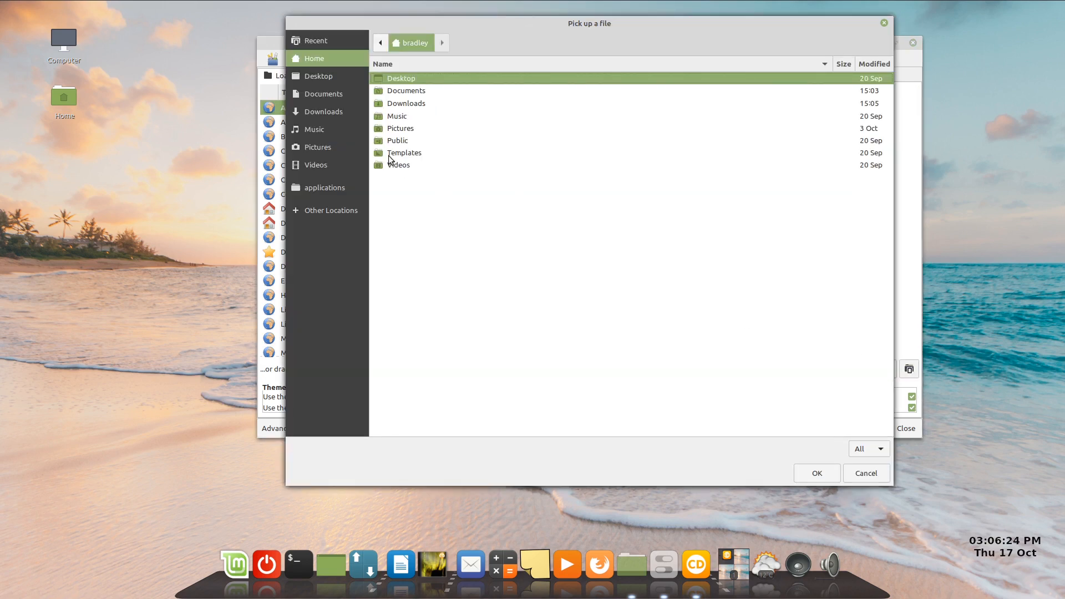
pyautogui.doubleClick(414, 103)
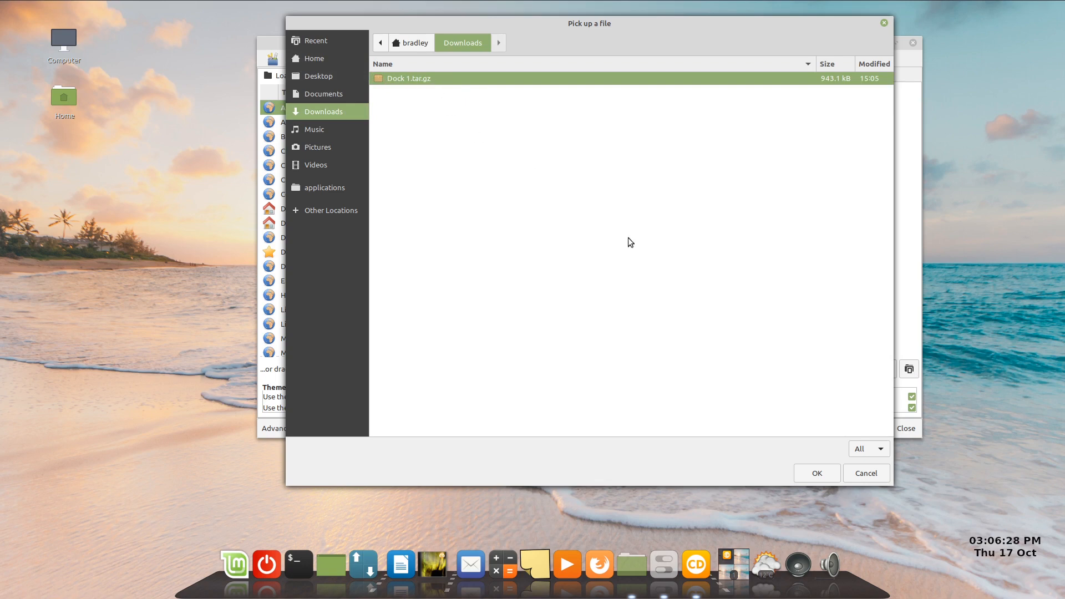
pyautogui.click(823, 475)
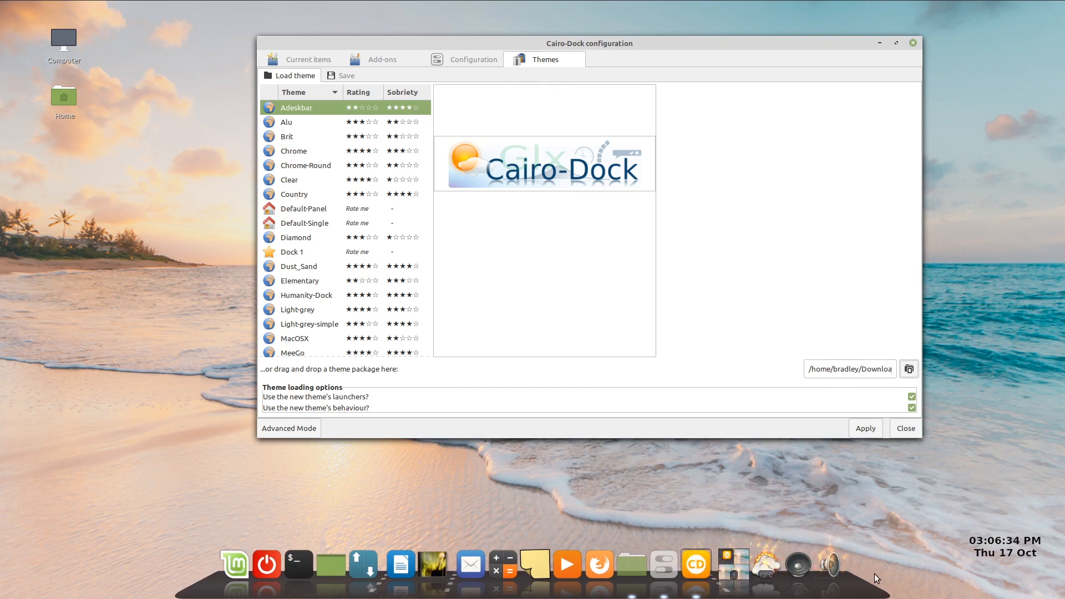
pyautogui.click(907, 428)
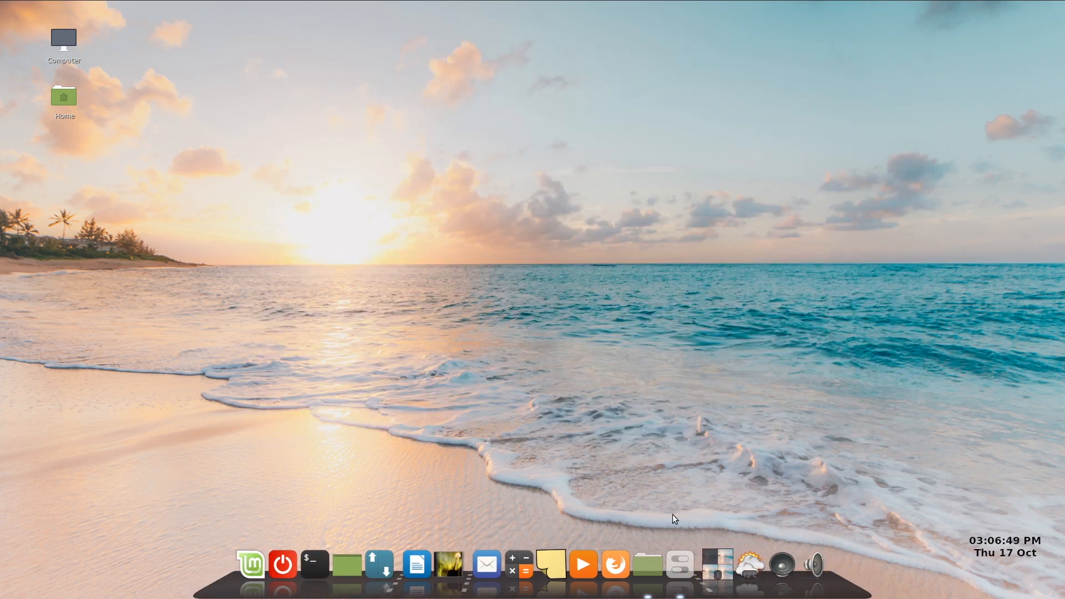
# Step: Reopen the Cairo-Dock configuration, preview the saved Dock 1 theme, and load the MacOSX theme with its launchers and behaviour
pyautogui.rightClick(649, 561)
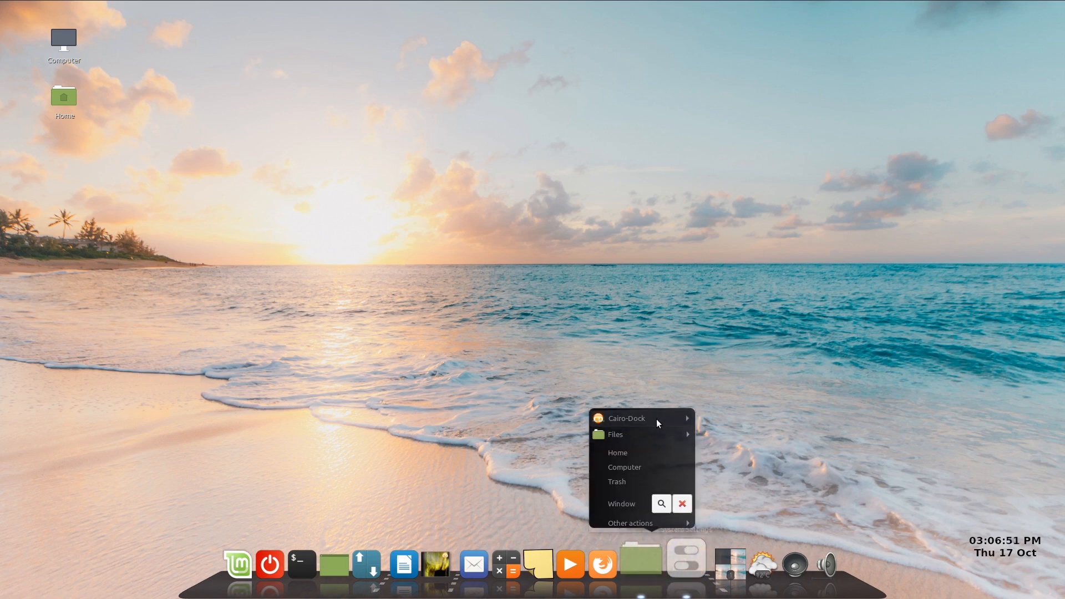
pyautogui.click(723, 395)
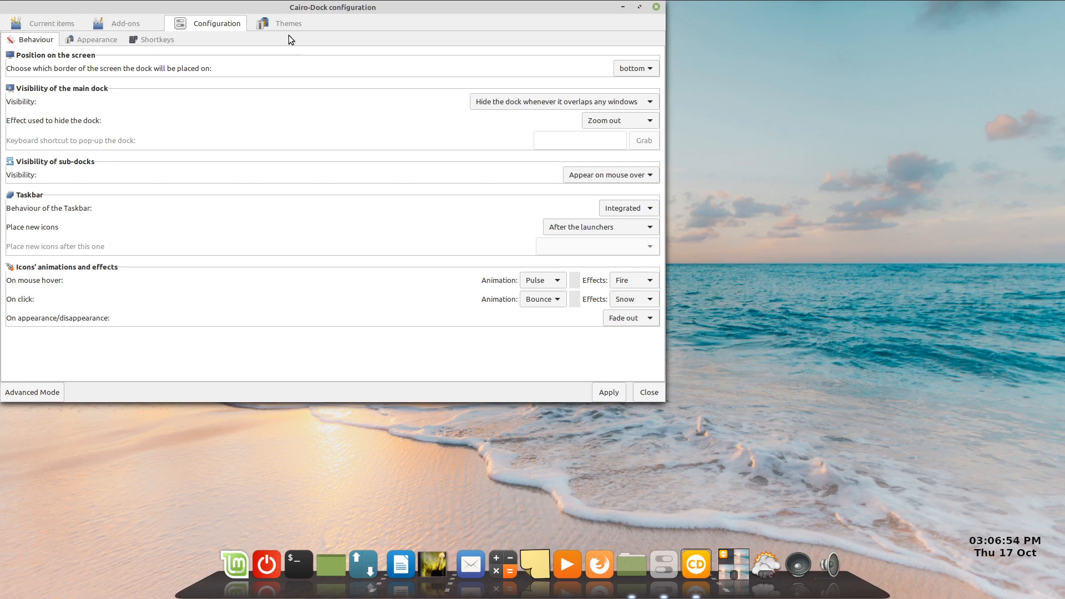
pyautogui.click(297, 24)
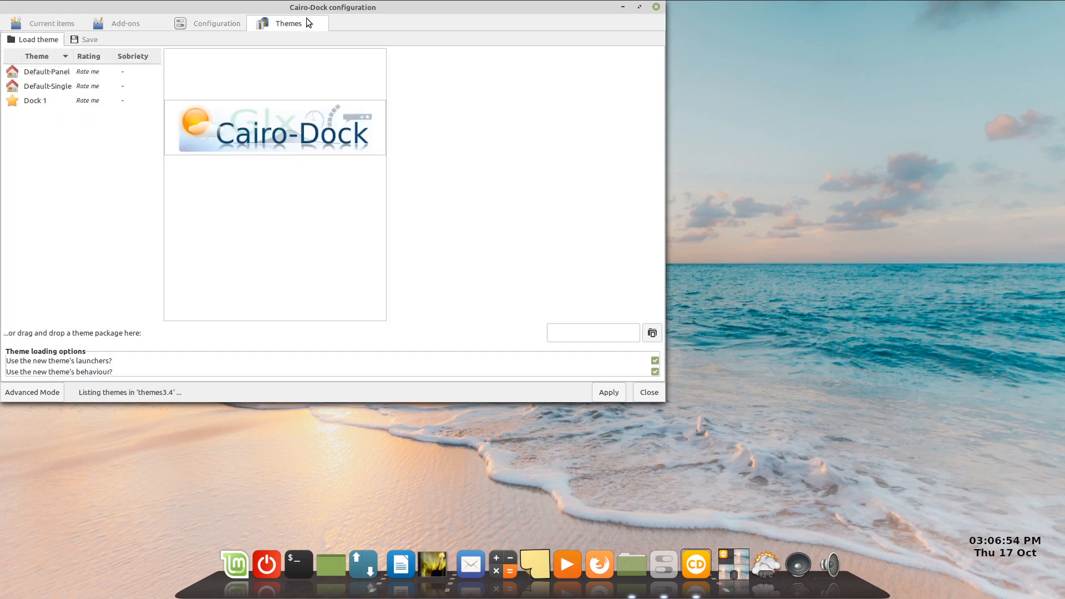
pyautogui.moveTo(346, 9); pyautogui.dragTo(630, 55)
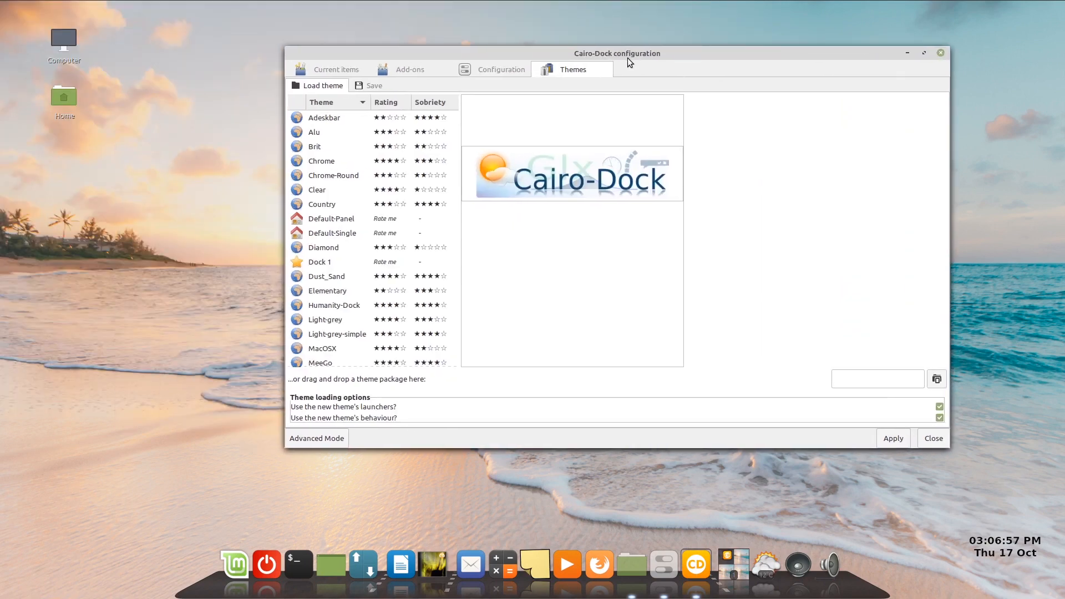
pyautogui.click(319, 261)
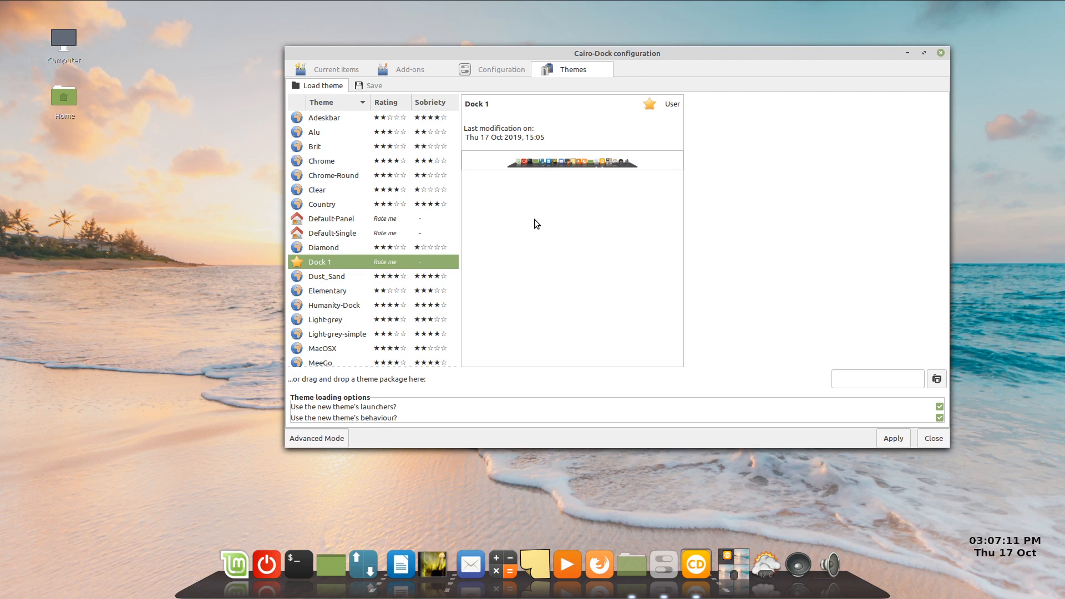
pyautogui.click(326, 349)
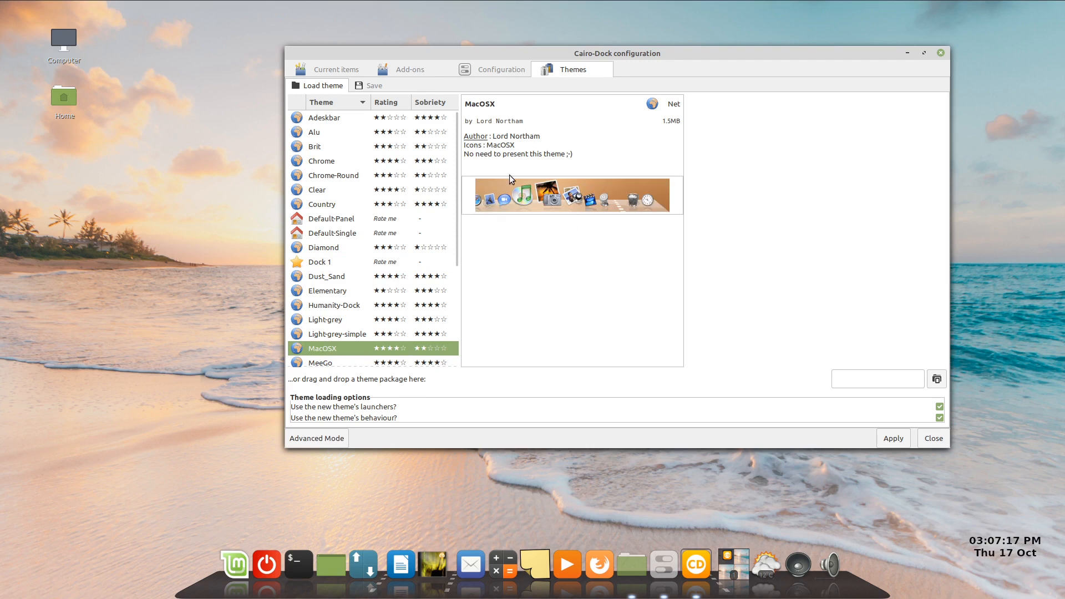
pyautogui.click(894, 438)
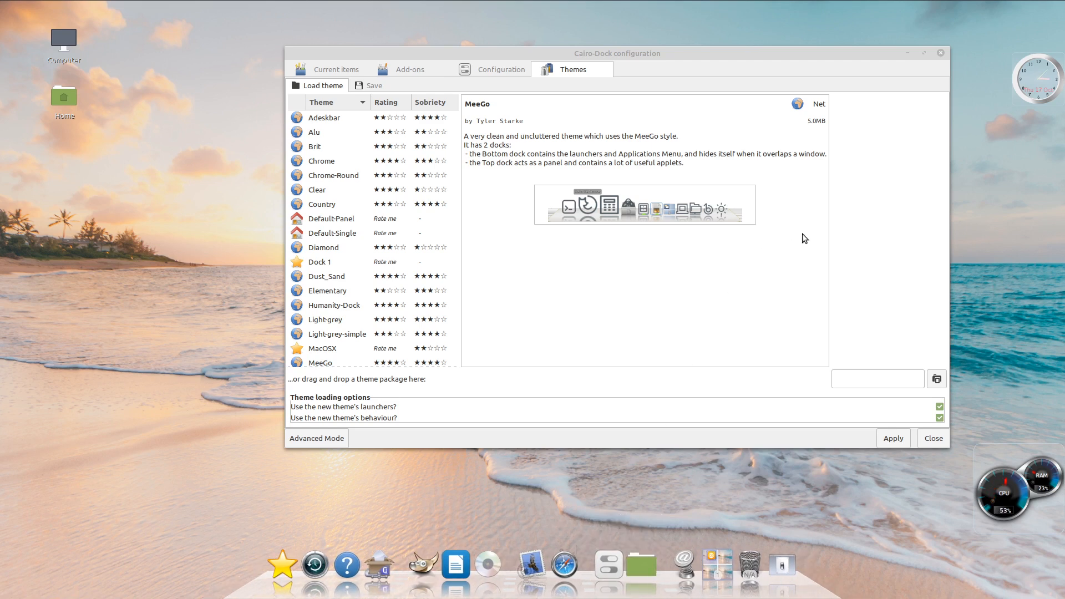
# Step: Load the saved Dock 1 theme and confirm discarding the changes made to the current theme
pyautogui.moveTo(1020, 512)
pyautogui.click(331, 261)
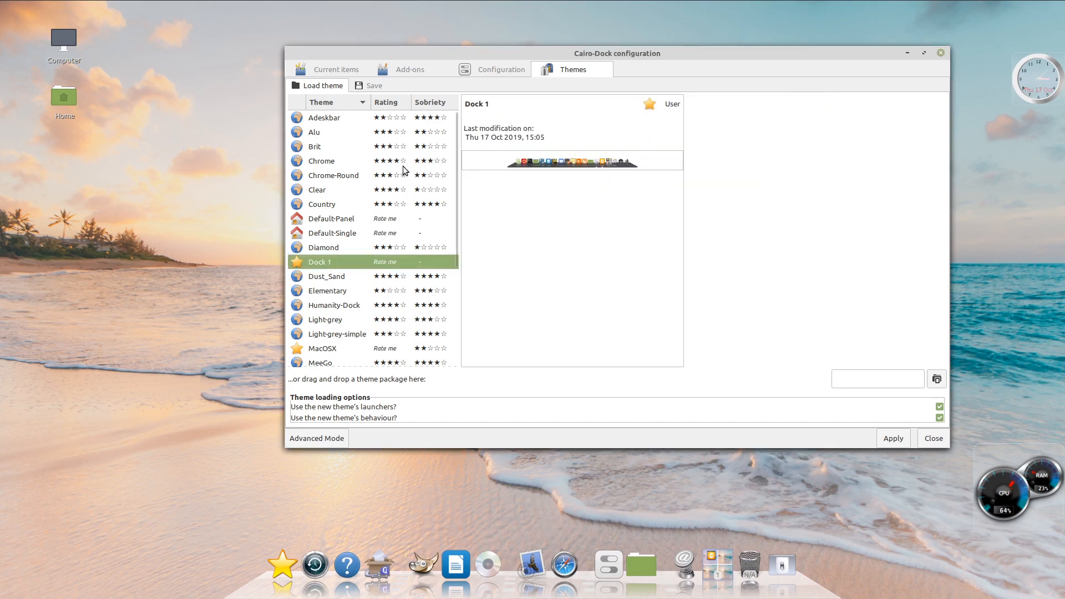
pyautogui.click(894, 439)
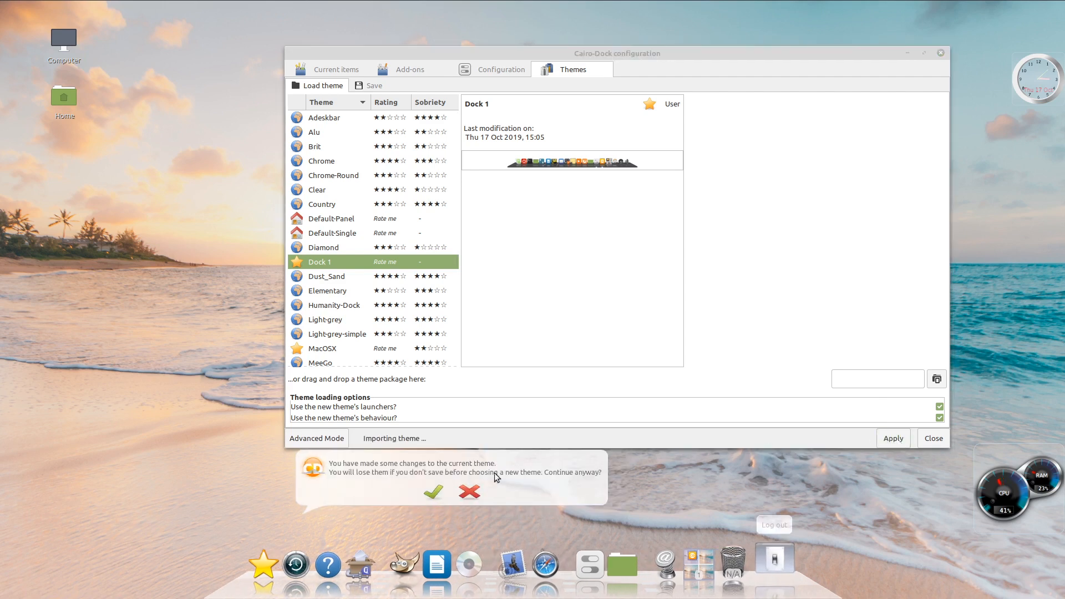
pyautogui.click(436, 493)
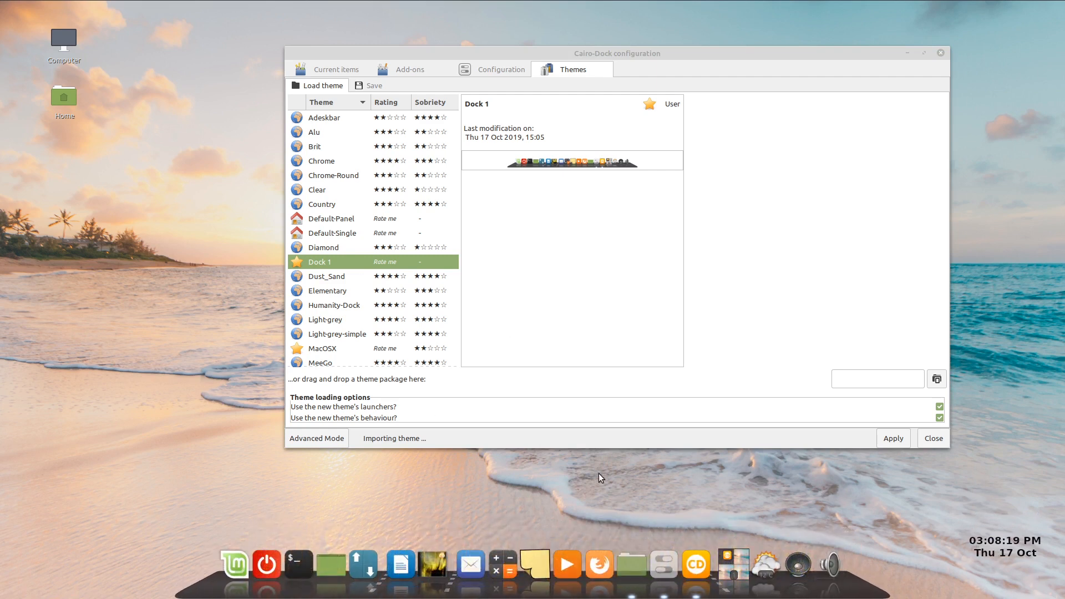
# Step: Open the web page with more applets from the add-ons and arrange the windows, with the browser unmaximized above the dock and the configuration minimized
pyautogui.click(410, 71)
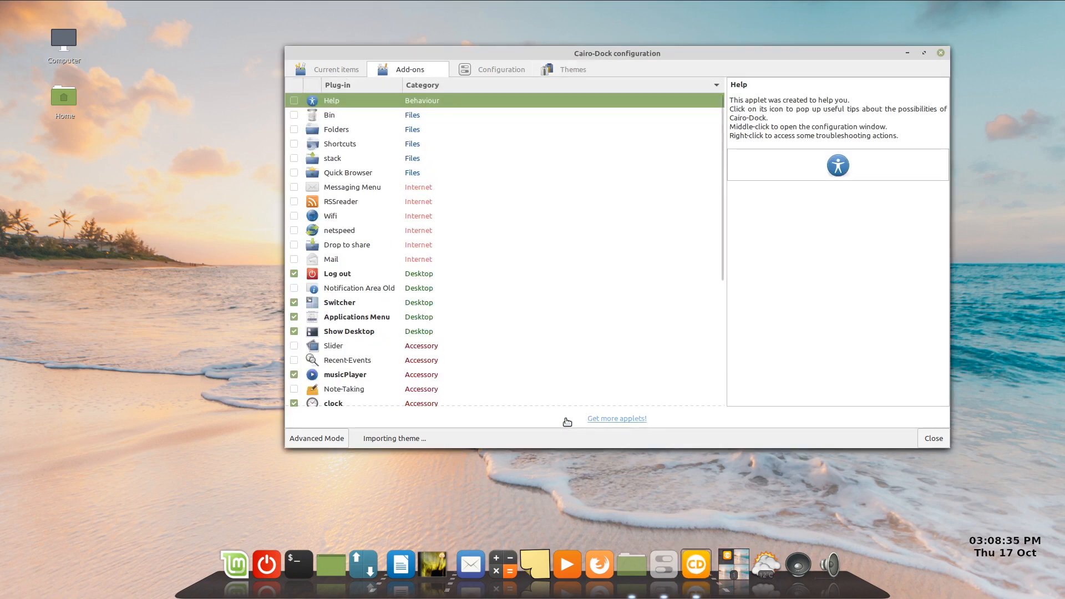
pyautogui.click(614, 419)
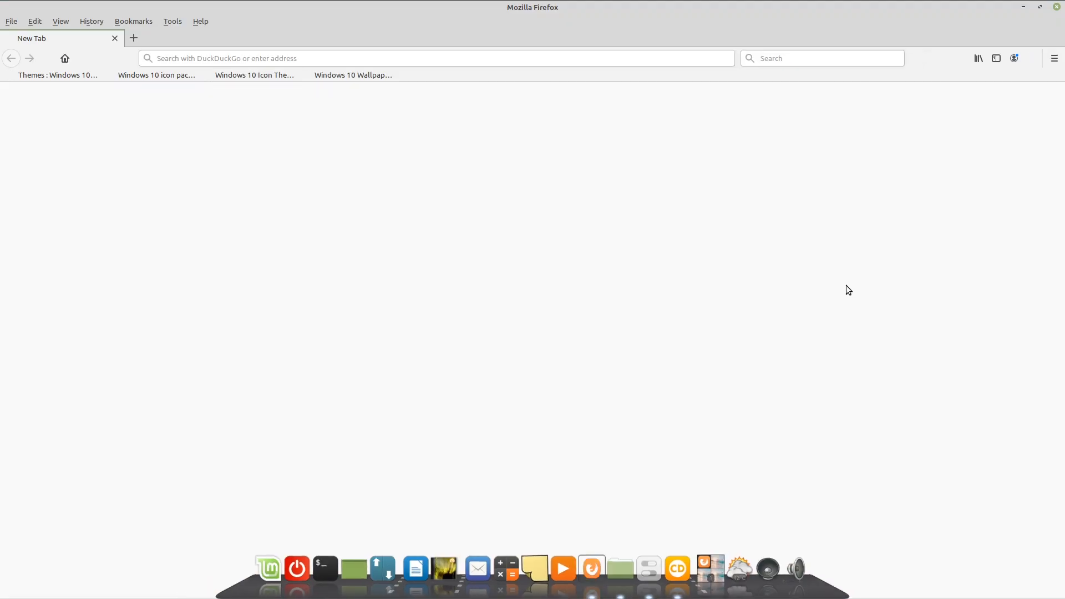
pyautogui.click(1039, 7)
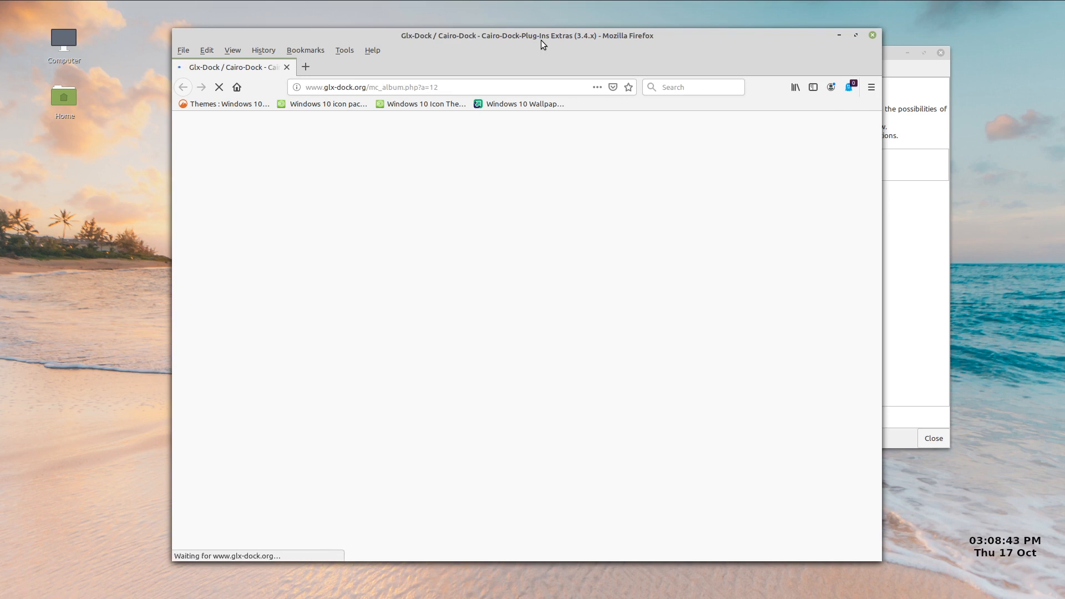
pyautogui.moveTo(538, 33); pyautogui.dragTo(521, 18)
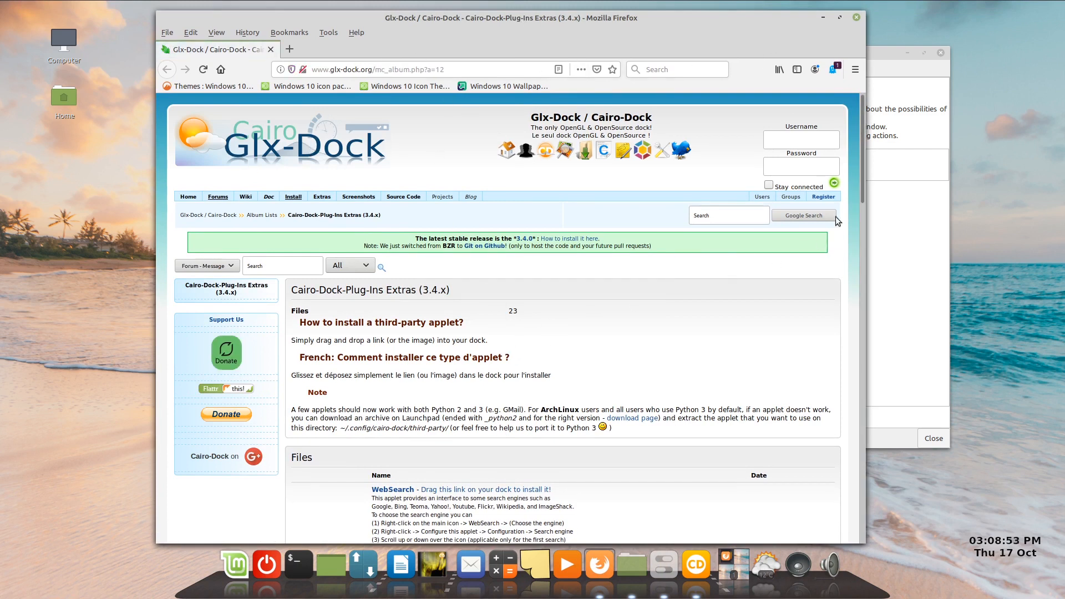
pyautogui.click(908, 54)
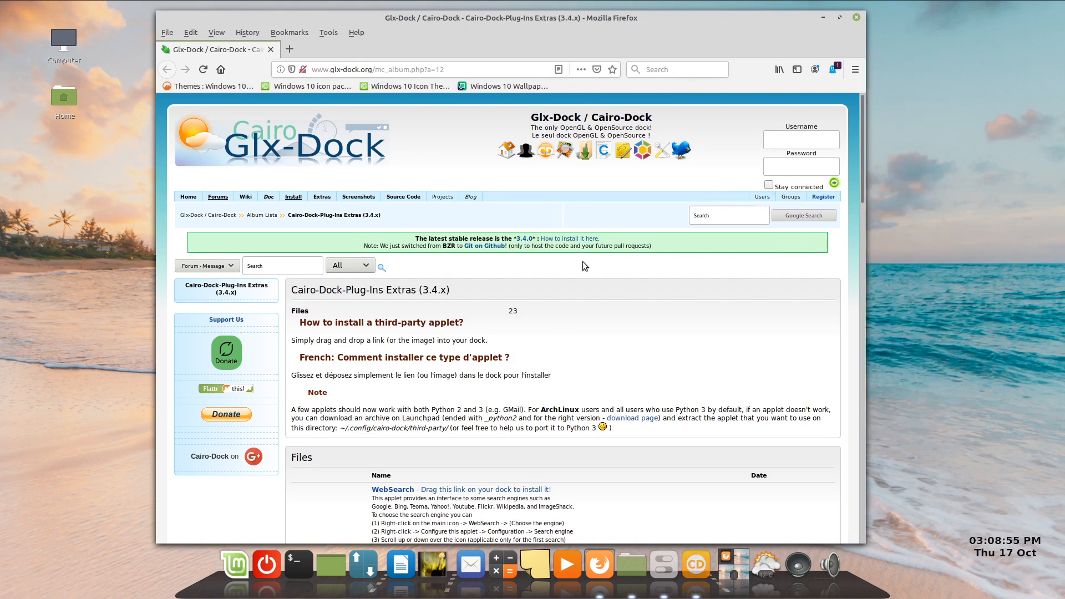
# Step: Install the WebSearch and Quote applets from the page into the dock, placing the Web Search icon between the mail and calculator launchers
pyautogui.scroll(-2, 563, 275)
pyautogui.scroll(-5, 564, 275)
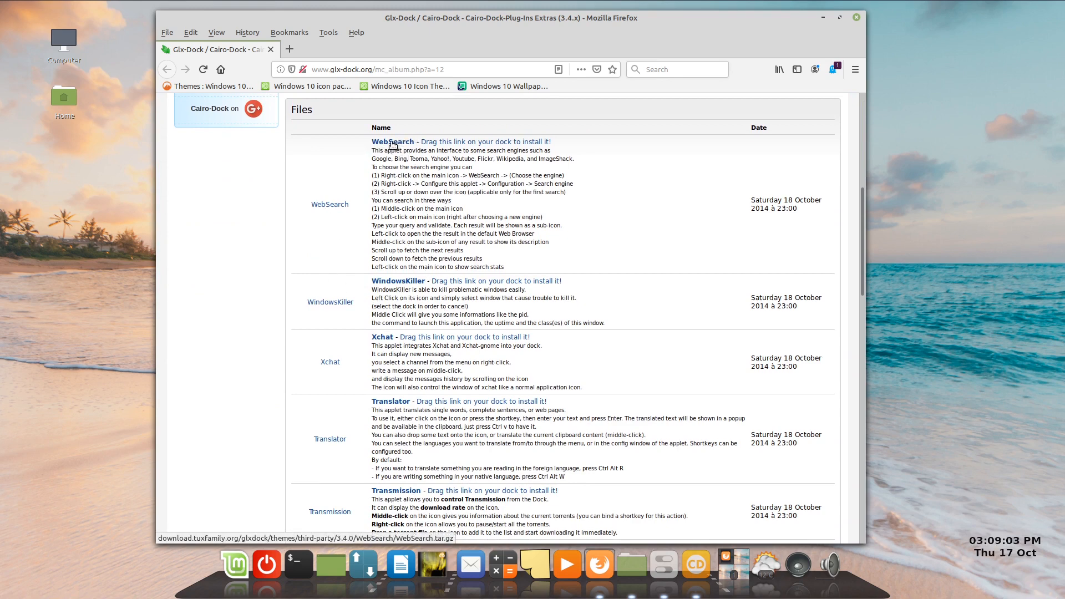
pyautogui.moveTo(392, 145); pyautogui.dragTo(615, 593)
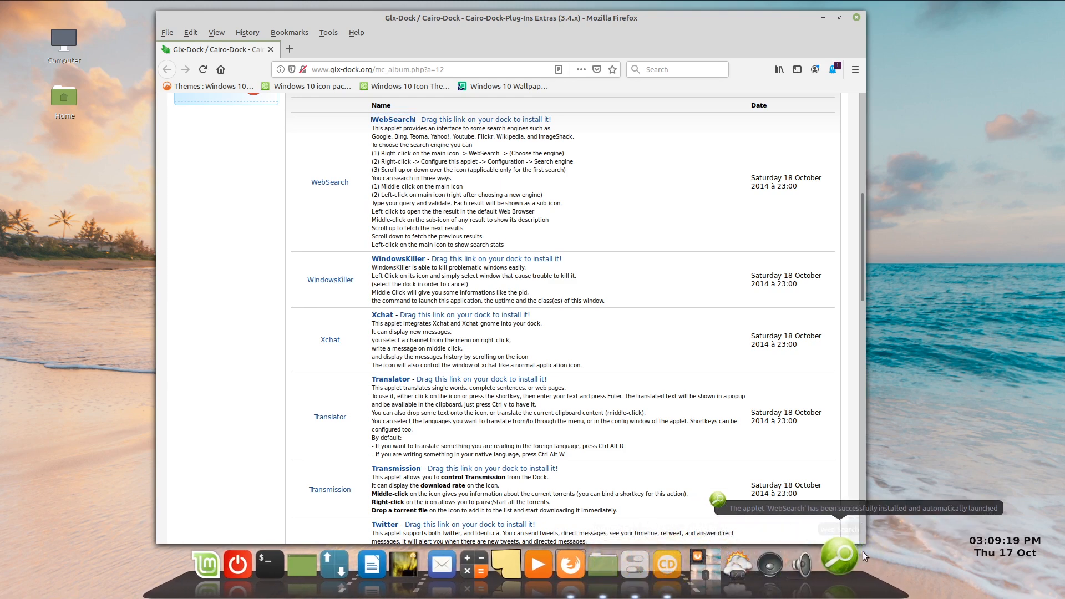
pyautogui.moveTo(840, 561); pyautogui.dragTo(487, 574)
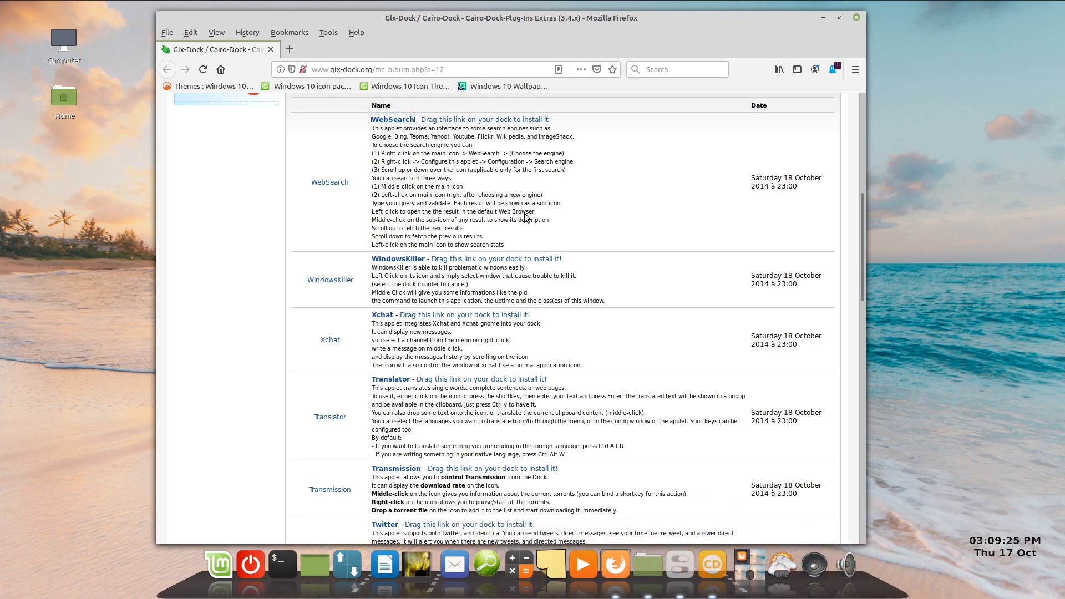
pyautogui.scroll(-10, 460, 240)
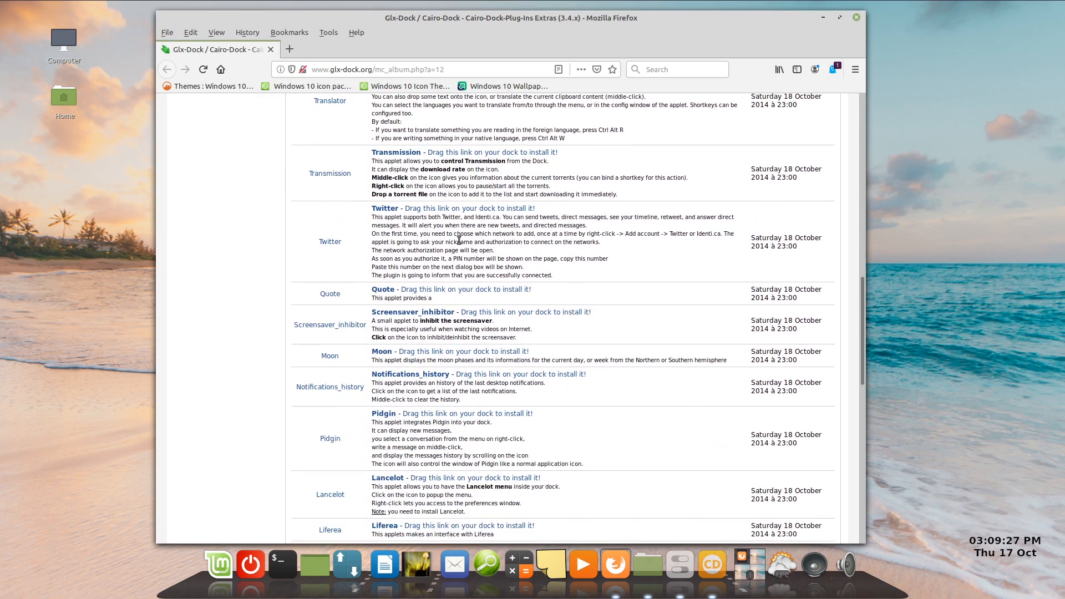
pyautogui.moveTo(392, 292); pyautogui.dragTo(554, 585)
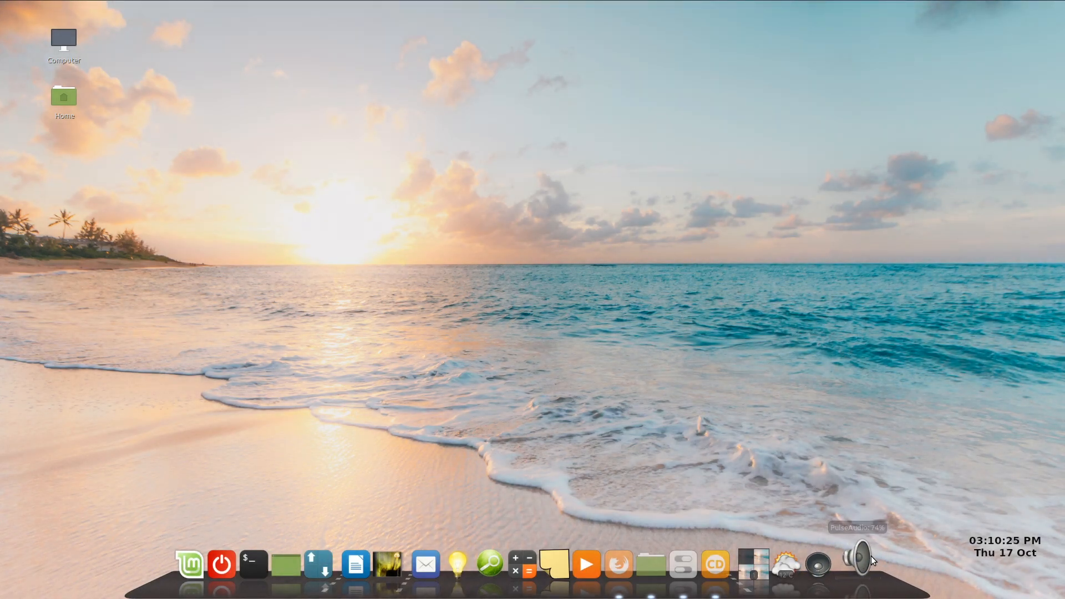
# Step: Raise the sound volume to 100% and lower it again, adjusting it on the Sound Control applet and with its volume slider
pyautogui.scroll(1, 867, 558)
pyautogui.scroll(5, 865, 555)
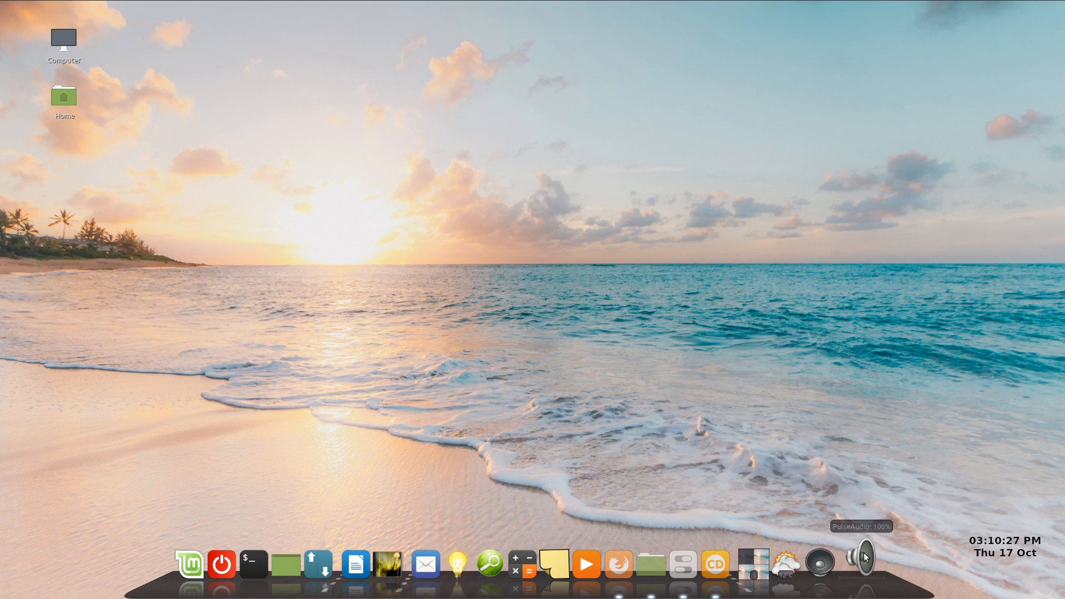
pyautogui.scroll(-3, 866, 555)
pyautogui.scroll(-2, 867, 558)
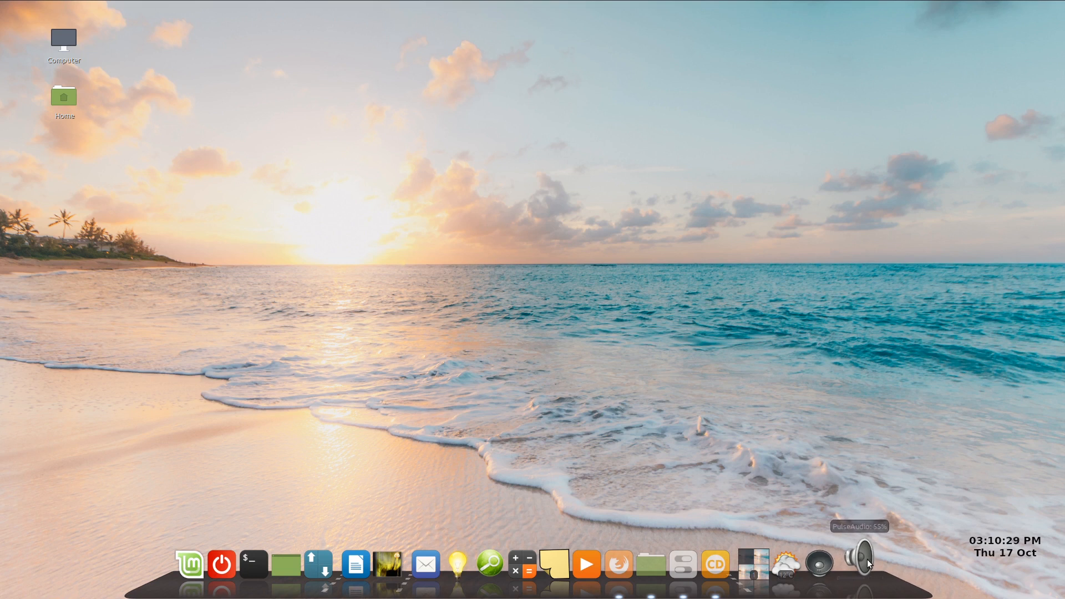
pyautogui.scroll(-2, 867, 559)
pyautogui.click(862, 558)
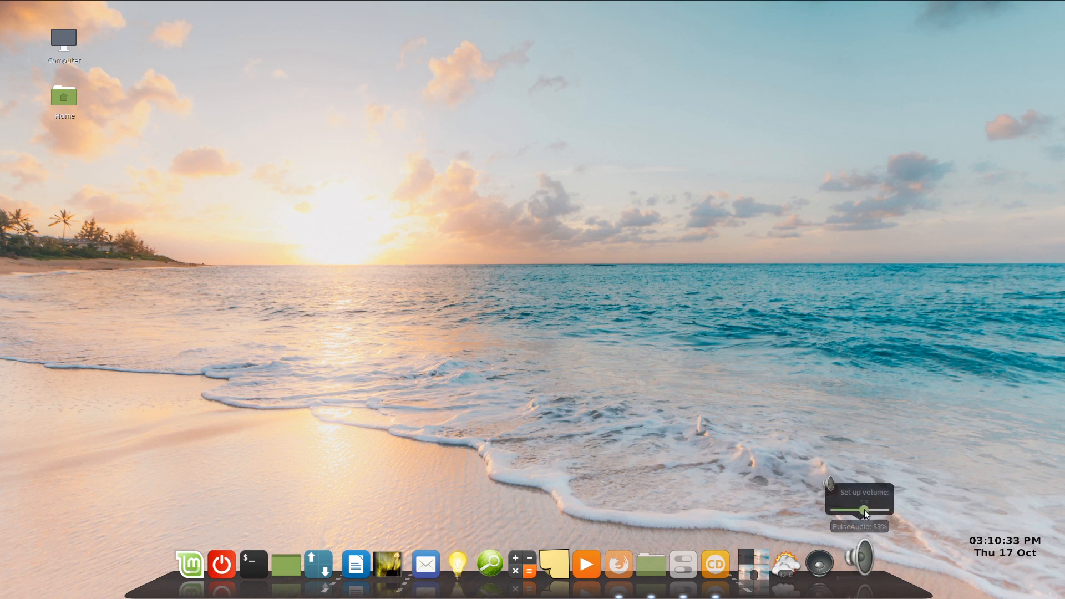
pyautogui.moveTo(847, 511); pyautogui.dragTo(861, 512)
pyautogui.click(862, 553)
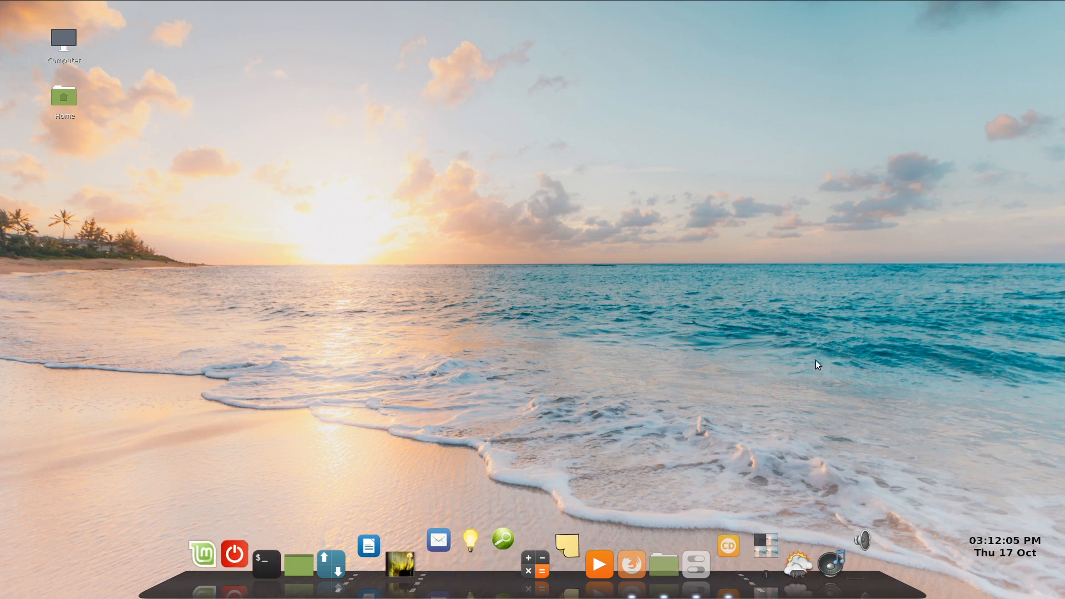
# Step: Set the Impulse applet's icon animation to Rotate, apply it, and close the Cairo-Dock configuration
pyautogui.middleClick(731, 560)
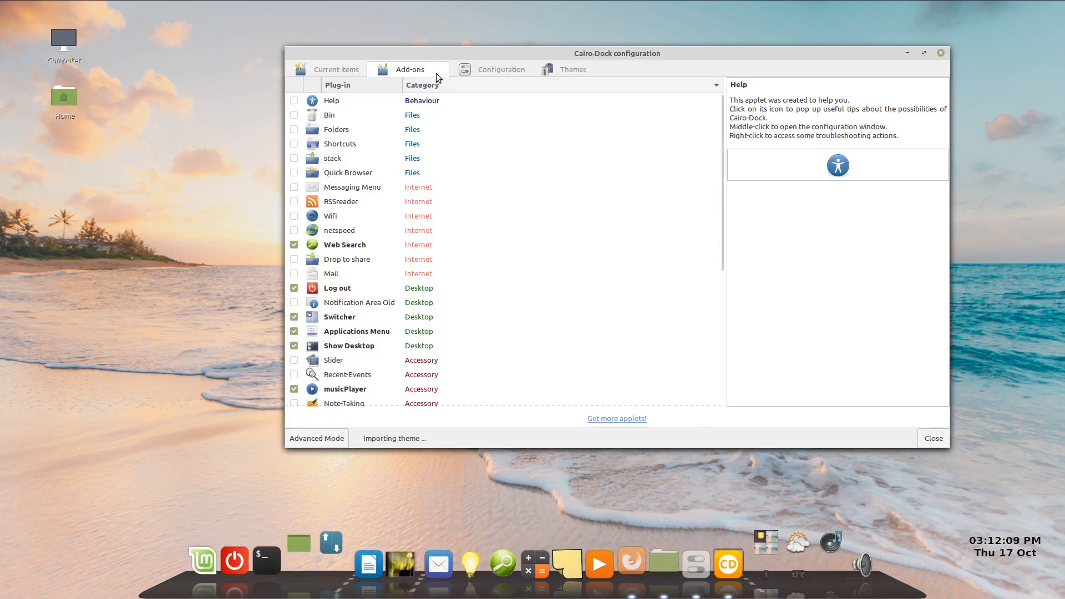
pyautogui.click(313, 71)
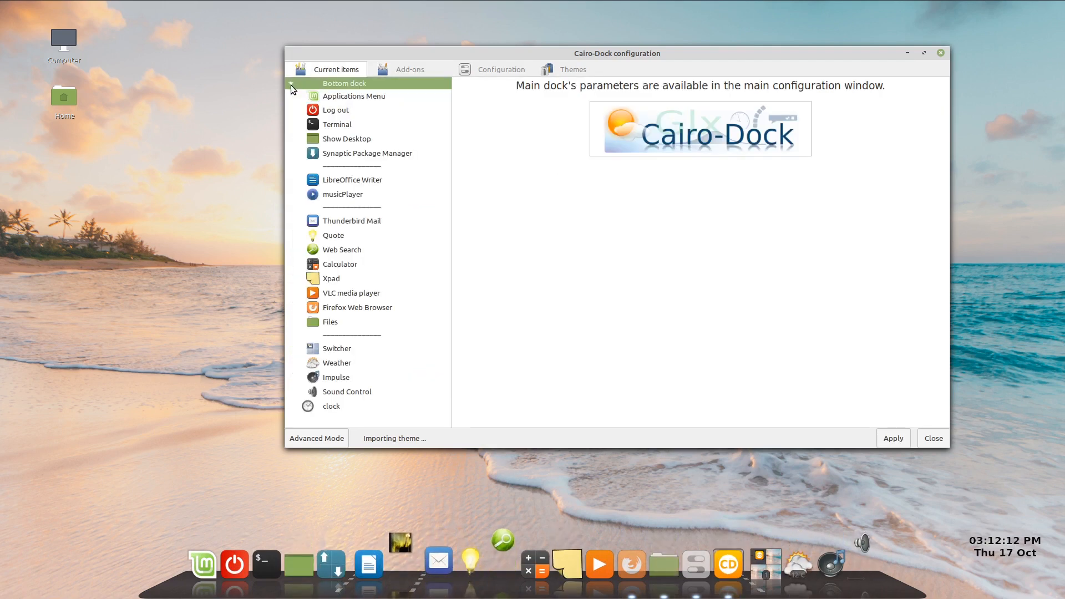
pyautogui.click(335, 377)
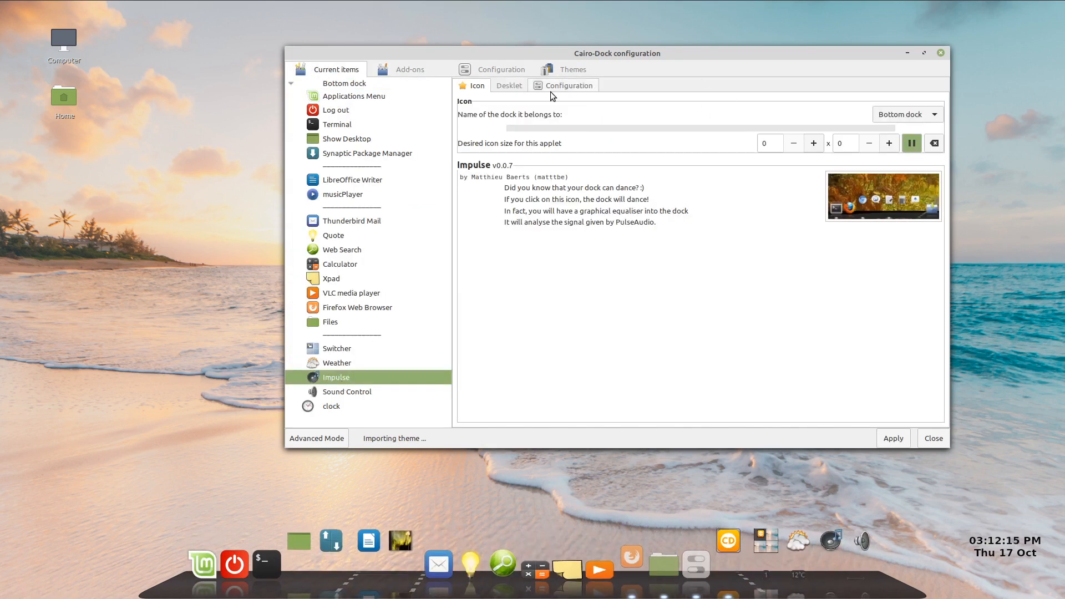
pyautogui.click(568, 86)
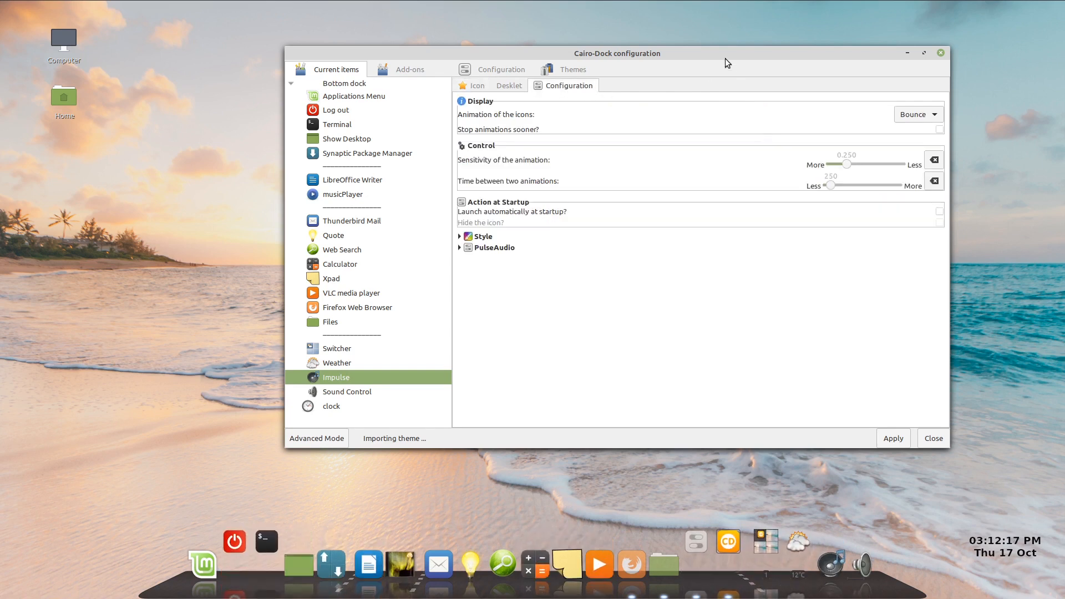
pyautogui.moveTo(703, 55); pyautogui.dragTo(633, 42)
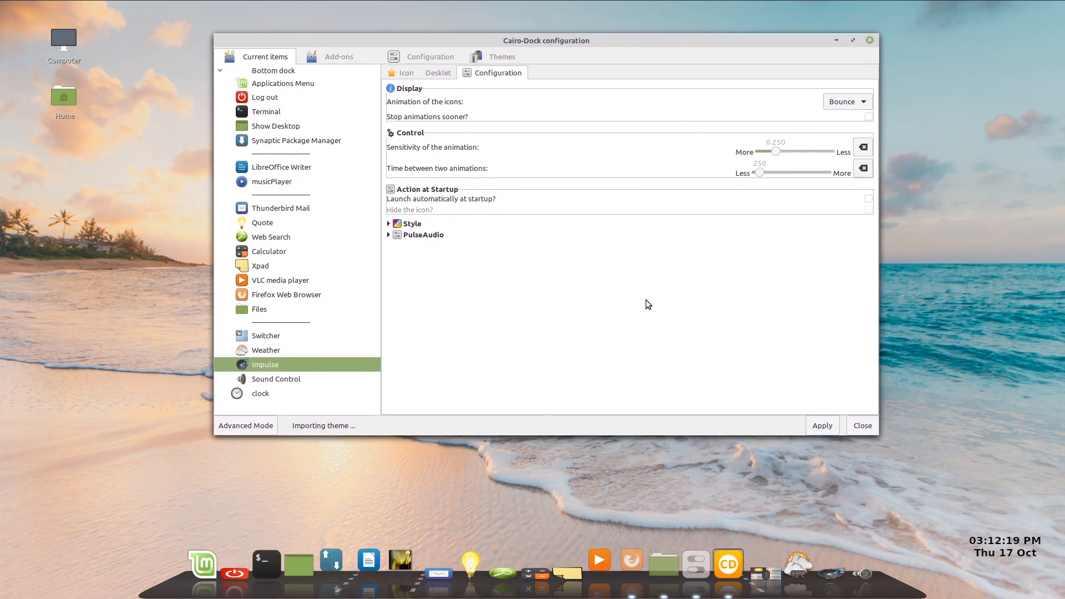
pyautogui.click(859, 103)
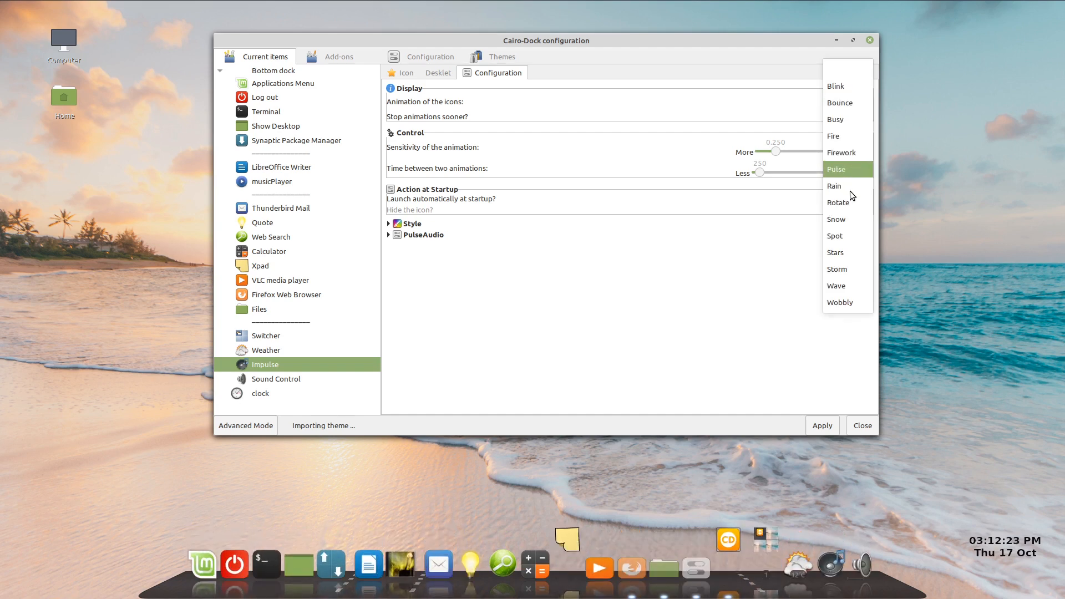
pyautogui.click(859, 203)
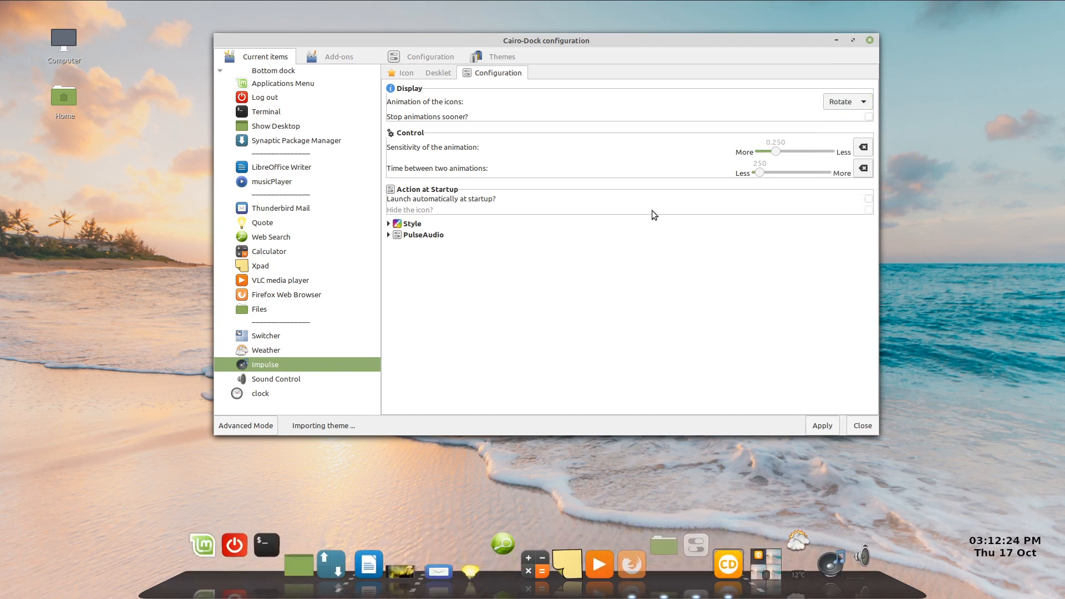
pyautogui.click(821, 426)
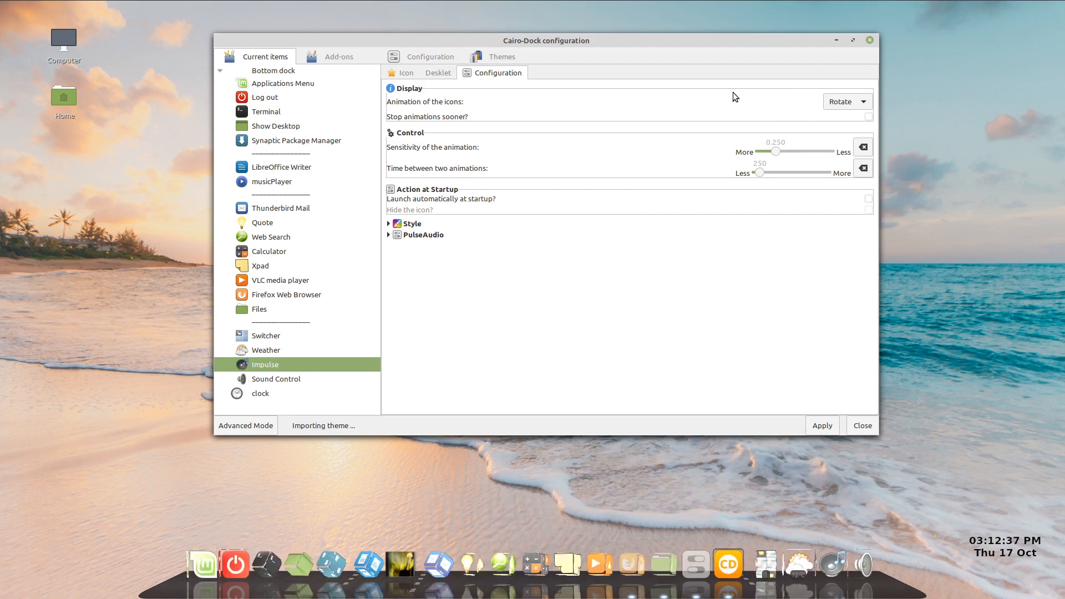
pyautogui.moveTo(749, 40); pyautogui.dragTo(680, 54)
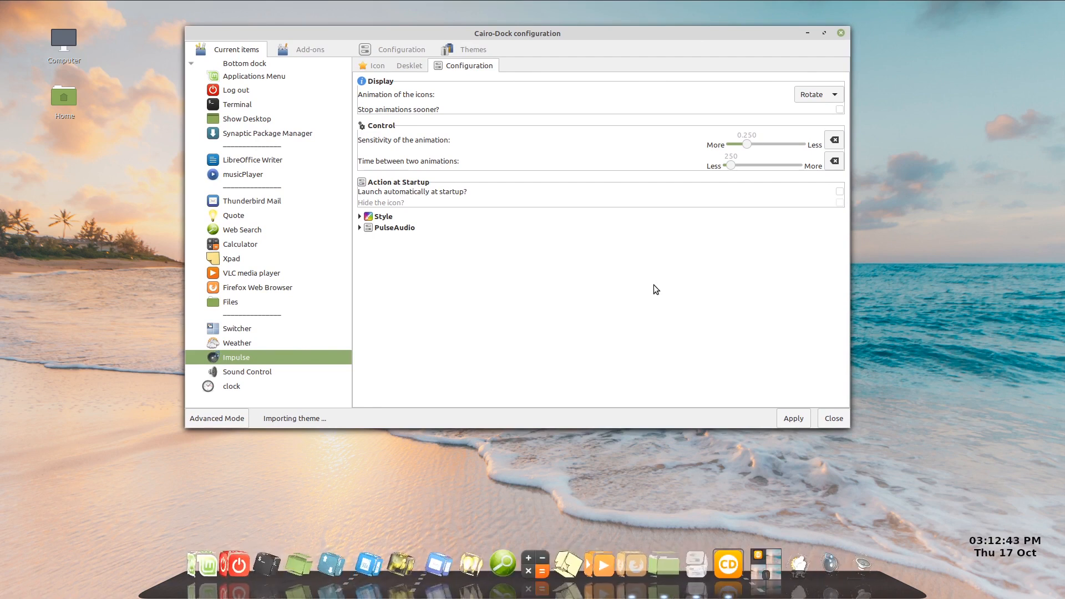
pyautogui.moveTo(627, 35); pyautogui.dragTo(602, 31)
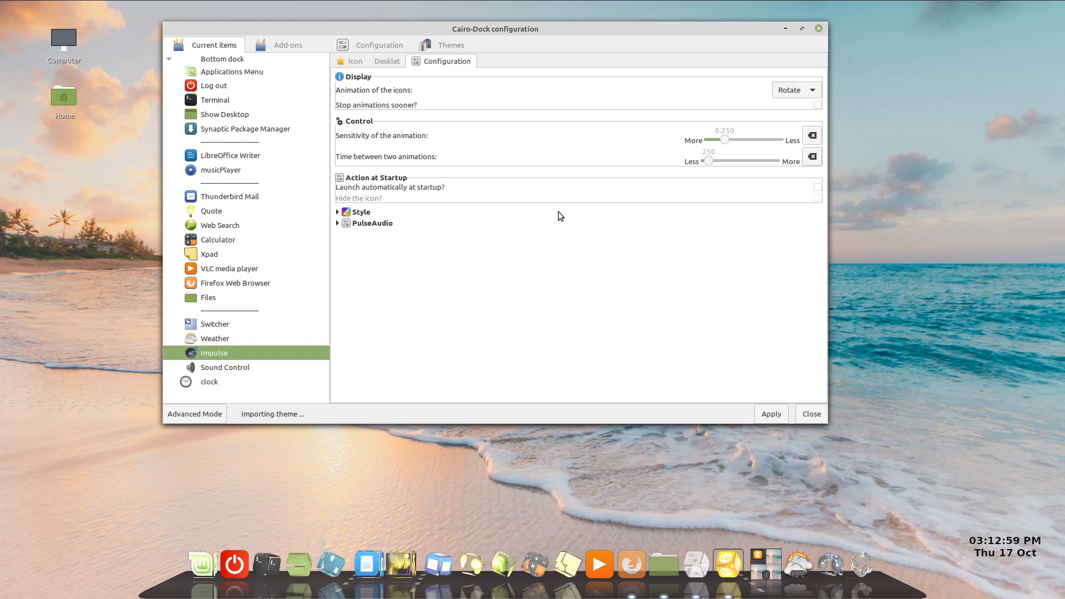
pyautogui.click(811, 414)
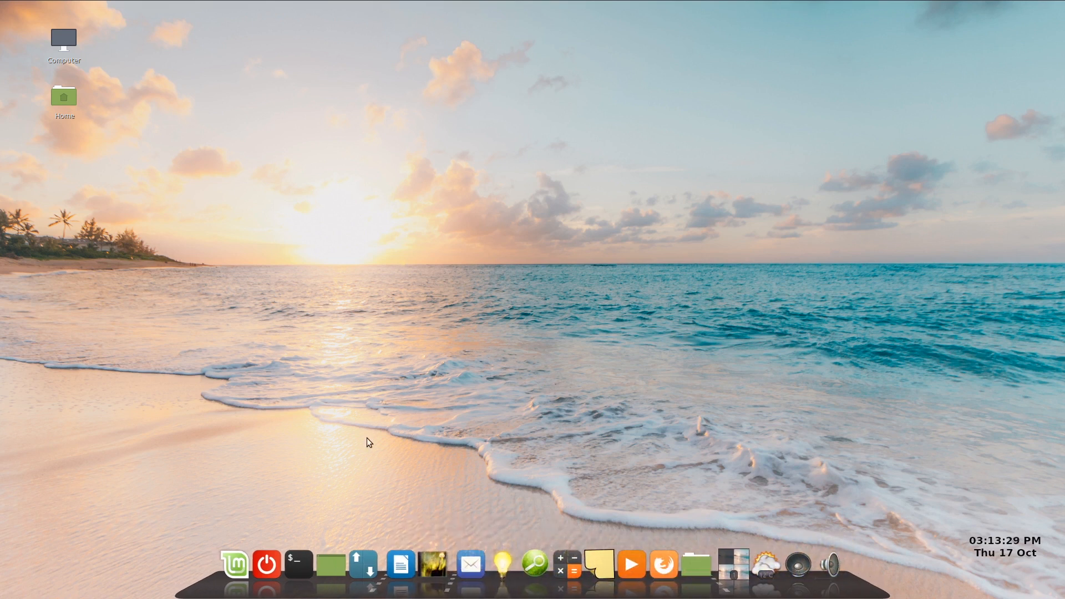
# Step: Log out of the desktop, select the Cairo-Dock (GNOME) session, and enter the account password to sign in
pyautogui.click(267, 565)
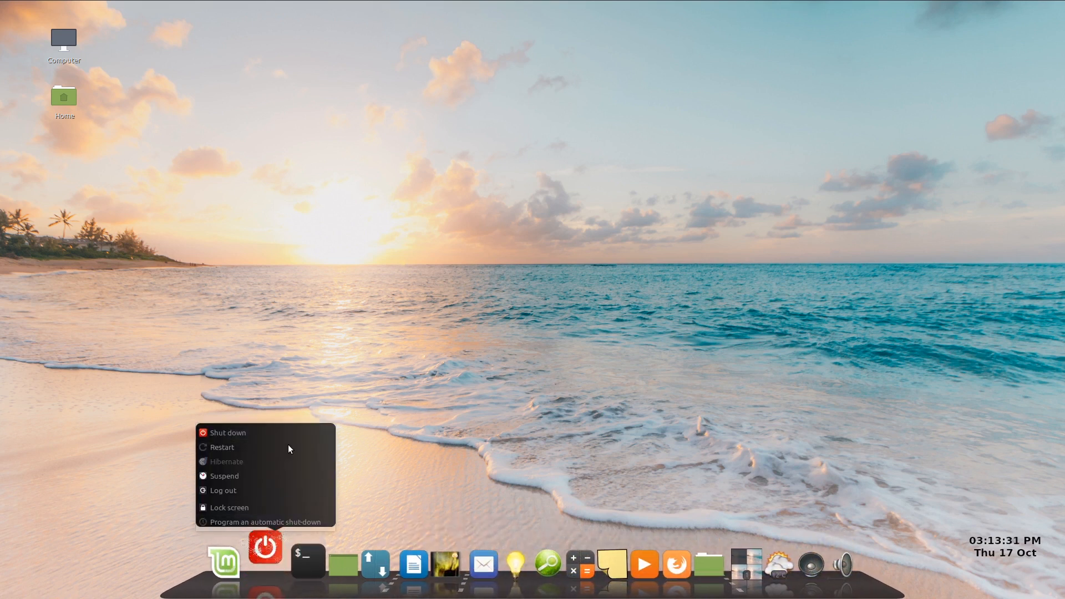
pyautogui.click(281, 488)
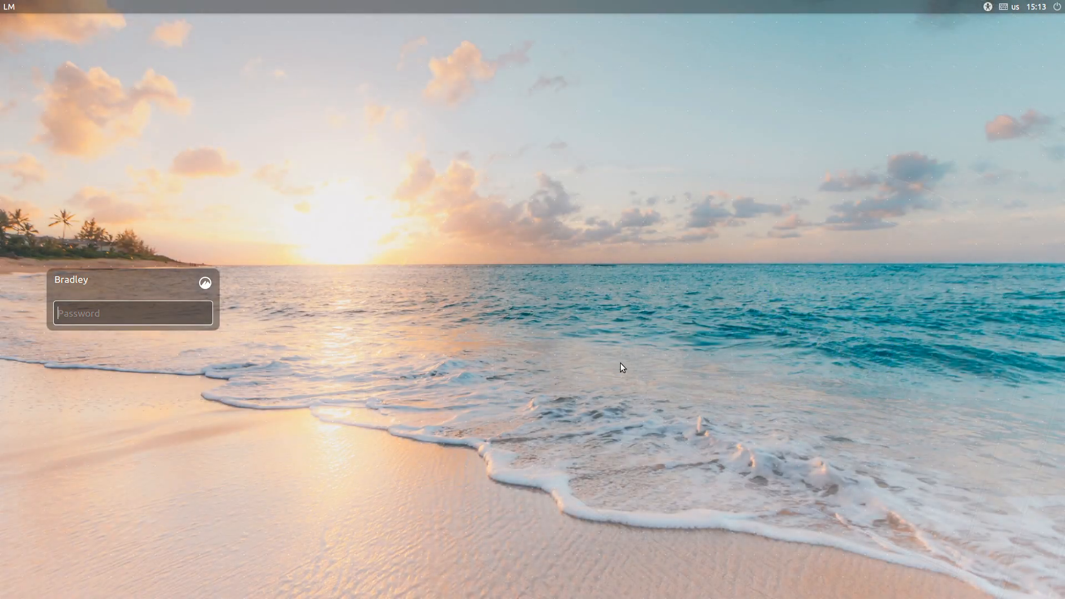
pyautogui.click(205, 284)
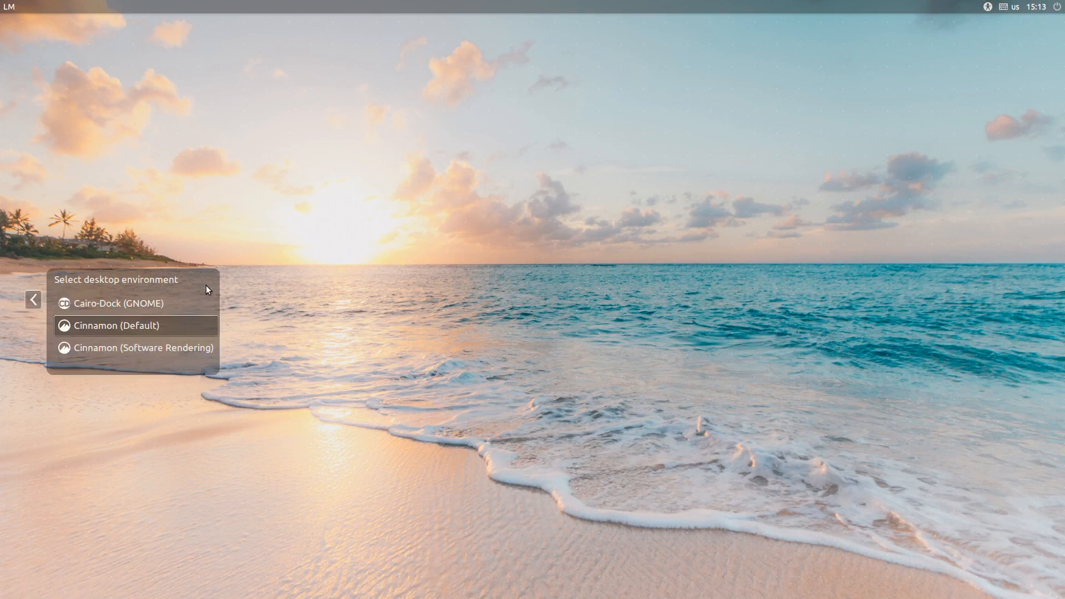
pyautogui.click(172, 299)
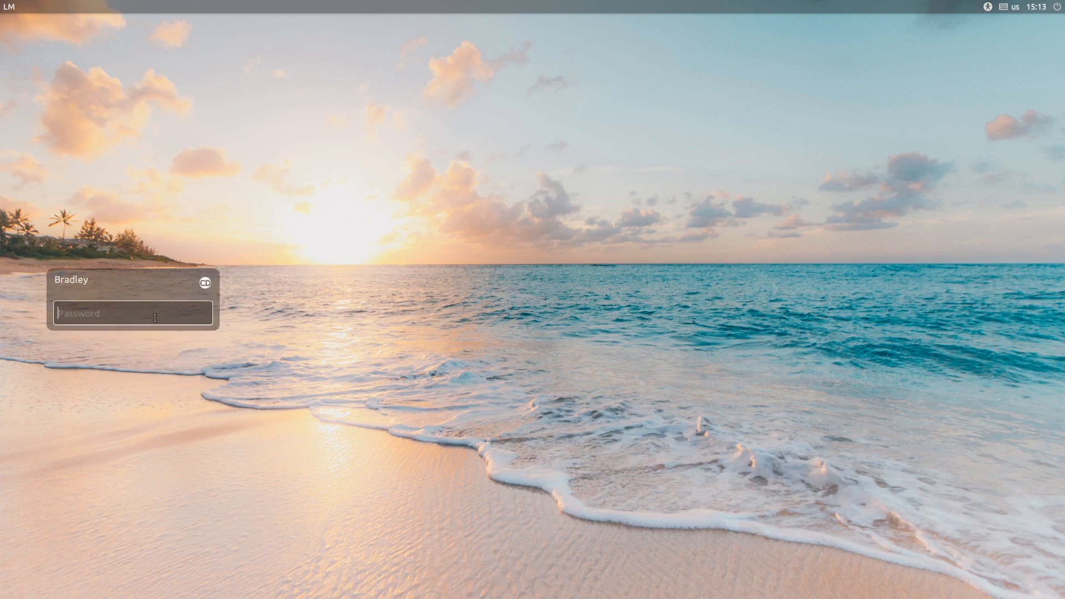
pyautogui.write('••')
pyautogui.press('Return')
# Step: Switch the login session back to Cinnamon (Default) and enter the account password to sign in
pyautogui.click(205, 283)
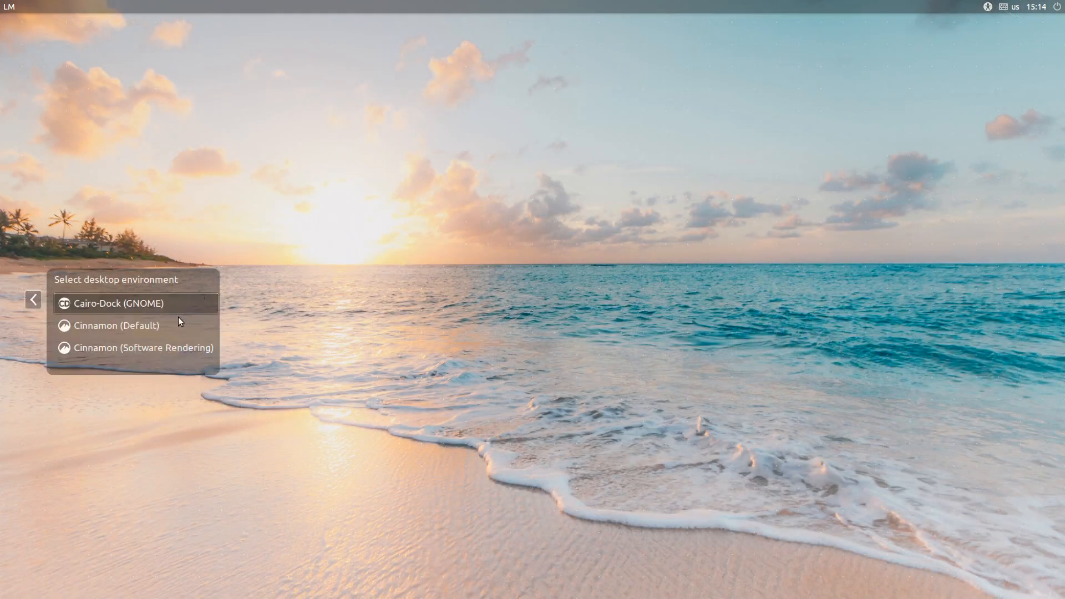
pyautogui.click(154, 326)
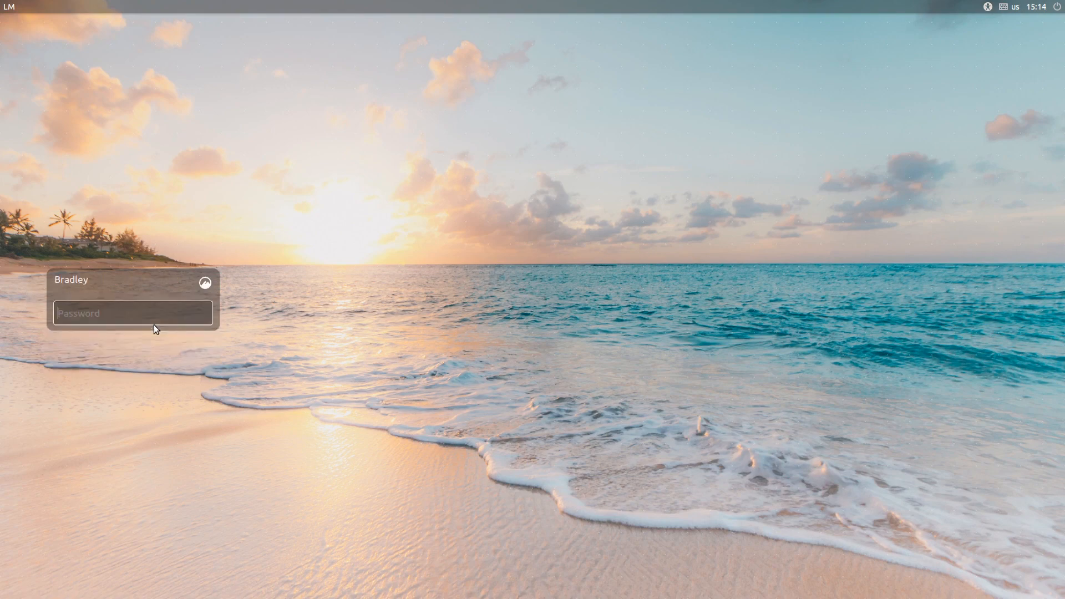
pyautogui.write('••••••••')
pyautogui.press('Return')
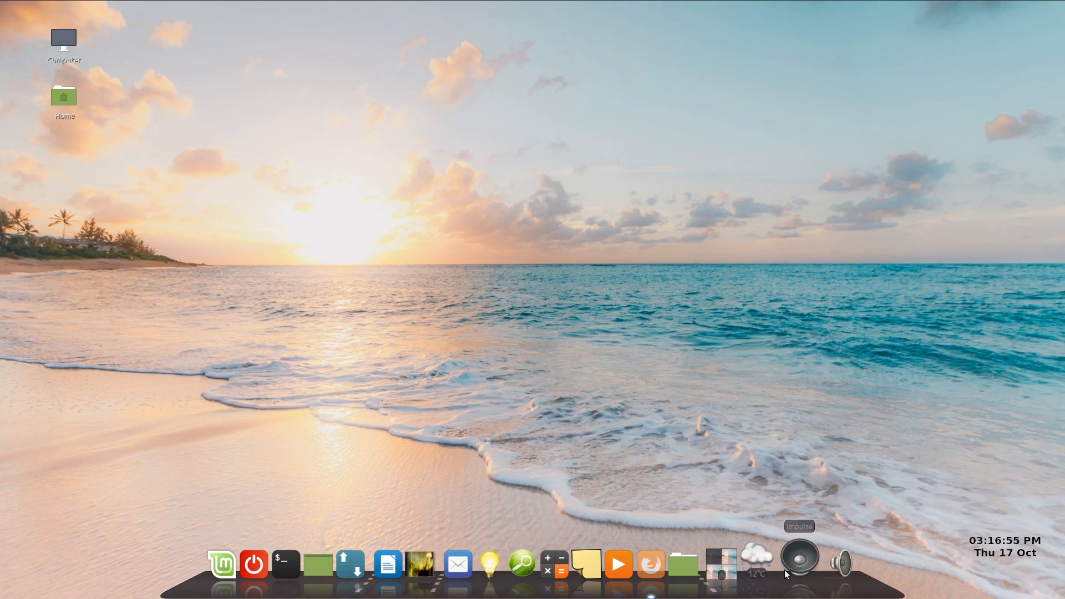
# Step: Start the Impulse applet's firework dock animation and stop it again
pyautogui.click(799, 557)
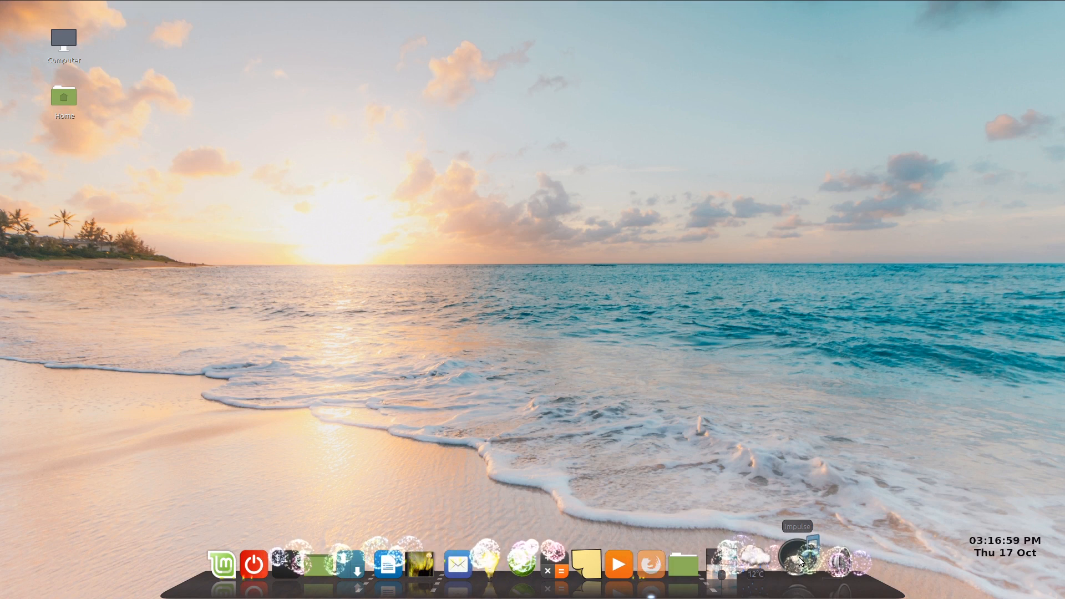
pyautogui.rightClick(799, 557)
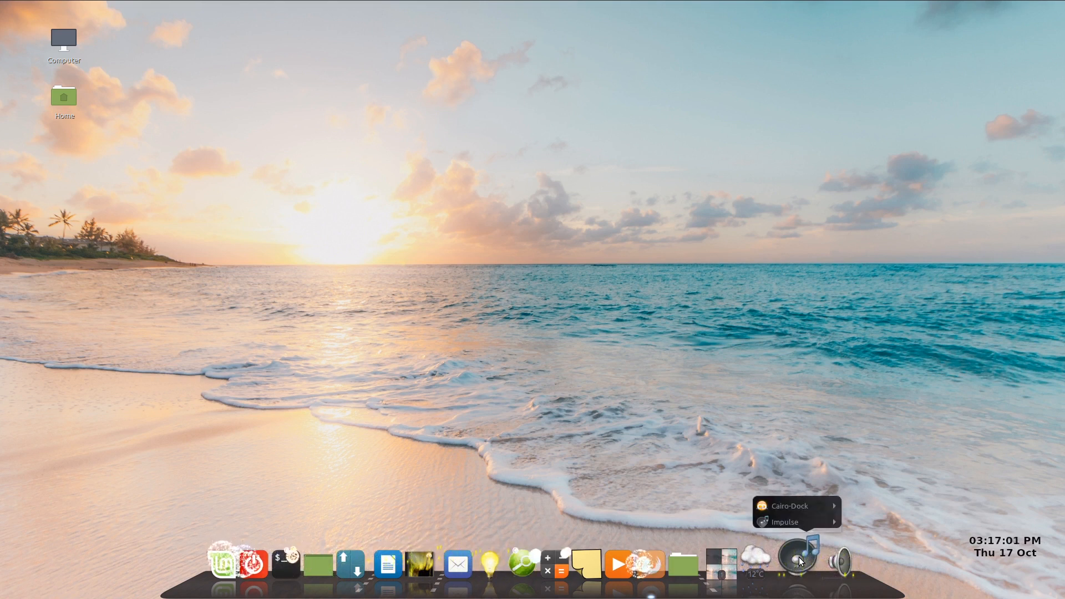
pyautogui.moveTo(784, 521)
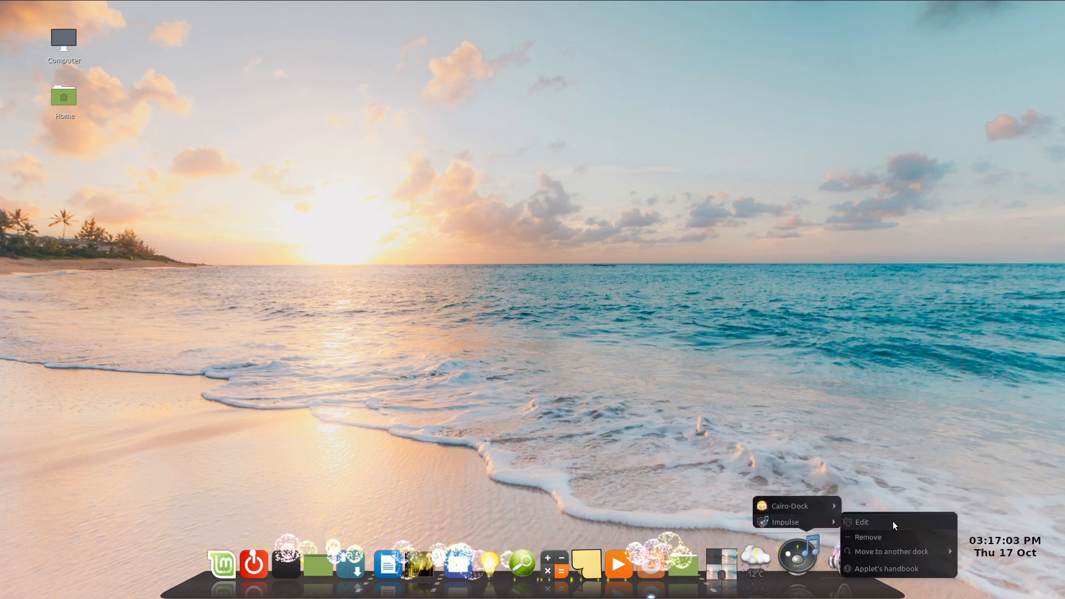
pyautogui.click(879, 534)
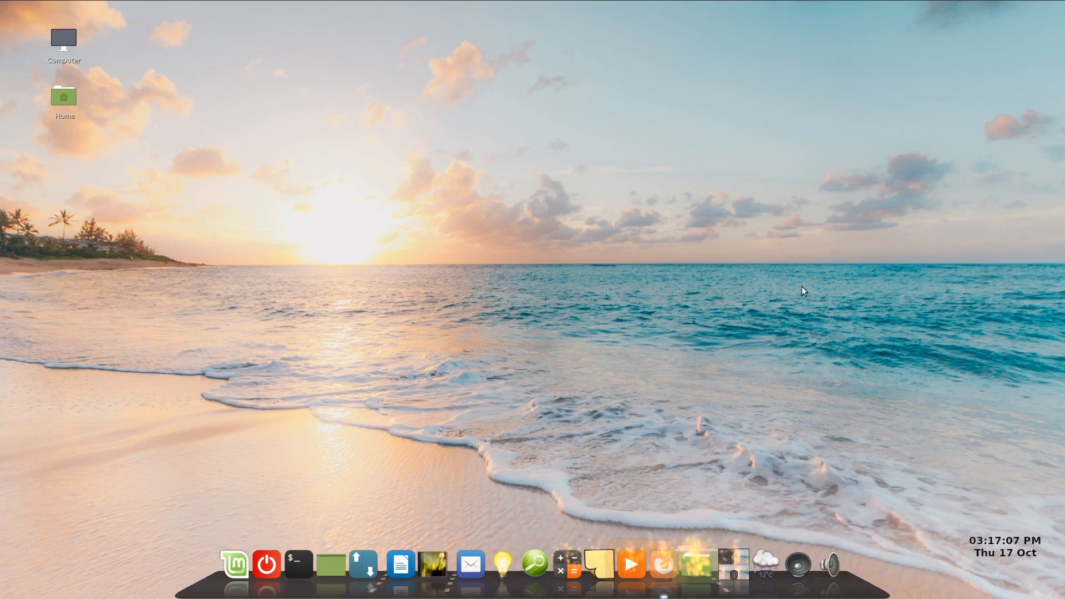
# Step: Open the Cairo-Dock configuration and examine the Impulse applet's description and its animation, control and startup settings
pyautogui.rightClick(787, 561)
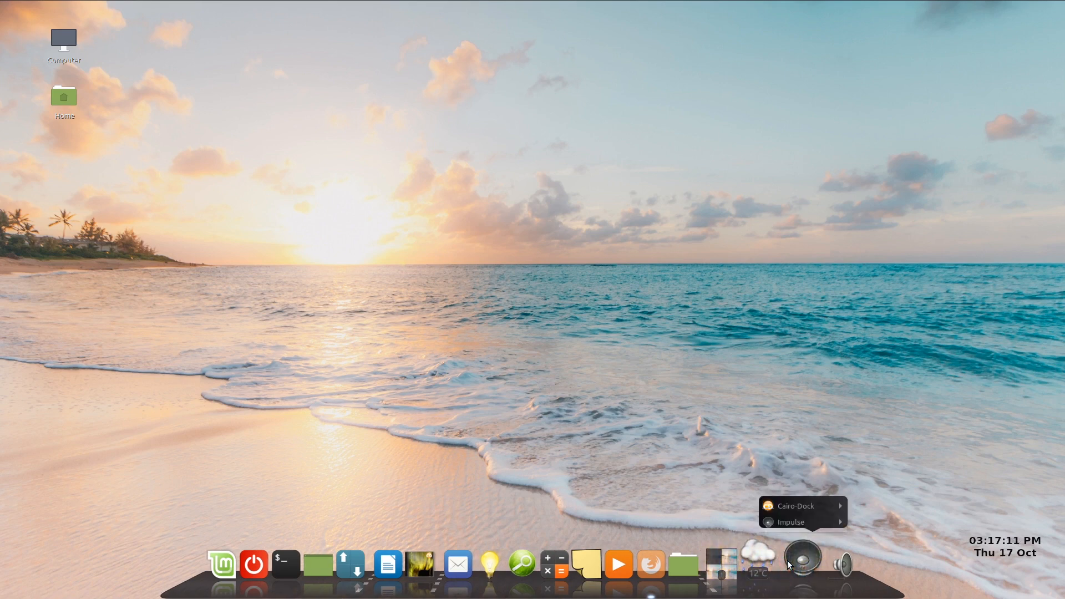
pyautogui.moveTo(798, 502)
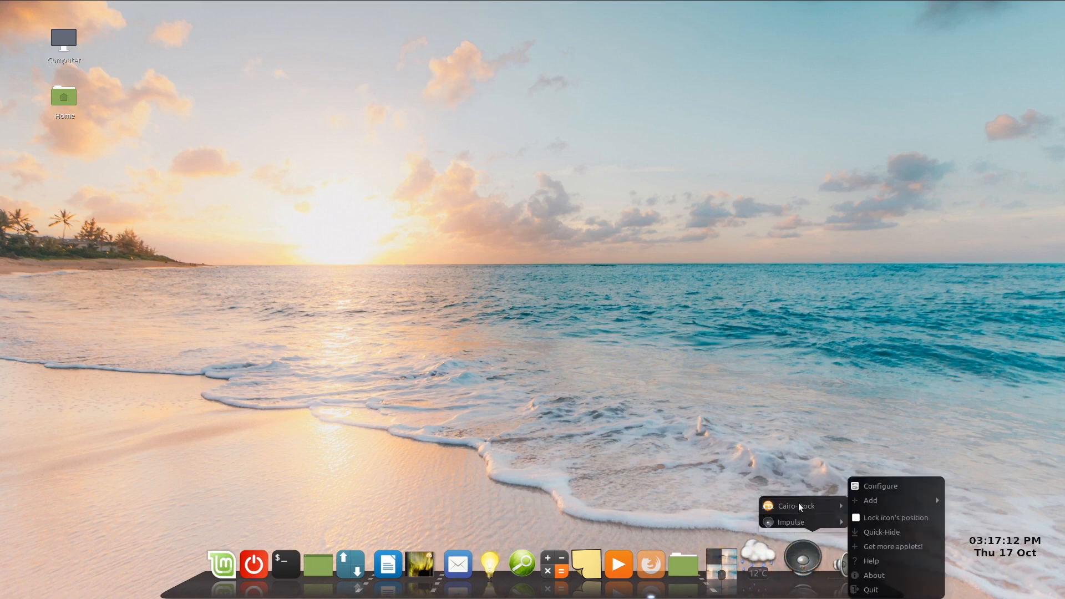
pyautogui.click(905, 486)
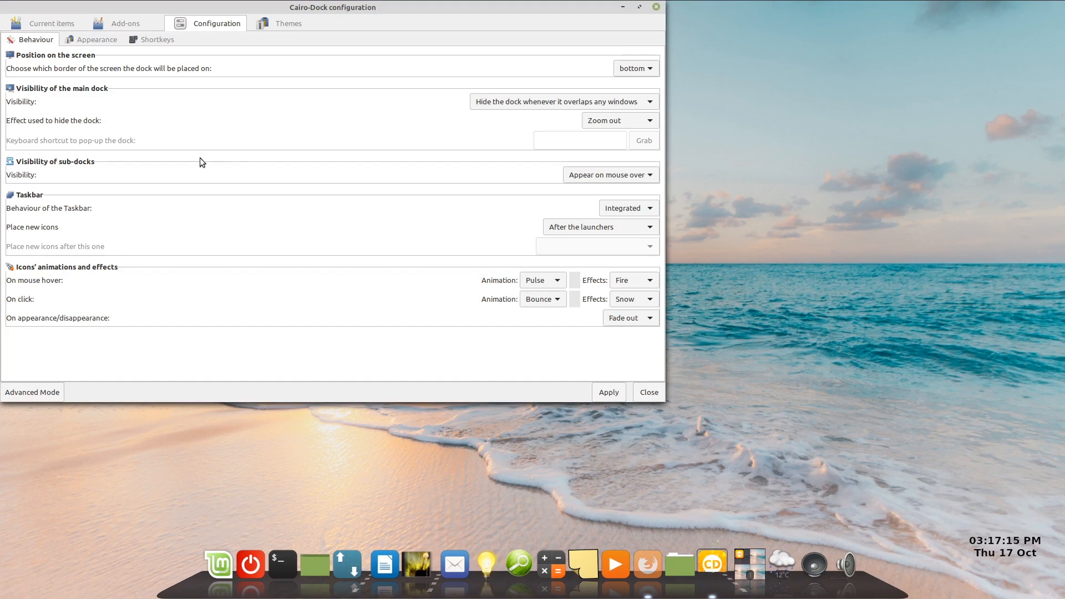
pyautogui.click(42, 28)
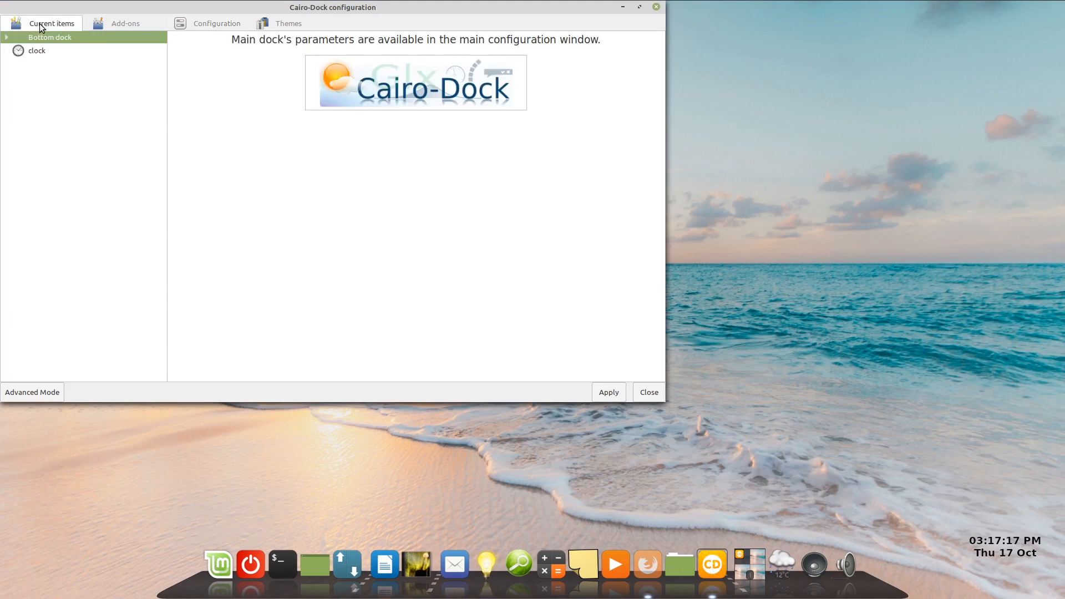
pyautogui.click(7, 38)
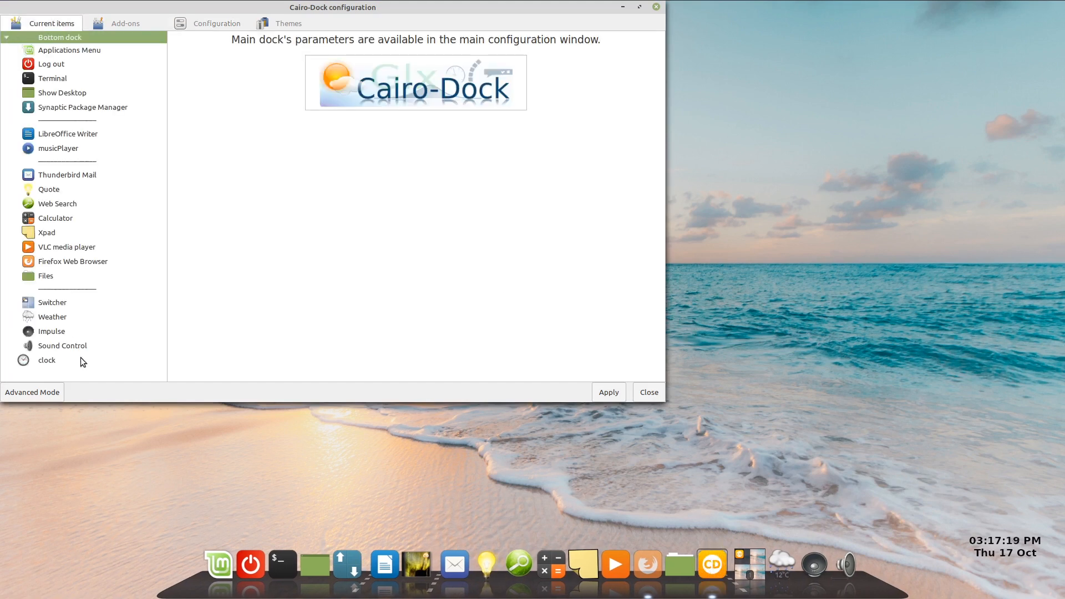
pyautogui.click(52, 333)
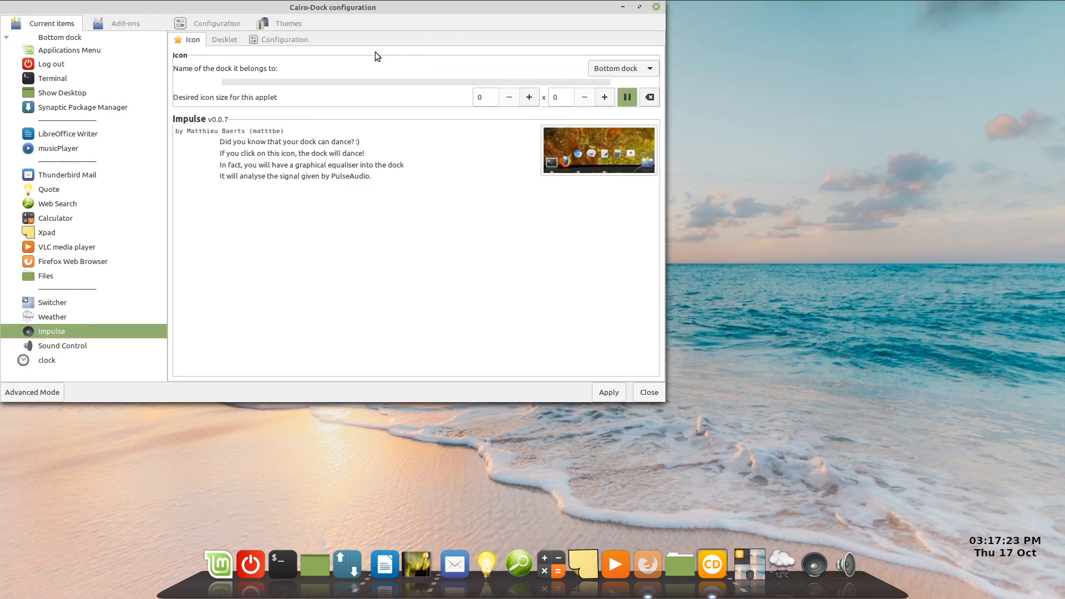
pyautogui.moveTo(402, 14); pyautogui.dragTo(605, 42)
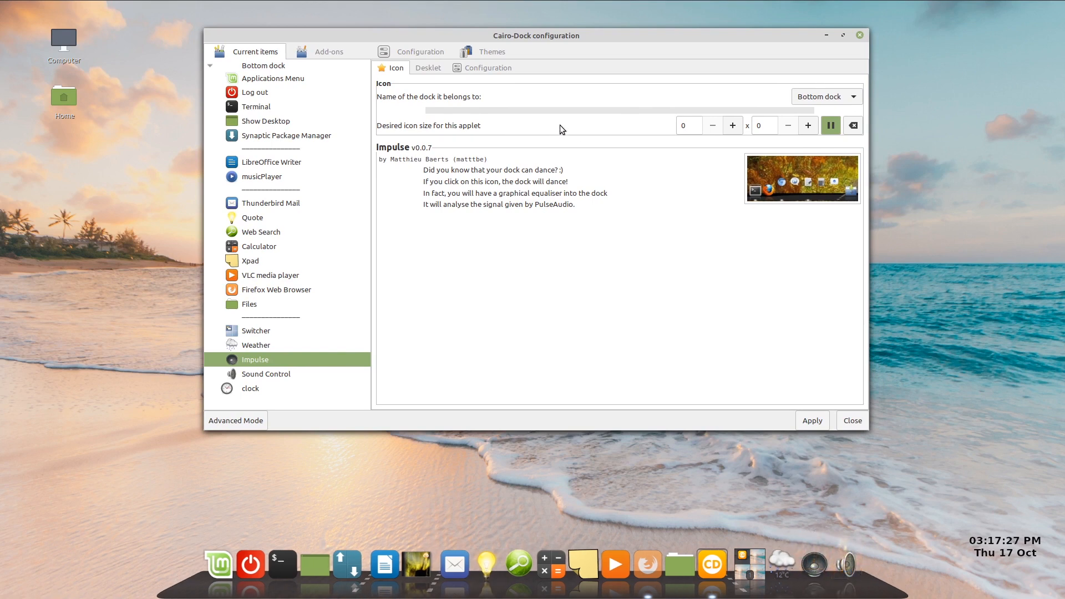
pyautogui.click(490, 69)
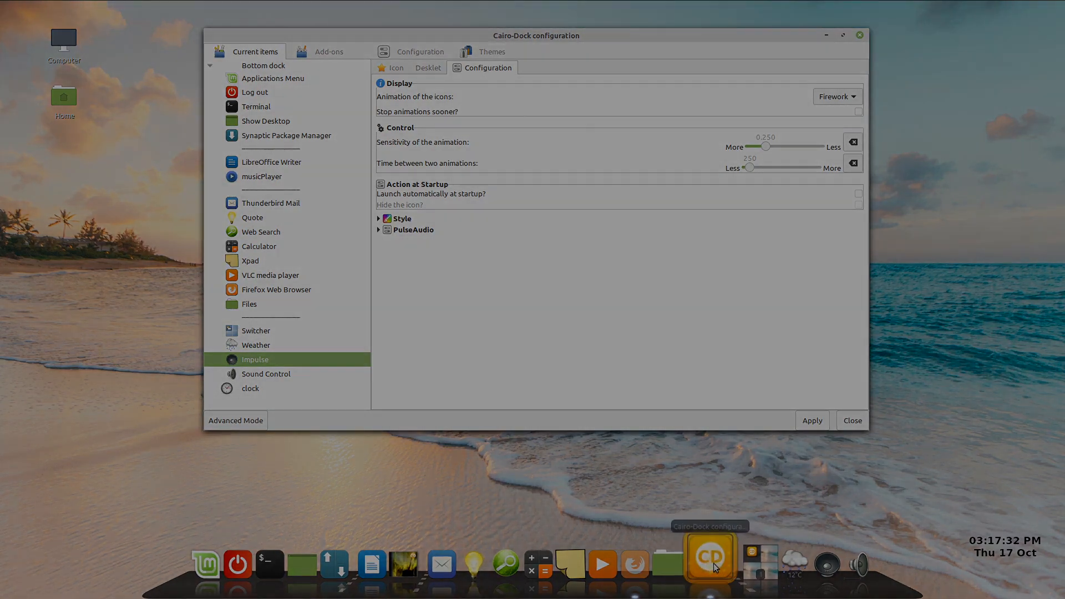
pyautogui.click(712, 561)
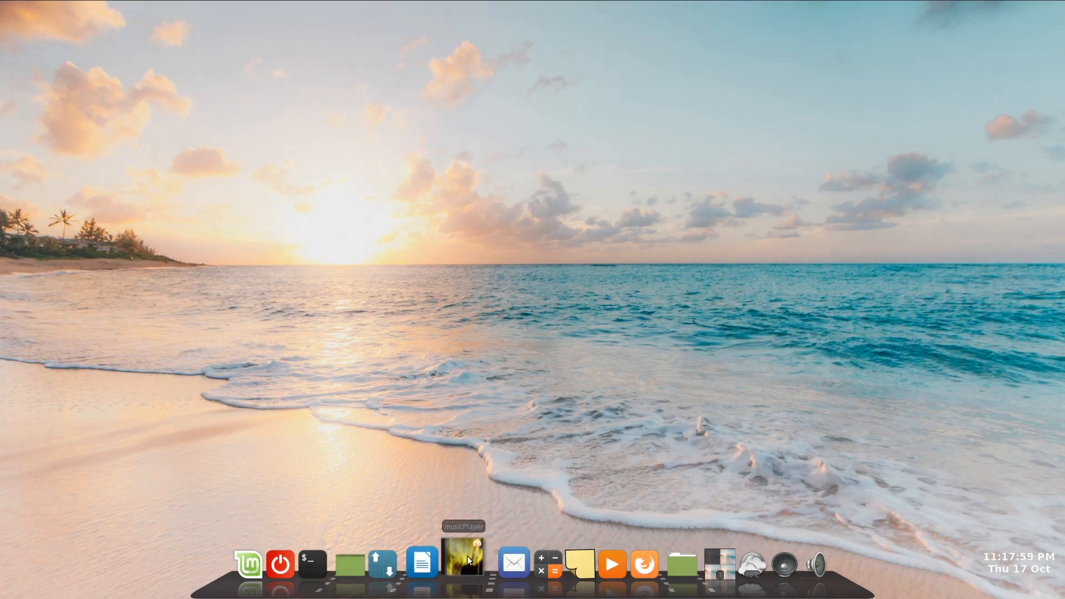
# Step: Choose Rhythmbox as the music player that the musicPlayer applet controls and confirm the choice
pyautogui.click(467, 556)
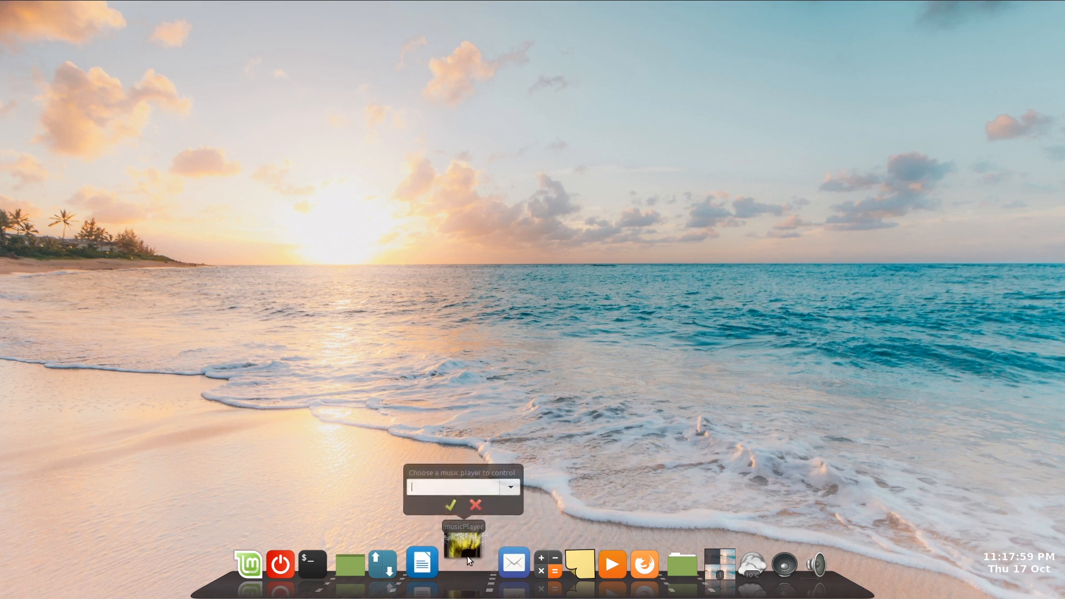
pyautogui.click(510, 487)
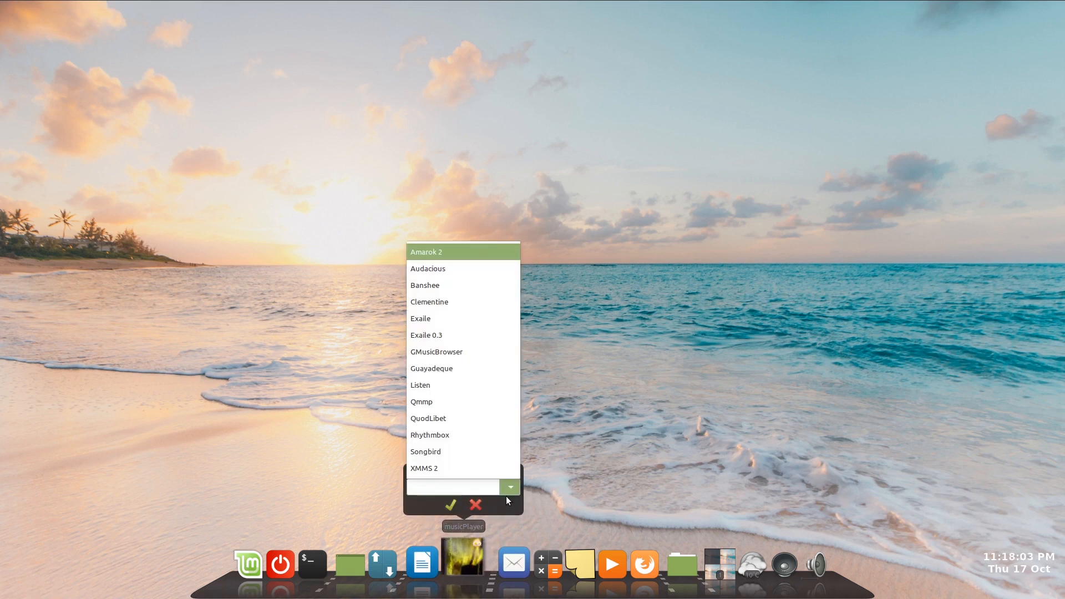
pyautogui.click(474, 434)
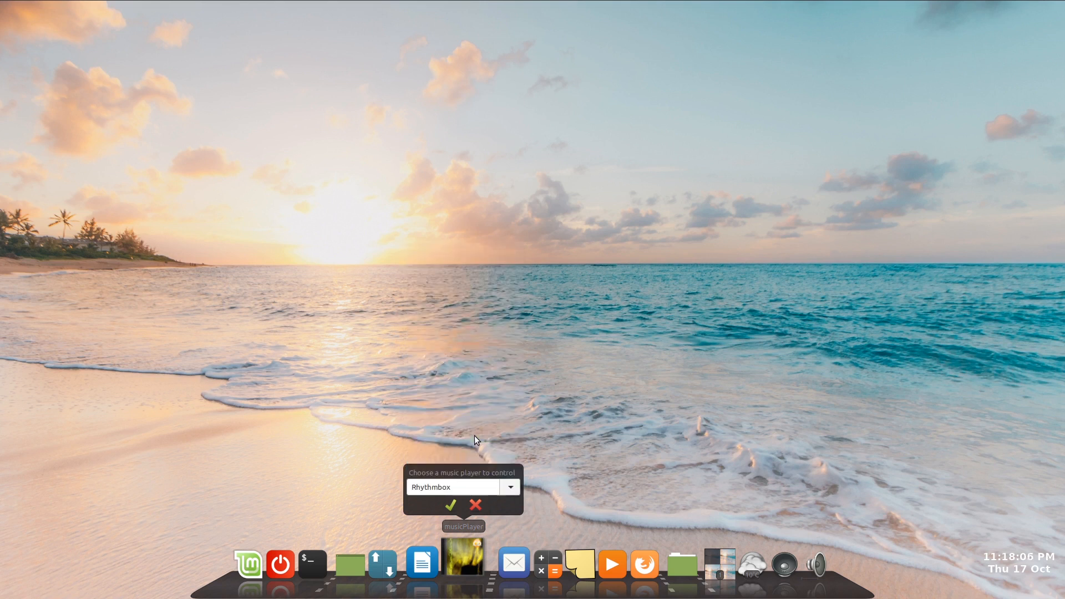
pyautogui.click(451, 506)
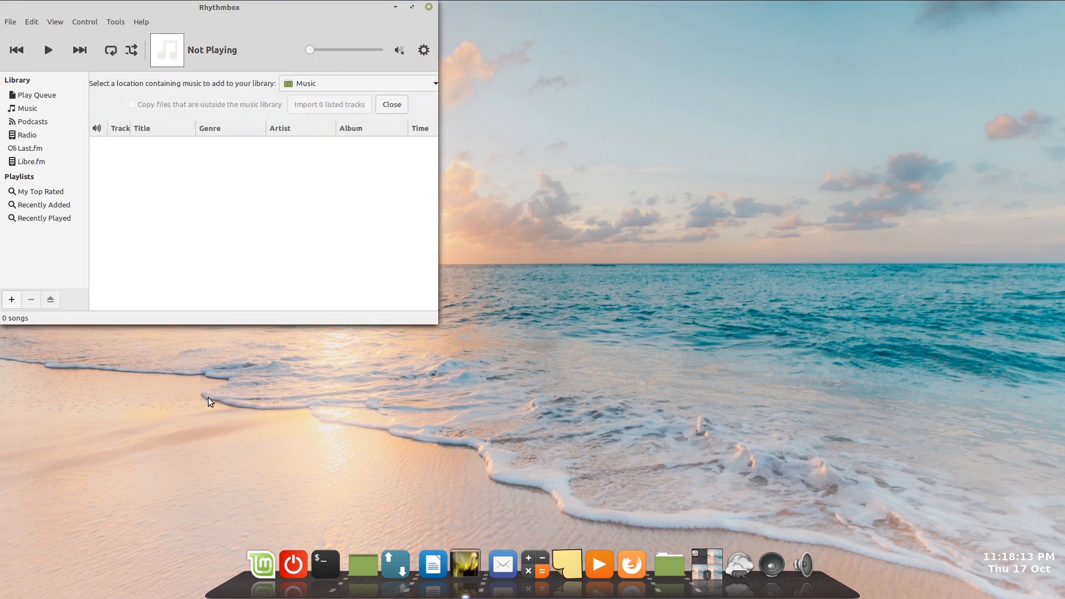
# Step: Open the Cairo-Dock configuration and examine the musicPlayer applet's description and its player, music change and display settings
pyautogui.rightClick(462, 564)
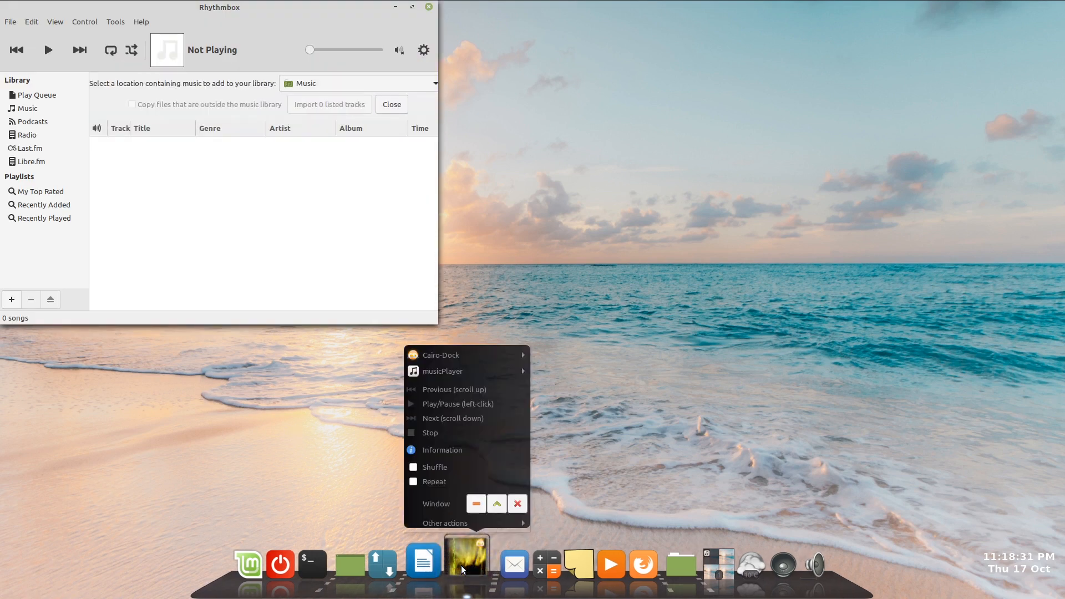
pyautogui.moveTo(500, 353)
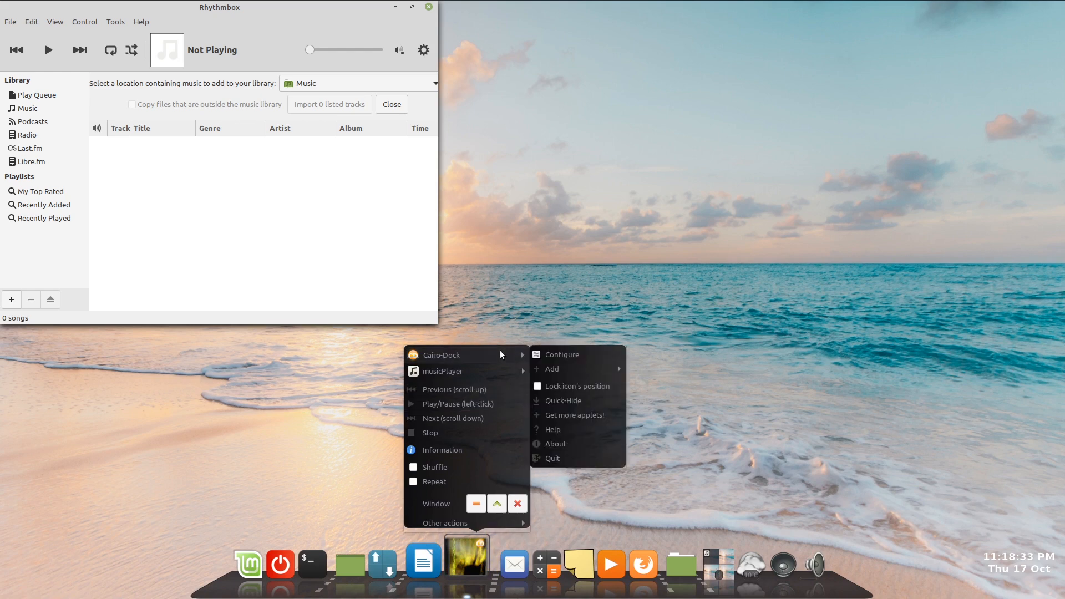
pyautogui.click(581, 355)
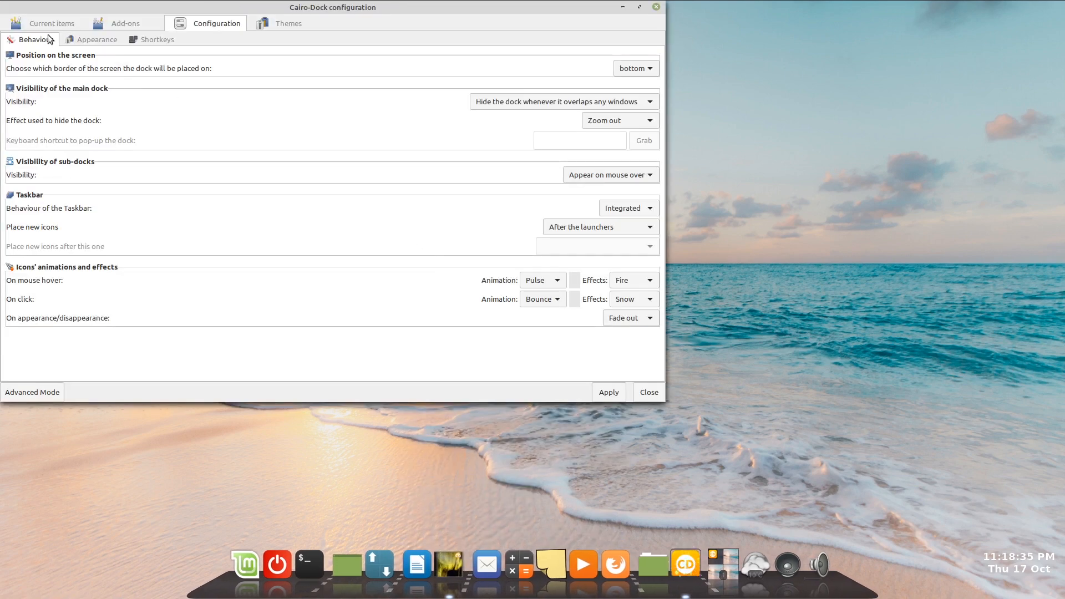
pyautogui.click(61, 24)
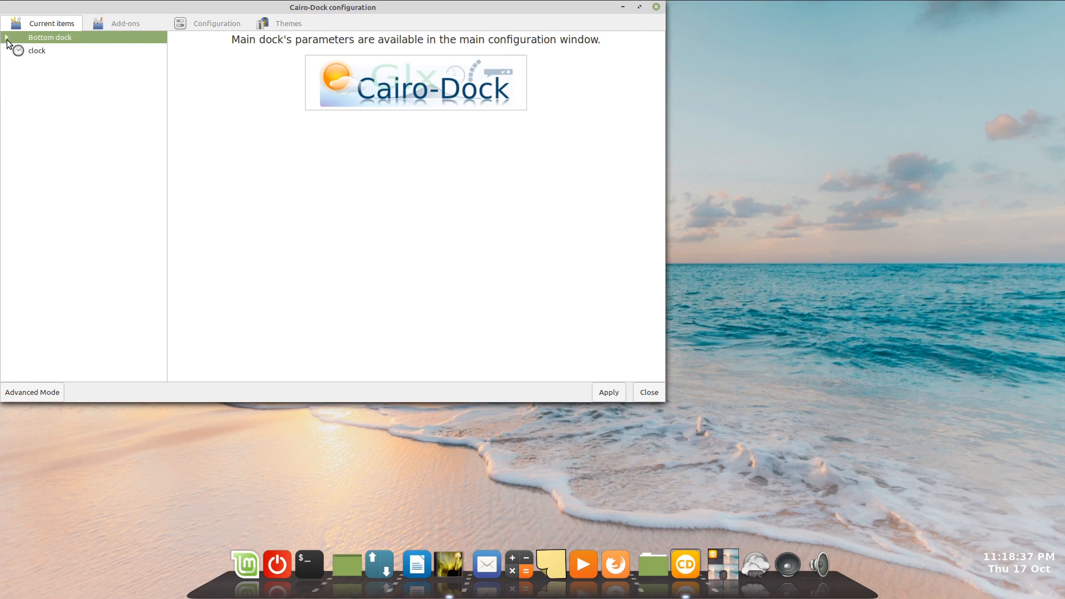
pyautogui.click(7, 38)
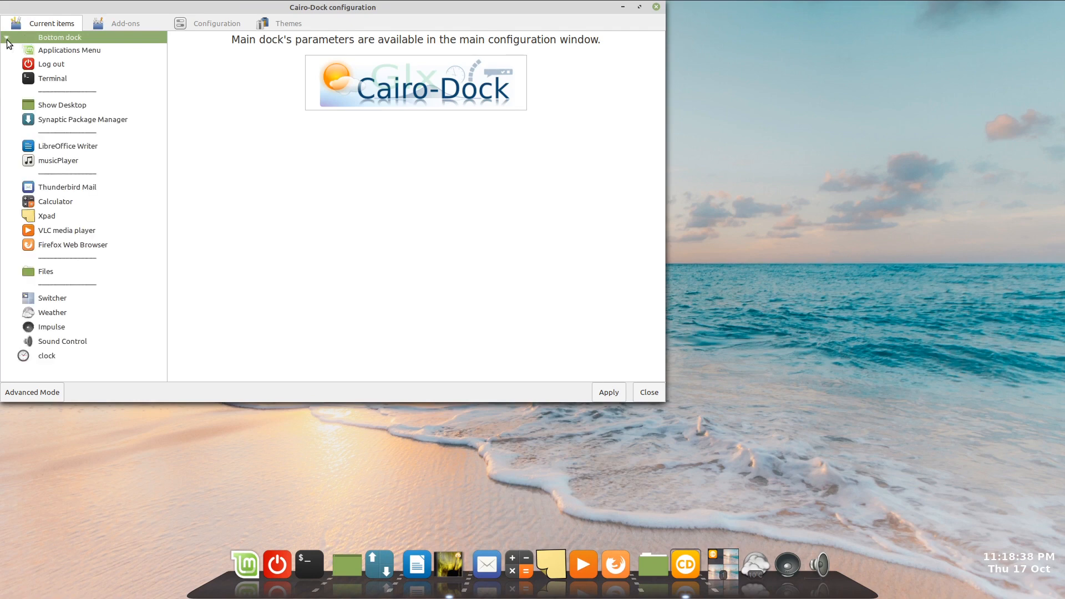
pyautogui.click(53, 161)
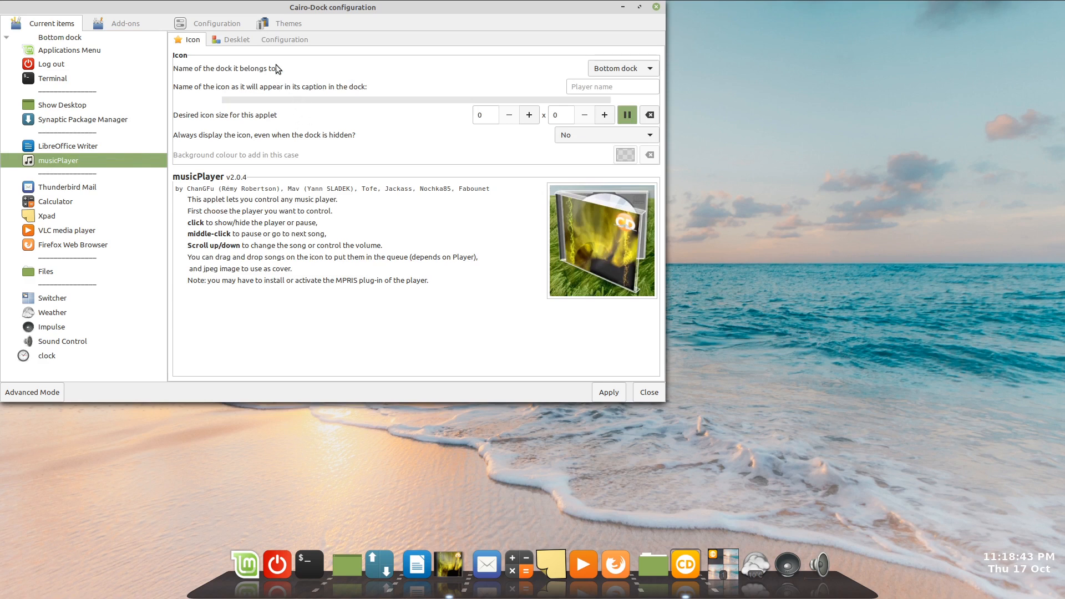
pyautogui.click(282, 40)
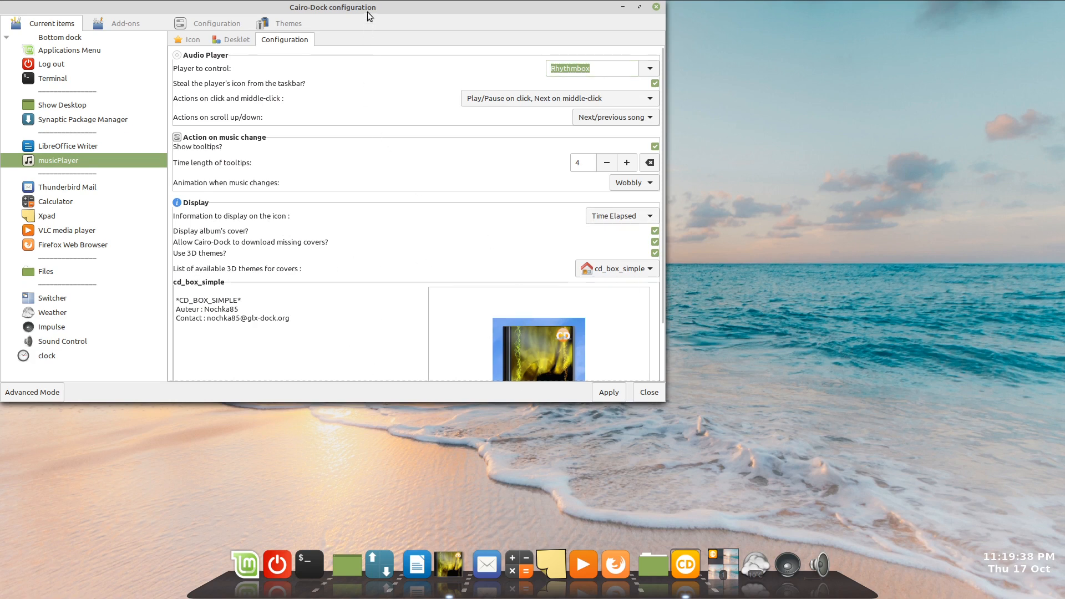
pyautogui.moveTo(363, 13); pyautogui.dragTo(541, 48)
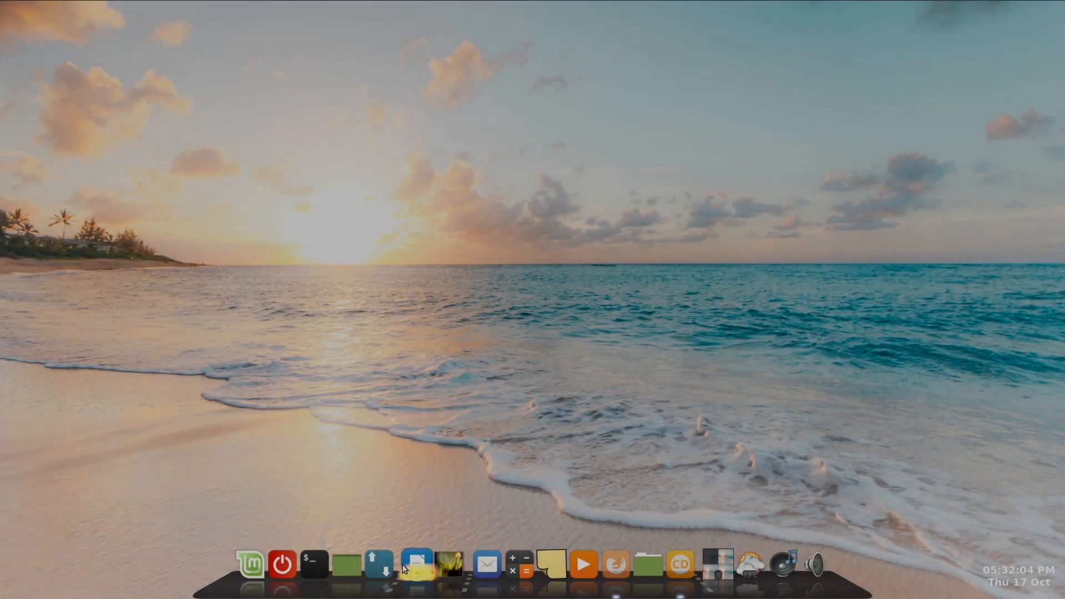
# Step: Add a separator to the dock between the Terminal and Show Desktop icons
pyautogui.click(380, 564)
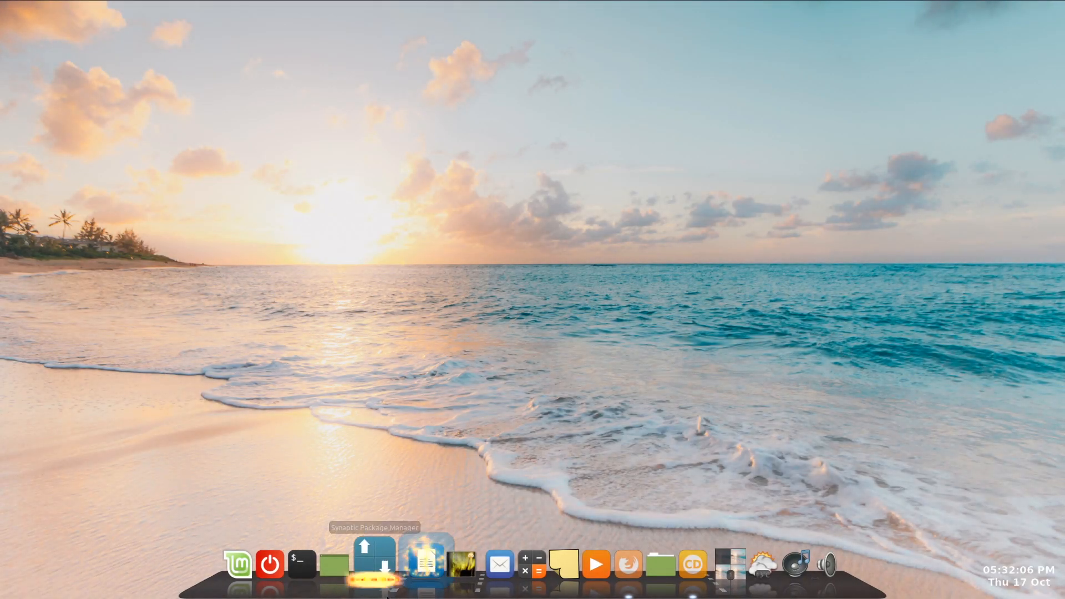
pyautogui.click(471, 586)
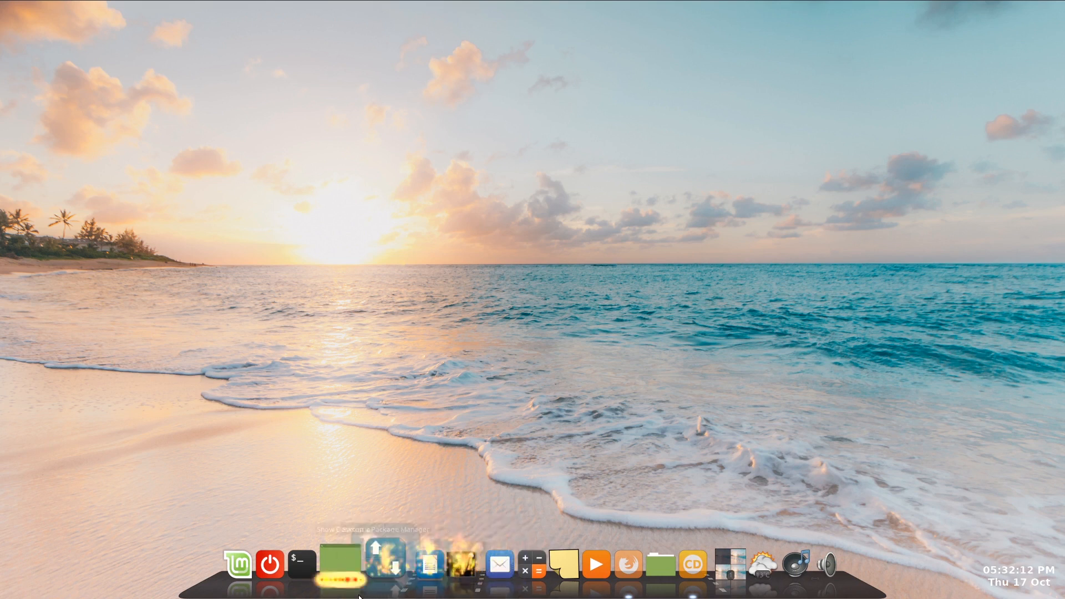
pyautogui.rightClick(329, 589)
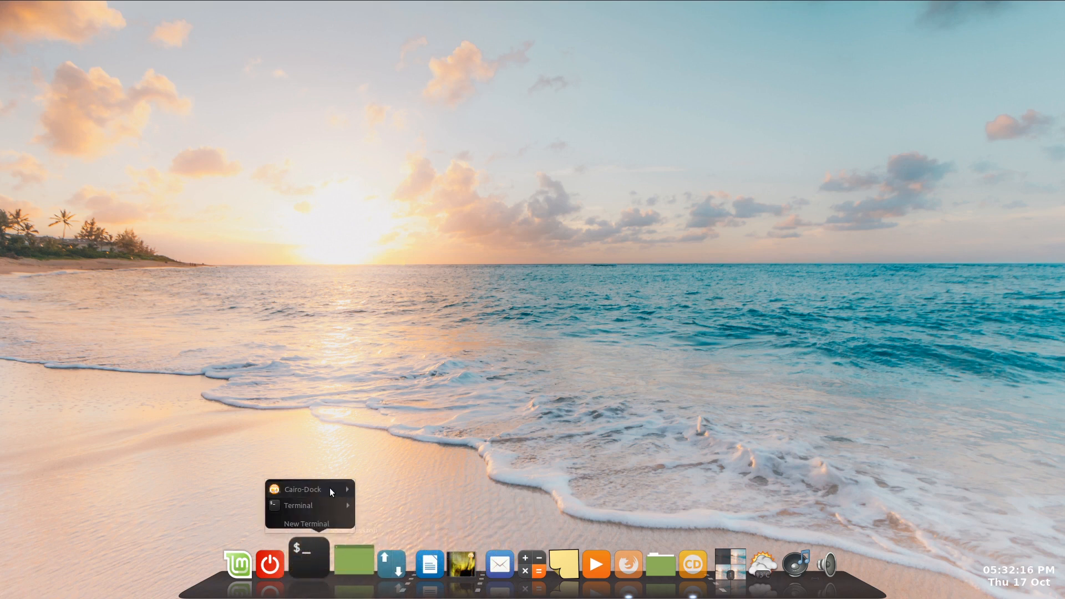
pyautogui.moveTo(297, 490)
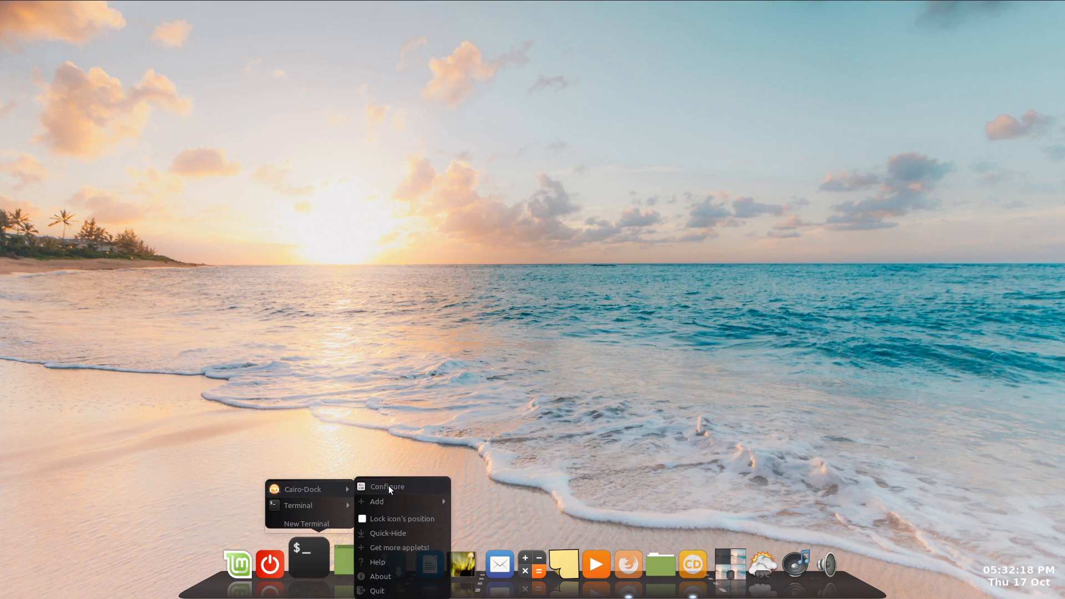
pyautogui.moveTo(368, 500)
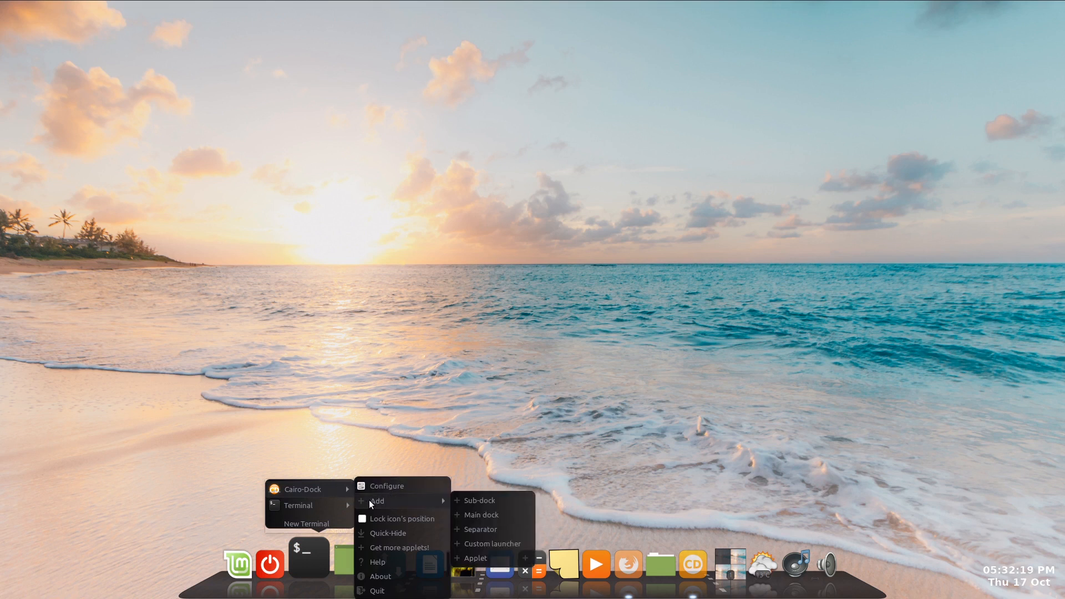
pyautogui.click(499, 529)
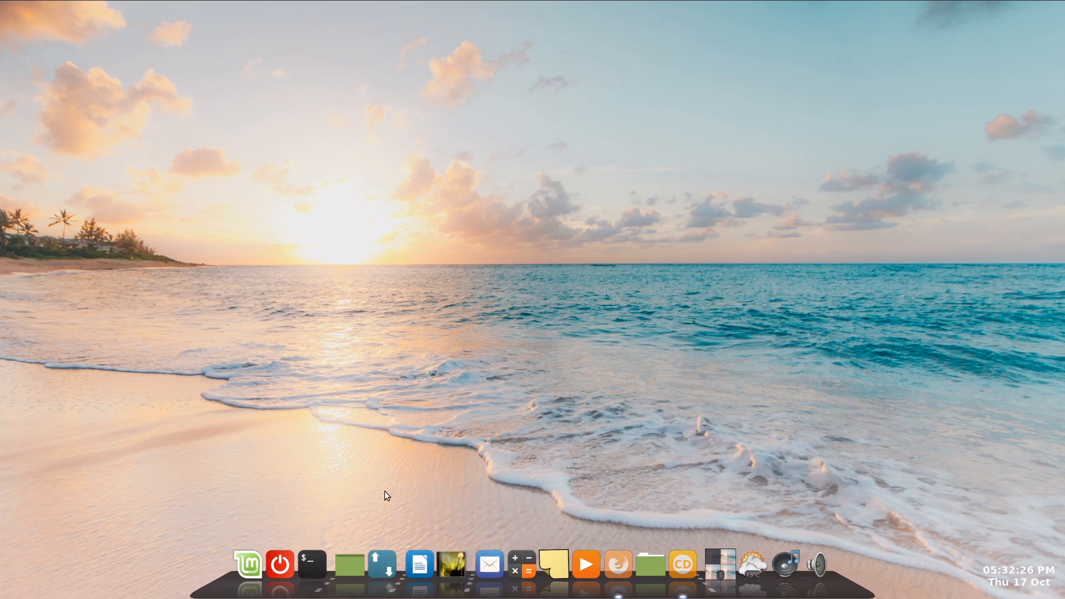
# Step: Add a separator to the dock beside the VLC media player icon
pyautogui.rightClick(599, 586)
pyautogui.moveTo(607, 507)
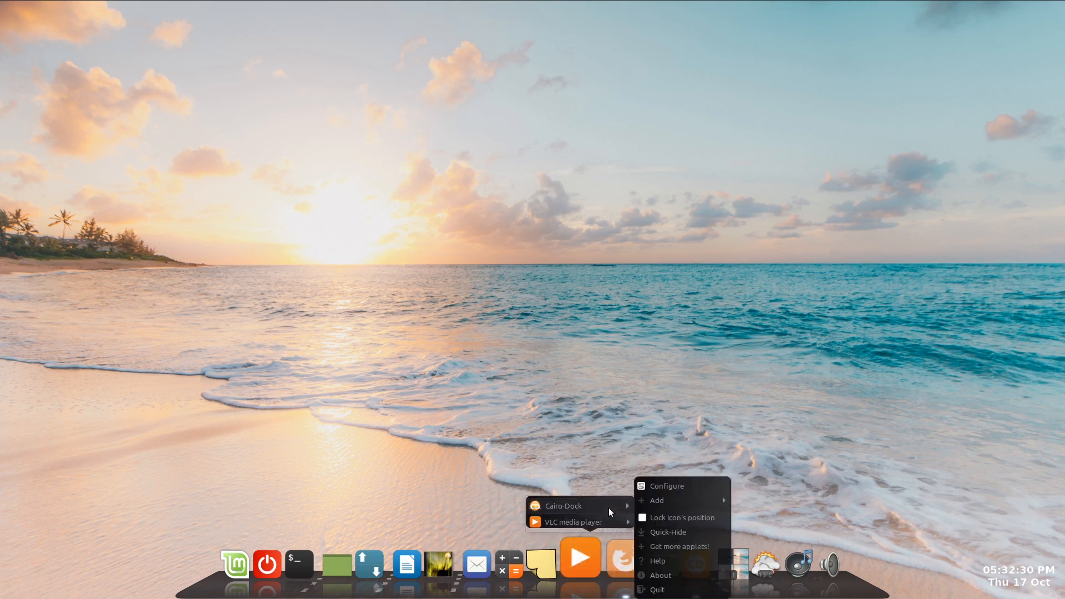
pyautogui.moveTo(678, 500)
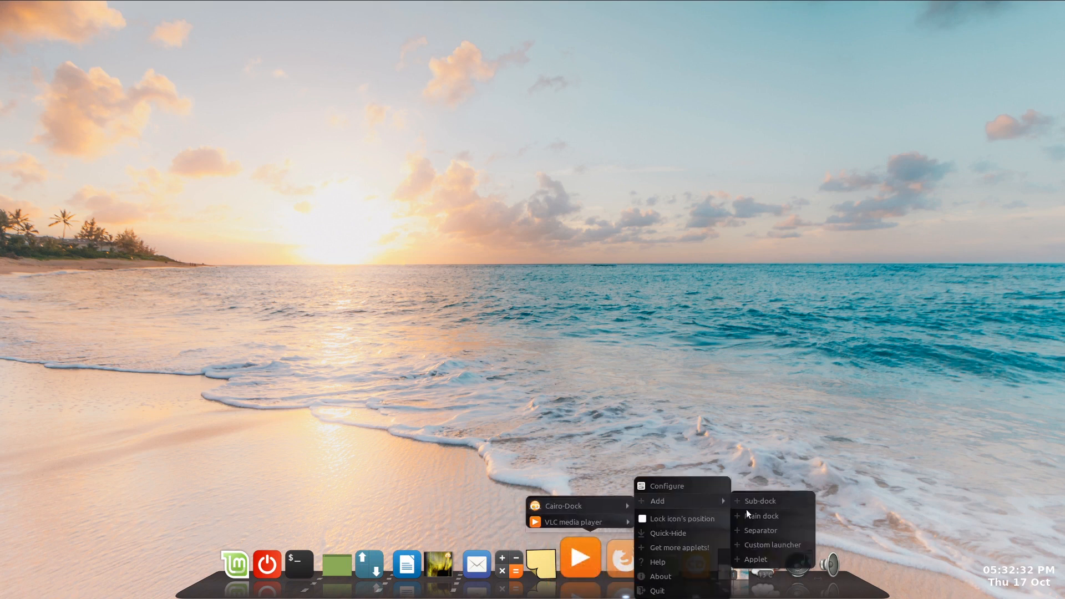
pyautogui.click(783, 527)
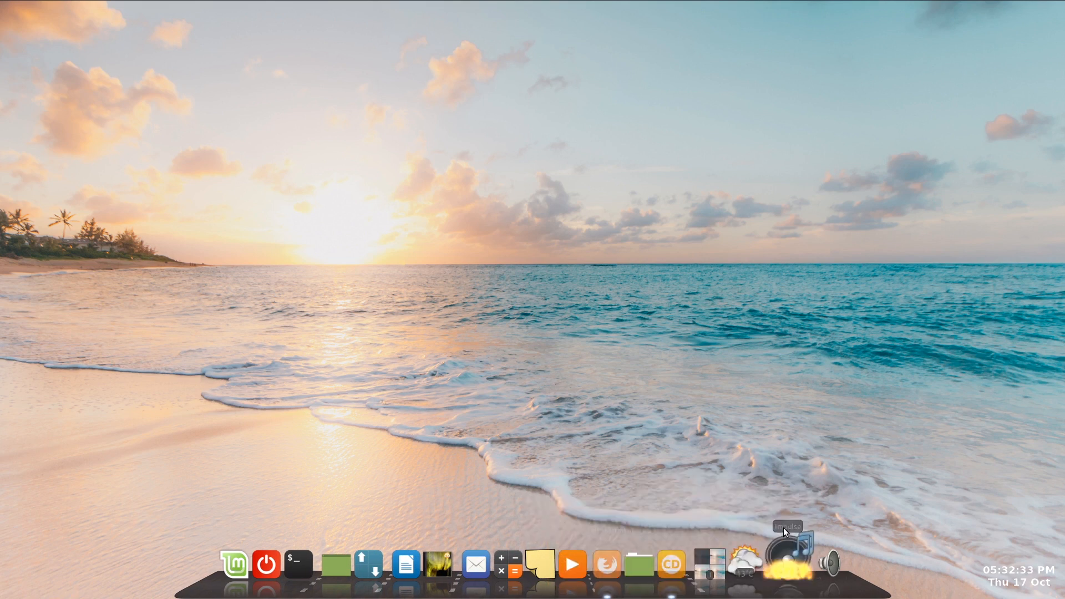
pyautogui.click(604, 593)
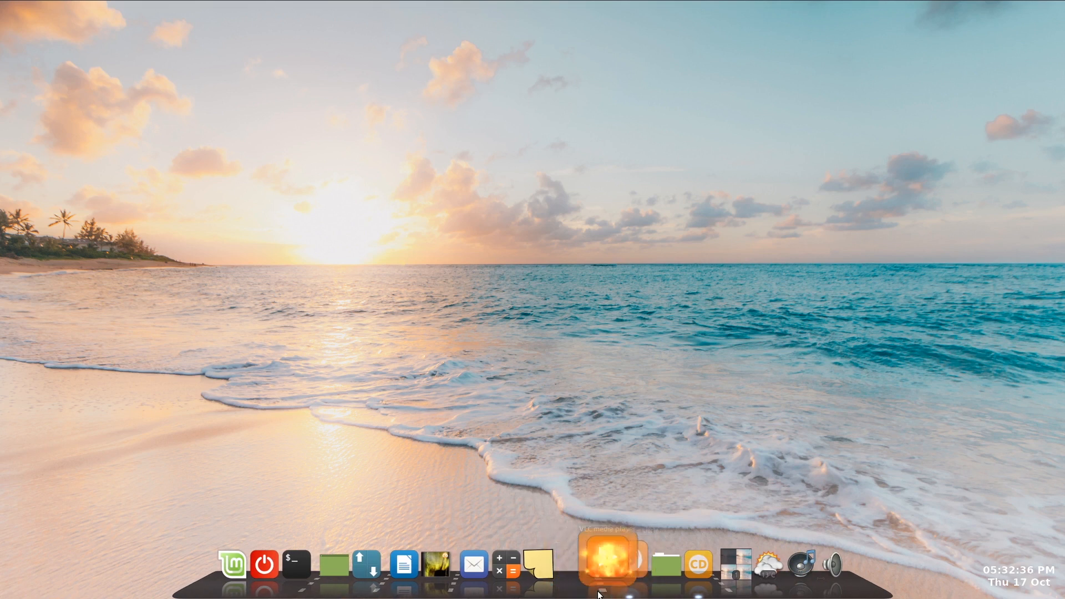
# Step: Move the separator beside the VLC media player icon to between the Firefox and file folder icons
pyautogui.moveTo(575, 592); pyautogui.dragTo(626, 592)
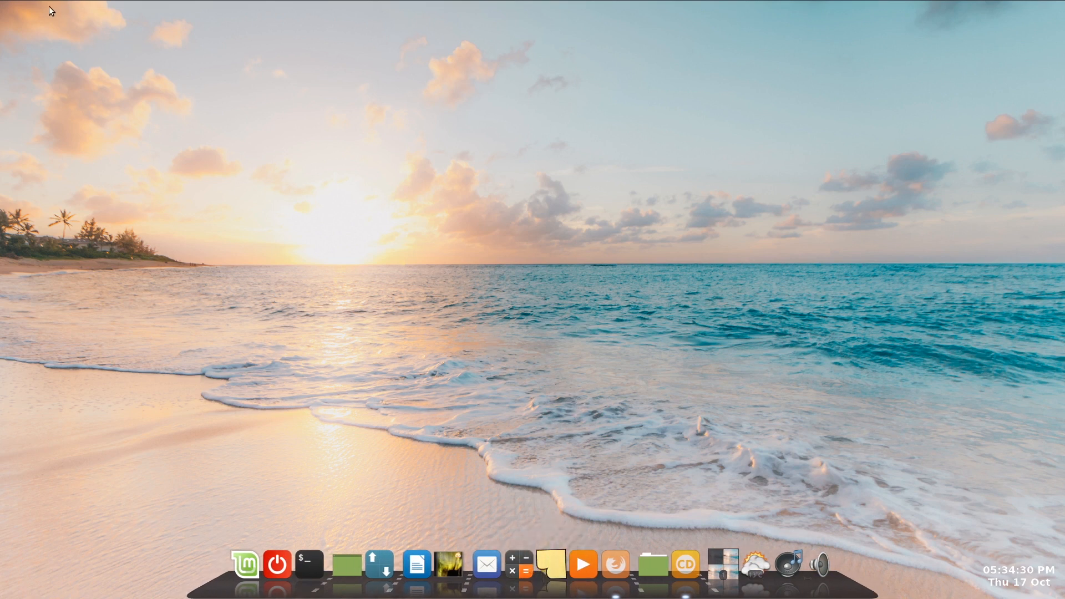
# Step: Switch to System Monitor, kill the cairo-dock process and close System Monitor
pyautogui.click(17, 10)
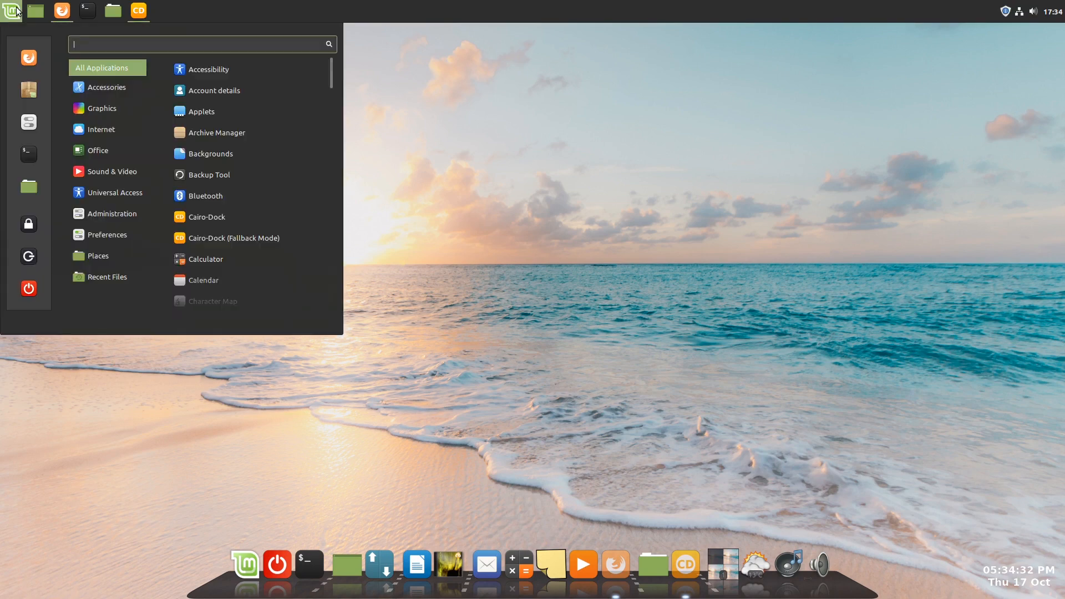
pyautogui.write('sys')
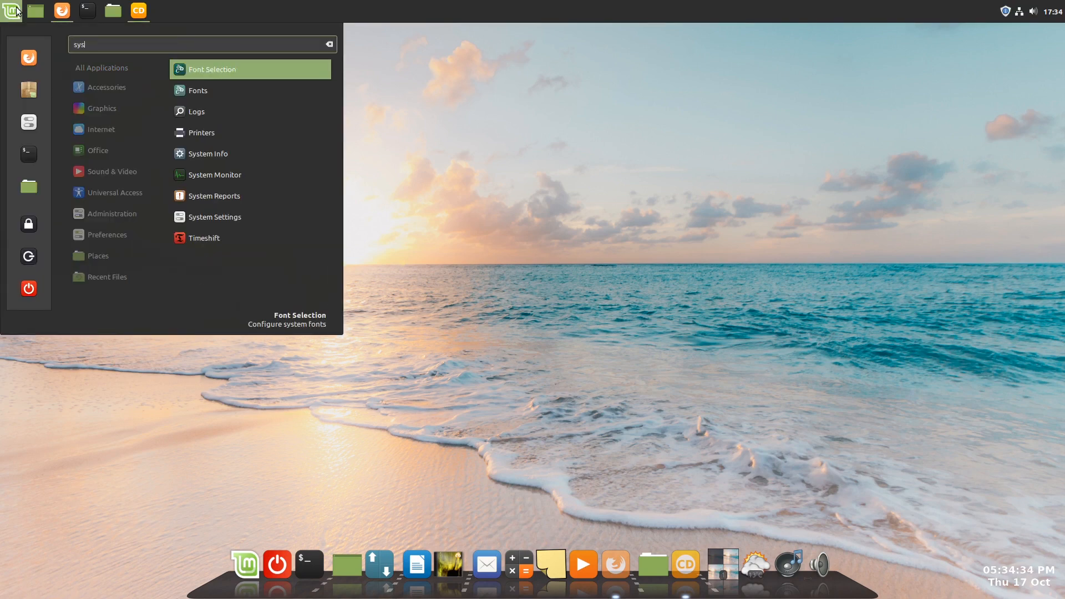
pyautogui.click(279, 174)
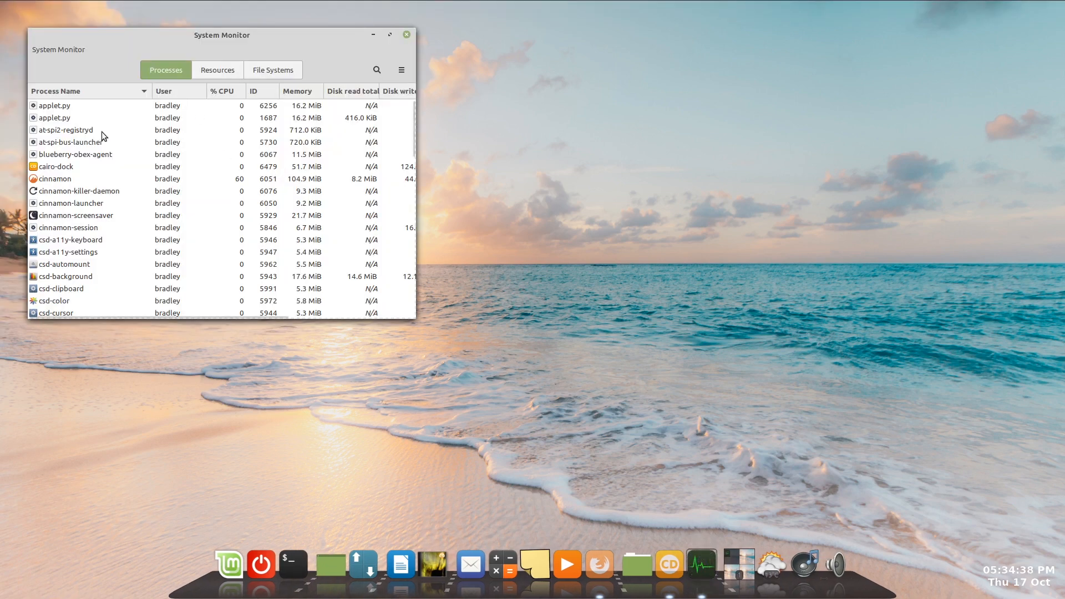
pyautogui.click(67, 168)
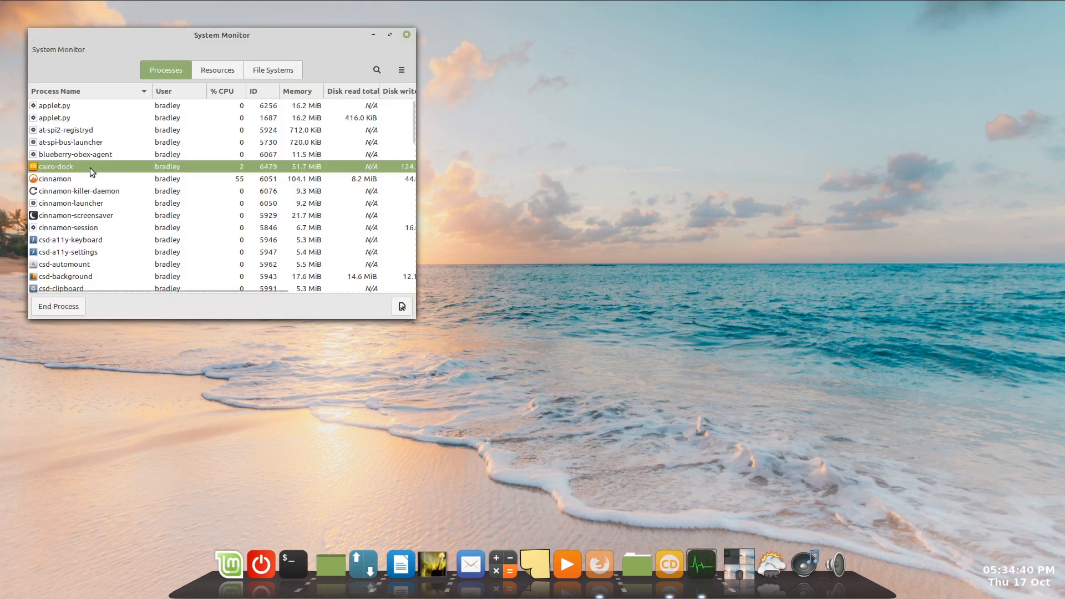
pyautogui.rightClick(91, 168)
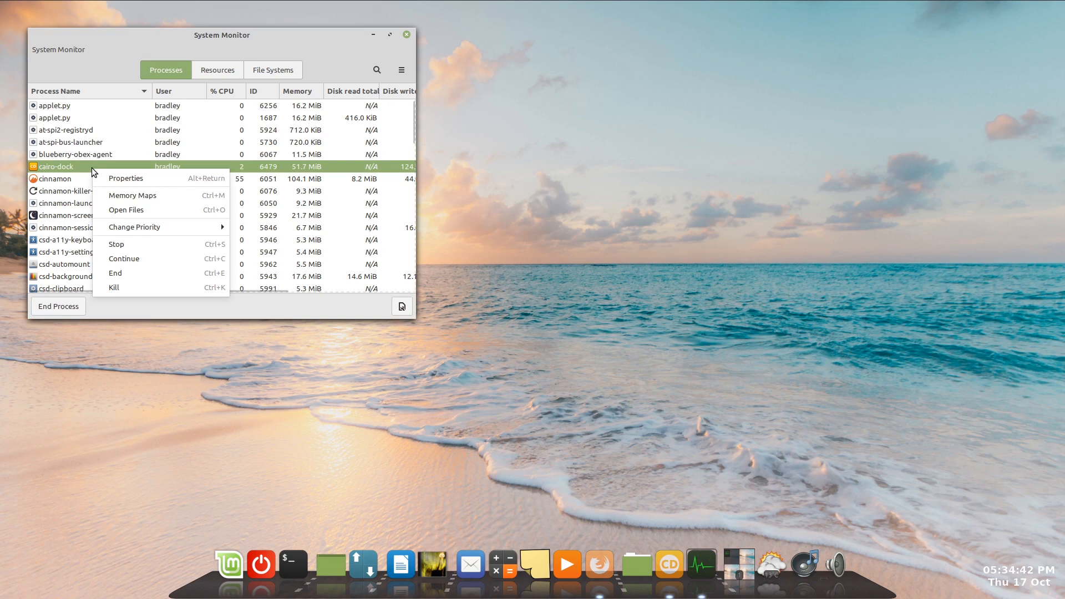
pyautogui.click(158, 286)
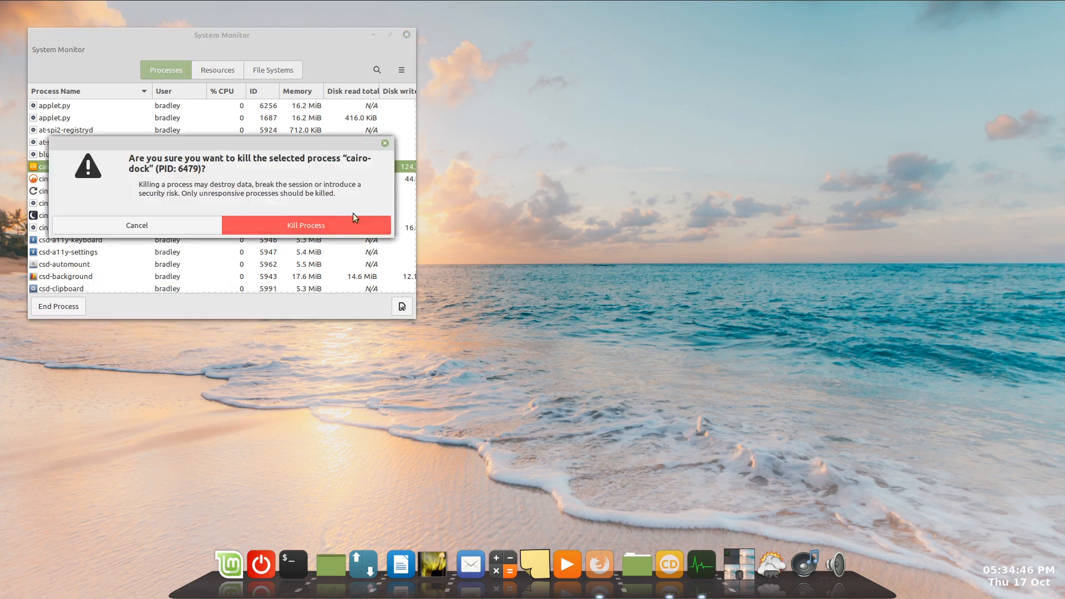
pyautogui.click(364, 222)
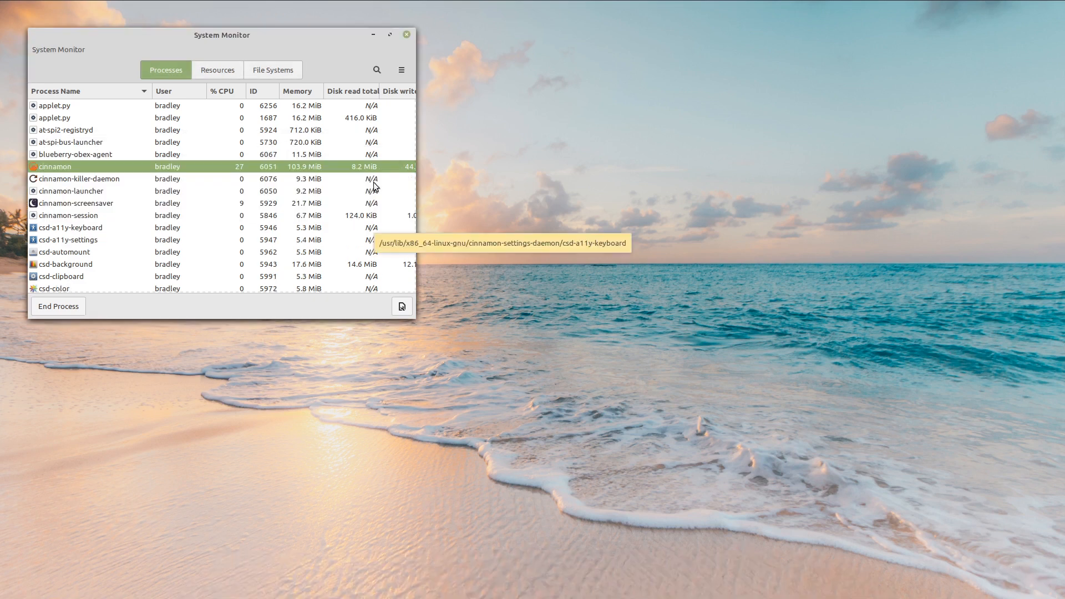
pyautogui.click(407, 35)
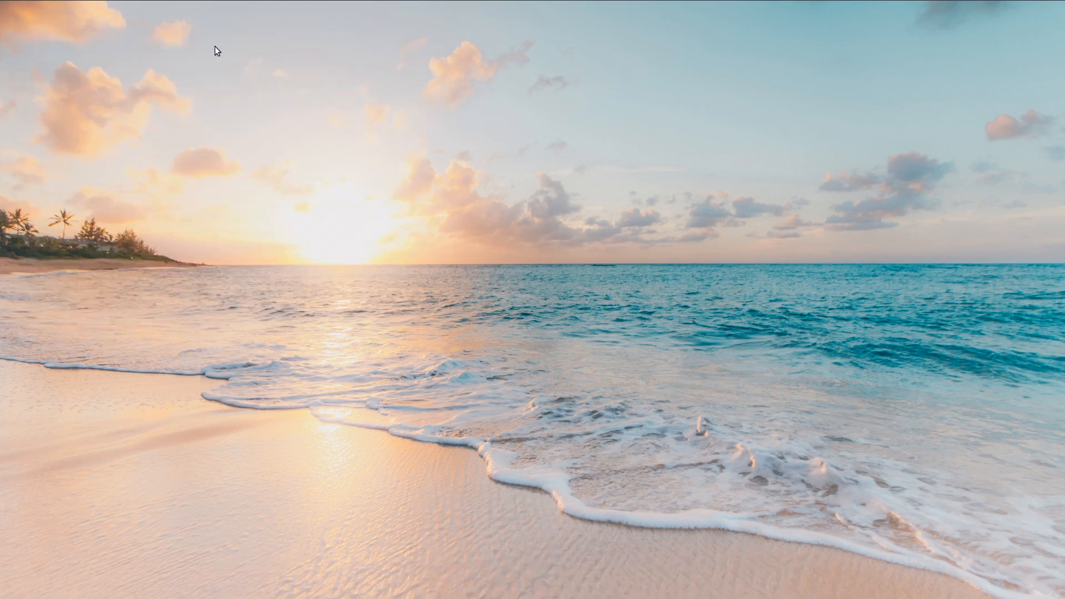
# Step: Find "cairo" among the installed applications and relaunch Cairo-Dock in its normal mode
pyautogui.click(16, 16)
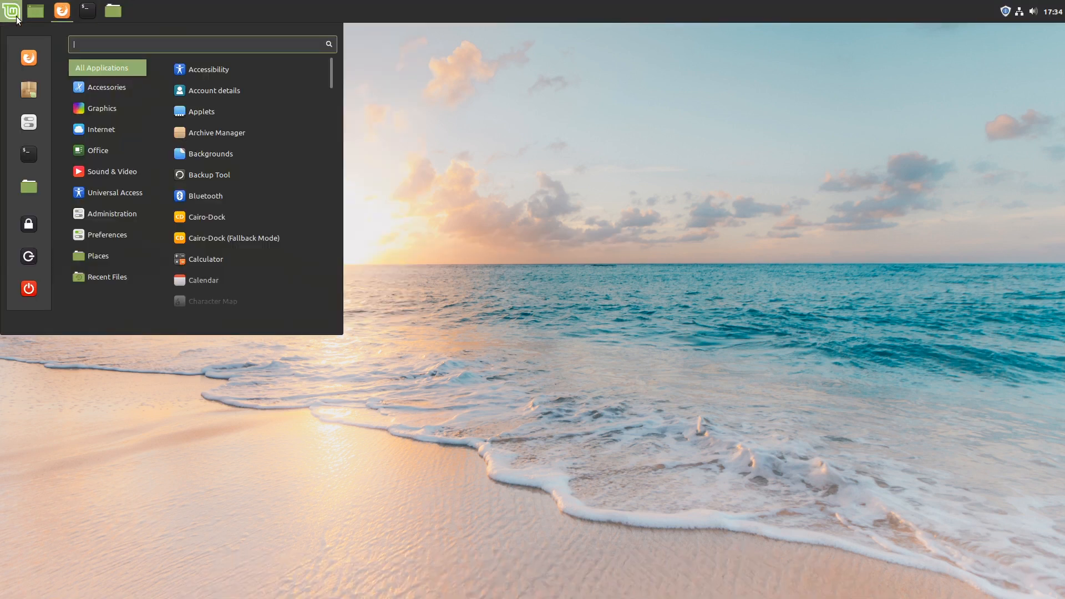
pyautogui.write('cairo')
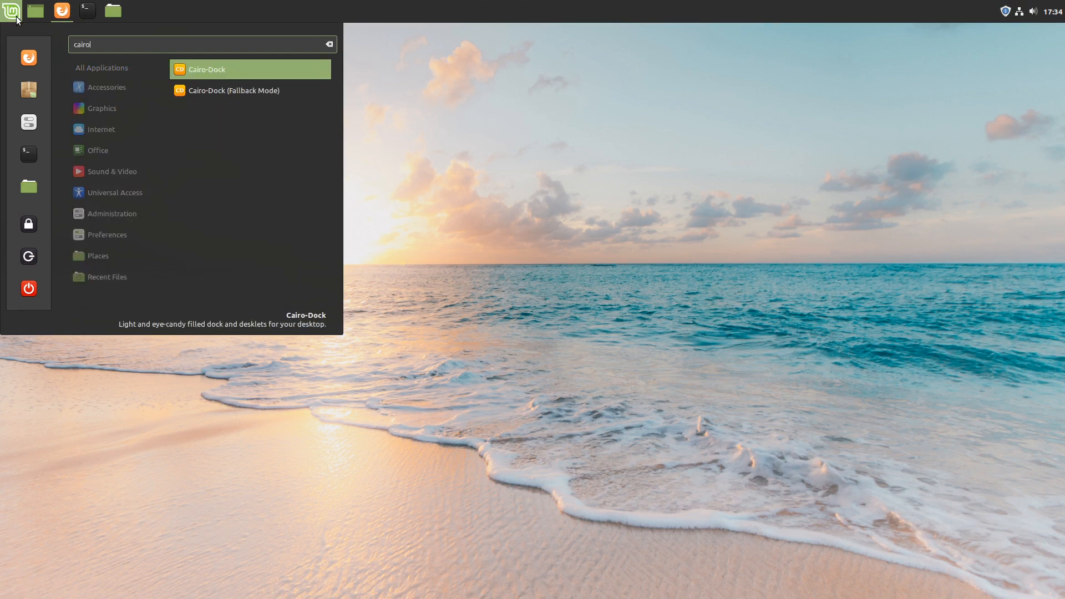
pyautogui.press('Return')
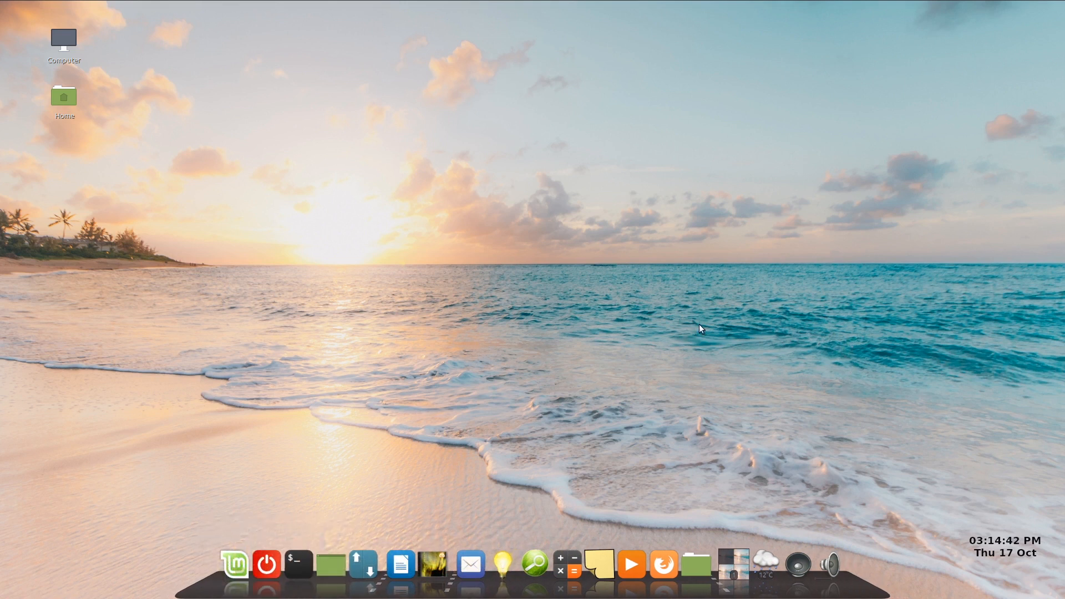
# Step: Open the Cairo-Dock configuration and switch it to Advanced Mode
pyautogui.rightClick(510, 575)
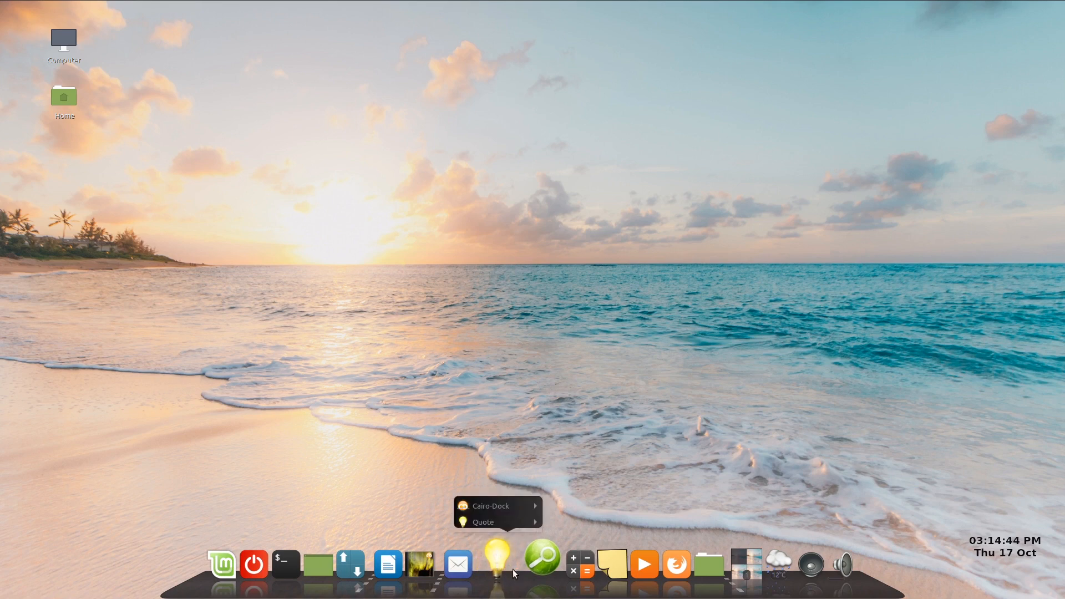
pyautogui.moveTo(519, 510)
pyautogui.click(596, 487)
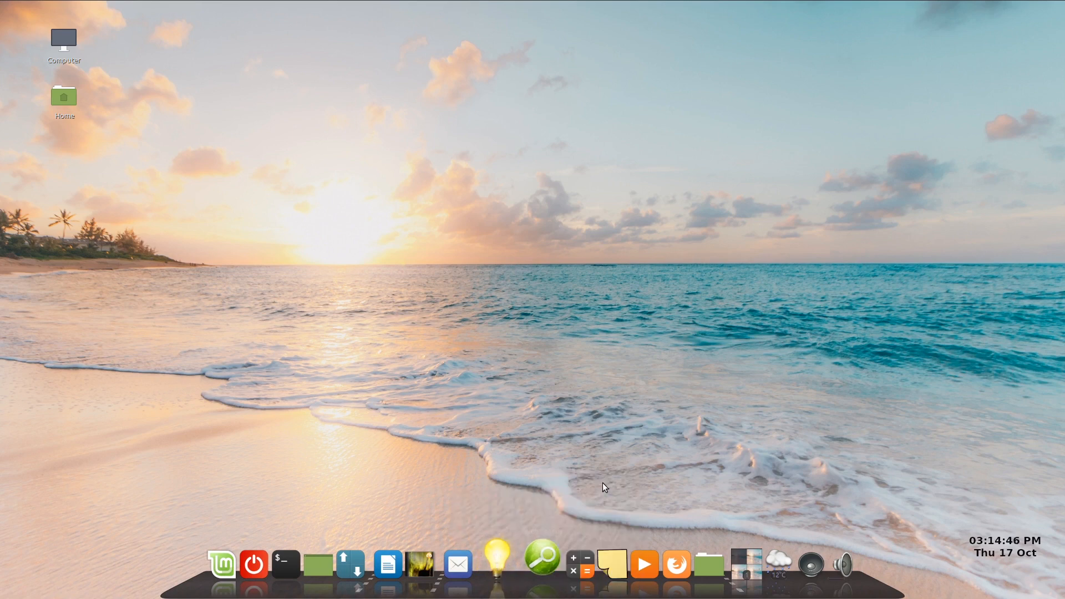
pyautogui.moveTo(345, 10); pyautogui.dragTo(586, 52)
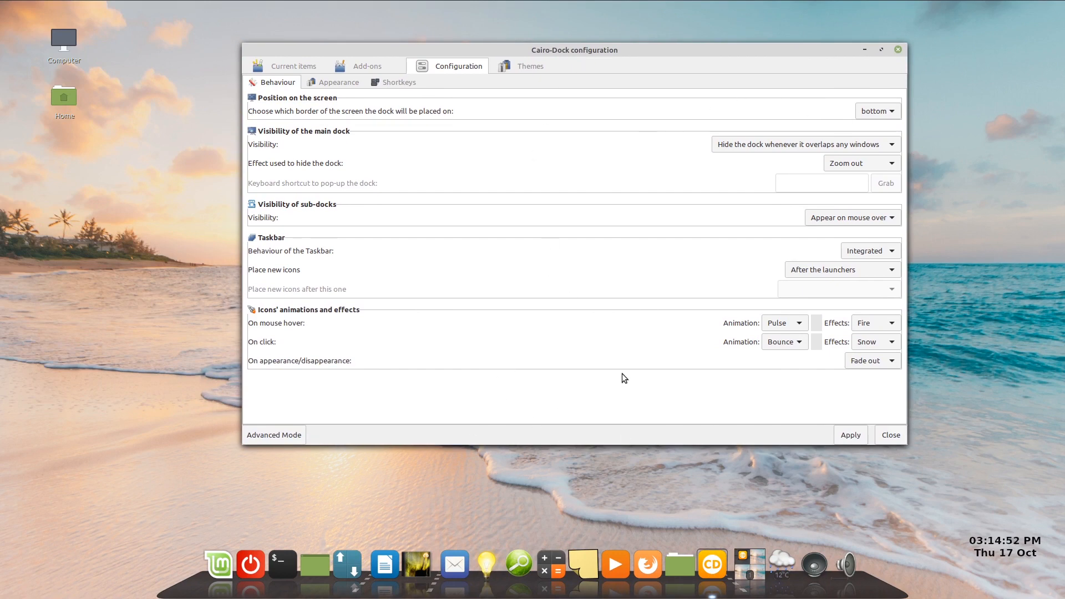
pyautogui.click(272, 435)
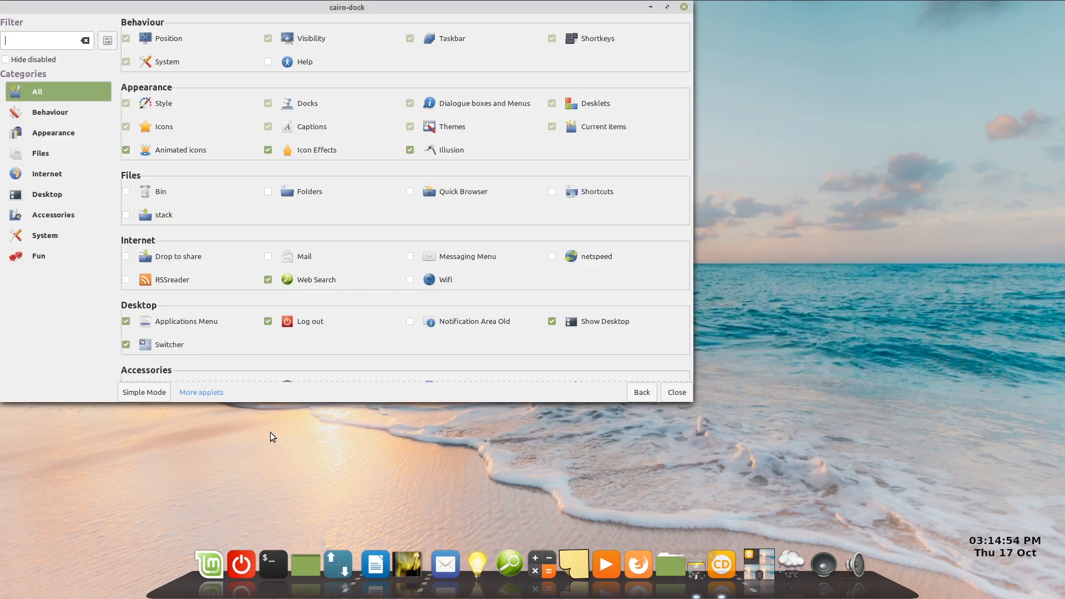